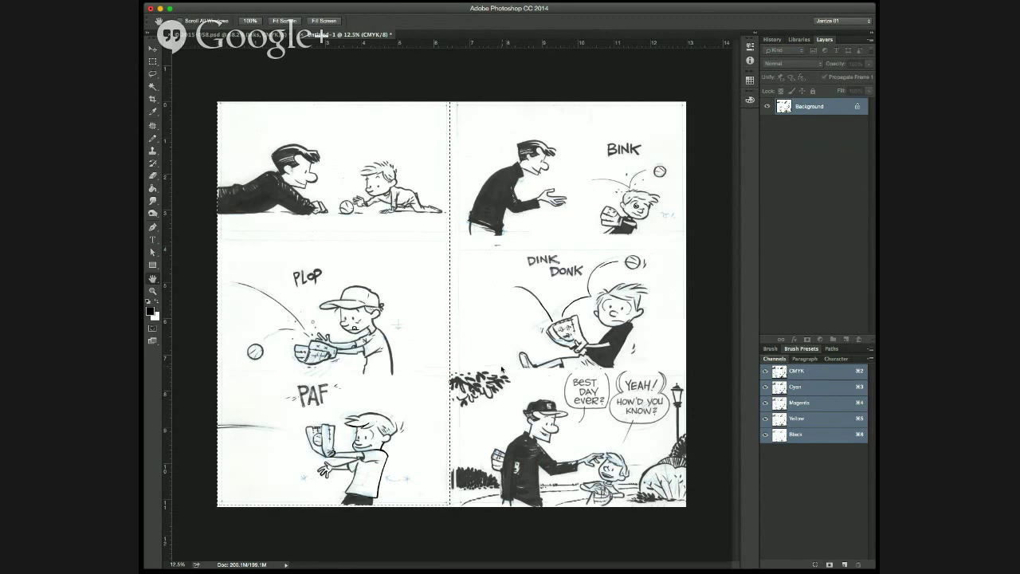
Select the entire canvas of the scanned comic and convert the artwork from CMYK to grayscale.
{"action": "key", "text": "m"}
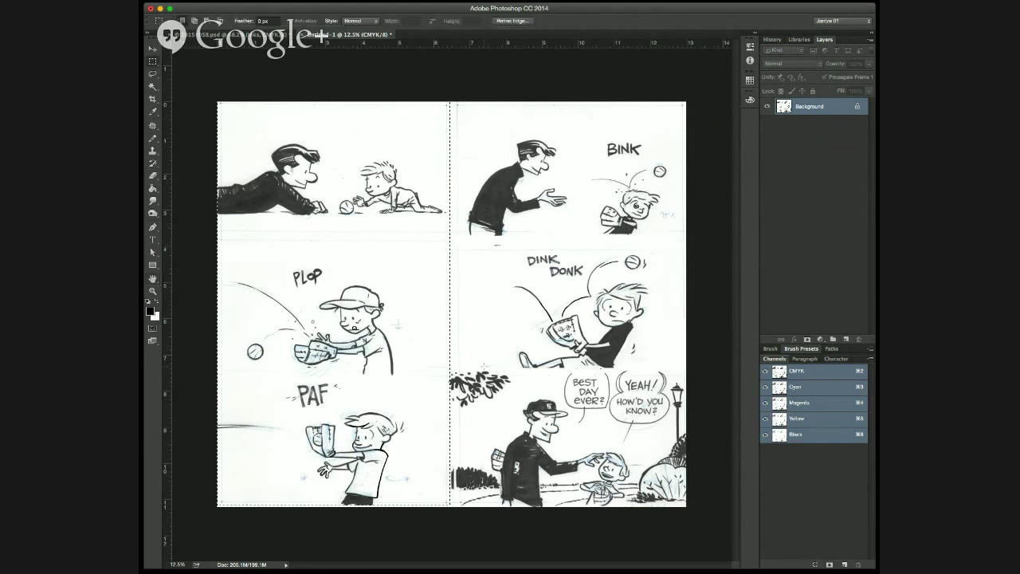
{"action": "left_click", "coordinate": [466, 513]}
{"action": "key", "text": "super+a"}
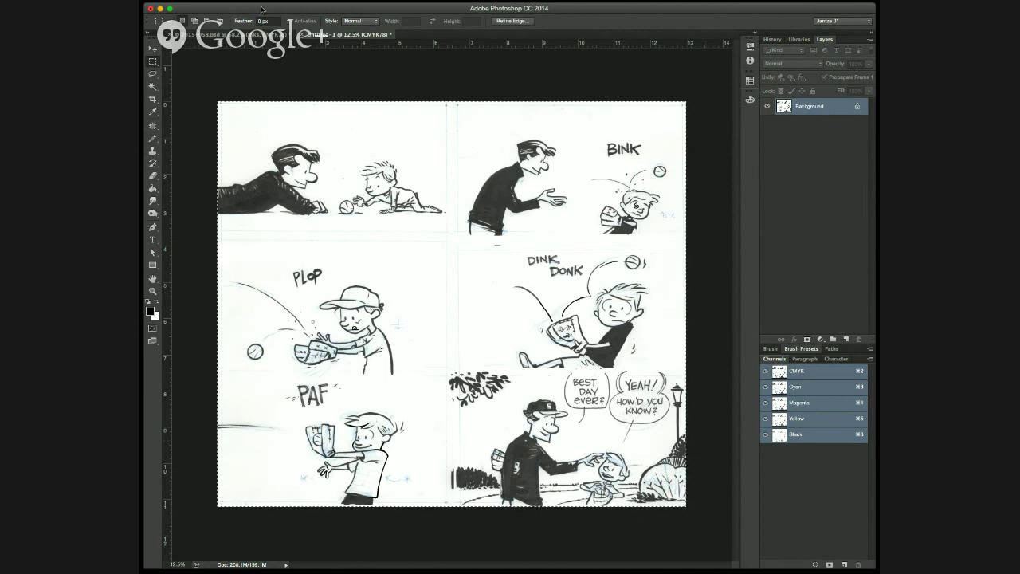
{"action": "left_click", "coordinate": [367, 16]}
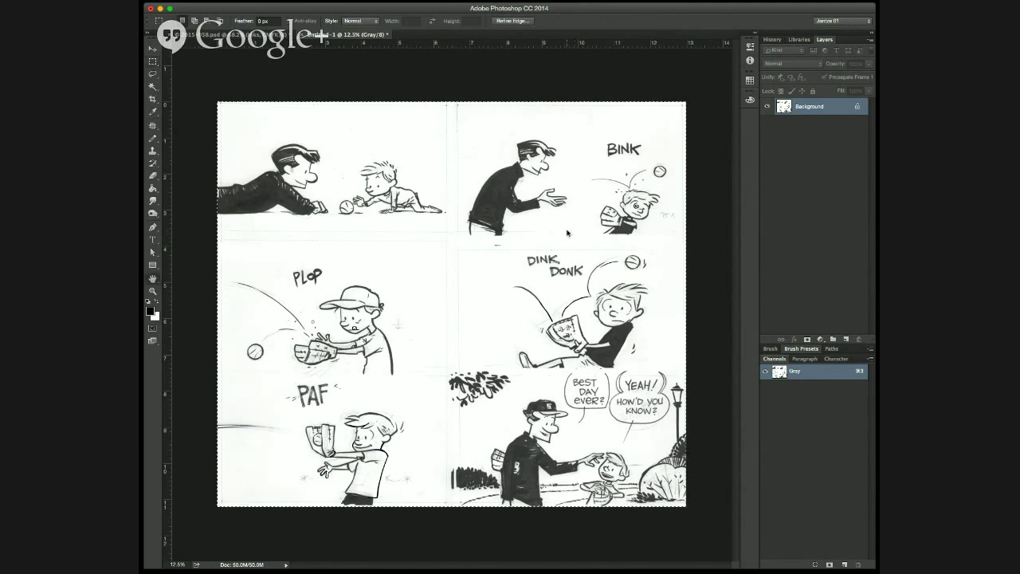
Convert the grayscale comic scan to Bitmap mode for pure black-and-white line art.
{"action": "key", "text": "h"}
{"action": "key", "text": "m"}
{"action": "left_click", "coordinate": [570, 216]}
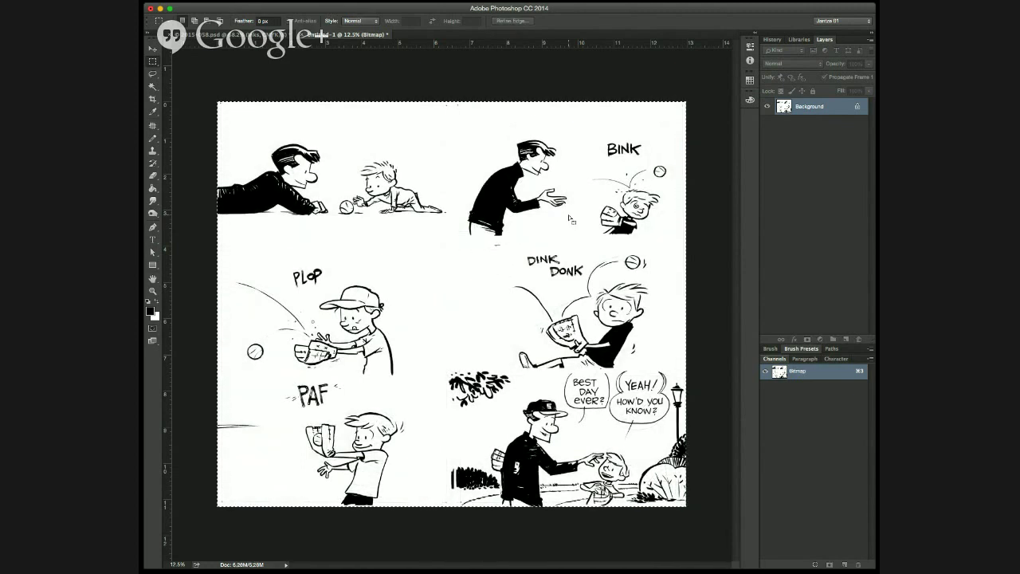
Erase the broken, dotted tip of the "HOW'D YOU KNOW?" balloon tail in the last panel.
{"action": "left_click", "coordinate": [601, 438], "text": "super"}
{"action": "left_click", "coordinate": [598, 434], "text": "super"}
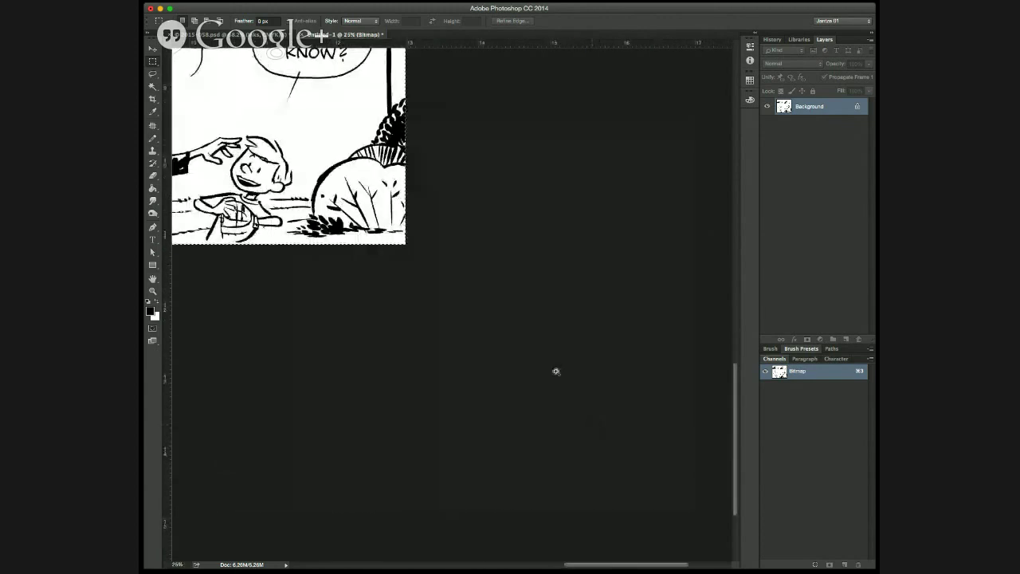
{"action": "left_click", "coordinate": [576, 401], "text": "super"}
{"action": "left_click_drag", "start_coordinate": [382, 238], "coordinate": [800, 572]}
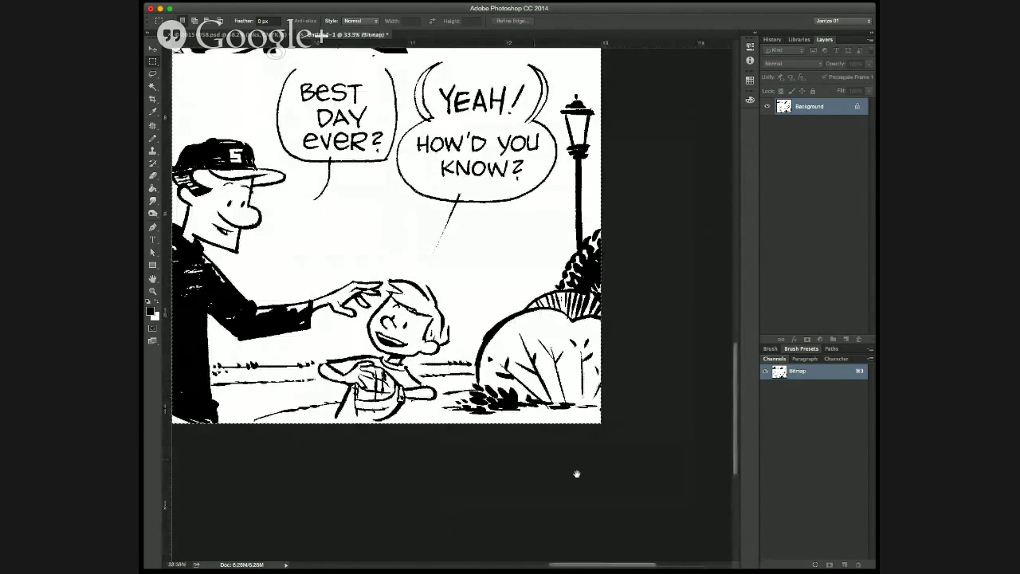
{"action": "left_click_drag", "start_coordinate": [578, 474], "coordinate": [759, 531]}
{"action": "key", "text": "e"}
{"action": "left_click_drag", "start_coordinate": [627, 287], "coordinate": [620, 302]}
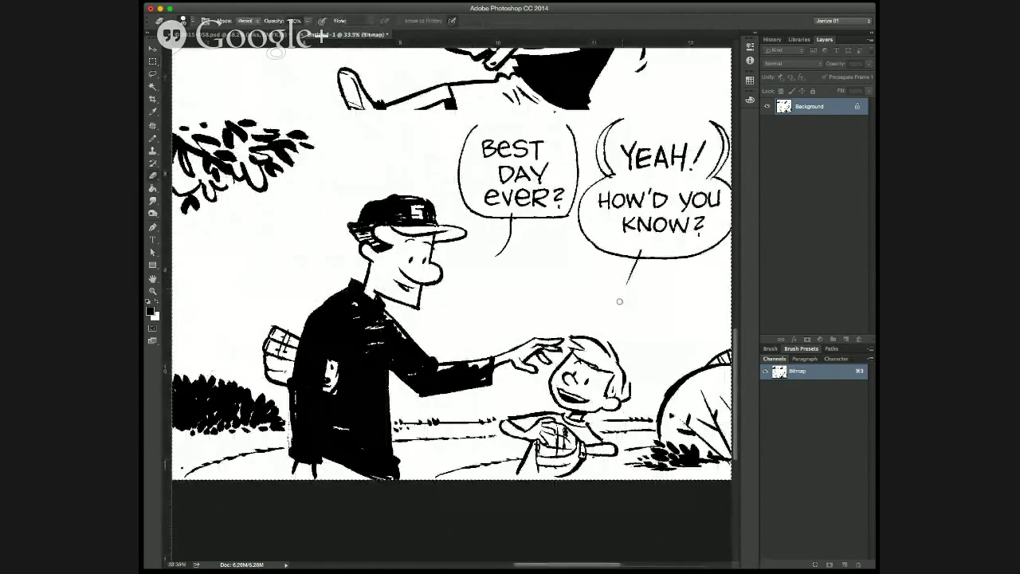
Pencil in a short stroke beneath the boy's eye nearest his ear in the DINK DONK panel.
{"action": "scroll", "coordinate": [558, 228], "scroll_direction": "up", "scroll_amount": 3}
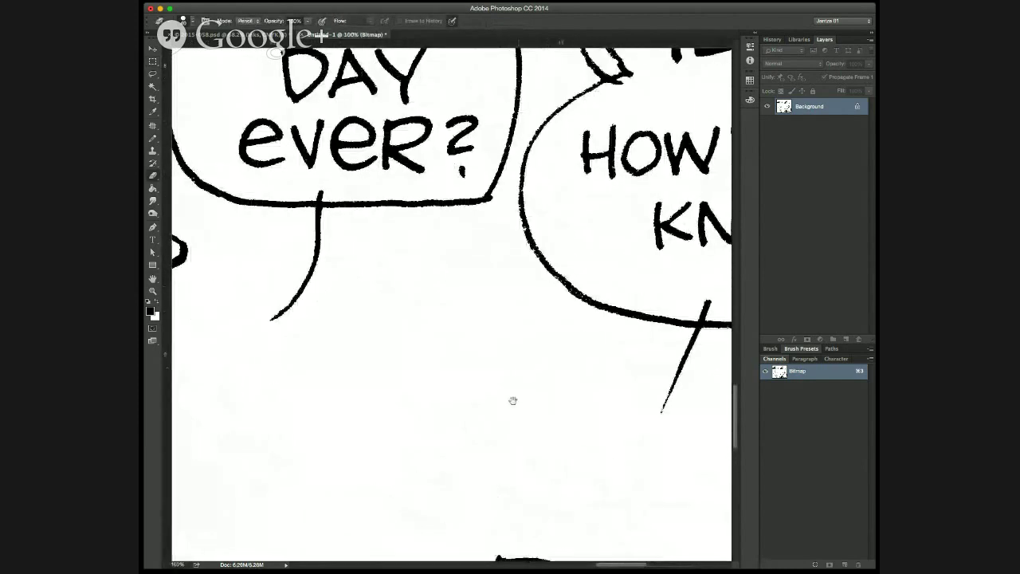
{"action": "scroll", "coordinate": [512, 399], "scroll_direction": "up", "scroll_amount": 5}
{"action": "scroll", "coordinate": [528, 515], "scroll_direction": "left", "scroll_amount": 2}
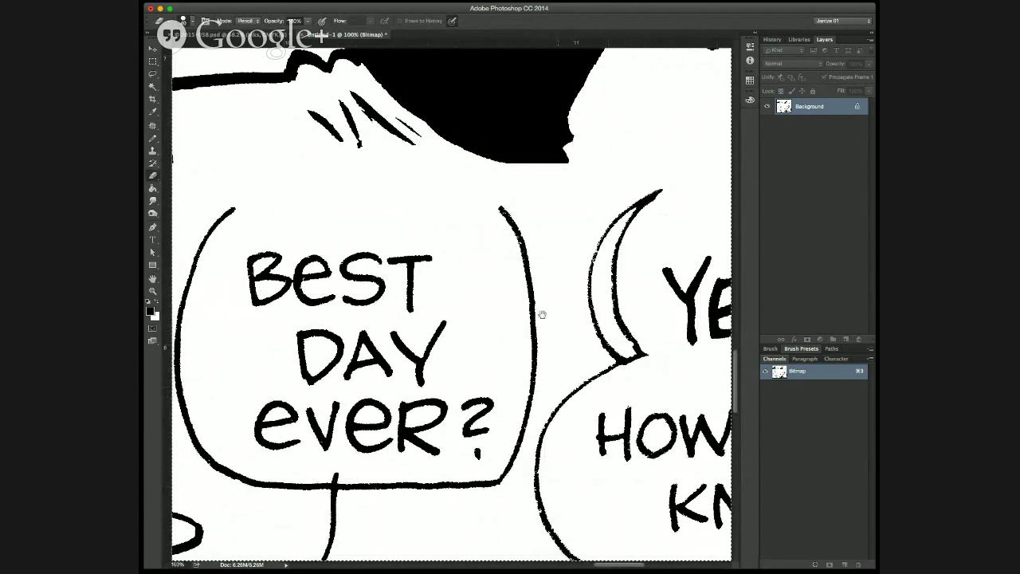
{"action": "left_click_drag", "start_coordinate": [542, 311], "coordinate": [231, 275]}
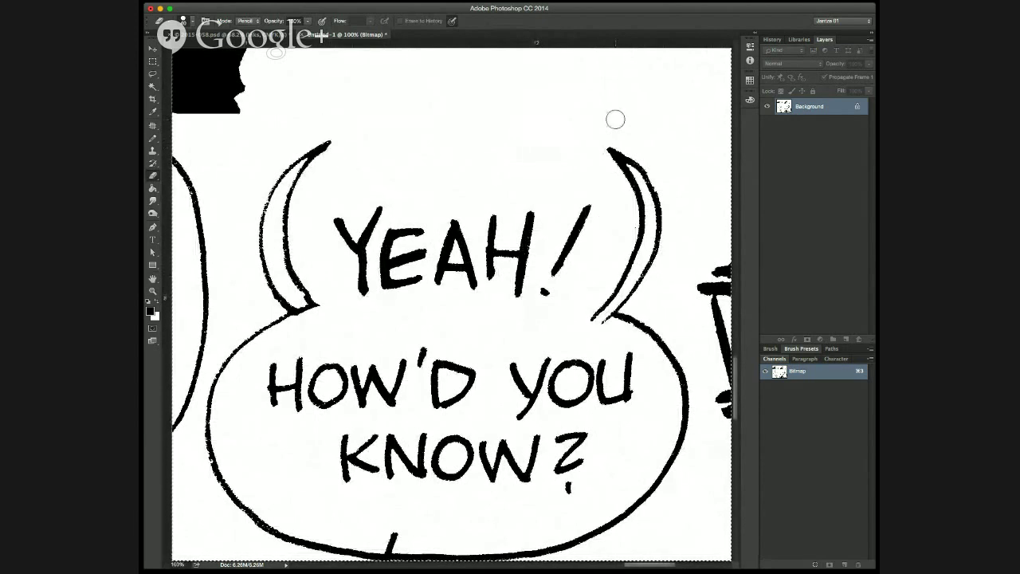
{"action": "key", "text": "super+minus"}
{"action": "key", "text": "super+minus"}
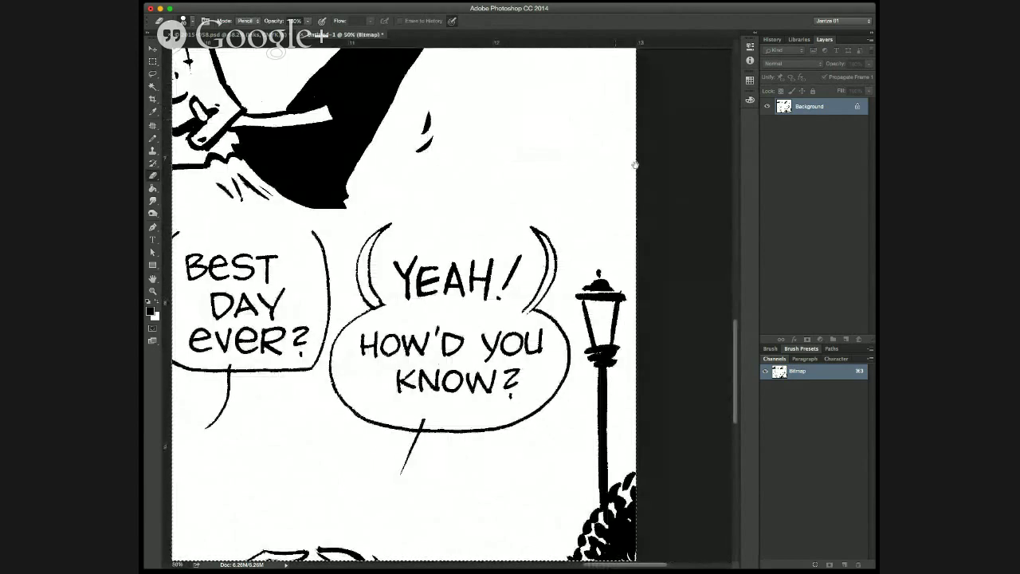
{"action": "left_click_drag", "start_coordinate": [594, 213], "coordinate": [665, 413]}
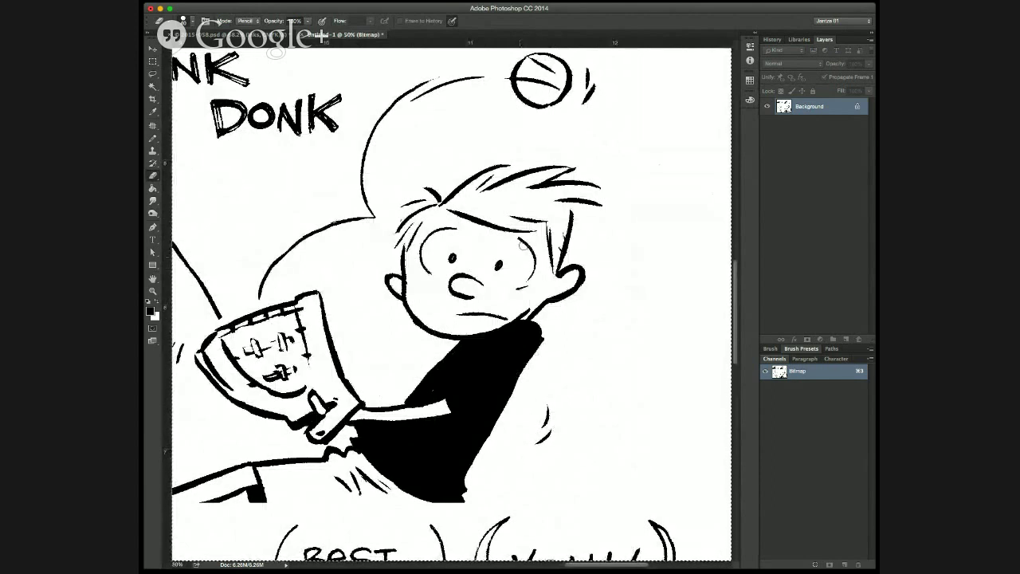
{"action": "key", "text": "b"}
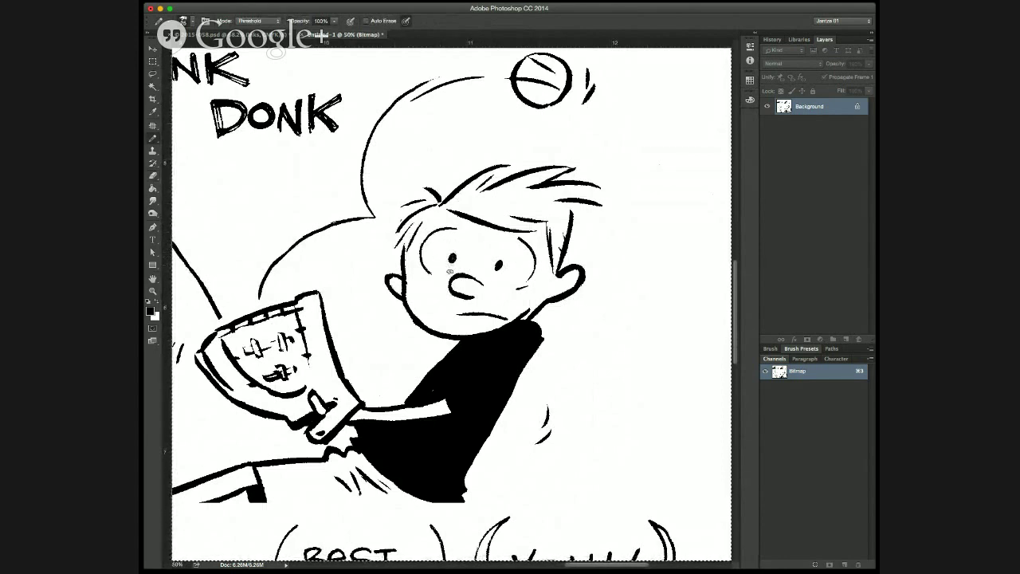
{"action": "left_click_drag", "start_coordinate": [524, 287], "coordinate": [534, 281]}
{"action": "key", "text": "e"}
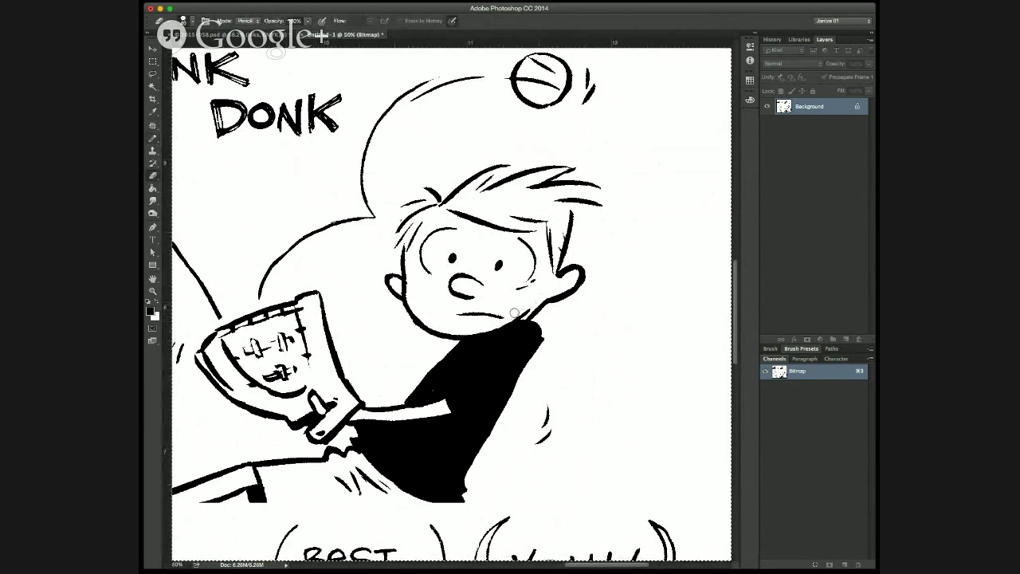
Lasso the boy's mouth in the DINK DONK panel, shift it slightly toward the glove side and deselect it.
{"action": "key", "text": "l"}
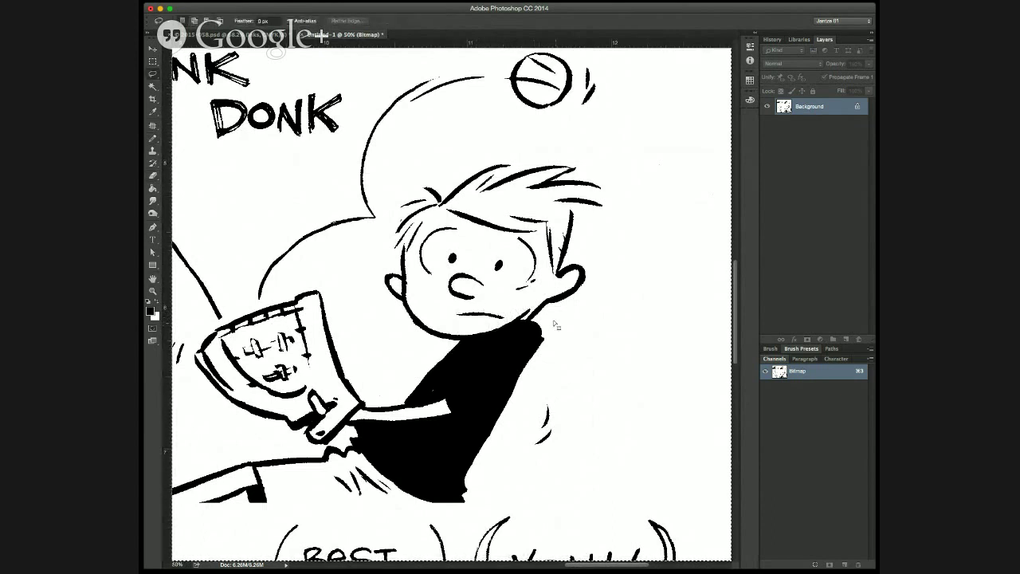
{"action": "mouse_move", "coordinate": [483, 313]}
{"action": "left_mouse_down"}
{"action": "mouse_move", "coordinate": [494, 327]}
{"action": "mouse_move", "coordinate": [510, 323]}
{"action": "mouse_move", "coordinate": [480, 322]}
{"action": "left_mouse_up"}
{"action": "left_click", "coordinate": [585, 347]}
Erase the rough edges along the curved bounce line between the glove and the boy's head to make it smooth and even.
{"action": "key", "text": "super+minus"}
{"action": "key", "text": "super+minus"}
{"action": "key", "text": "super+minus"}
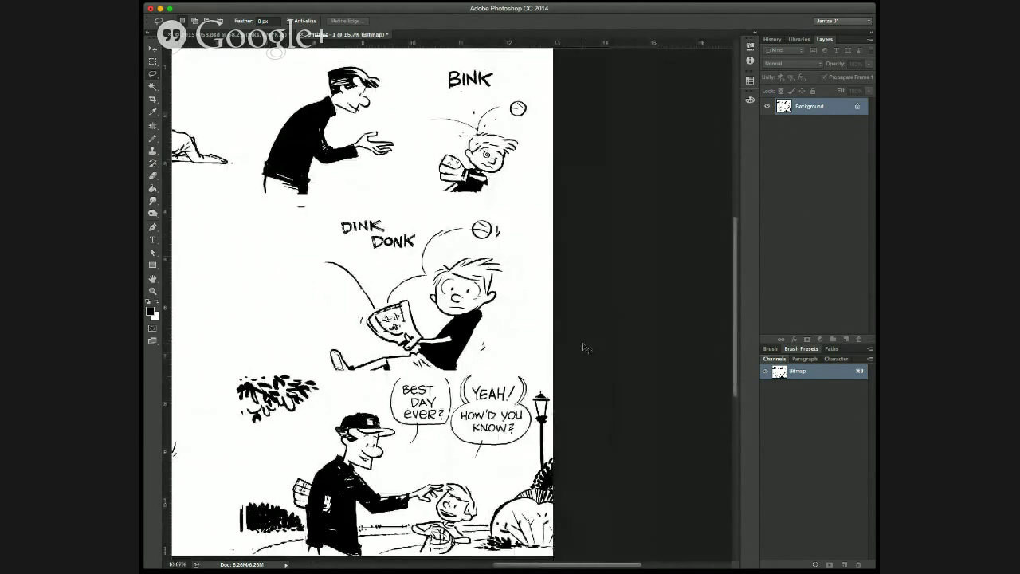
{"action": "scroll", "coordinate": [389, 315], "scroll_direction": "up", "scroll_amount": 1}
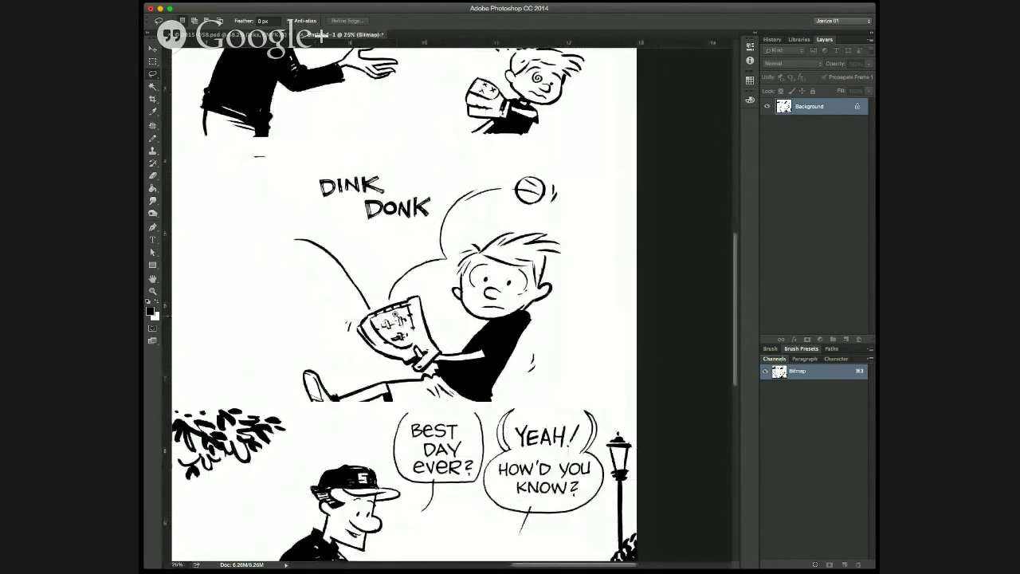
{"action": "scroll", "coordinate": [394, 315], "scroll_direction": "up", "scroll_amount": 1}
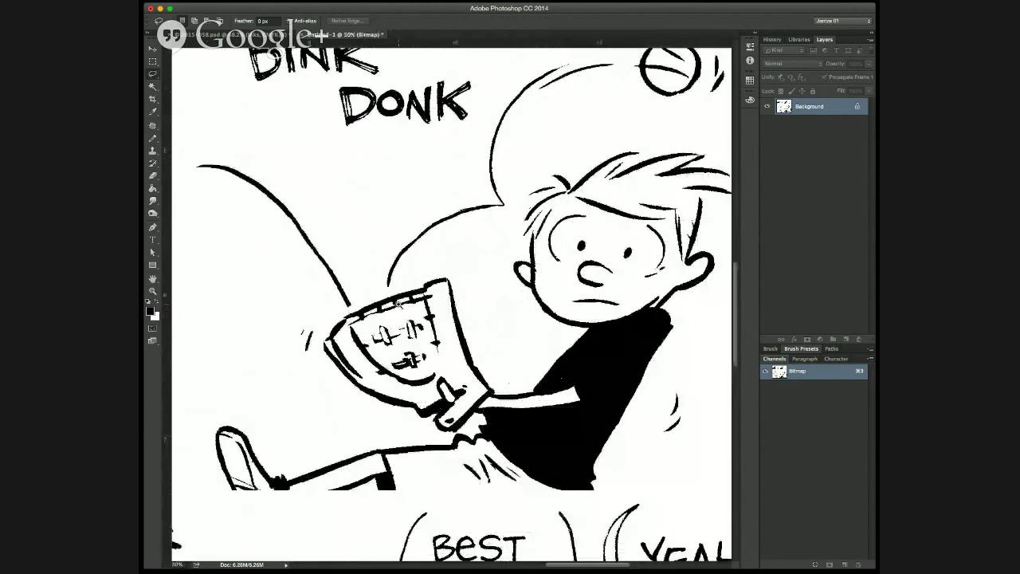
{"action": "scroll", "coordinate": [398, 304], "scroll_direction": "up", "scroll_amount": 2}
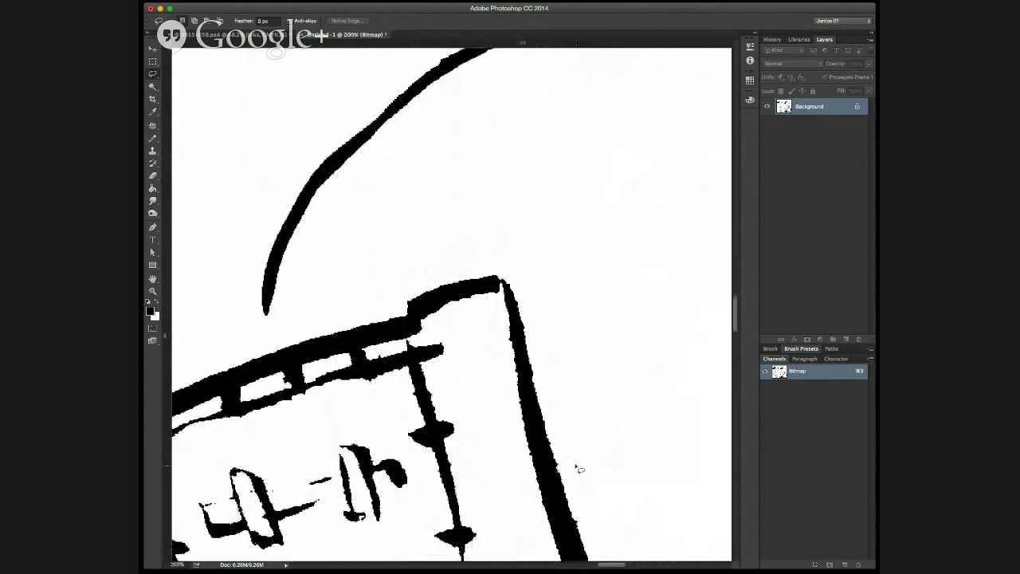
{"action": "left_click_drag", "start_coordinate": [601, 303], "coordinate": [590, 508]}
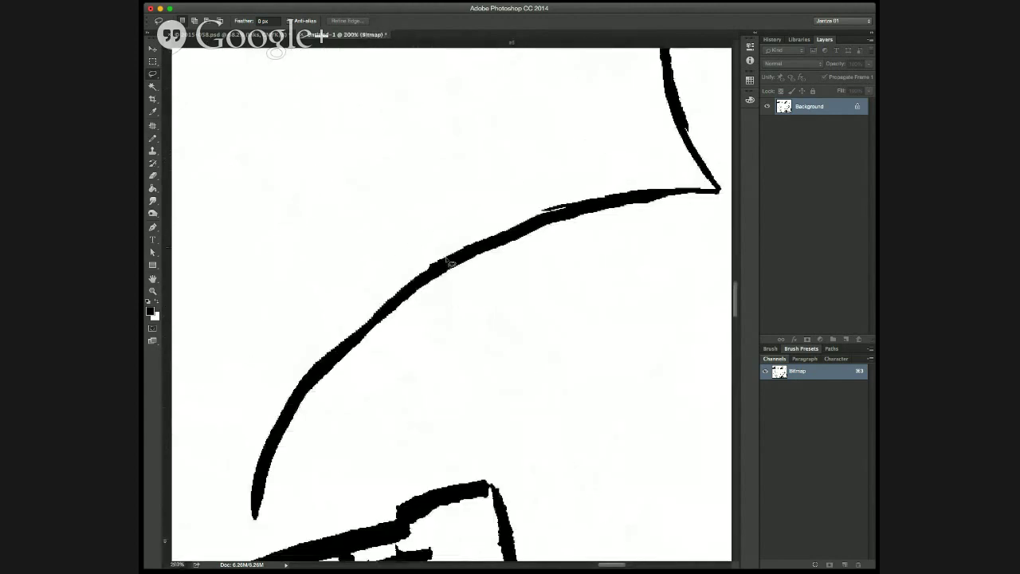
{"action": "key", "text": "e"}
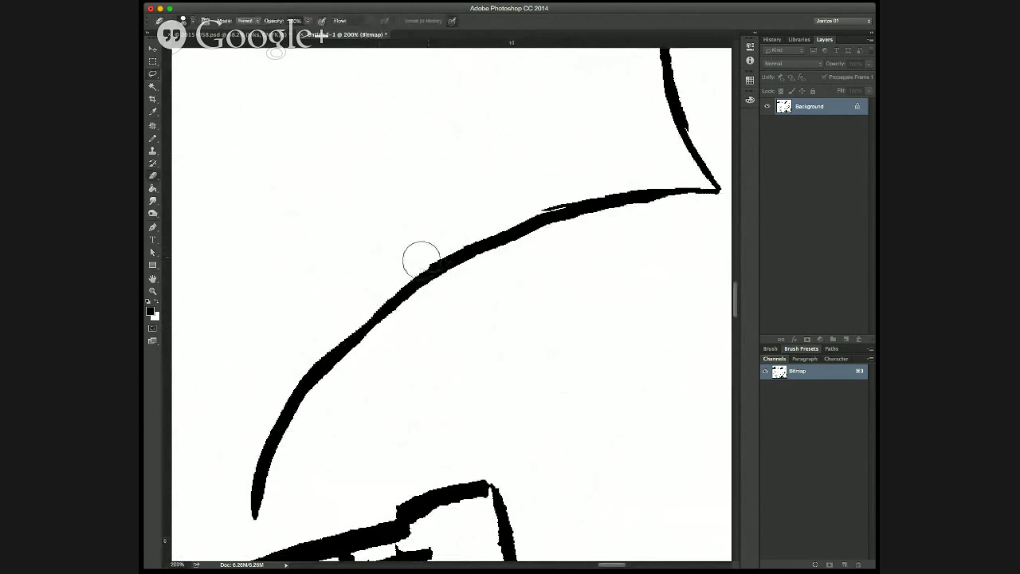
{"action": "mouse_move", "coordinate": [415, 266]}
{"action": "left_mouse_down"}
{"action": "mouse_move", "coordinate": [532, 210]}
{"action": "mouse_move", "coordinate": [677, 181]}
{"action": "mouse_move", "coordinate": [689, 95]}
{"action": "mouse_move", "coordinate": [701, 126]}
{"action": "mouse_move", "coordinate": [686, 74]}
{"action": "mouse_move", "coordinate": [736, 200]}
{"action": "left_mouse_up"}
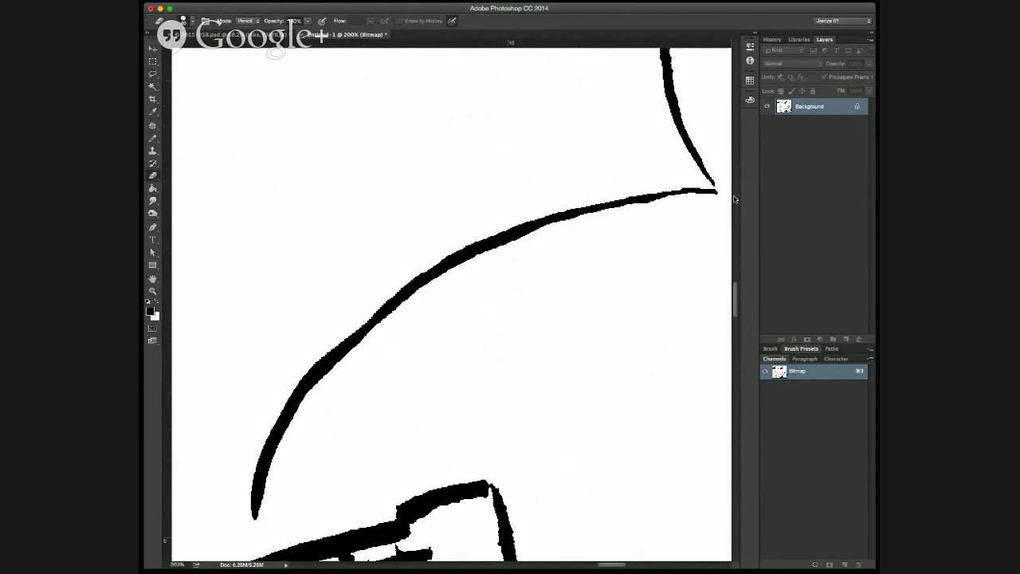
{"action": "mouse_move", "coordinate": [262, 518]}
{"action": "left_mouse_down"}
{"action": "mouse_move", "coordinate": [294, 439]}
{"action": "mouse_move", "coordinate": [335, 383]}
{"action": "mouse_move", "coordinate": [470, 273]}
{"action": "mouse_move", "coordinate": [319, 344]}
{"action": "mouse_move", "coordinate": [330, 337]}
{"action": "mouse_move", "coordinate": [267, 422]}
{"action": "left_mouse_up"}
{"action": "key", "text": "super+z"}
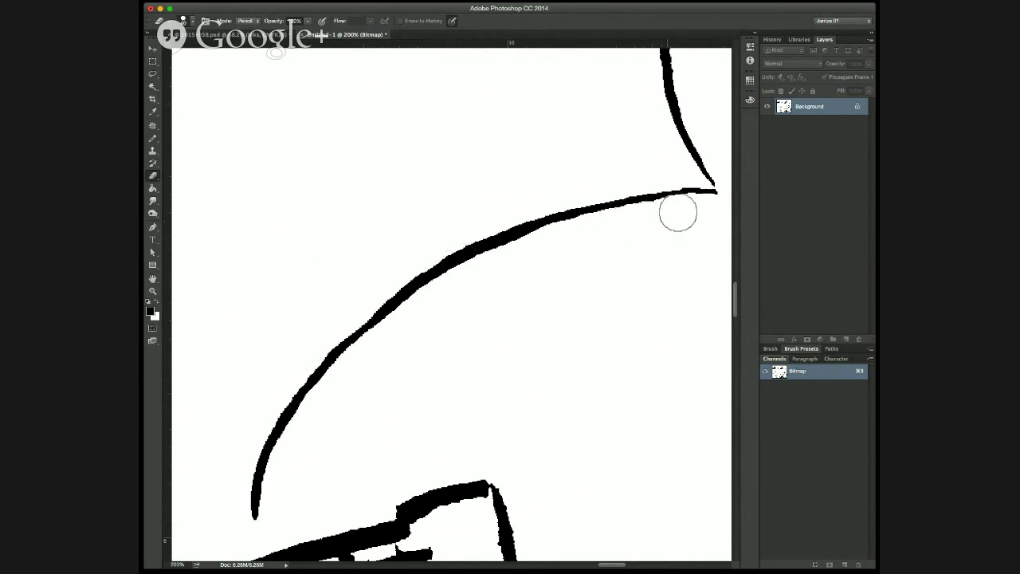
Extend the lower ends of the bounce line and the incoming ball line closer to the glove with the Pencil tool.
{"action": "key", "text": "super+minus"}
{"action": "key", "text": "super+minus"}
{"action": "key", "text": "super+minus"}
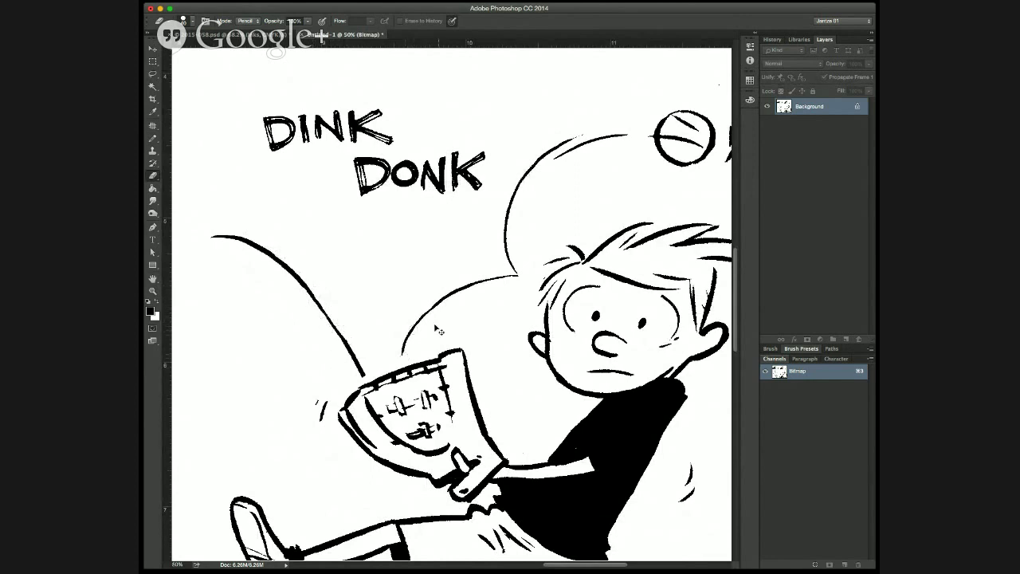
{"action": "scroll", "coordinate": [438, 331], "scroll_direction": "up", "scroll_amount": 1}
{"action": "key", "text": "b"}
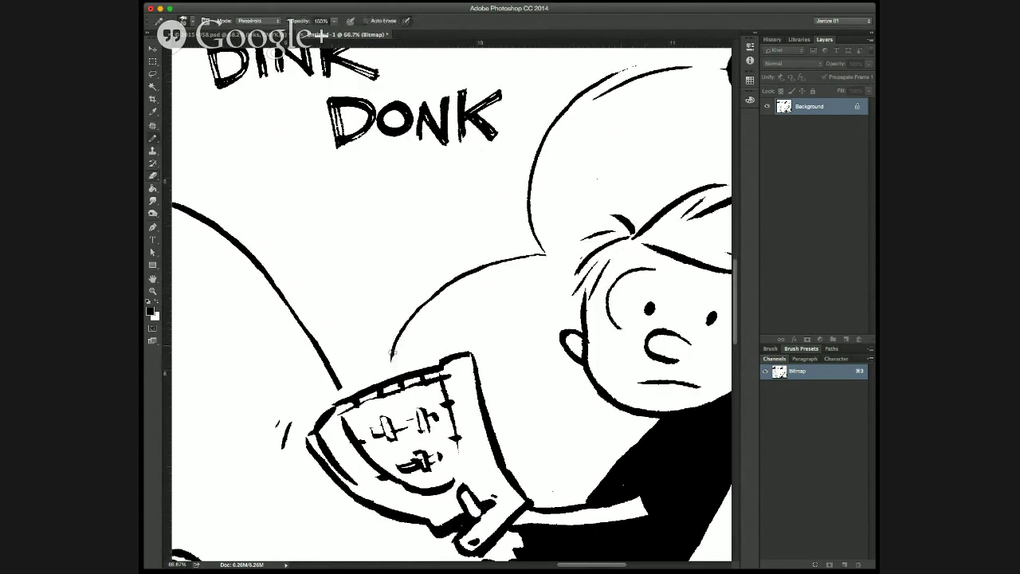
{"action": "left_click_drag", "start_coordinate": [391, 350], "coordinate": [387, 369]}
{"action": "key", "text": "e"}
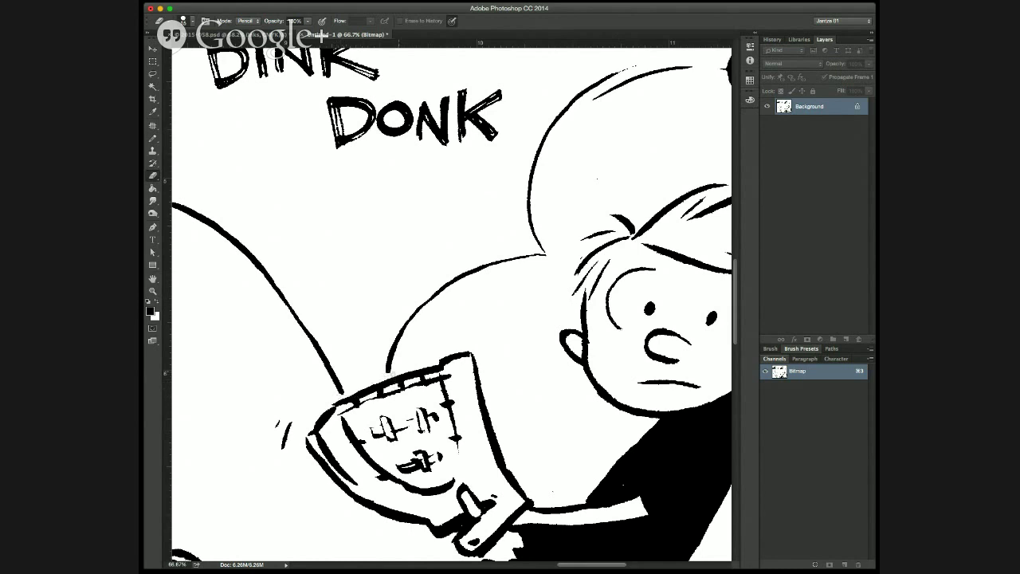
{"action": "key", "text": "b"}
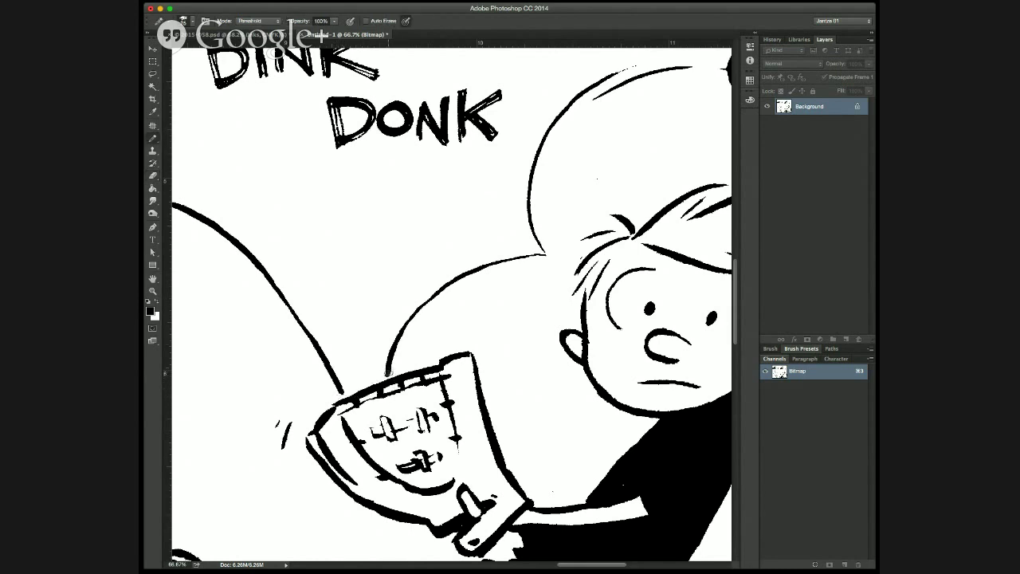
{"action": "left_click_drag", "start_coordinate": [342, 391], "coordinate": [344, 396]}
{"action": "key", "text": "e"}
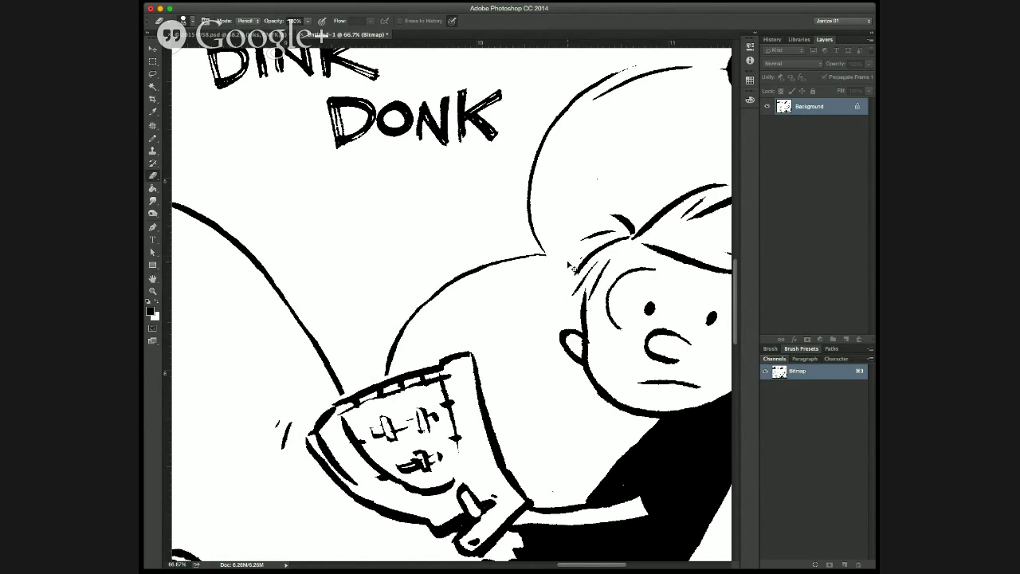
Lasso the motion lines with the ball in the DINK DONK panel, move them slightly right and up, and deselect.
{"action": "key", "text": "super+minus"}
{"action": "key", "text": "super+minus"}
{"action": "key", "text": "super+minus"}
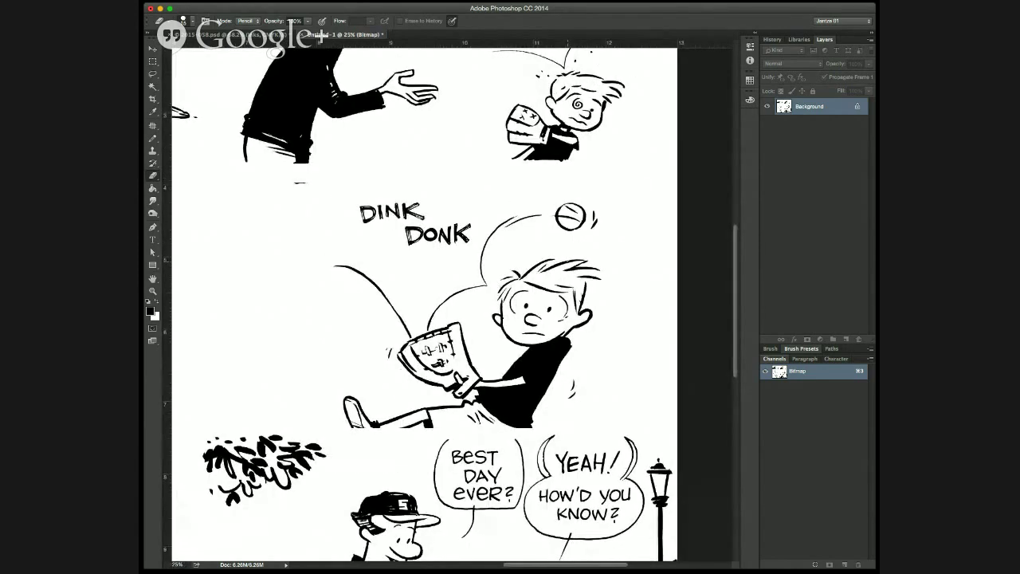
{"action": "key", "text": "l"}
{"action": "mouse_move", "coordinate": [343, 252]}
{"action": "left_mouse_down"}
{"action": "mouse_move", "coordinate": [389, 323]}
{"action": "mouse_move", "coordinate": [418, 345]}
{"action": "mouse_move", "coordinate": [486, 296]}
{"action": "mouse_move", "coordinate": [504, 248]}
{"action": "mouse_move", "coordinate": [524, 233]}
{"action": "mouse_move", "coordinate": [617, 229]}
{"action": "mouse_move", "coordinate": [621, 189]}
{"action": "mouse_move", "coordinate": [543, 185]}
{"action": "mouse_move", "coordinate": [497, 202]}
{"action": "mouse_move", "coordinate": [472, 250]}
{"action": "mouse_move", "coordinate": [447, 266]}
{"action": "mouse_move", "coordinate": [385, 260]}
{"action": "mouse_move", "coordinate": [333, 244]}
{"action": "left_mouse_up"}
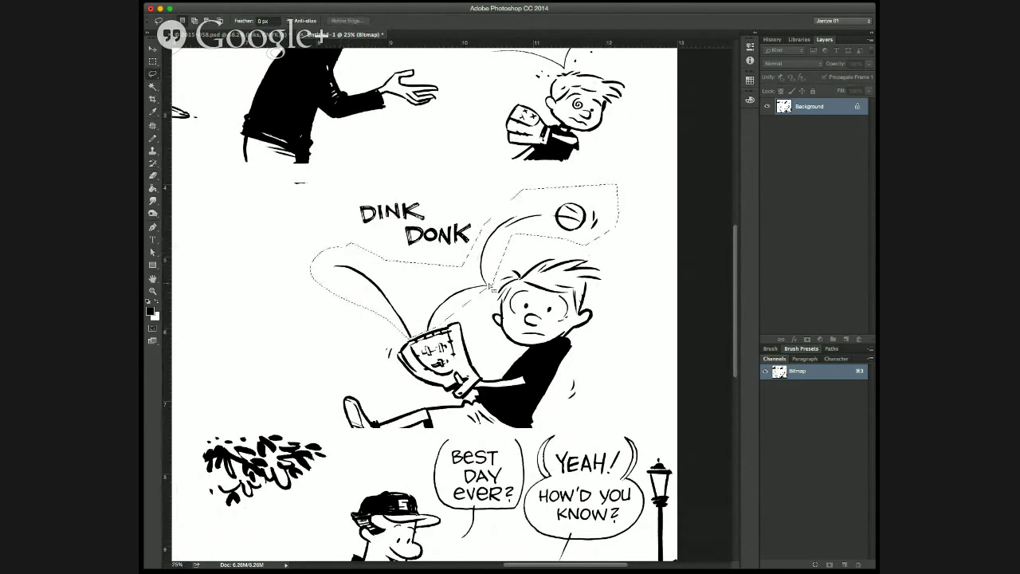
{"action": "left_click_drag", "start_coordinate": [478, 292], "coordinate": [492, 284]}
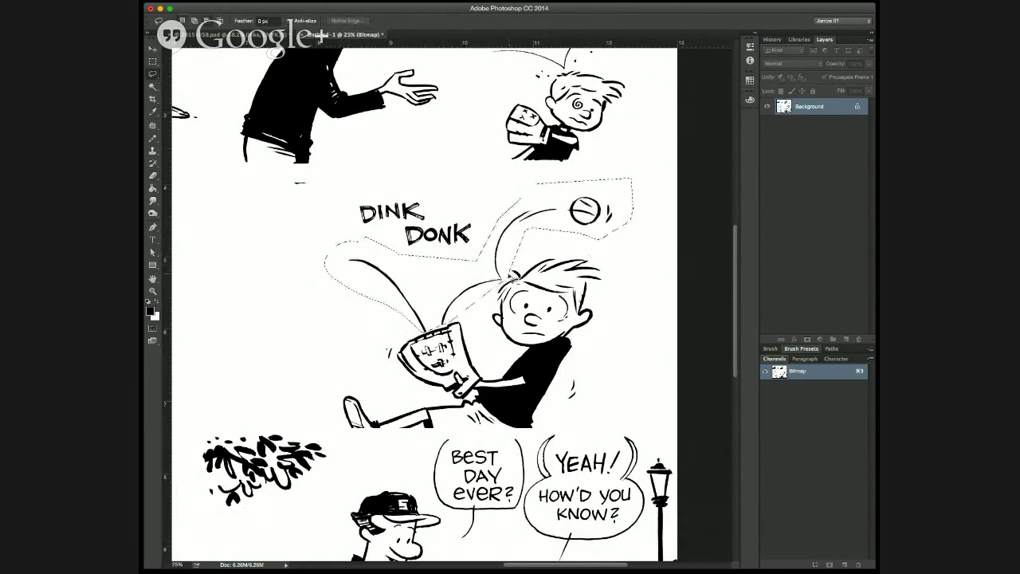
{"action": "left_click", "coordinate": [621, 295]}
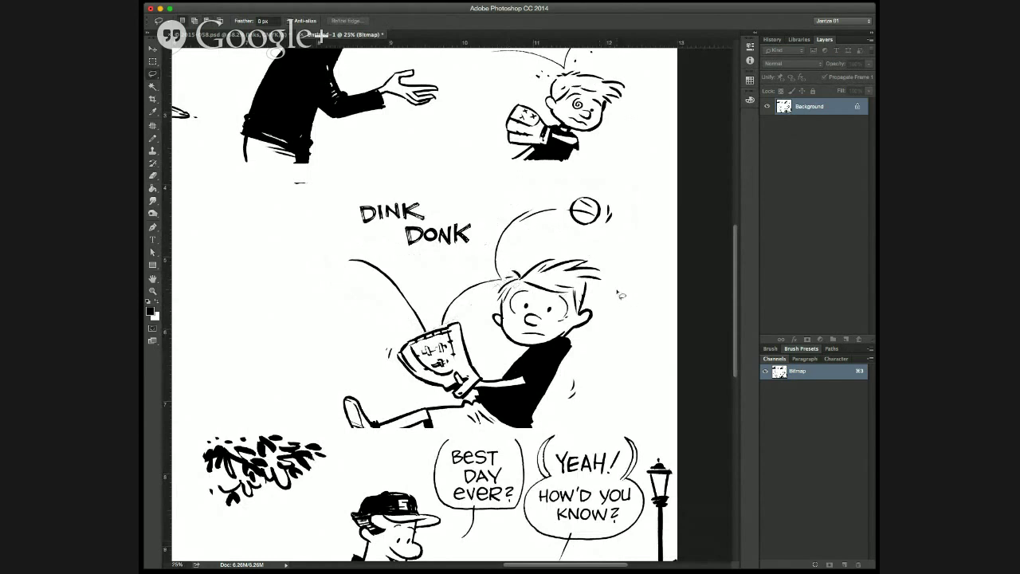
Select the boy's pupil on the ear side in the DINK DONK panel and shift it slightly toward his nose.
{"action": "key", "text": "e"}
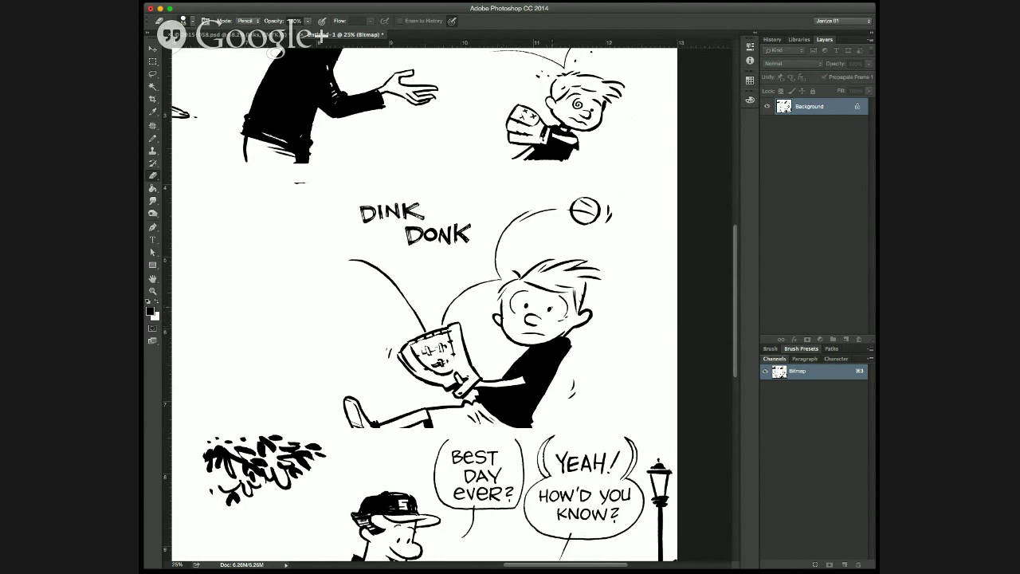
{"action": "scroll", "coordinate": [550, 329], "scroll_direction": "up", "scroll_amount": 2}
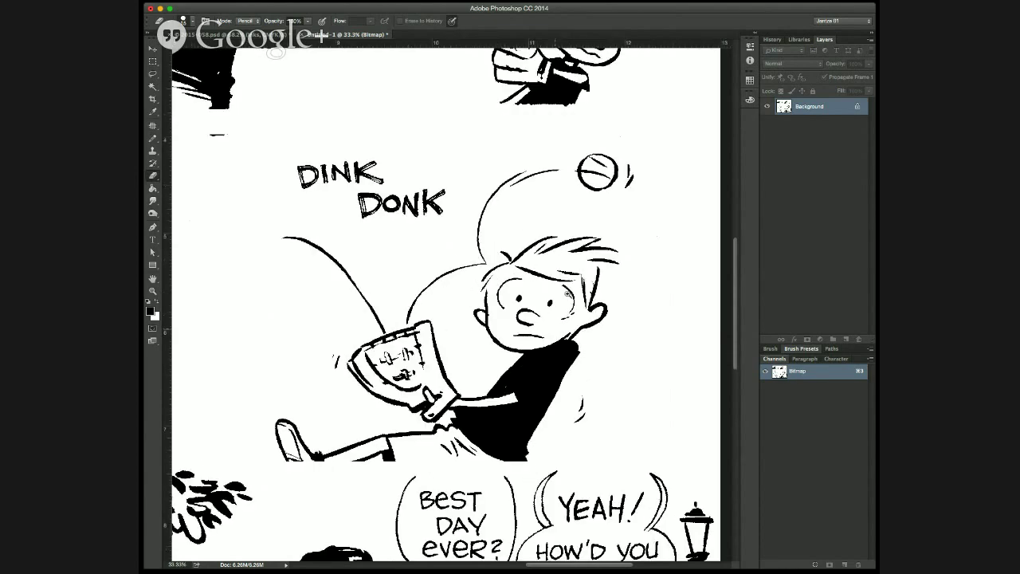
{"action": "scroll", "coordinate": [523, 286], "scroll_direction": "up", "scroll_amount": 1}
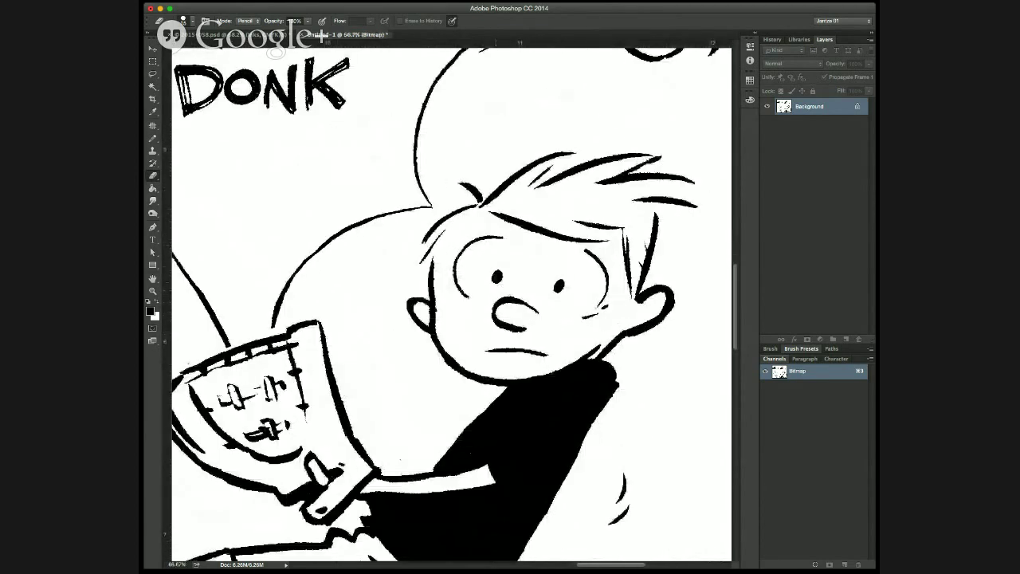
{"action": "key", "text": "m"}
{"action": "mouse_move", "coordinate": [488, 264]}
{"action": "left_mouse_down"}
{"action": "mouse_move", "coordinate": [509, 287]}
{"action": "mouse_move", "coordinate": [538, 276]}
{"action": "mouse_move", "coordinate": [558, 295]}
{"action": "left_mouse_up"}
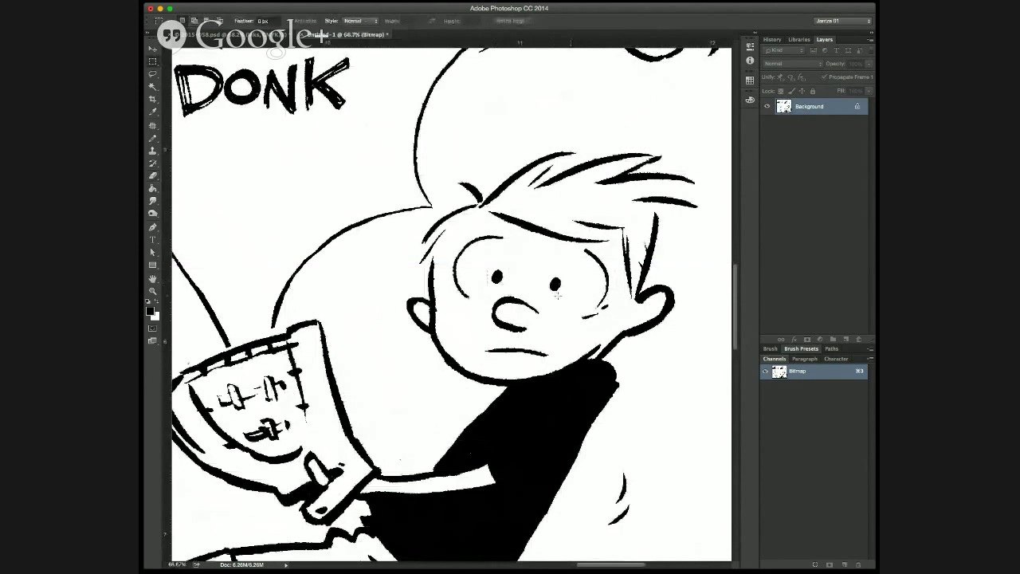
Examine the father's outstretched hand and the drawings in the BINK panel up close for stray marks.
{"action": "key", "text": "super+minus"}
{"action": "key", "text": "super+minus"}
{"action": "key", "text": "super+minus"}
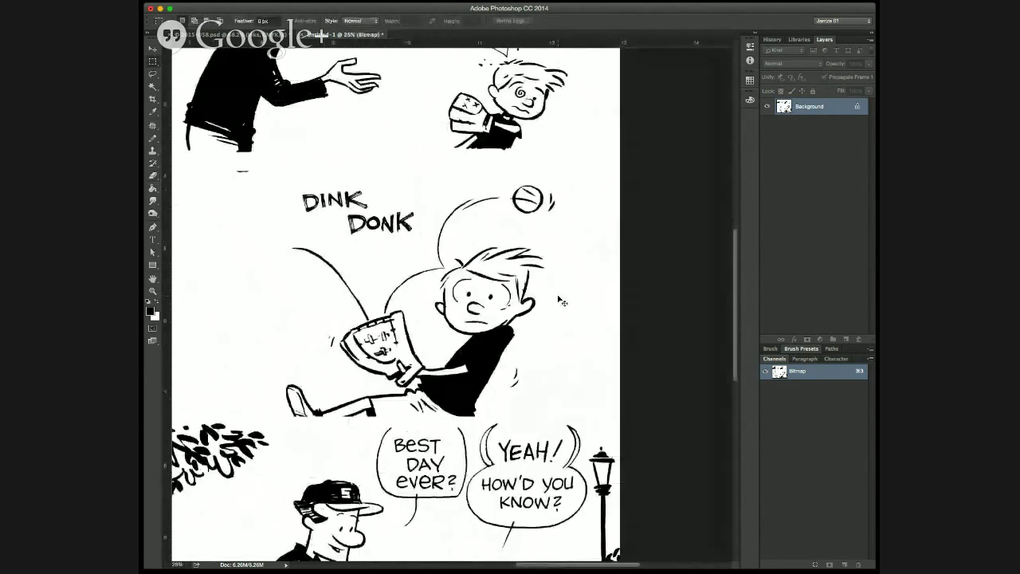
{"action": "scroll", "coordinate": [562, 301], "scroll_direction": "up", "scroll_amount": 5}
{"action": "scroll", "coordinate": [562, 301], "scroll_direction": "left", "scroll_amount": 3}
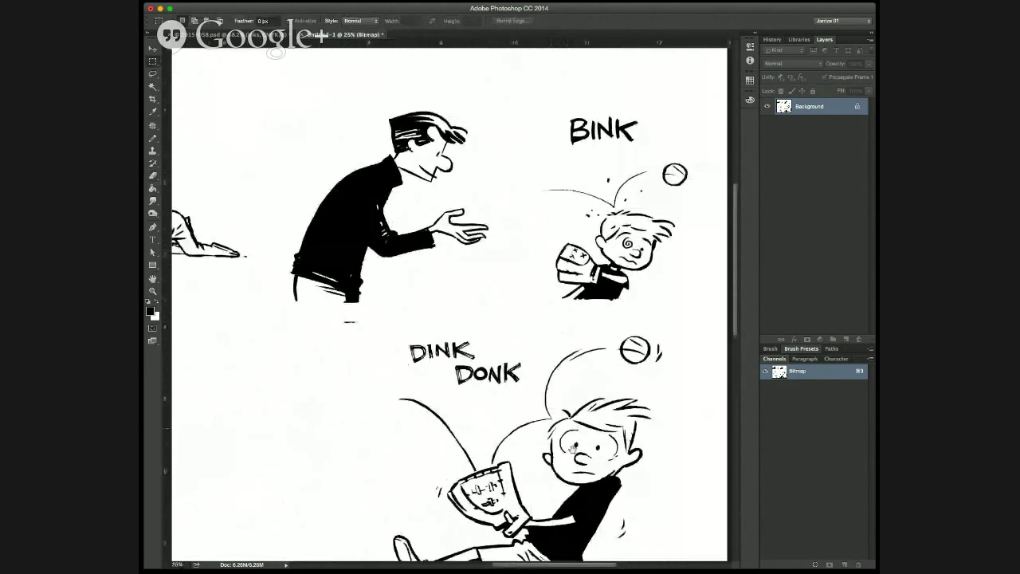
{"action": "left_click", "coordinate": [502, 281]}
{"action": "key", "text": "e"}
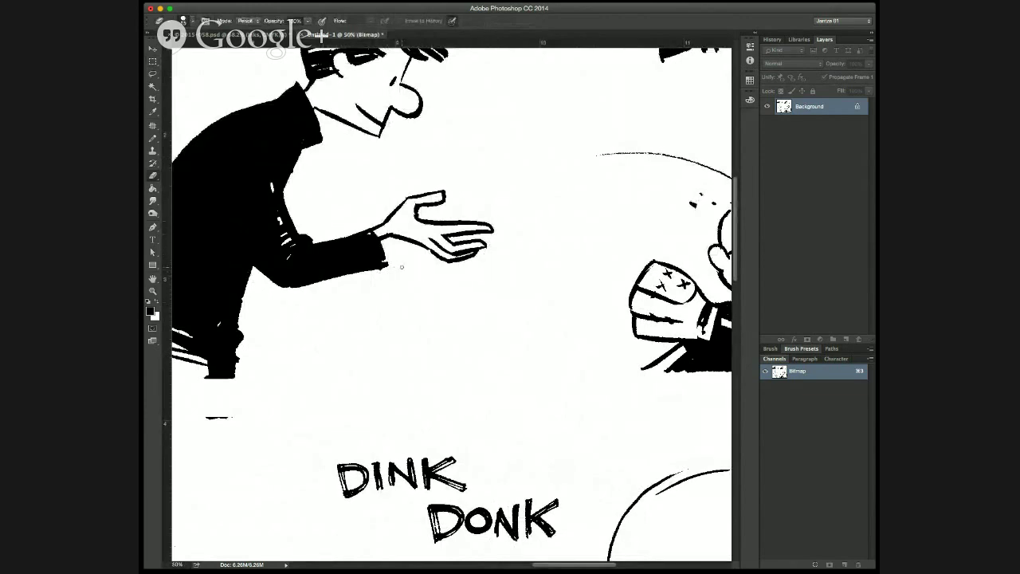
{"action": "scroll", "coordinate": [565, 380], "scroll_direction": "right", "scroll_amount": 6}
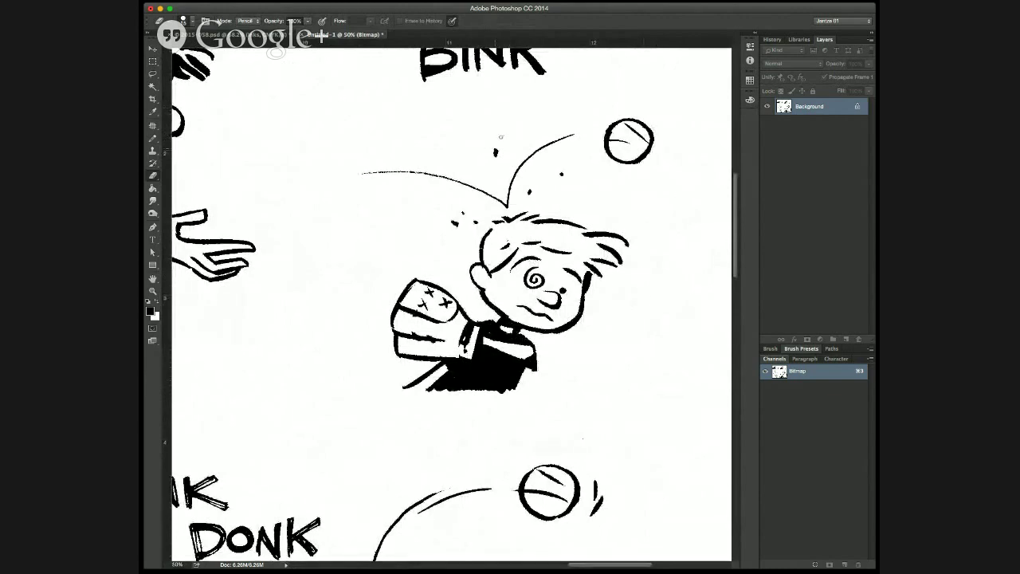
{"action": "scroll", "coordinate": [541, 436], "scroll_direction": "left", "scroll_amount": 3}
{"action": "scroll", "coordinate": [541, 437], "scroll_direction": "up", "scroll_amount": 2}
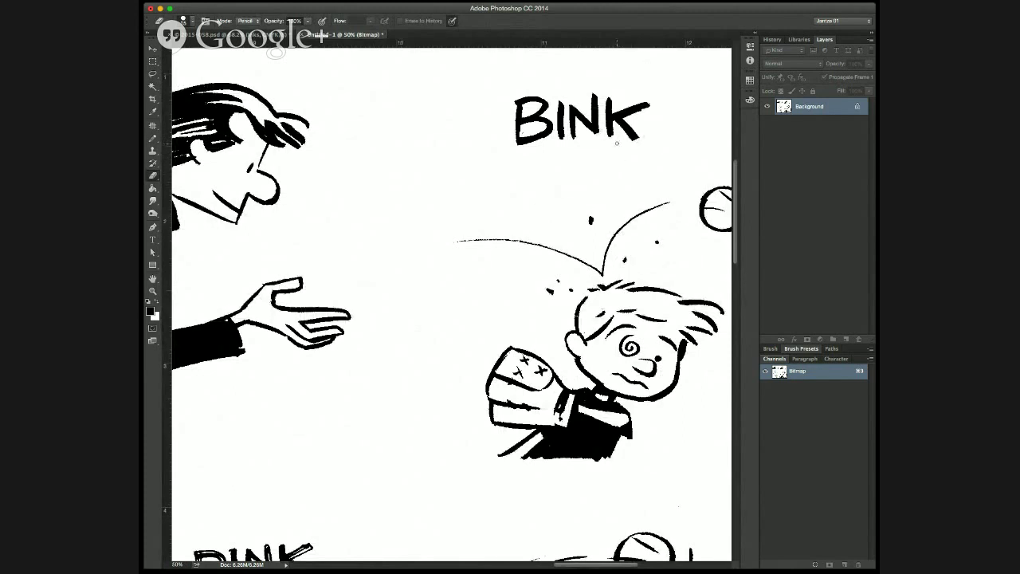
Delete the stray dash beneath the father in the BINK panel with a rectangular selection.
{"action": "key", "text": "super+minus"}
{"action": "key", "text": "super+minus"}
{"action": "key", "text": "super+minus"}
{"action": "key", "text": "super+minus"}
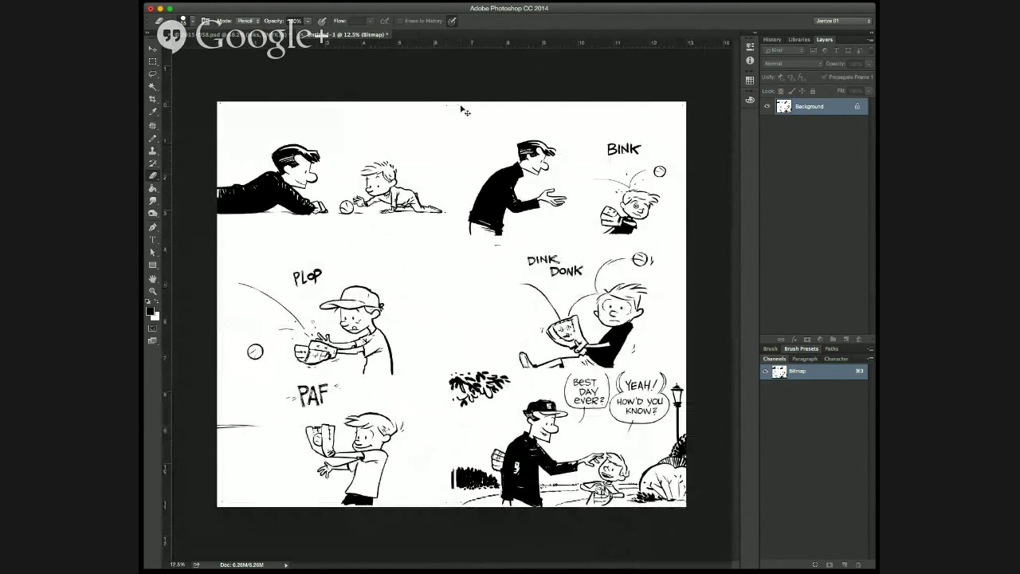
{"action": "key", "text": "super+a"}
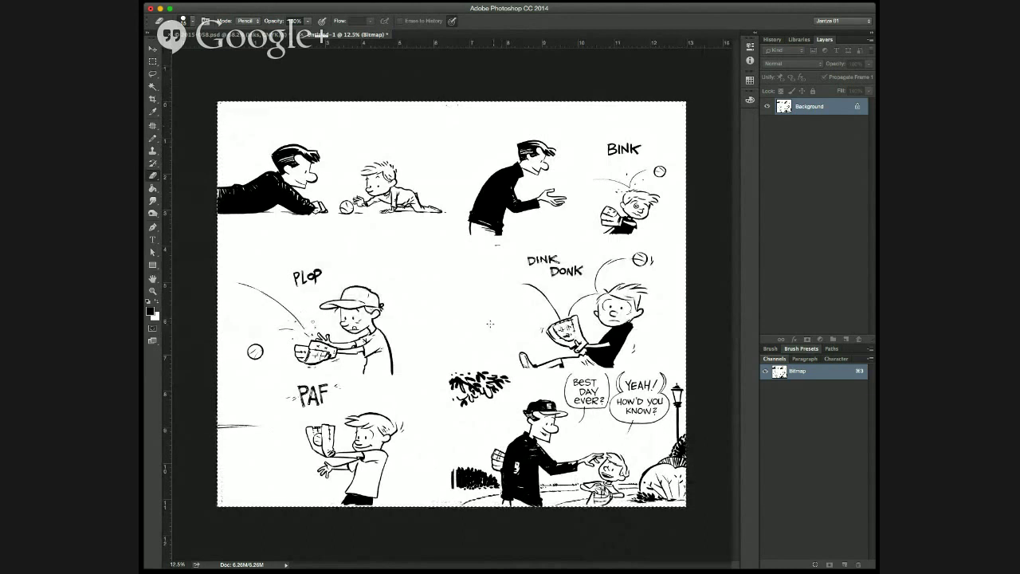
{"action": "key", "text": "m"}
{"action": "left_click_drag", "start_coordinate": [488, 245], "coordinate": [505, 250]}
{"action": "left_click", "coordinate": [589, 95]}
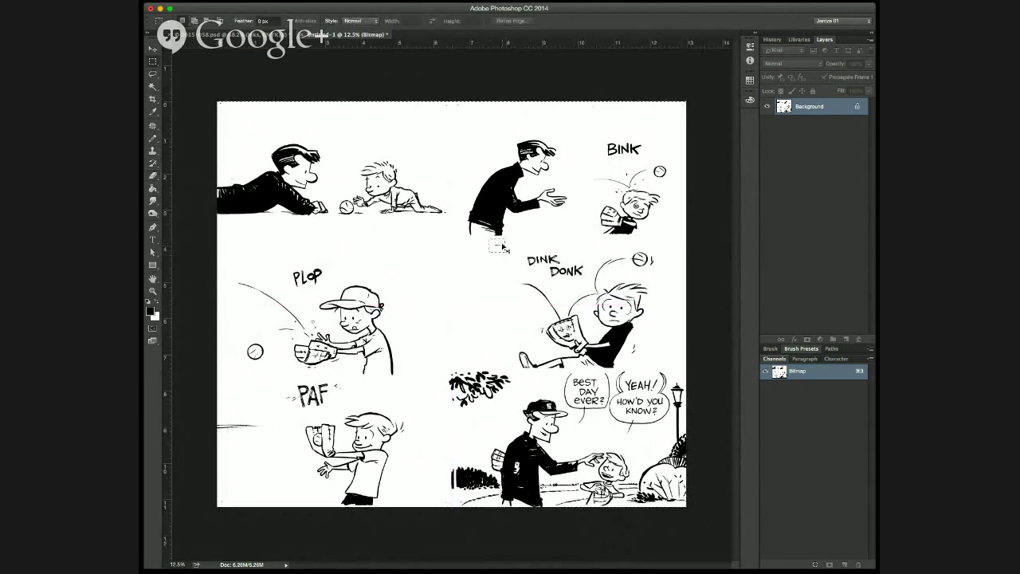
{"action": "key", "text": "Delete"}
{"action": "left_click", "coordinate": [517, 272]}
Shift the pair of horizontal motion lines in the PAF panel slightly inward from the page edge and deselect.
{"action": "left_click_drag", "start_coordinate": [307, 366], "coordinate": [323, 372]}
{"action": "left_click_drag", "start_coordinate": [262, 438], "coordinate": [235, 429]}
{"action": "left_click", "coordinate": [242, 398]}
Copy the whole cleaned bitmap, close its document and paste the artwork above the Inks layer in 2015-058.psd.
{"action": "key", "text": "super+a"}
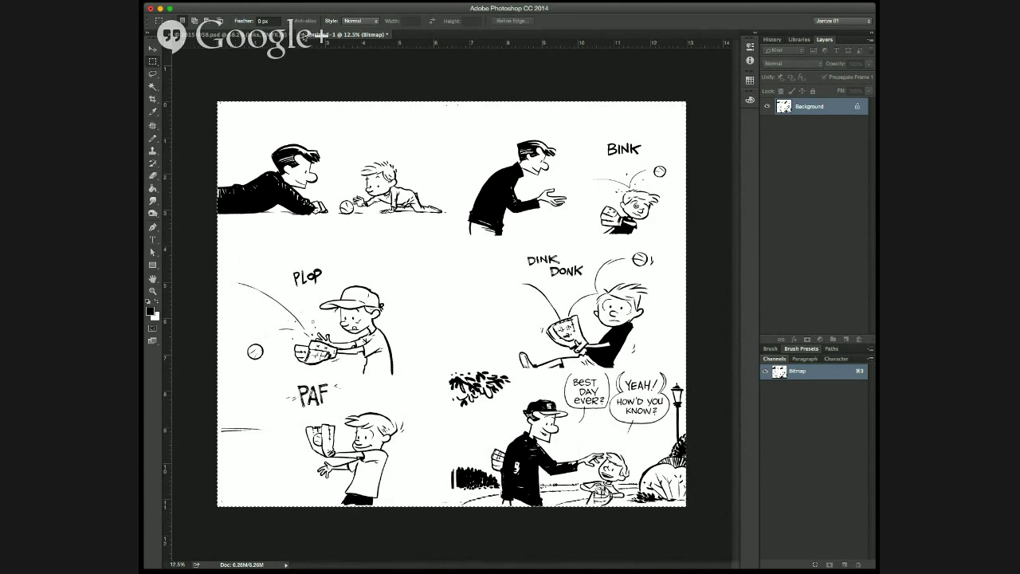
{"action": "key", "text": "super+w"}
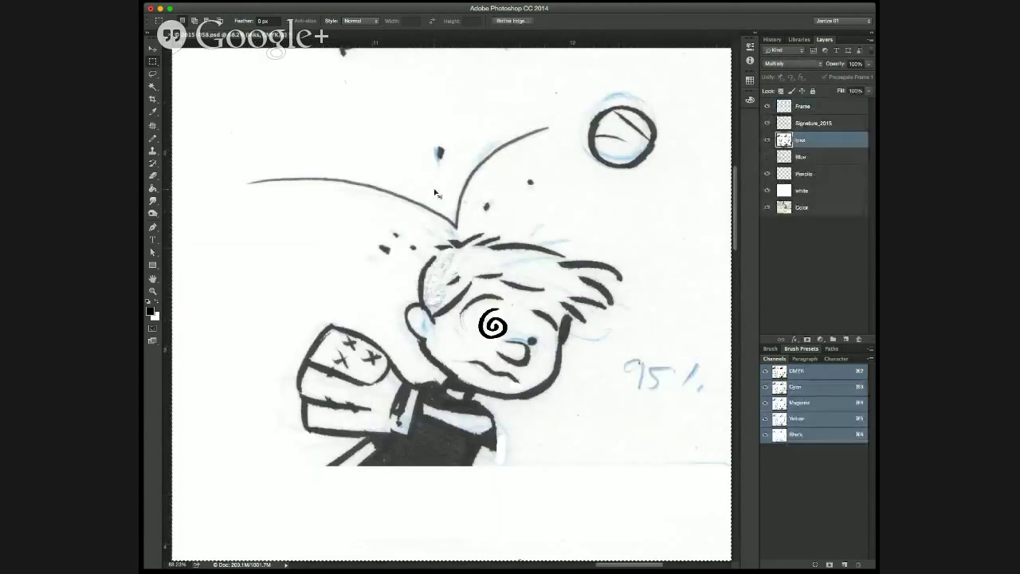
{"action": "key", "text": "super+minus"}
{"action": "key", "text": "super+minus"}
{"action": "key", "text": "super+minus"}
{"action": "key", "text": "super+minus"}
{"action": "key", "text": "super+minus"}
{"action": "key", "text": "super+minus"}
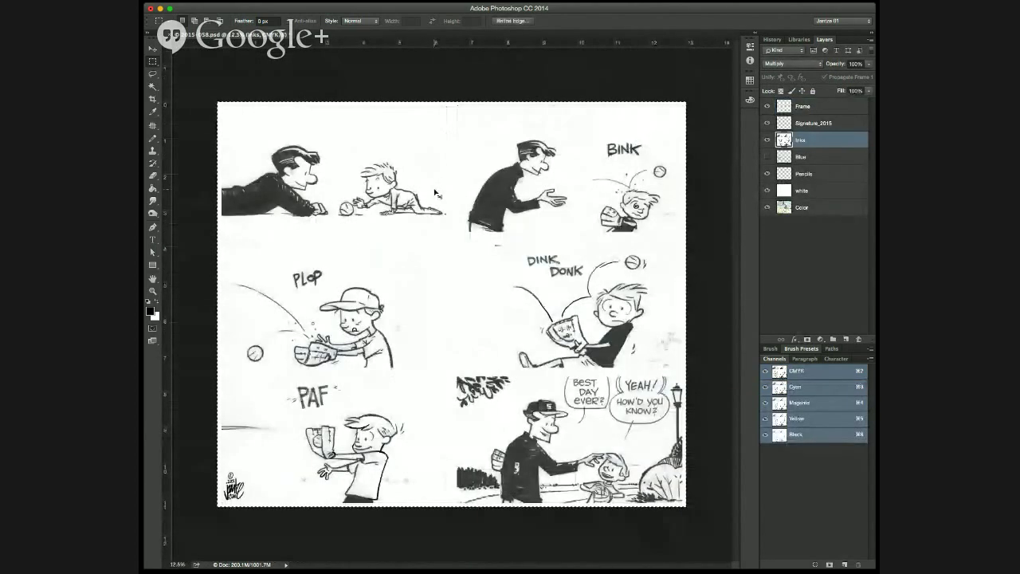
{"action": "key", "text": "super+v"}
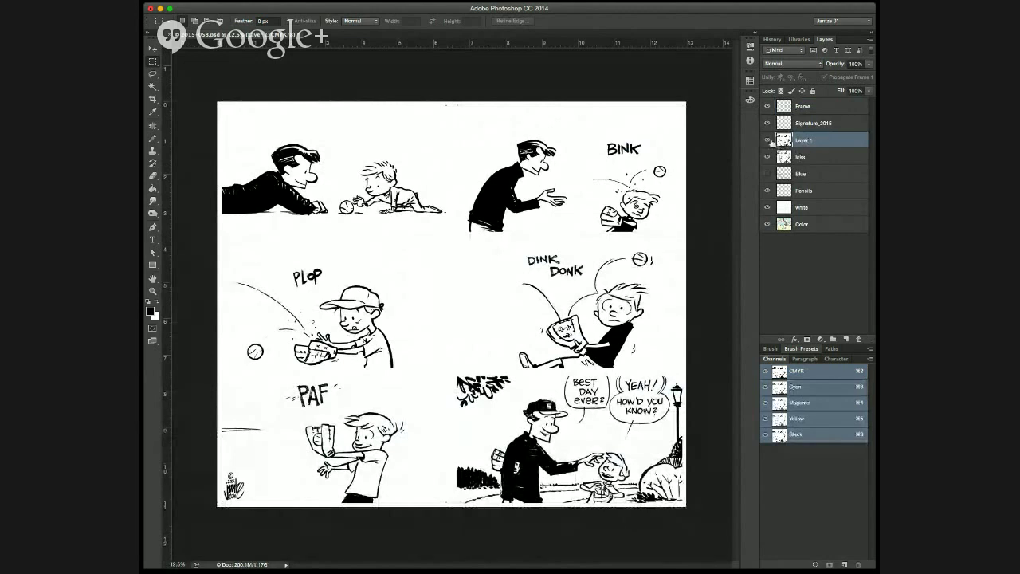
Hide the pasted layer, move the old Inks layer below Blue and merge it into the Pencils layer.
{"action": "left_click", "coordinate": [767, 141]}
{"action": "left_click", "coordinate": [768, 157]}
{"action": "left_click", "coordinate": [767, 157]}
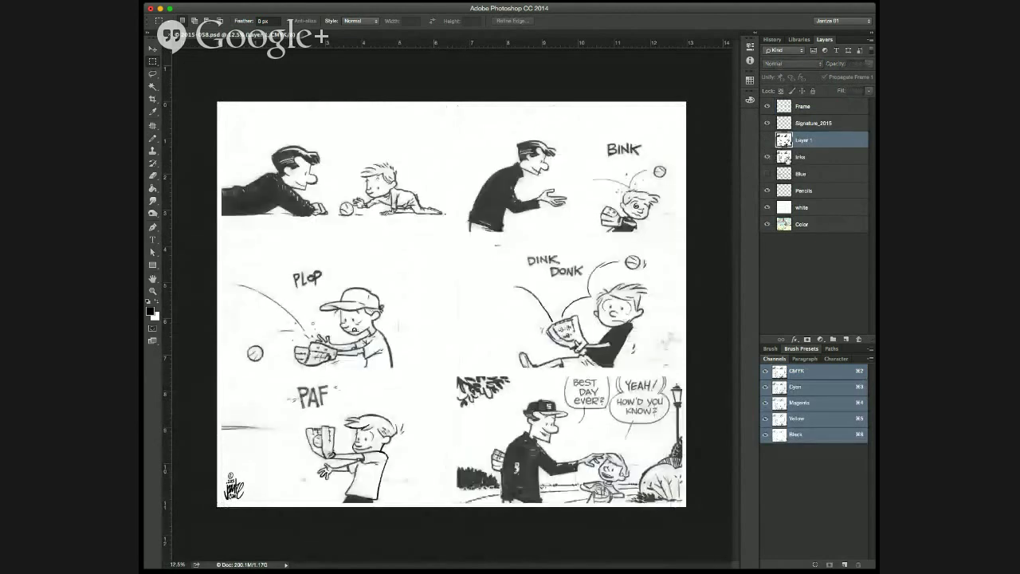
{"action": "left_click_drag", "start_coordinate": [787, 158], "coordinate": [783, 177]}
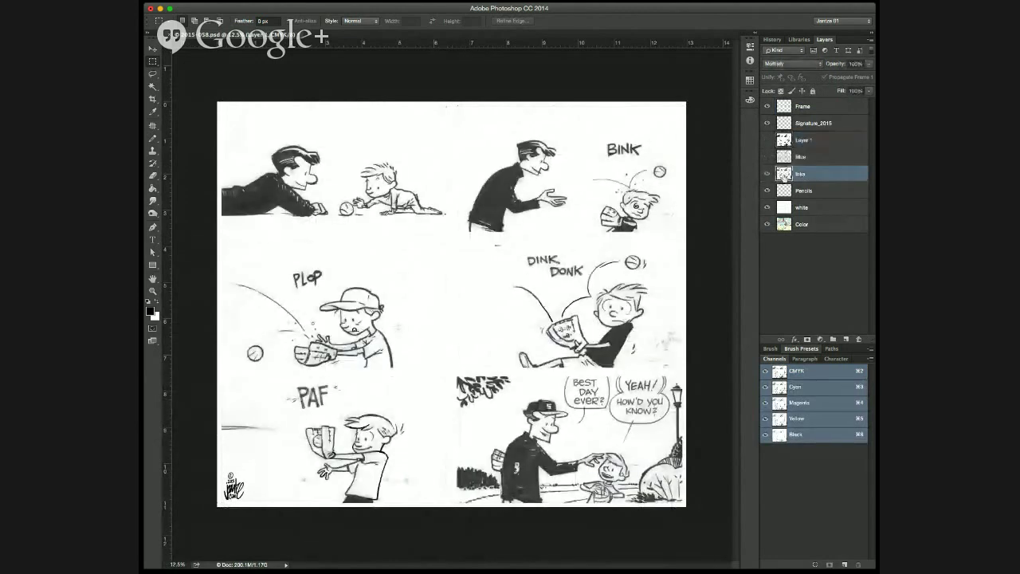
{"action": "key", "text": "BackSpace"}
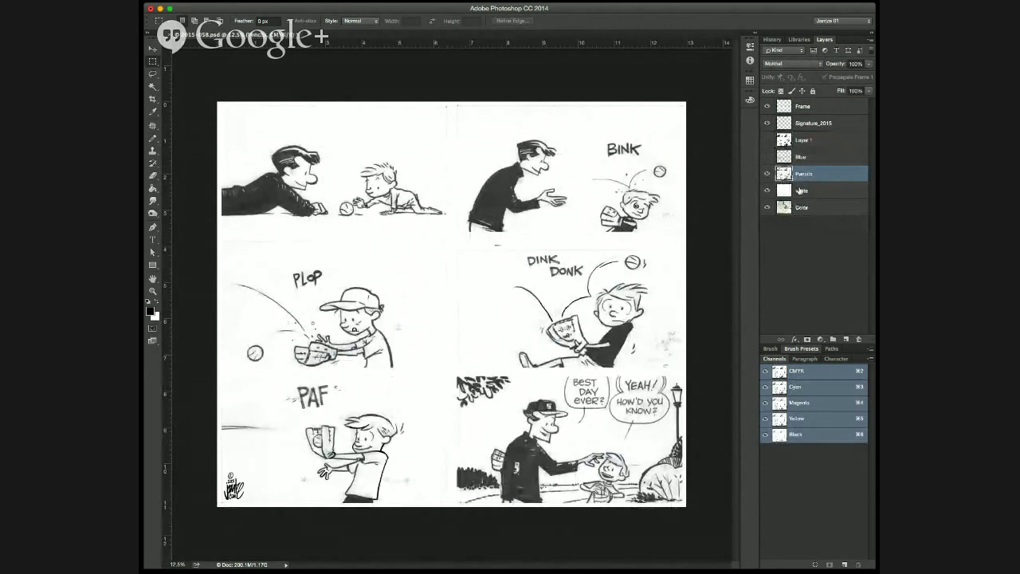
Darken the Pencils layer's tones to bring out the blue pencil lines and save the file.
{"action": "key", "text": "i"}
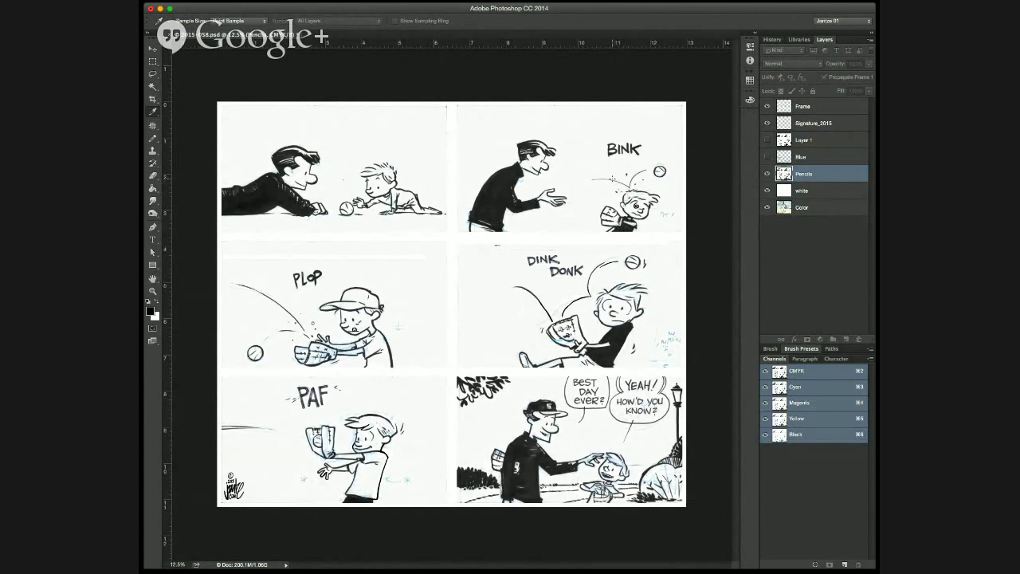
{"action": "key", "text": "m"}
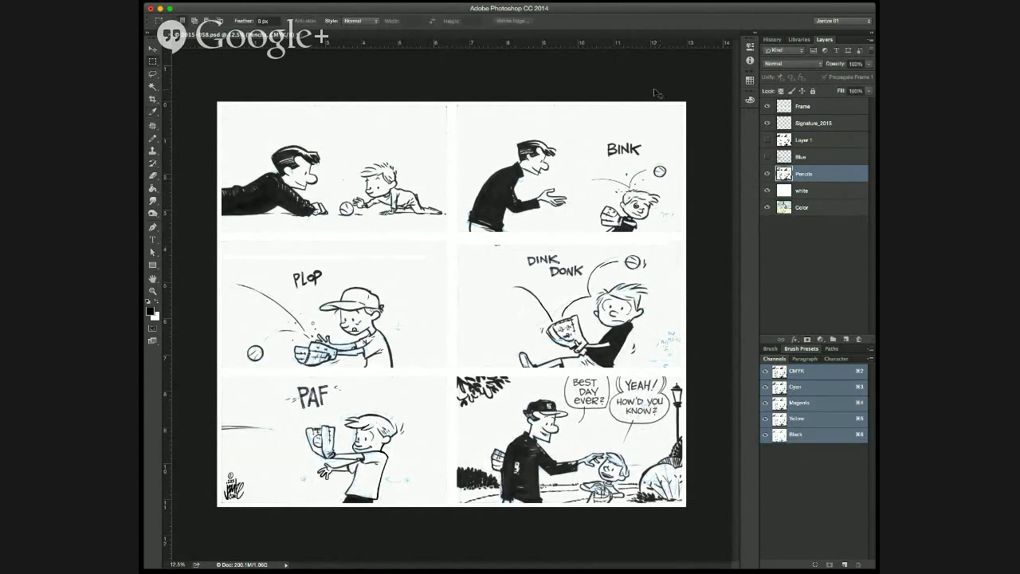
{"action": "key", "text": "super+s"}
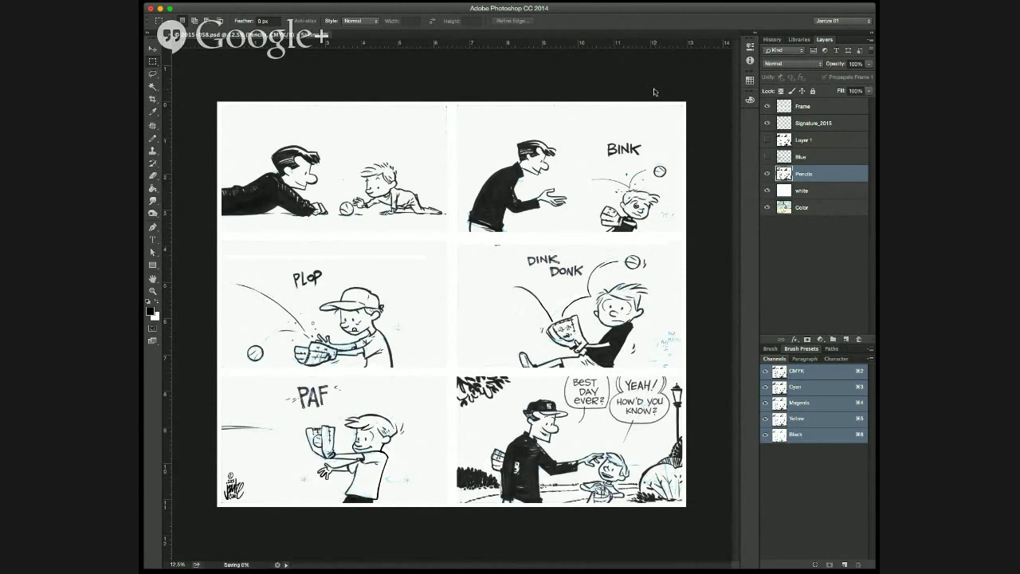
Hide the Pencils layer, show the pasted line-art layer and rename it Inks.
{"action": "left_click", "coordinate": [768, 174]}
{"action": "left_click", "coordinate": [767, 141]}
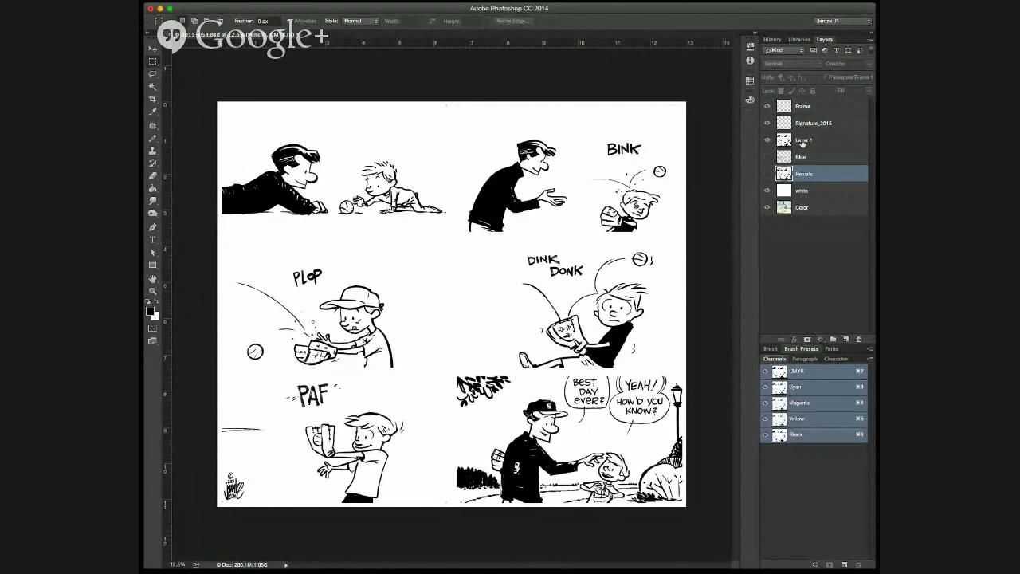
{"action": "left_click", "coordinate": [800, 140]}
{"action": "double_click", "coordinate": [800, 140]}
{"action": "type", "text": "Inks"}
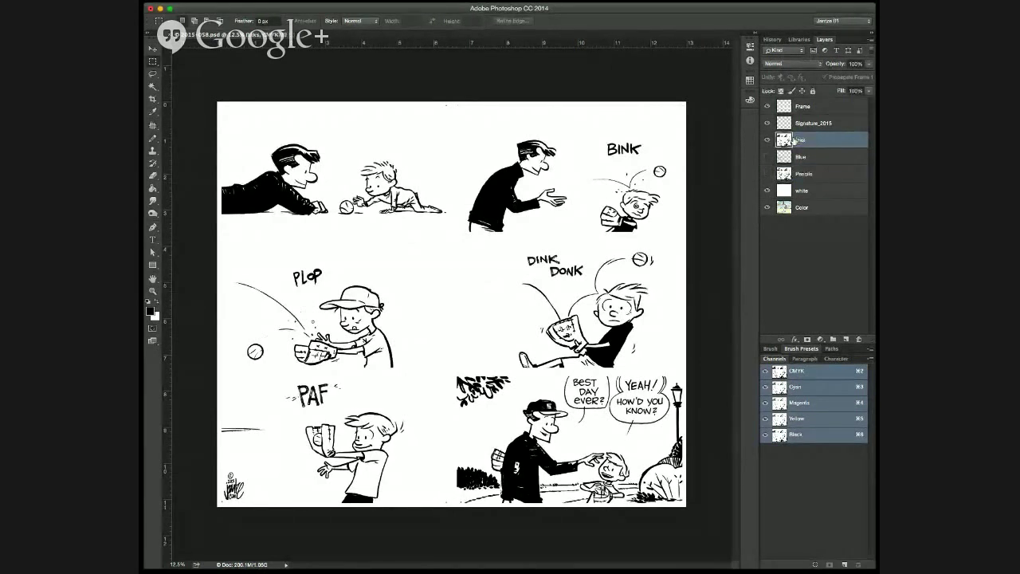
{"action": "key", "text": "Return"}
Select the father's black ink with the Magic Wand and blacken its overlap with the gutter on the Frame layer.
{"action": "key", "text": "w"}
{"action": "left_click", "coordinate": [502, 188]}
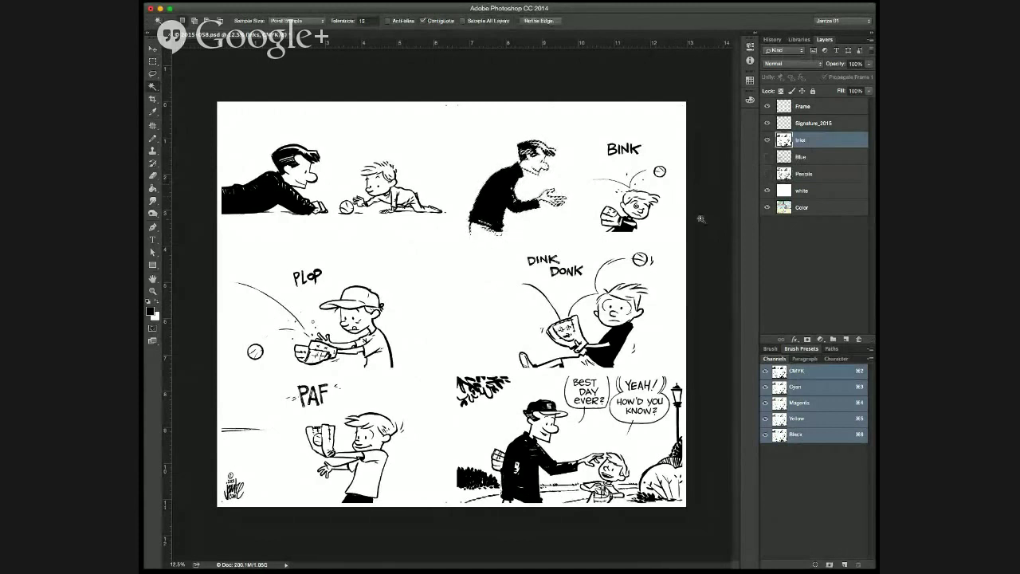
{"action": "left_click", "coordinate": [440, 23]}
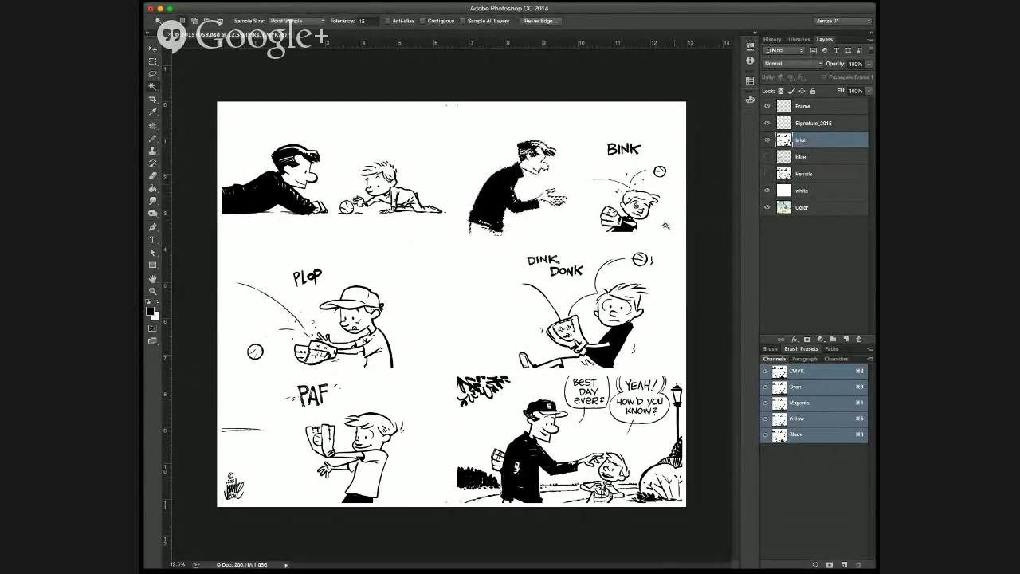
{"action": "left_click", "coordinate": [773, 109]}
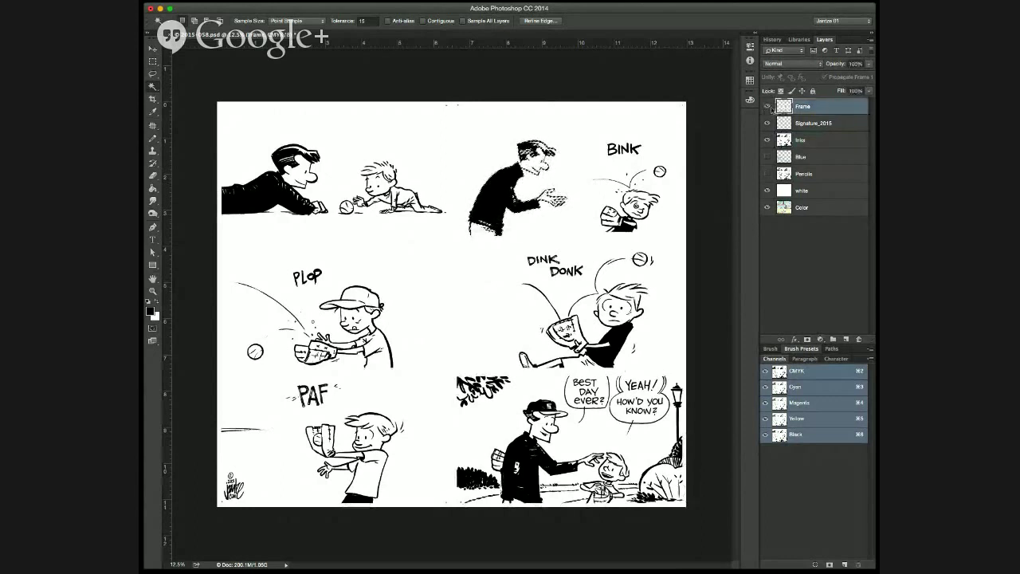
{"action": "key", "text": "super+d"}
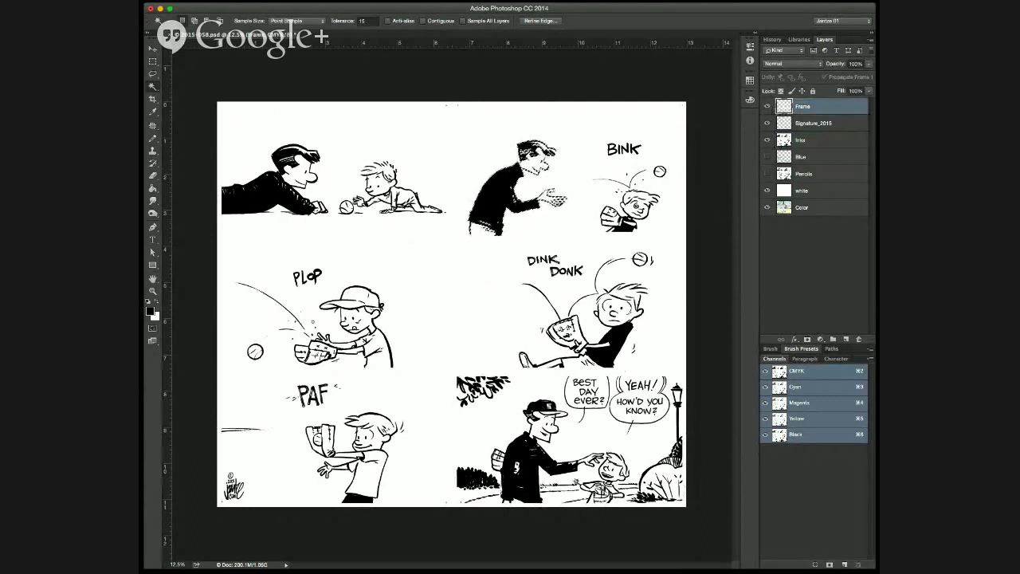
Invert the Frame layer to preview black gutters around the panels and undo the inversion.
{"action": "key", "text": "m"}
{"action": "key", "text": "super+i"}
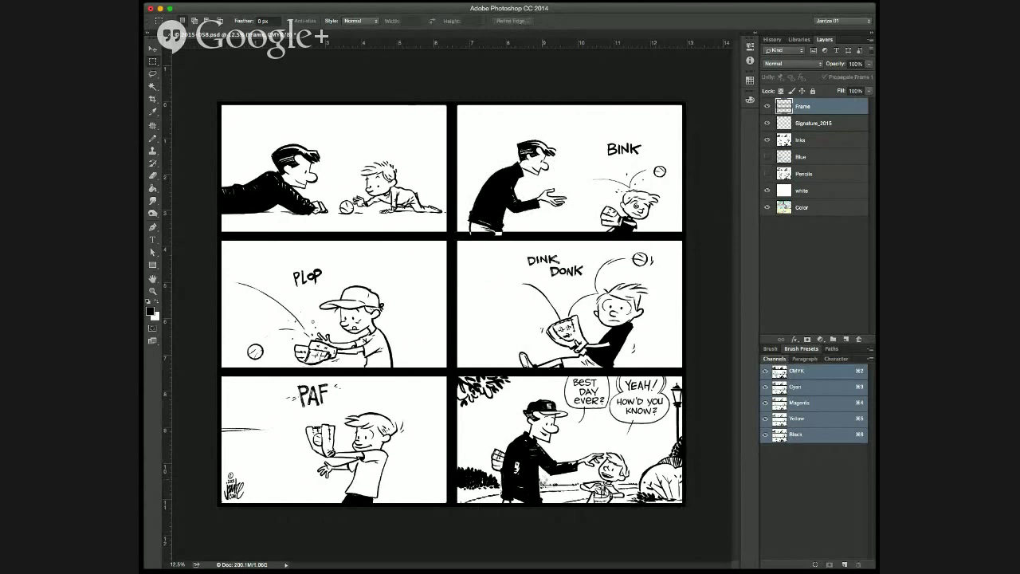
{"action": "key", "text": "super+z"}
{"action": "key", "text": "super+z"}
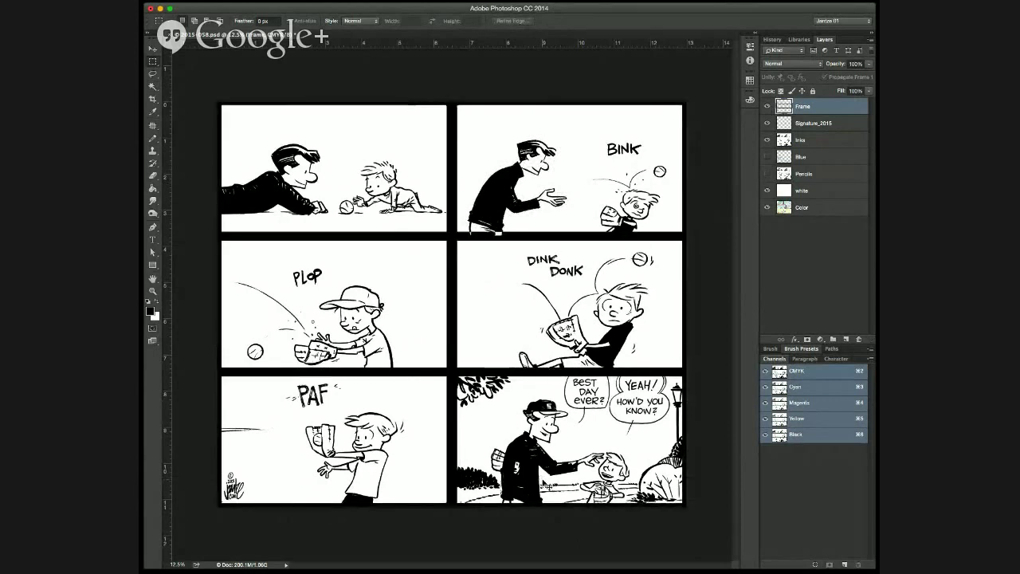
{"action": "key", "text": "super+z"}
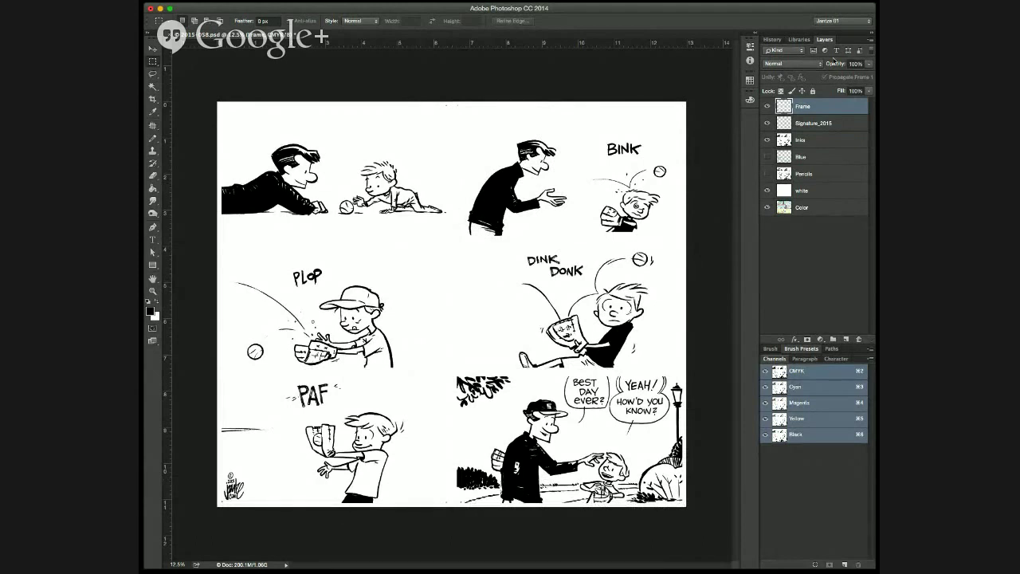
Check what the Signature_2015, Inks and Frame layers contain by toggling their visibility, leaving Inks hidden.
{"action": "left_click", "coordinate": [769, 124]}
{"action": "left_click", "coordinate": [768, 124]}
{"action": "left_click", "coordinate": [769, 140]}
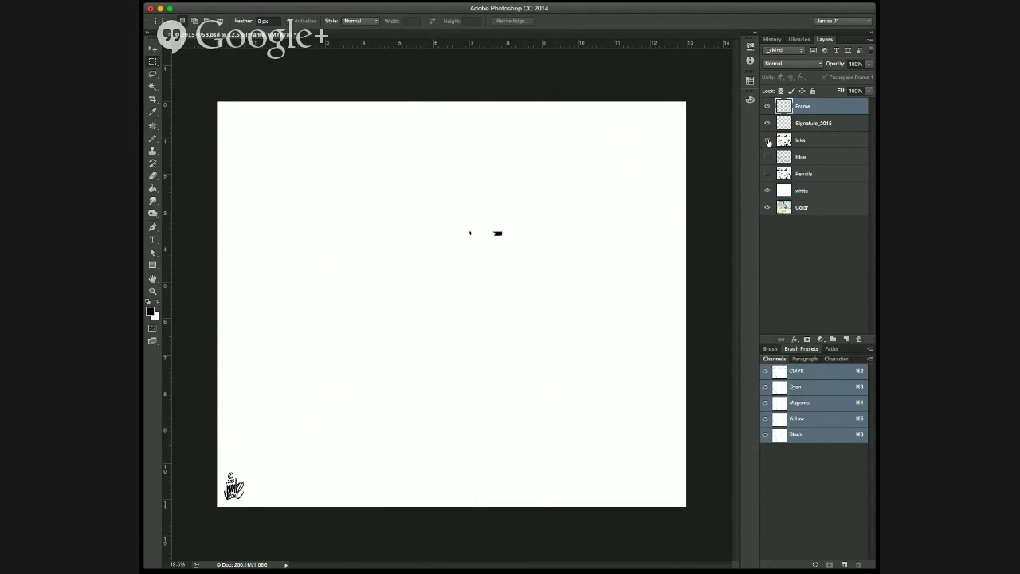
{"action": "left_click", "coordinate": [768, 140]}
{"action": "left_click", "coordinate": [769, 141]}
{"action": "left_click", "coordinate": [767, 106]}
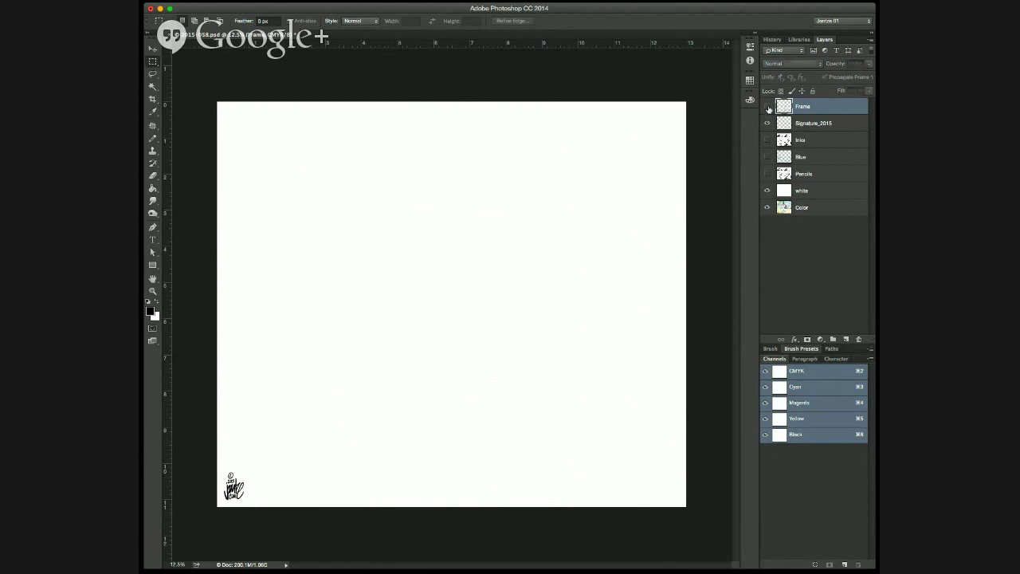
{"action": "left_click", "coordinate": [767, 108]}
Show the Inks layer again and examine the father's legs up close at the panel's lower edge.
{"action": "left_click", "coordinate": [515, 254], "text": "super"}
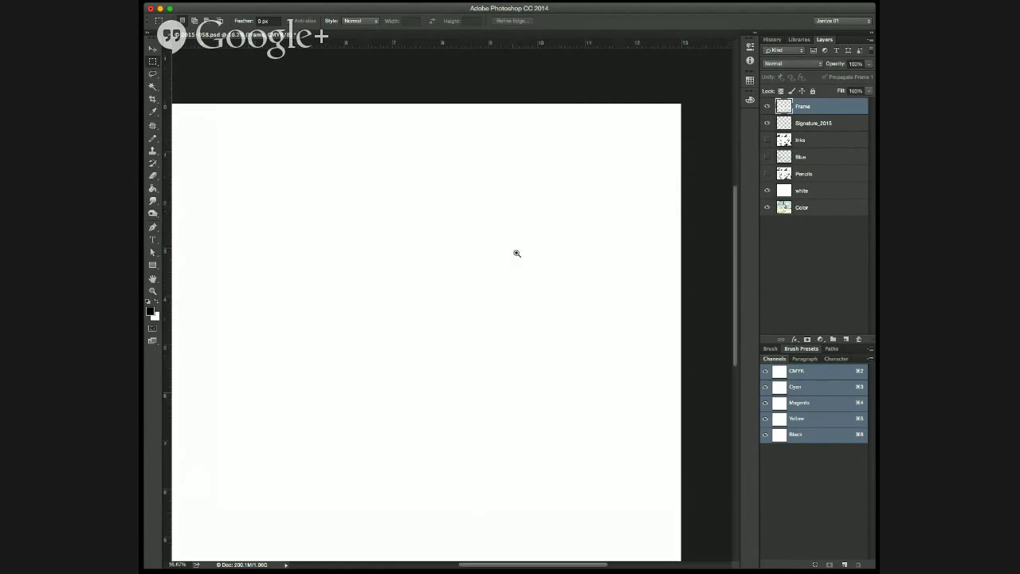
{"action": "left_click", "coordinate": [479, 286], "text": "super"}
{"action": "left_click", "coordinate": [472, 293], "text": "super"}
{"action": "left_click_drag", "start_coordinate": [454, 314], "coordinate": [622, 280]}
{"action": "left_click", "coordinate": [767, 140]}
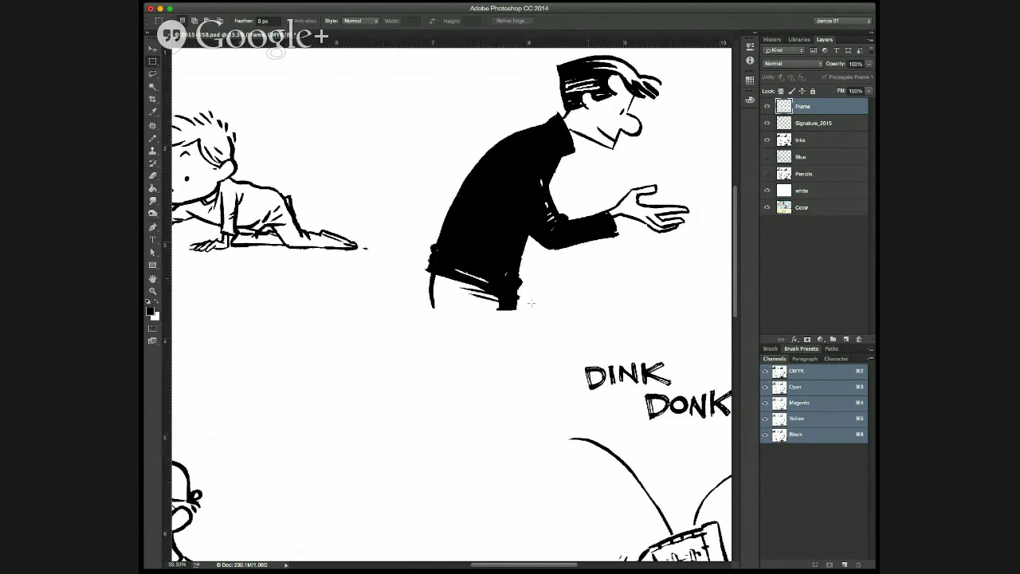
Hide the Frame layer and select all the white areas of the Inks layer with the Magic Wand.
{"action": "left_click", "coordinate": [767, 107]}
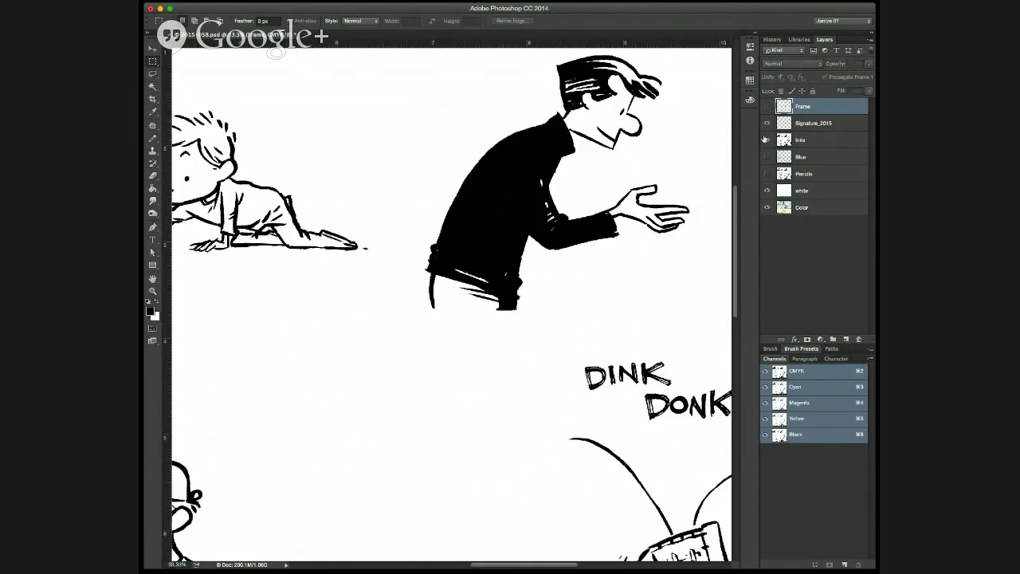
{"action": "key", "text": "super+minus"}
{"action": "key", "text": "super+minus"}
{"action": "key", "text": "super+minus"}
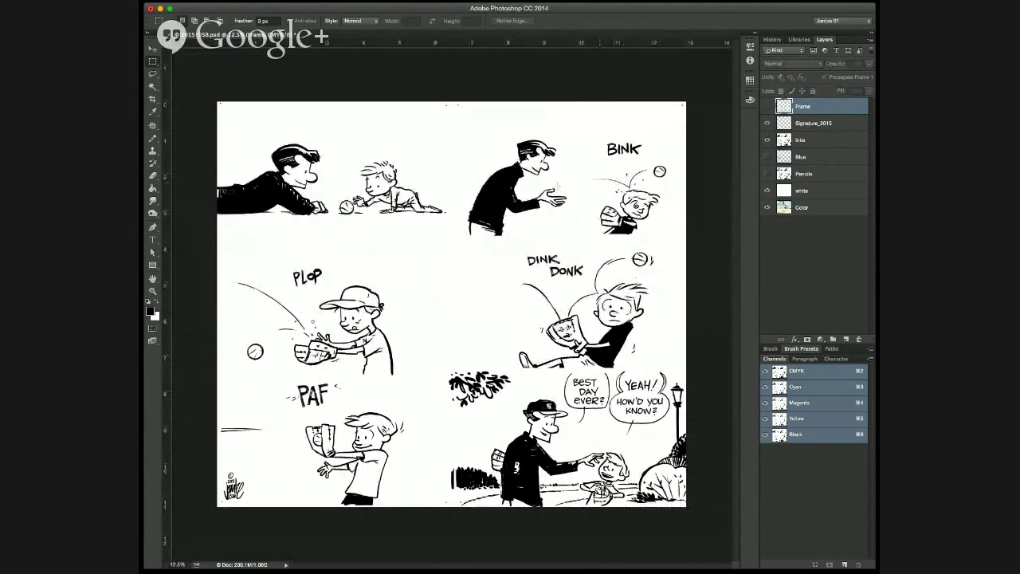
{"action": "key", "text": "w"}
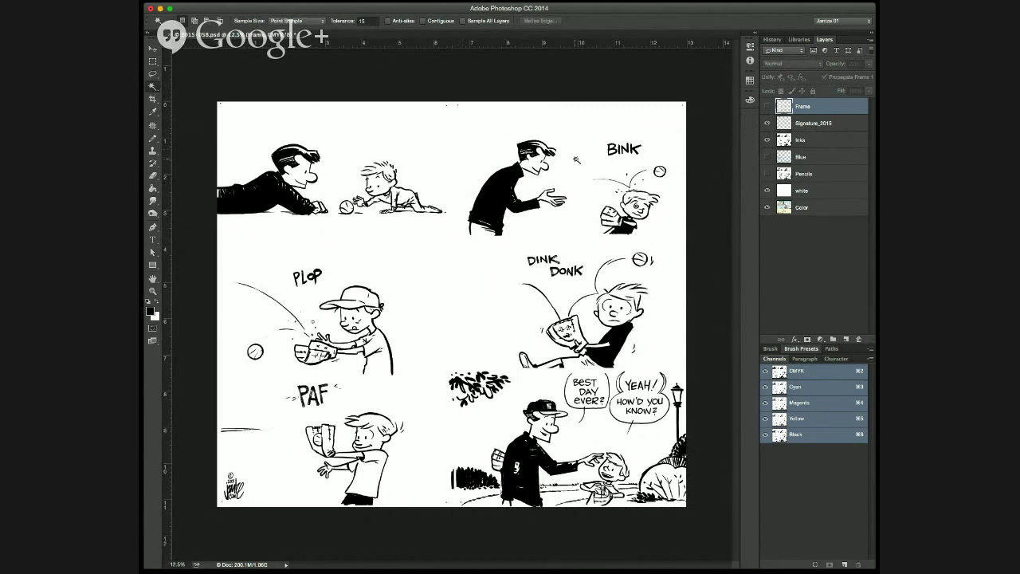
{"action": "left_click", "coordinate": [577, 160]}
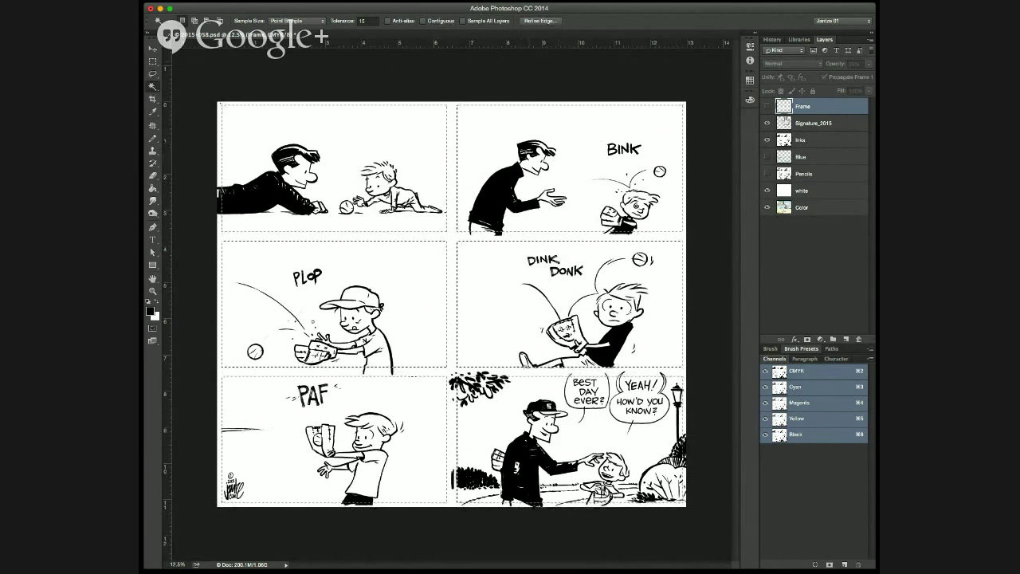
{"action": "left_click", "coordinate": [786, 141]}
{"action": "left_click", "coordinate": [581, 173]}
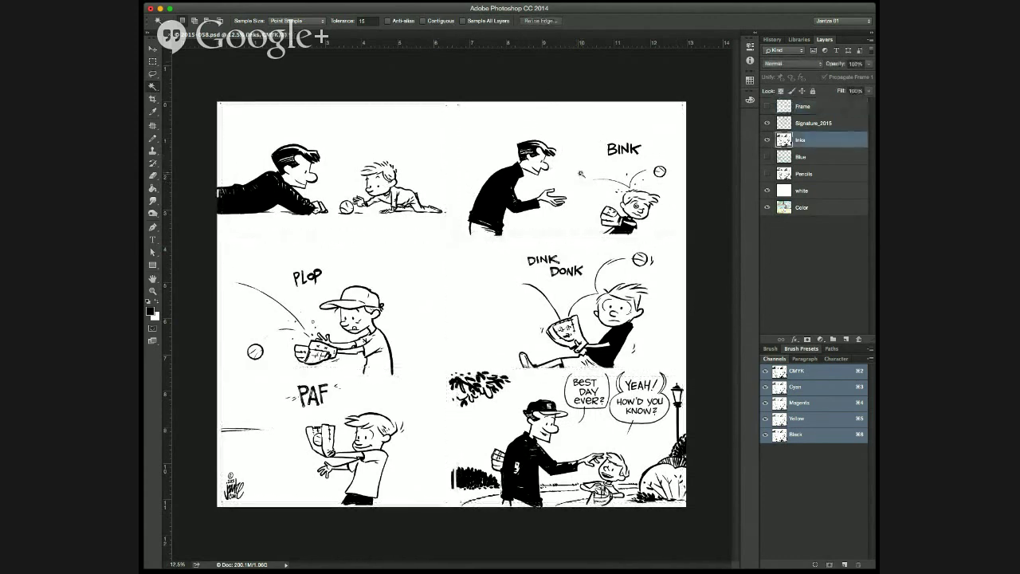
{"action": "left_click", "coordinate": [558, 177]}
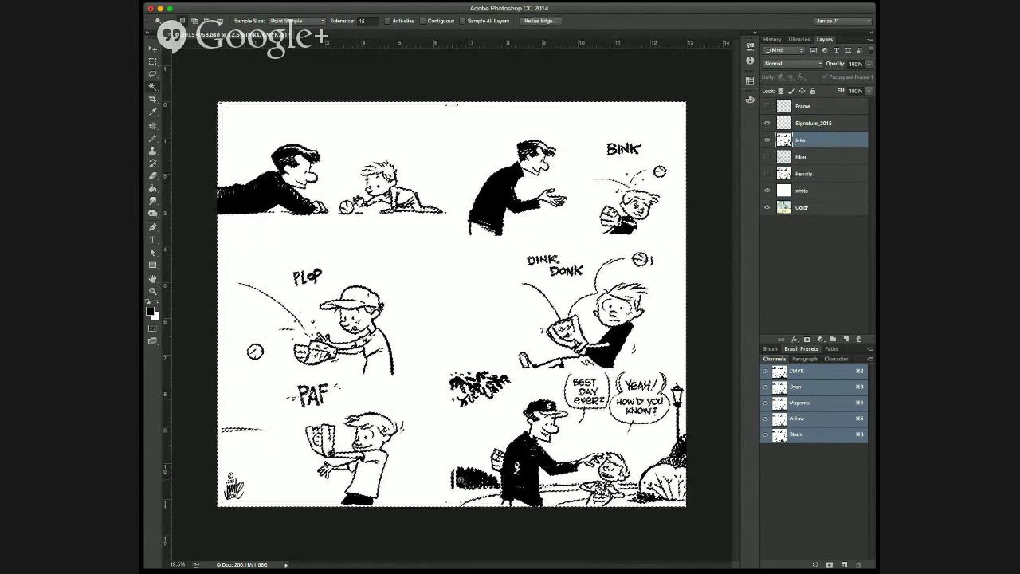
Hide the Color and white layers, delete the selected white from the Inks layer, and deselect.
{"action": "left_click", "coordinate": [766, 207]}
{"action": "left_click", "coordinate": [767, 190]}
{"action": "left_click", "coordinate": [767, 122]}
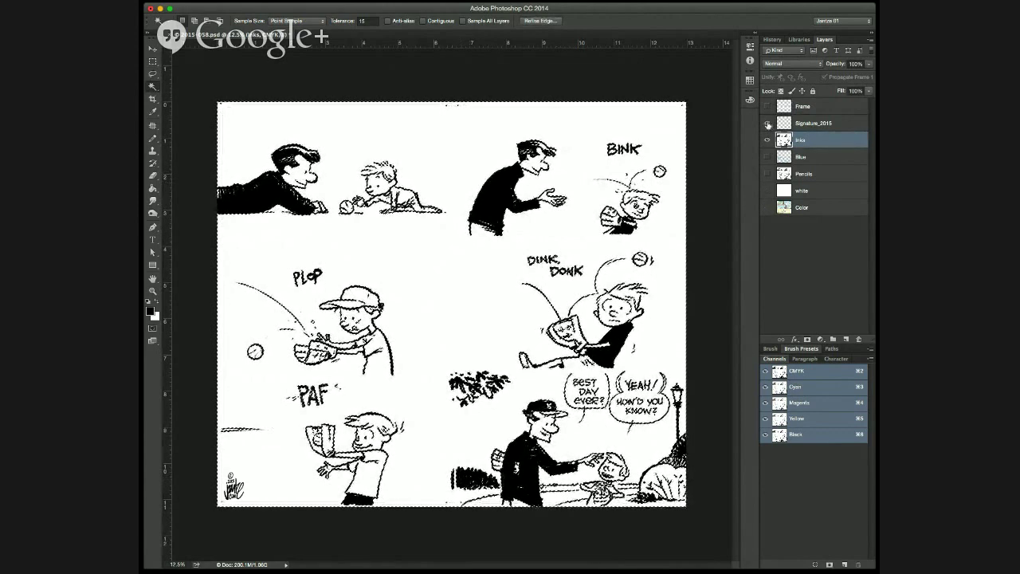
{"action": "key", "text": "Delete"}
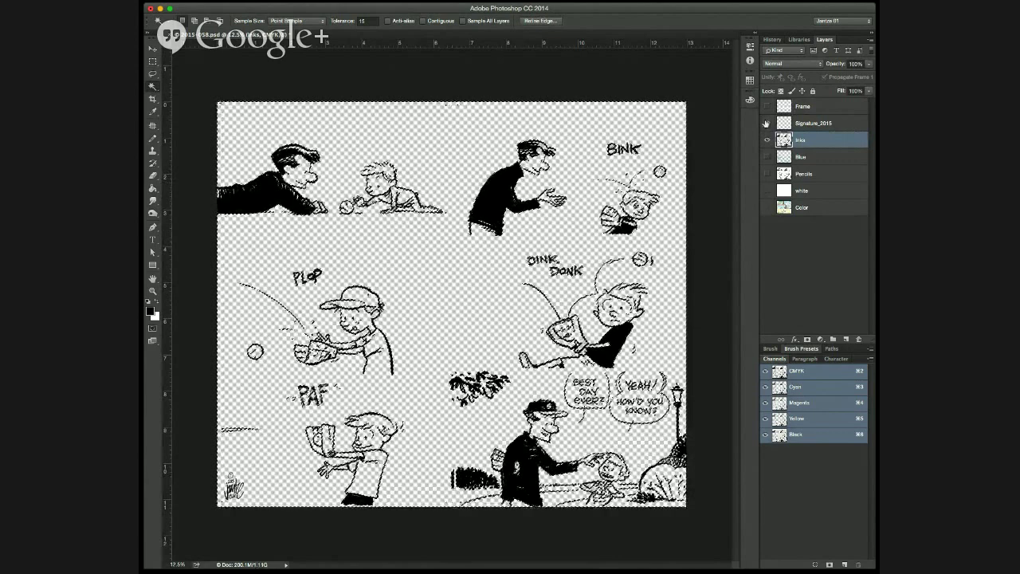
{"action": "key", "text": "l"}
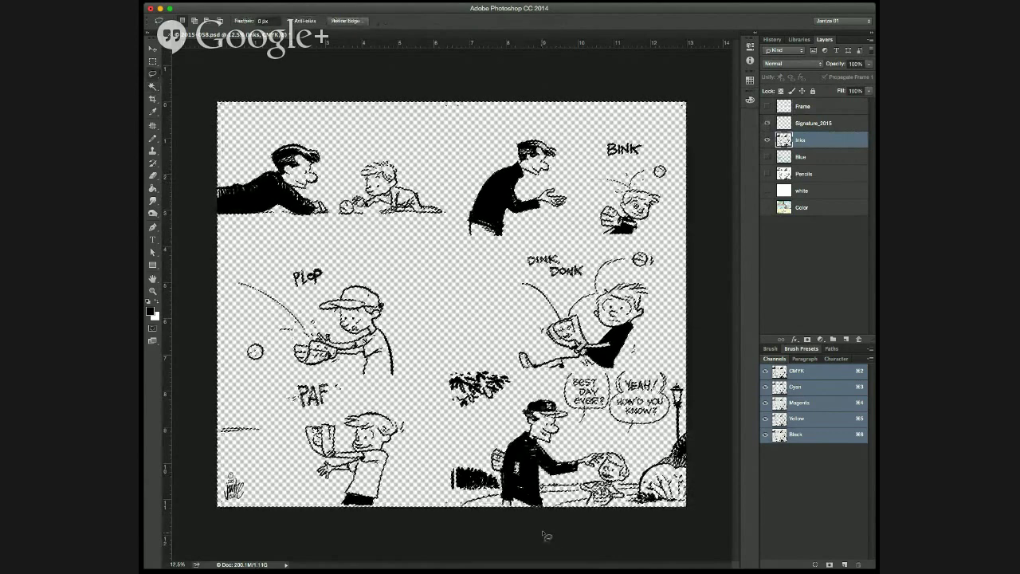
Against the temporarily shown white layer, clear stray specks along the strip's upper and lower edges on the Inks layer.
{"action": "left_click", "coordinate": [767, 190]}
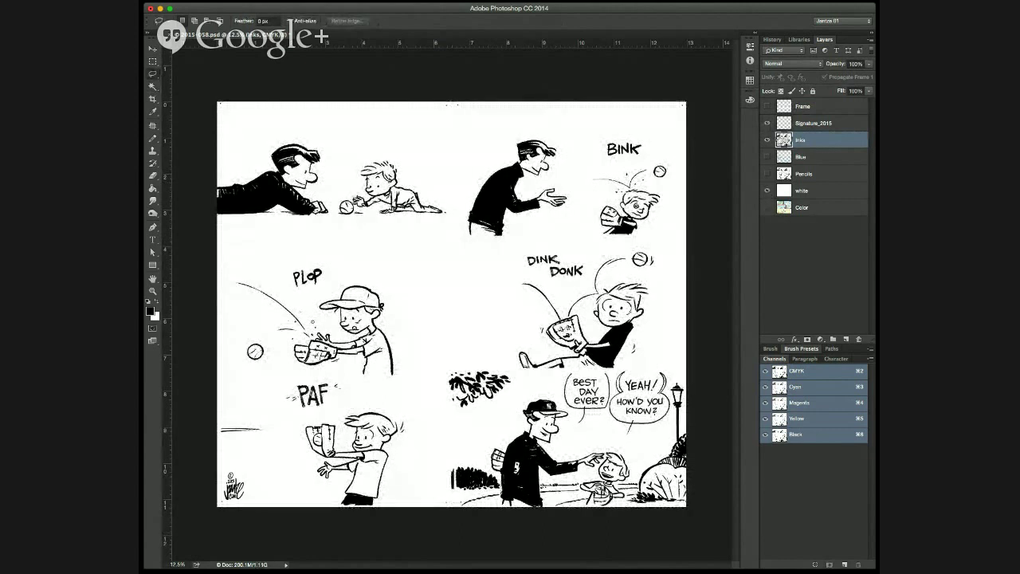
{"action": "key", "text": "m"}
{"action": "left_click_drag", "start_coordinate": [199, 92], "coordinate": [680, 106]}
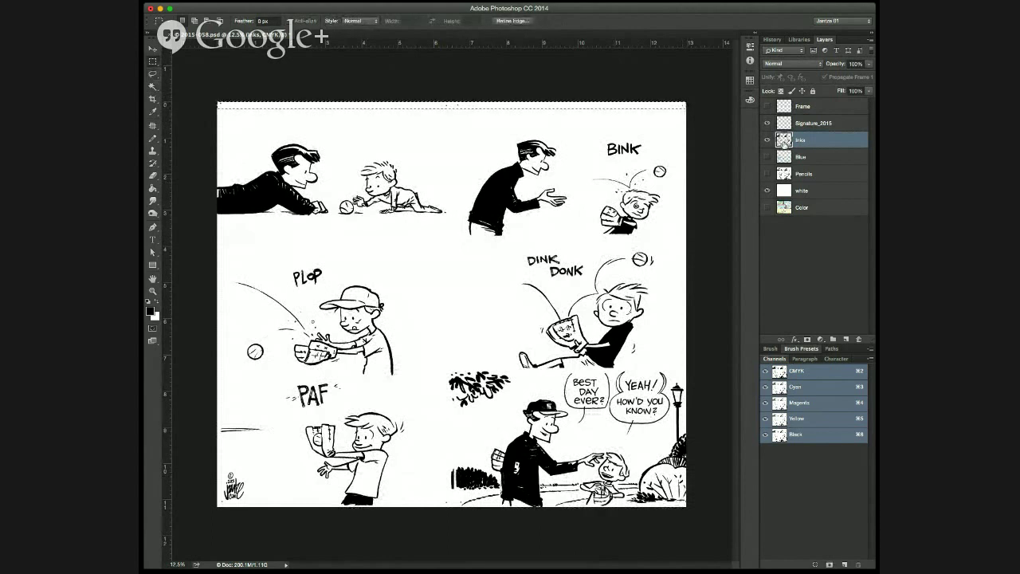
{"action": "mouse_move", "coordinate": [215, 498]}
{"action": "left_mouse_down"}
{"action": "mouse_move", "coordinate": [224, 508]}
{"action": "mouse_move", "coordinate": [445, 499]}
{"action": "mouse_move", "coordinate": [461, 508]}
{"action": "left_mouse_up"}
{"action": "left_click", "coordinate": [461, 502]}
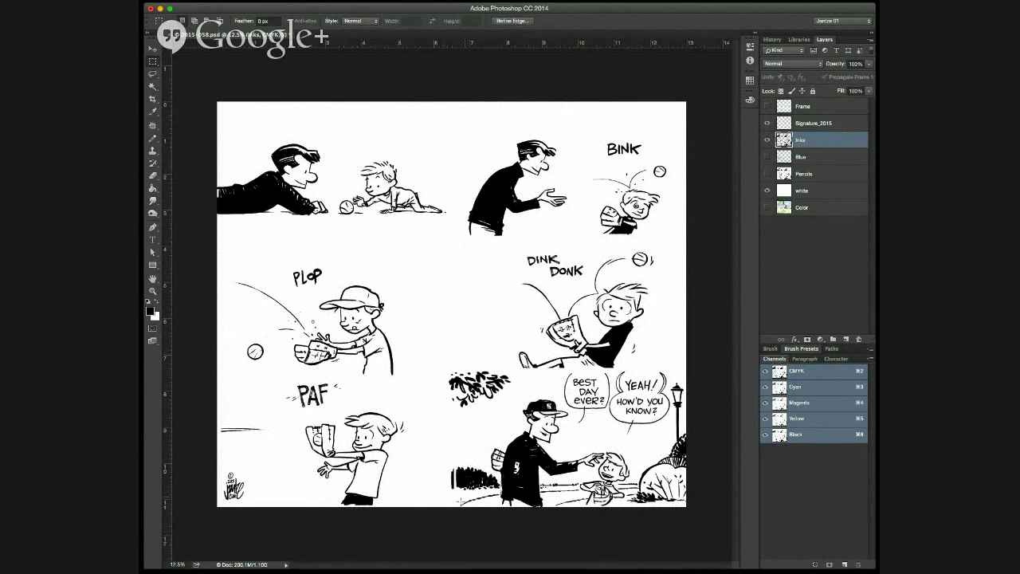
{"action": "left_click", "coordinate": [468, 510]}
{"action": "left_click", "coordinate": [767, 190]}
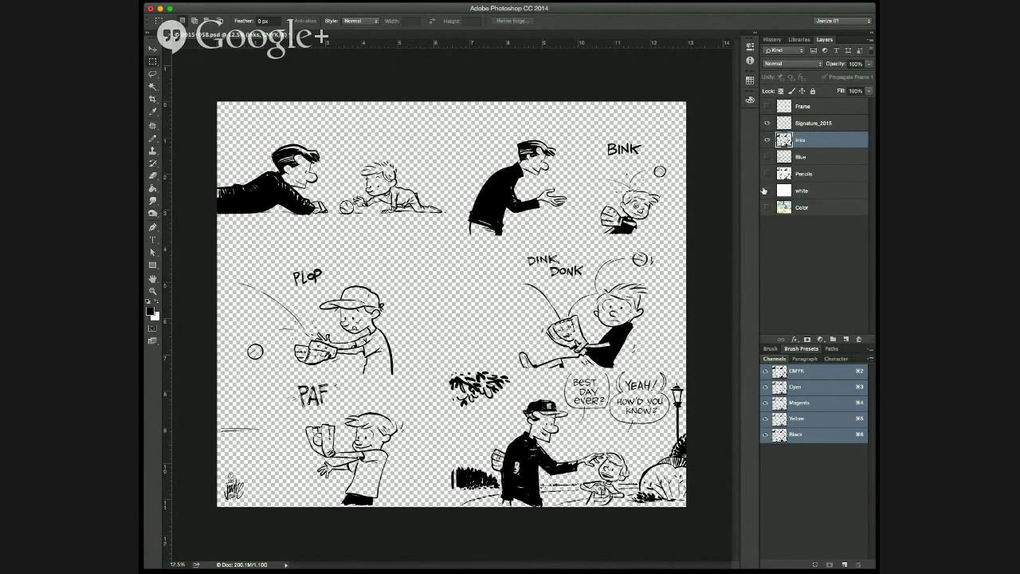
Select the black line art on the Inks layer with the Magic Wand, inspect the foreground black, and deselect.
{"action": "key", "text": "w"}
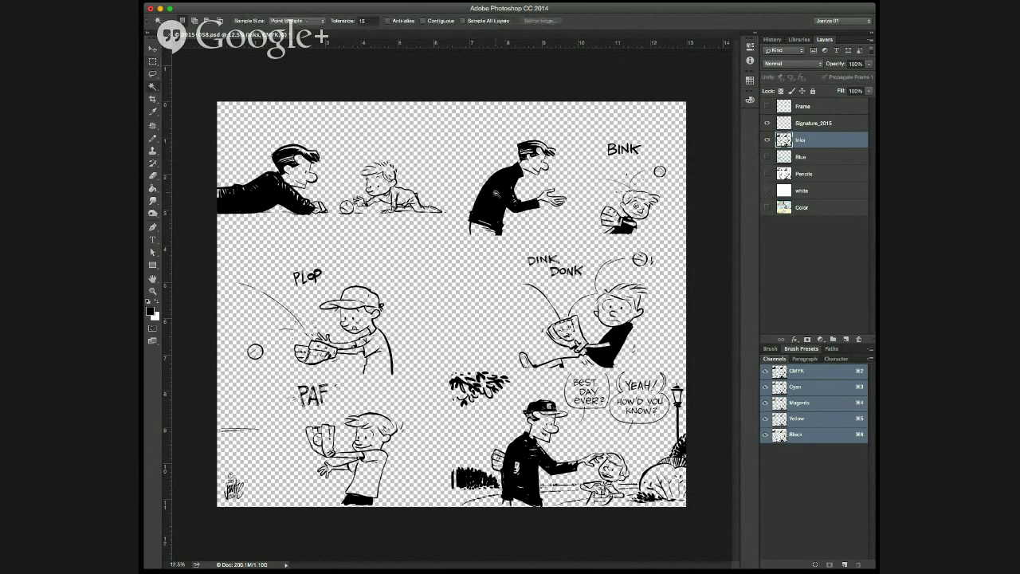
{"action": "left_click", "coordinate": [488, 191]}
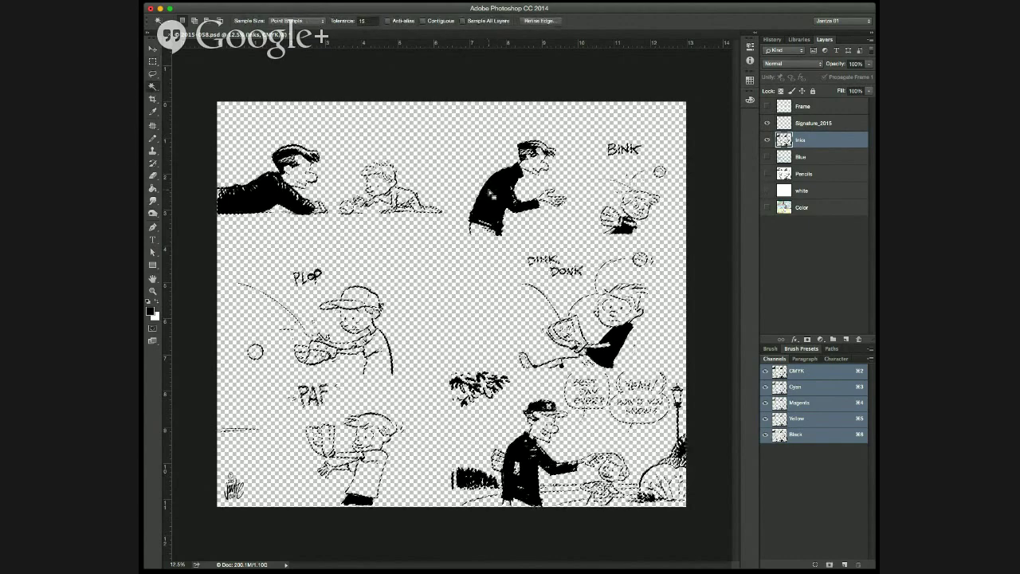
{"action": "left_click", "coordinate": [149, 311]}
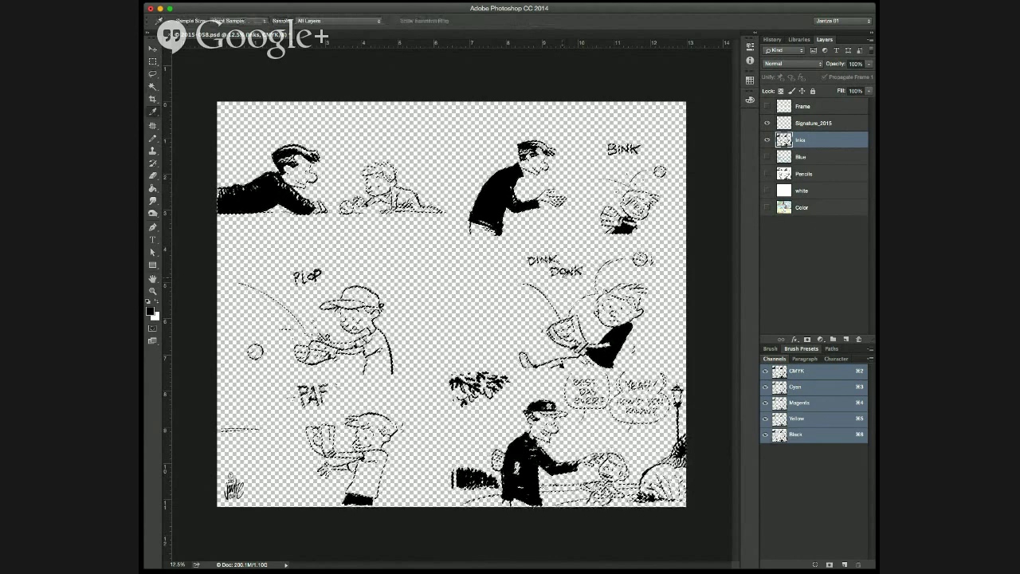
{"action": "key", "text": "w"}
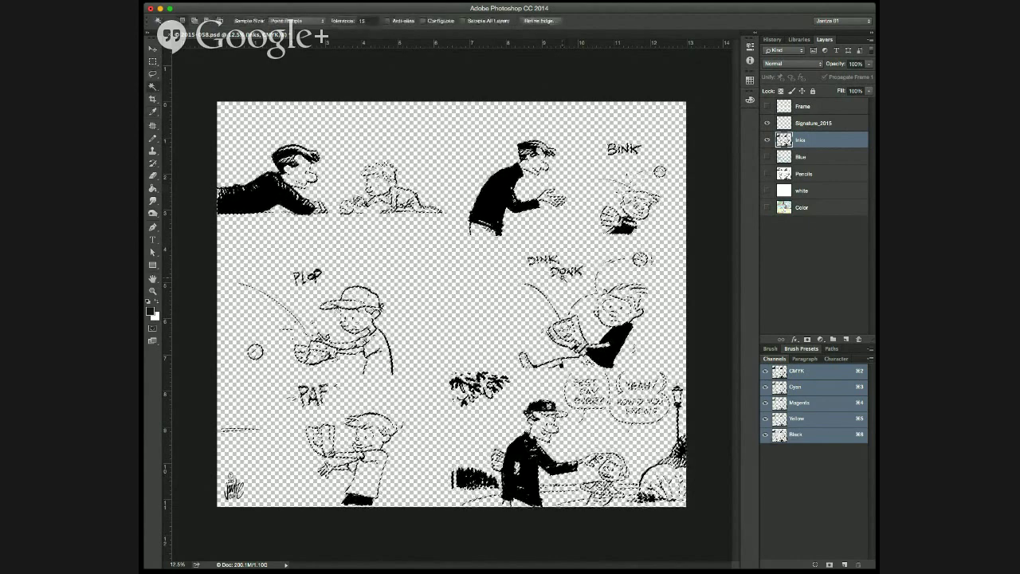
{"action": "key", "text": "l"}
{"action": "key", "text": "ctrl+d"}
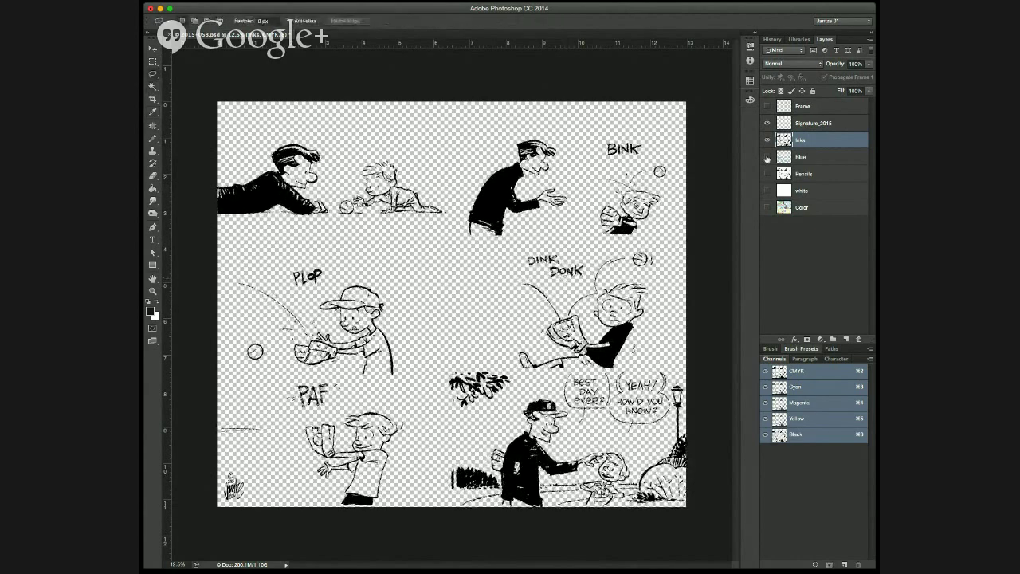
Show the Blue layer, sample its light blue as the foreground colour, and undo a trial fill.
{"action": "left_click", "coordinate": [767, 159]}
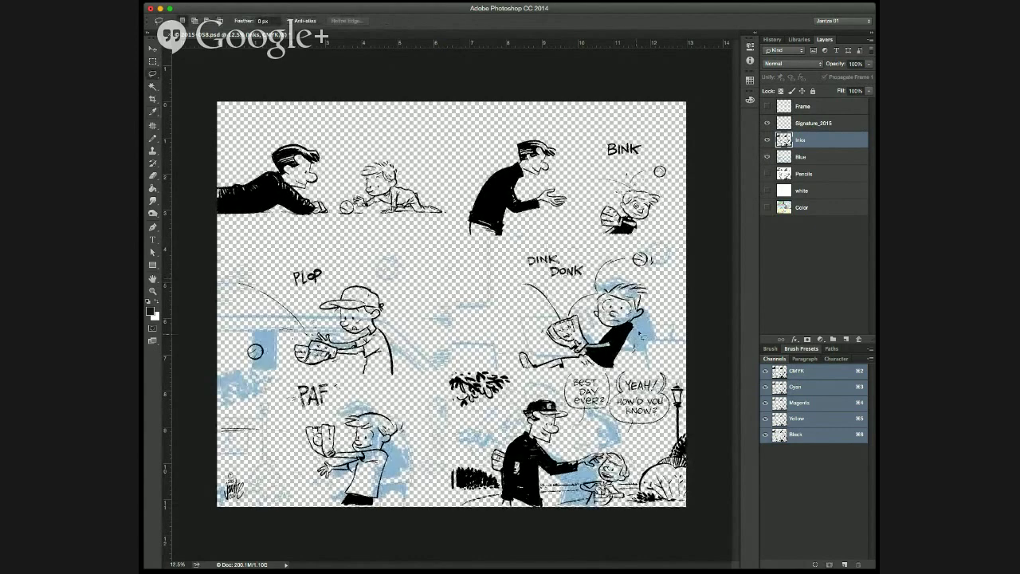
{"action": "key", "text": "i"}
{"action": "left_click", "coordinate": [638, 328]}
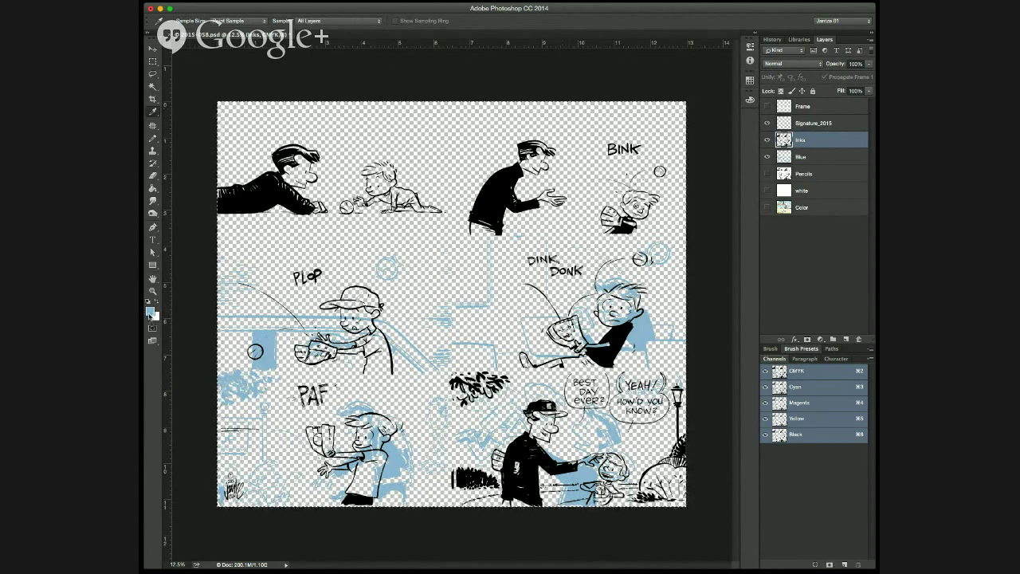
{"action": "key", "text": "super+BackSpace"}
{"action": "key", "text": "super+z"}
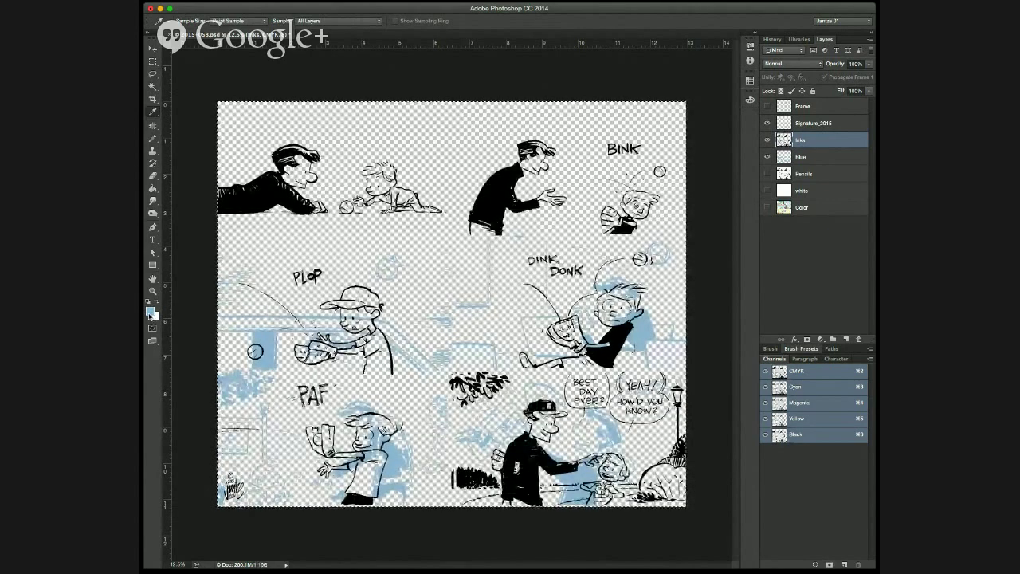
Replace the Blue layer's old artwork with a light blue fill in the shape of the Inks line art, checking it with Inks hidden.
{"action": "left_click", "coordinate": [811, 153]}
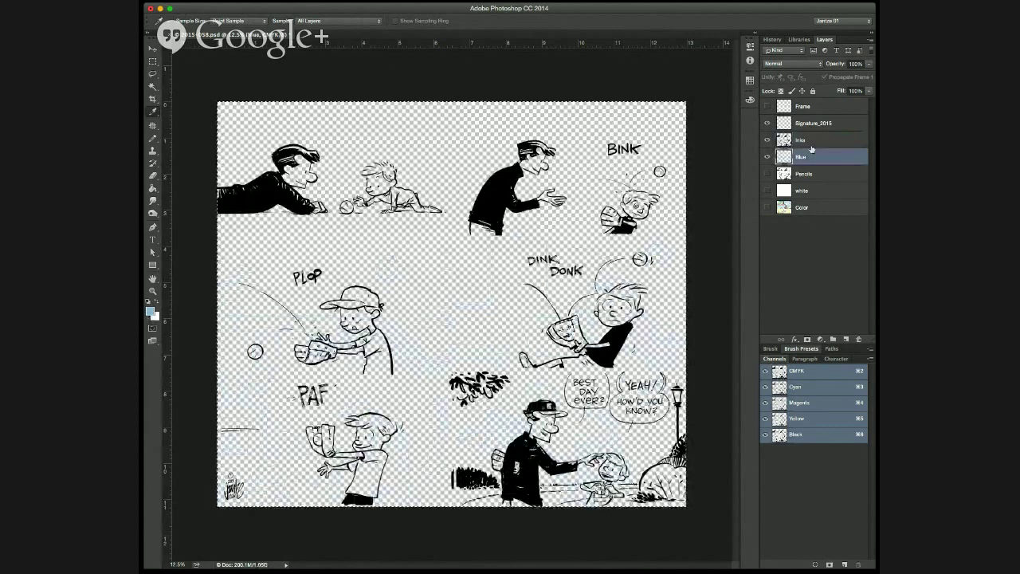
{"action": "left_click", "coordinate": [786, 143], "text": "super"}
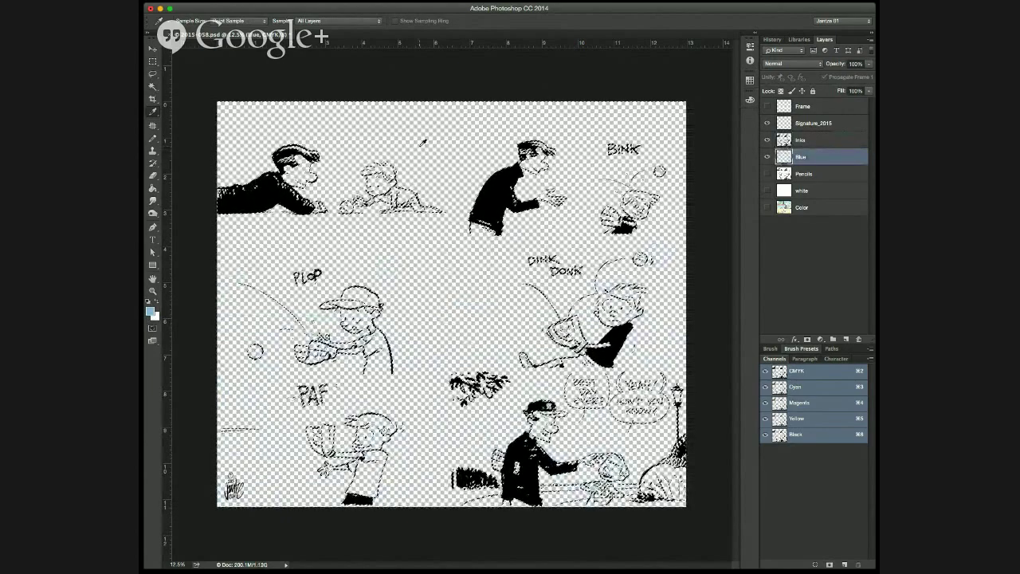
{"action": "left_click", "coordinate": [766, 139]}
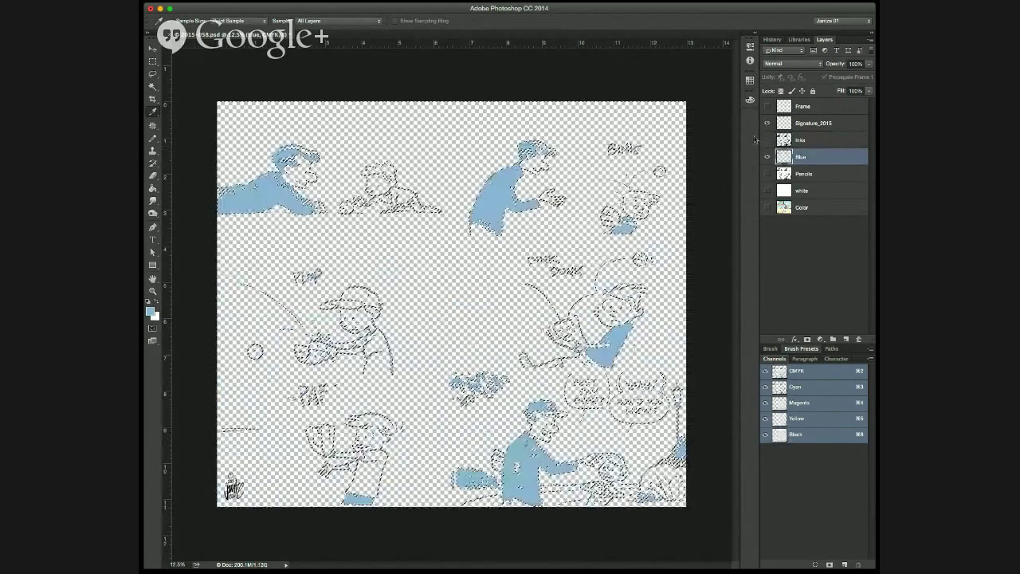
{"action": "key", "text": "m"}
{"action": "left_click", "coordinate": [445, 302]}
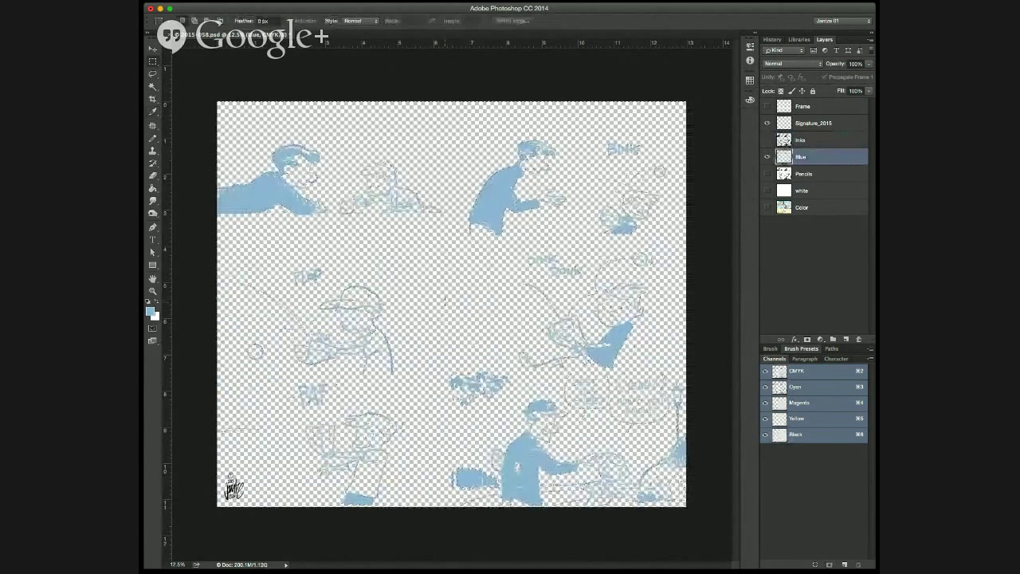
Show the Inks layer again and set its blending mode to Multiply.
{"action": "left_click", "coordinate": [767, 139]}
{"action": "left_click", "coordinate": [785, 140]}
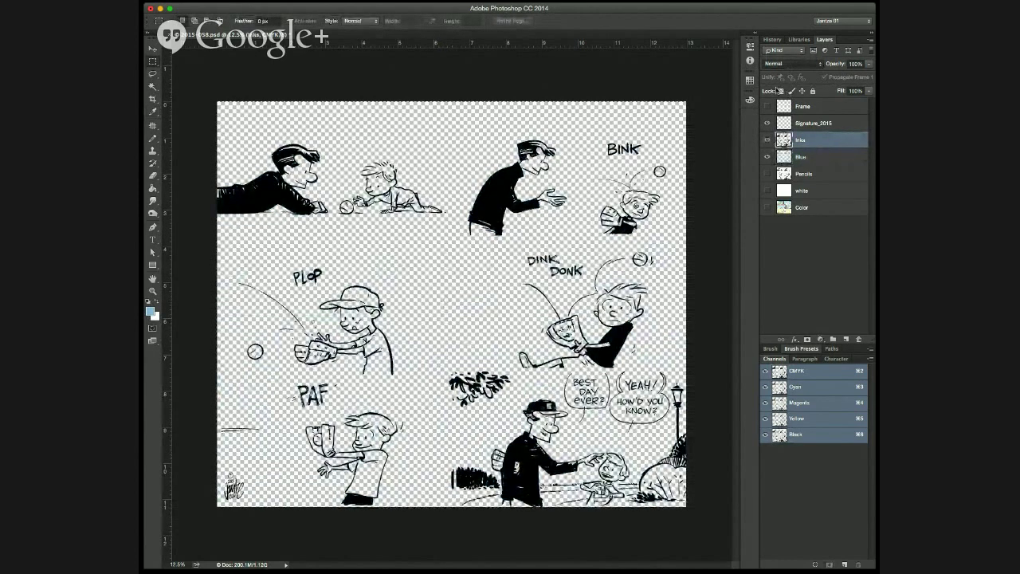
{"action": "key", "text": "shift+alt+m"}
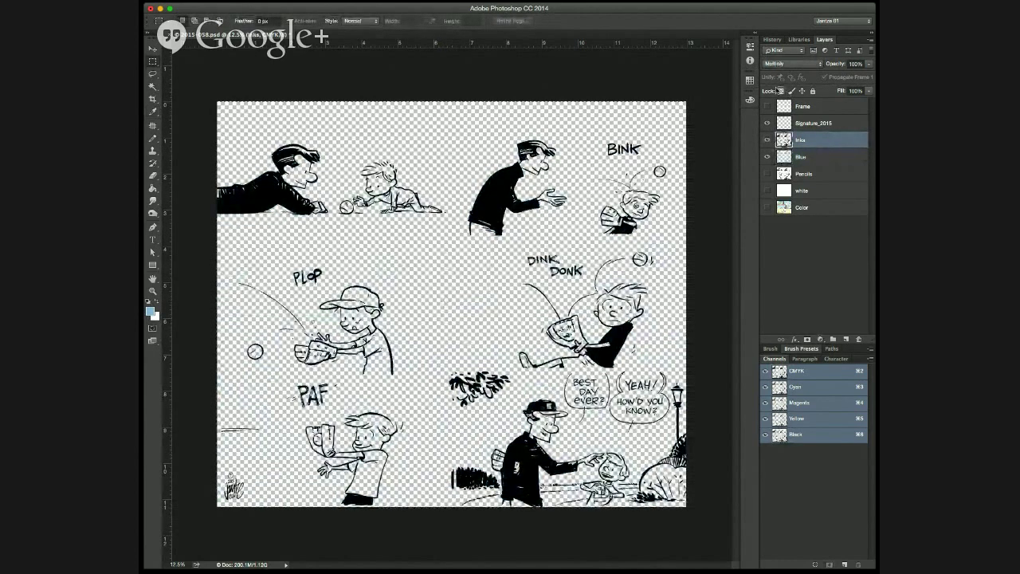
Show the Color and white layers, make white the active layer, and save the file.
{"action": "left_click", "coordinate": [767, 207]}
{"action": "left_click", "coordinate": [767, 191]}
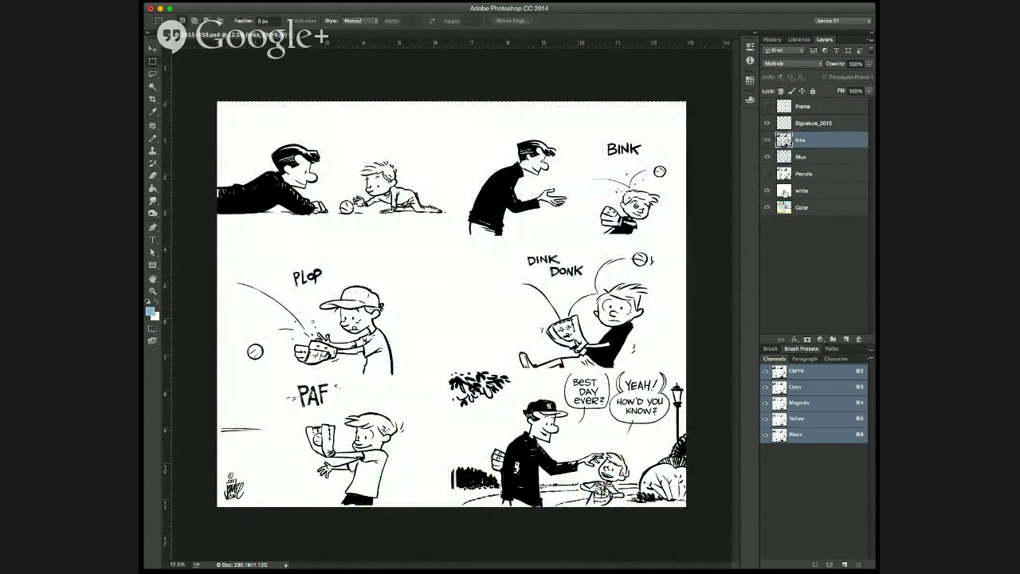
{"action": "left_click", "coordinate": [779, 190]}
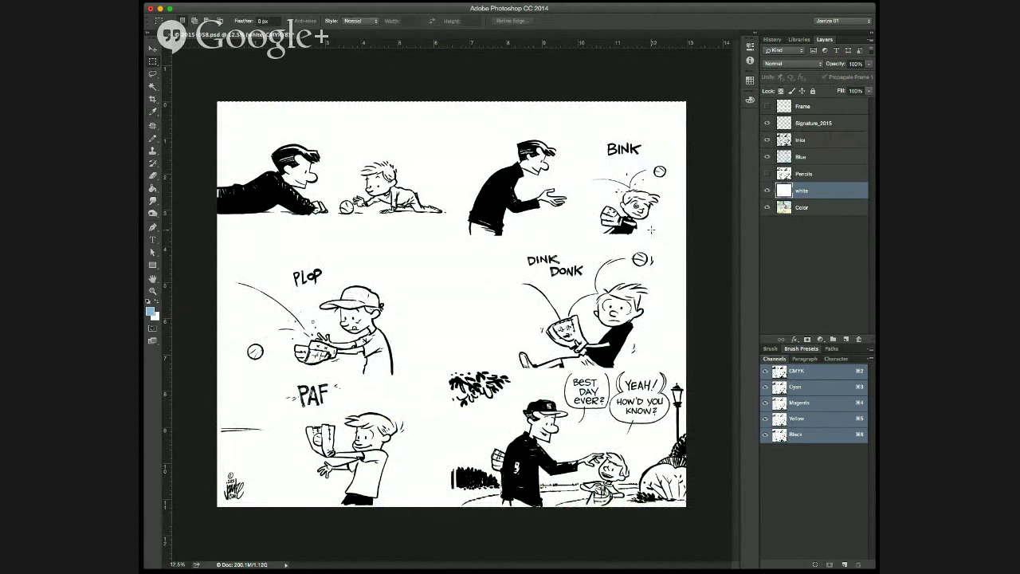
{"action": "key", "text": "super+s"}
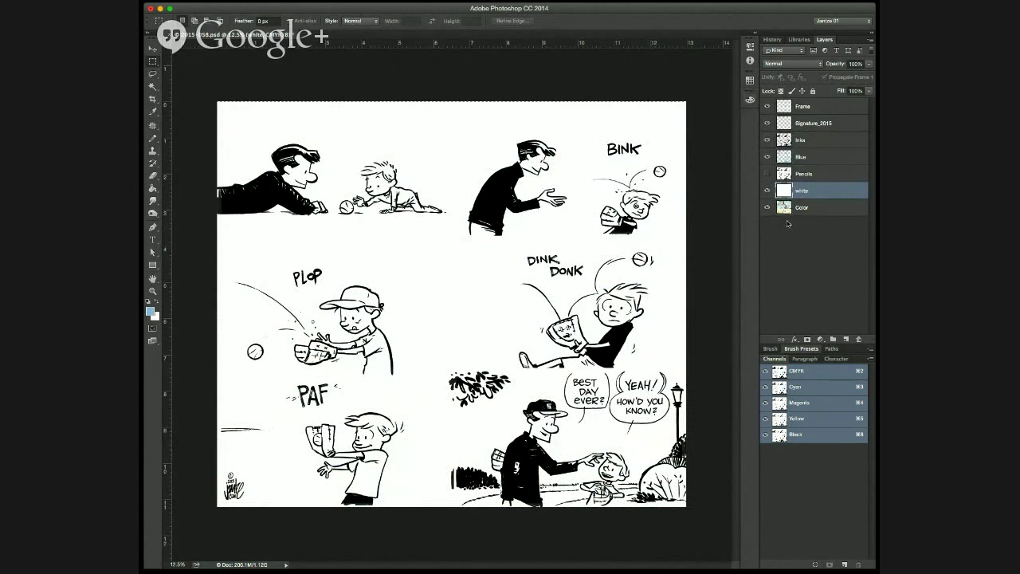
View the Color layer by briefly hiding the white layer, and ready the Paint Bucket with a light peach foreground colour.
{"action": "left_click", "coordinate": [766, 190]}
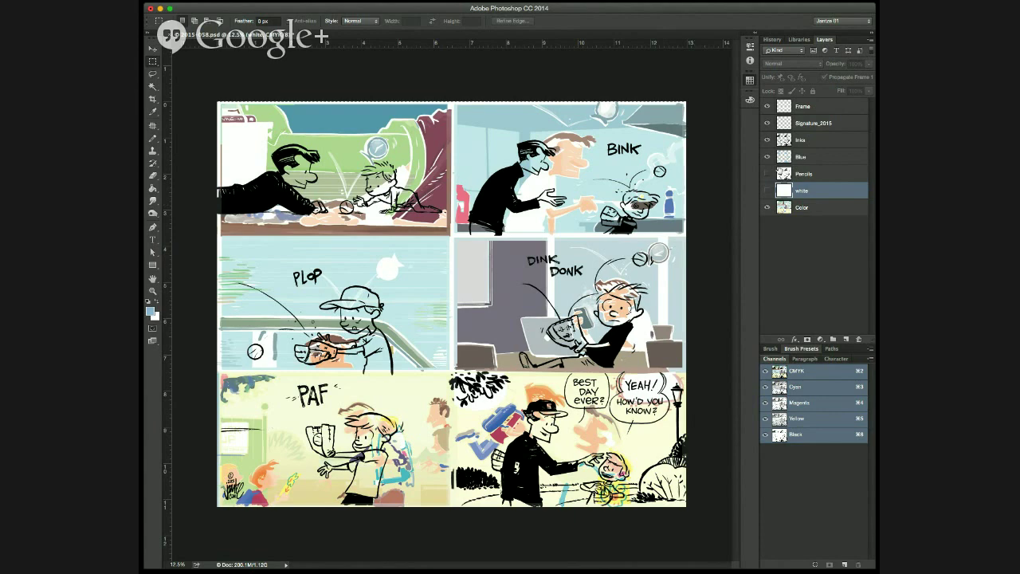
{"action": "left_click", "coordinate": [767, 190]}
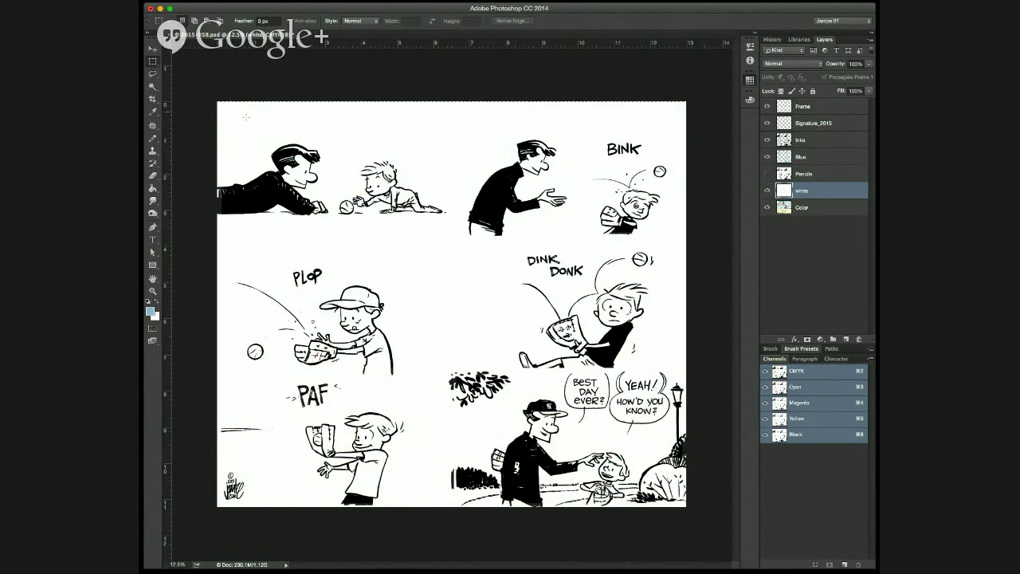
{"action": "left_click", "coordinate": [153, 189]}
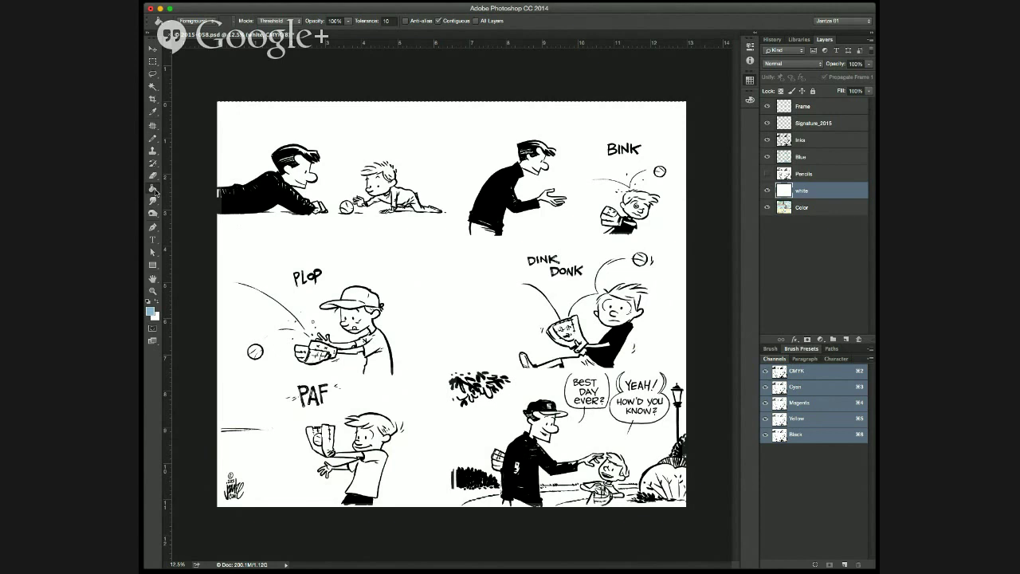
{"action": "left_click", "coordinate": [684, 127]}
Set the Frame layer's opacity to 100% so its gutters cover the ink outside the panels.
{"action": "left_click", "coordinate": [782, 109]}
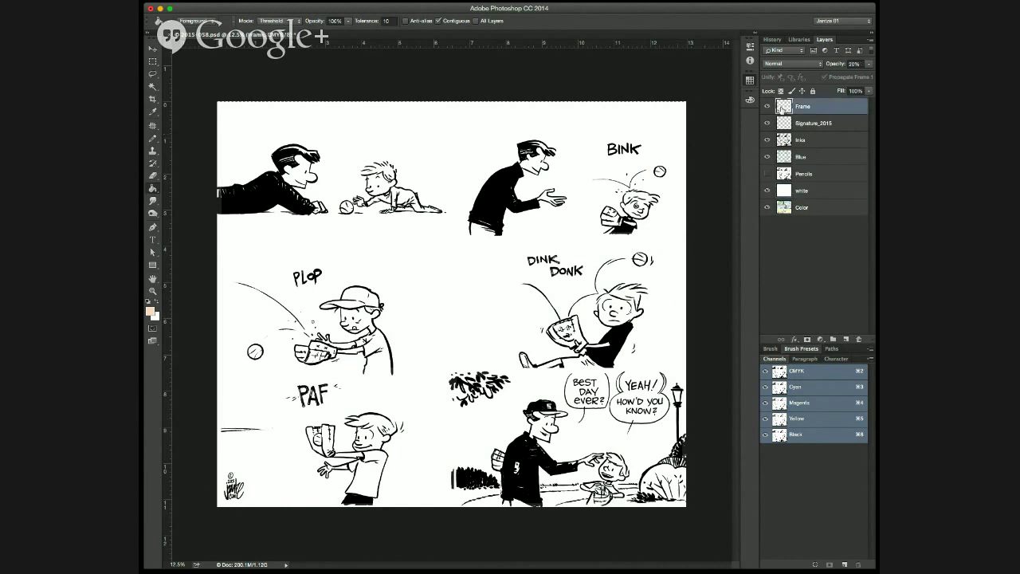
{"action": "left_click", "coordinate": [837, 70]}
{"action": "type", "text": "100"}
{"action": "key", "text": "Return"}
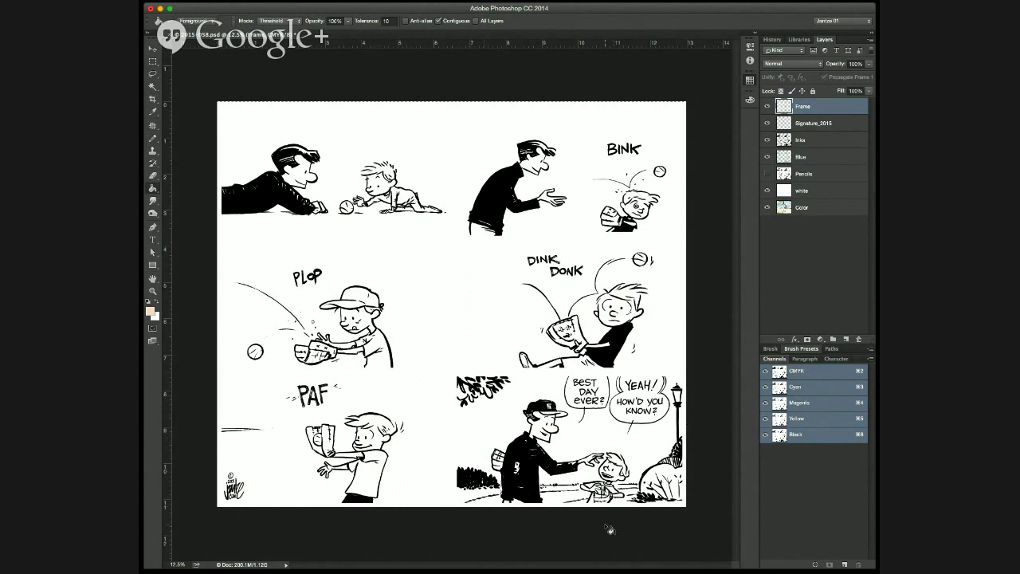
Make the white layer active and save the file.
{"action": "left_click", "coordinate": [781, 188]}
{"action": "key", "text": "super+s"}
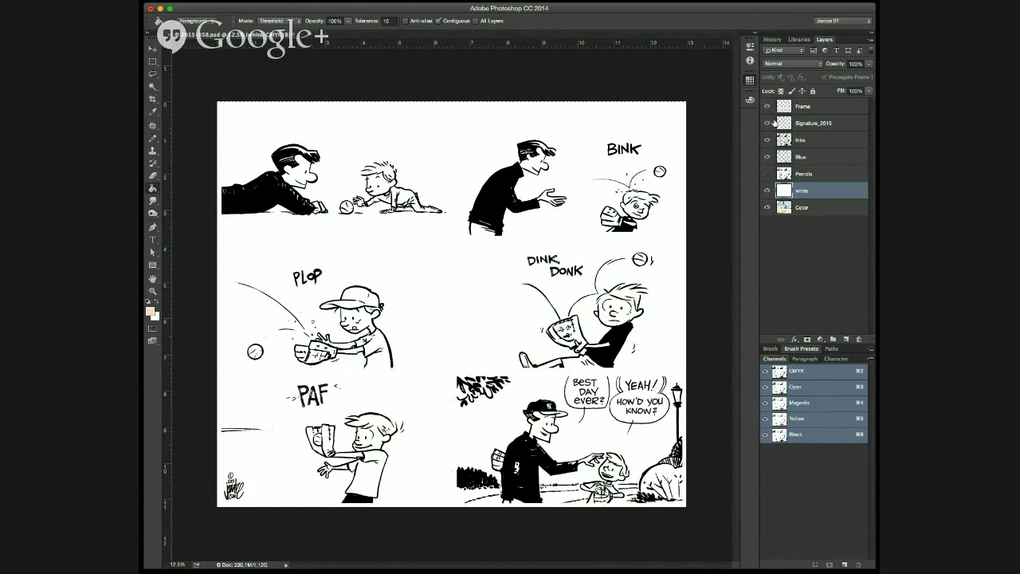
View the original Pencils layer with Inks and Blue hidden, toggle the Frame layer, and restore the previous layer visibility.
{"action": "left_click_drag", "start_coordinate": [767, 140], "coordinate": [768, 154]}
{"action": "left_click", "coordinate": [767, 174]}
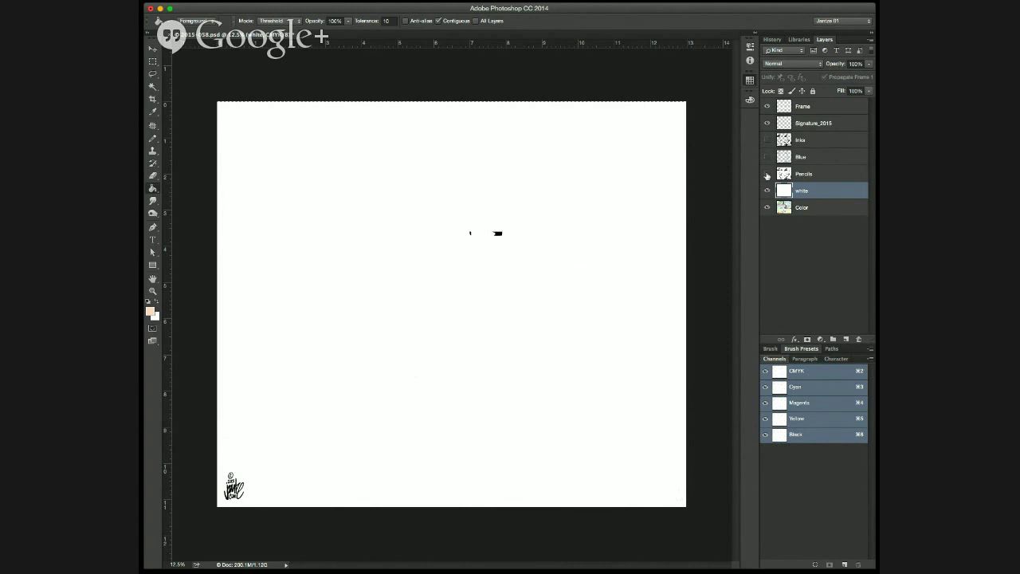
{"action": "left_click", "coordinate": [767, 107]}
{"action": "left_click", "coordinate": [768, 107]}
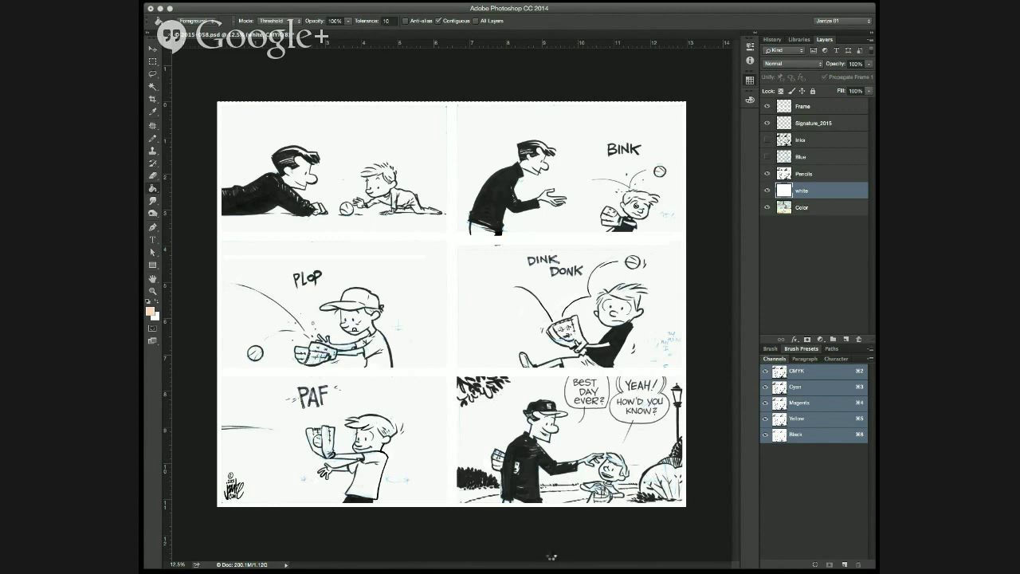
{"action": "left_click", "coordinate": [767, 140]}
{"action": "left_click", "coordinate": [767, 173]}
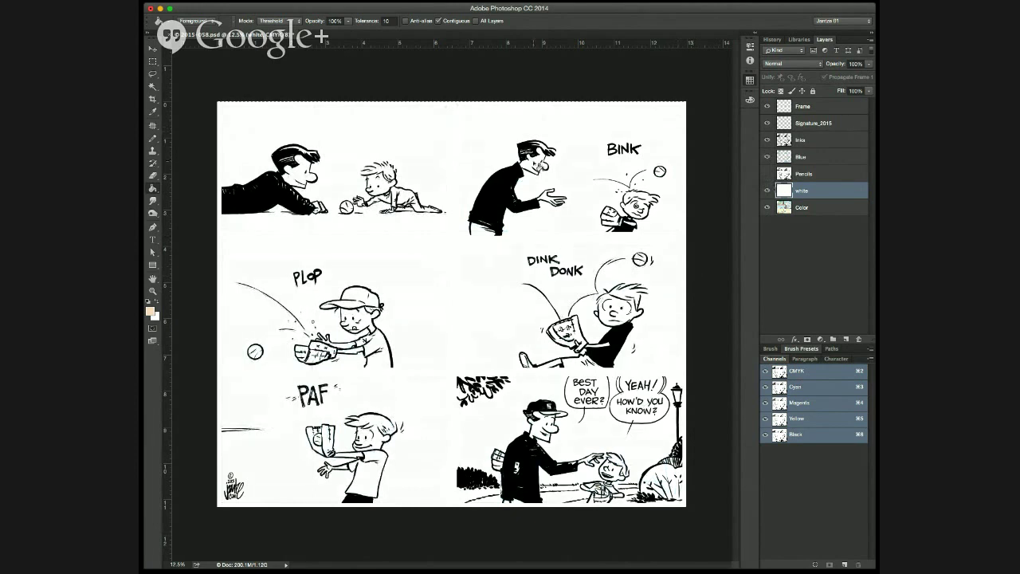
Try flooding the white layer with light peach, undo the fill, and leave the Inks layer hidden.
{"action": "left_click", "coordinate": [523, 158]}
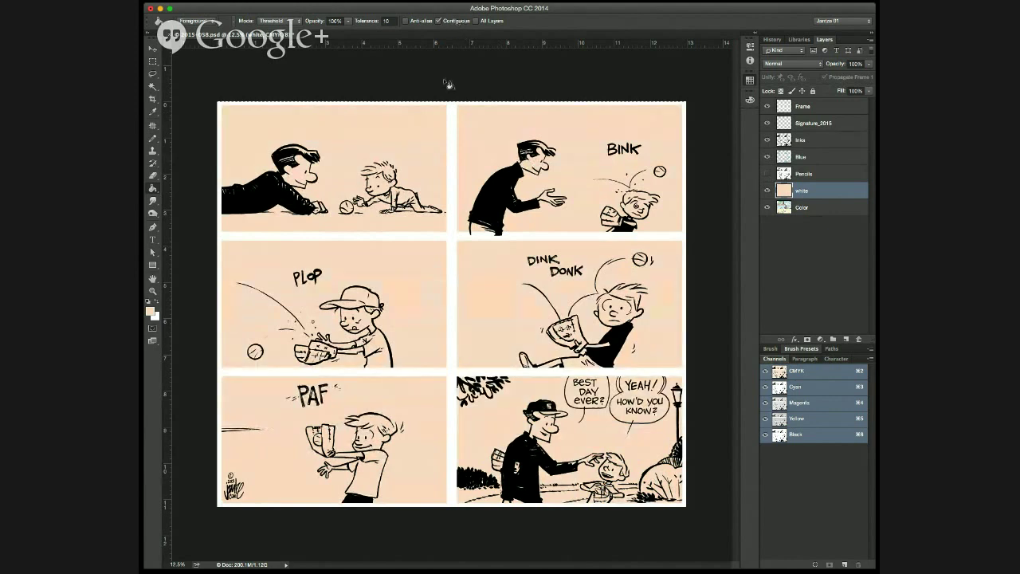
{"action": "left_click", "coordinate": [768, 139]}
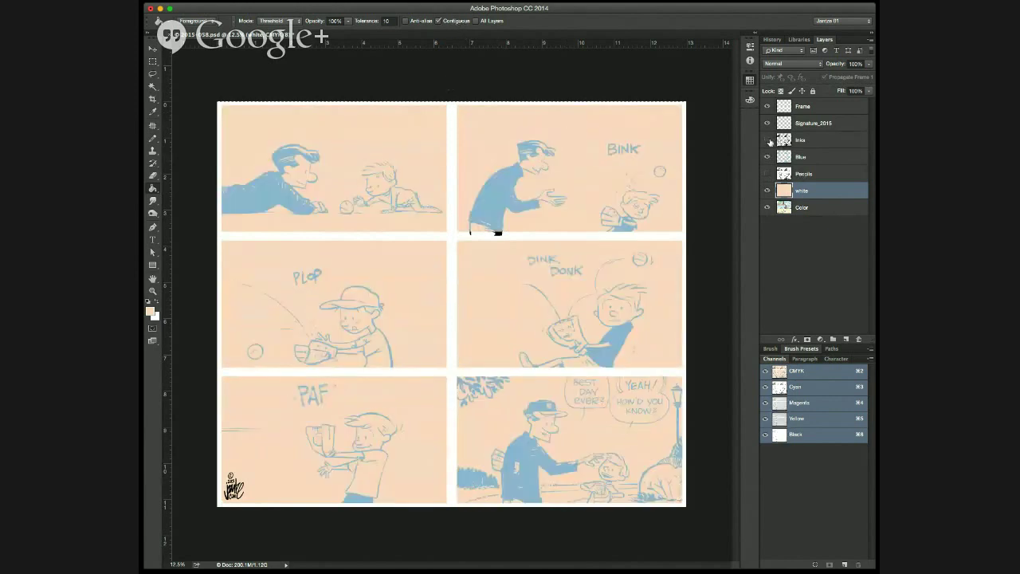
{"action": "left_click", "coordinate": [768, 140]}
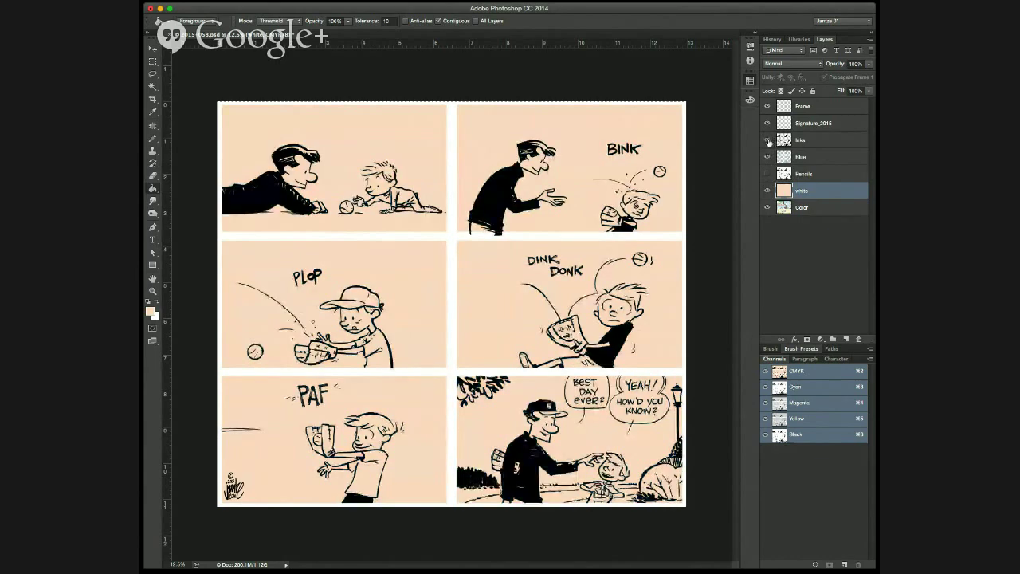
{"action": "left_click", "coordinate": [768, 140]}
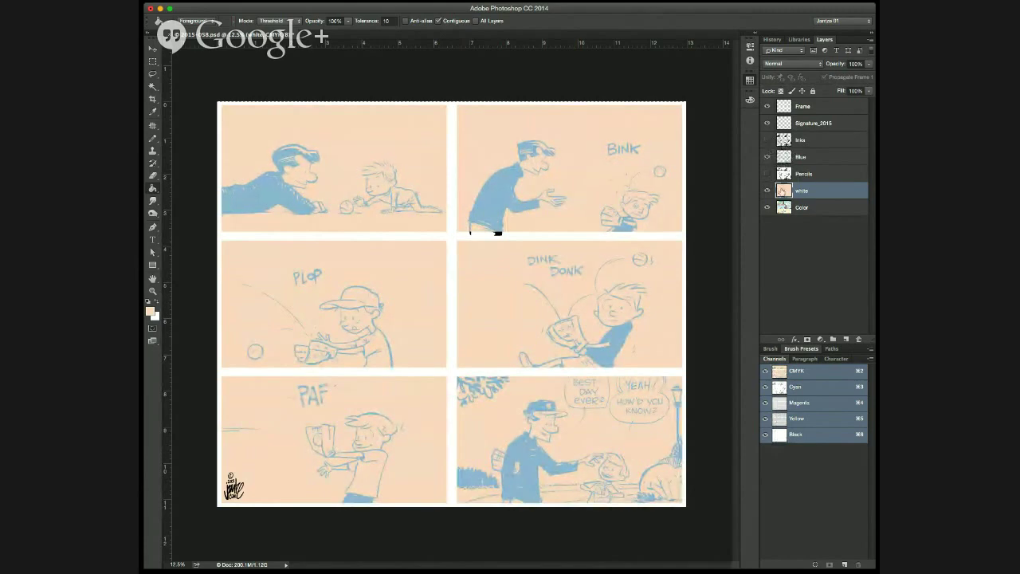
{"action": "key", "text": "super+z"}
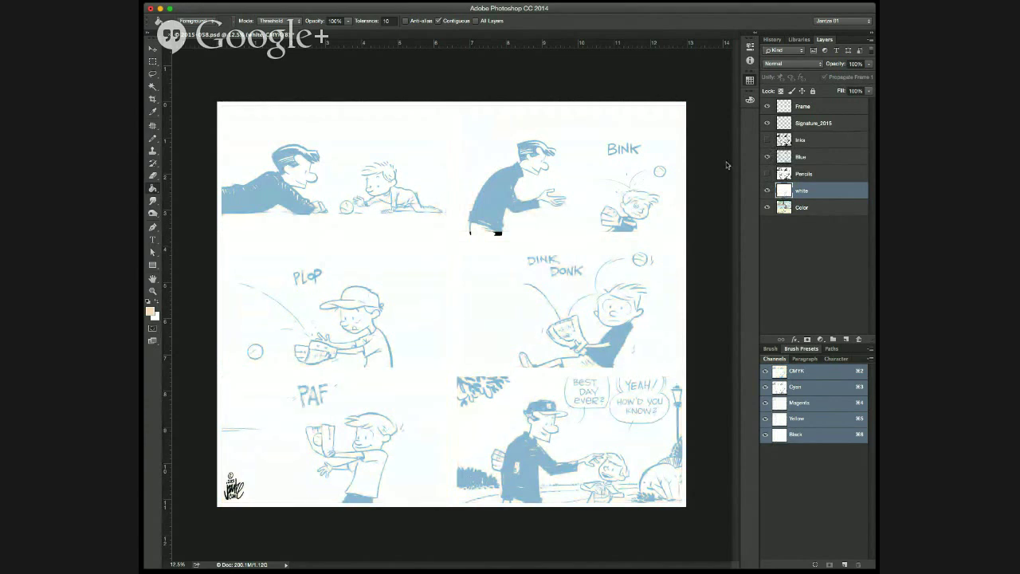
Turn on the Paint Bucket's All Layers option and try a peach fill on the man in the second panel, undoing it.
{"action": "left_click", "coordinate": [477, 21]}
{"action": "left_click", "coordinate": [536, 164], "text": "super"}
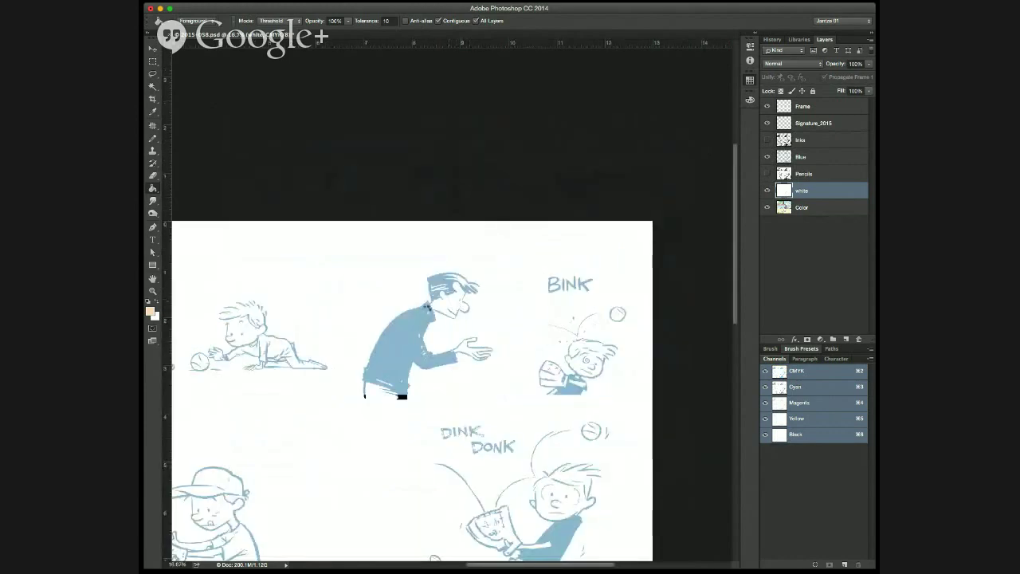
{"action": "left_click", "coordinate": [429, 313]}
{"action": "key", "text": "super+z"}
Close the gap above the man's nose with a short peach Pencil stroke and undo the loose scribble over his nose.
{"action": "left_click", "coordinate": [488, 326], "text": "super"}
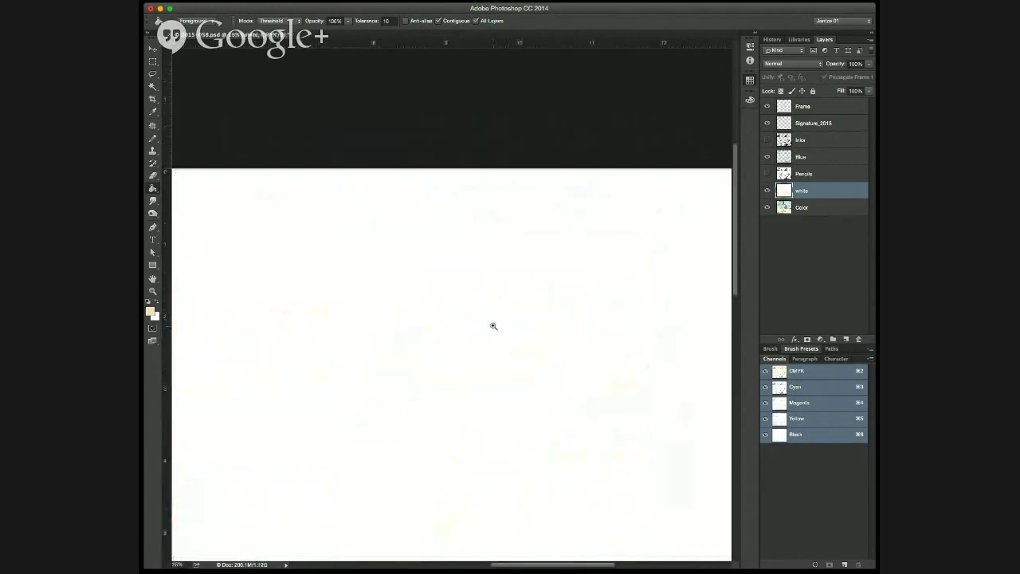
{"action": "mouse_move", "coordinate": [450, 335]}
{"action": "left_mouse_down"}
{"action": "mouse_move", "coordinate": [579, 309]}
{"action": "mouse_move", "coordinate": [582, 287]}
{"action": "left_mouse_up"}
{"action": "left_click", "coordinate": [558, 247], "text": "super"}
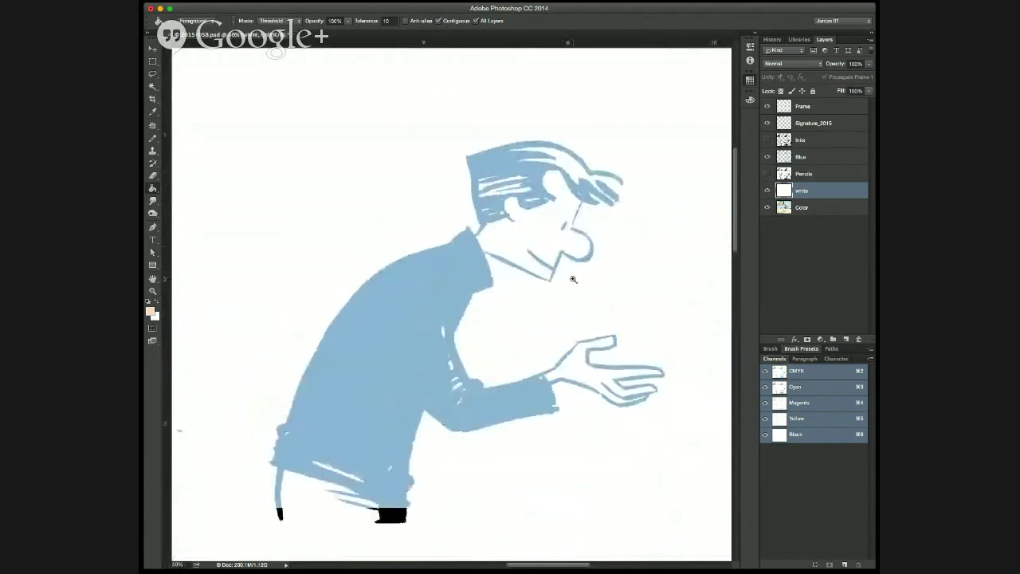
{"action": "left_click", "coordinate": [571, 276], "text": "super"}
{"action": "left_click", "coordinate": [554, 247], "text": "super"}
{"action": "key", "text": "b"}
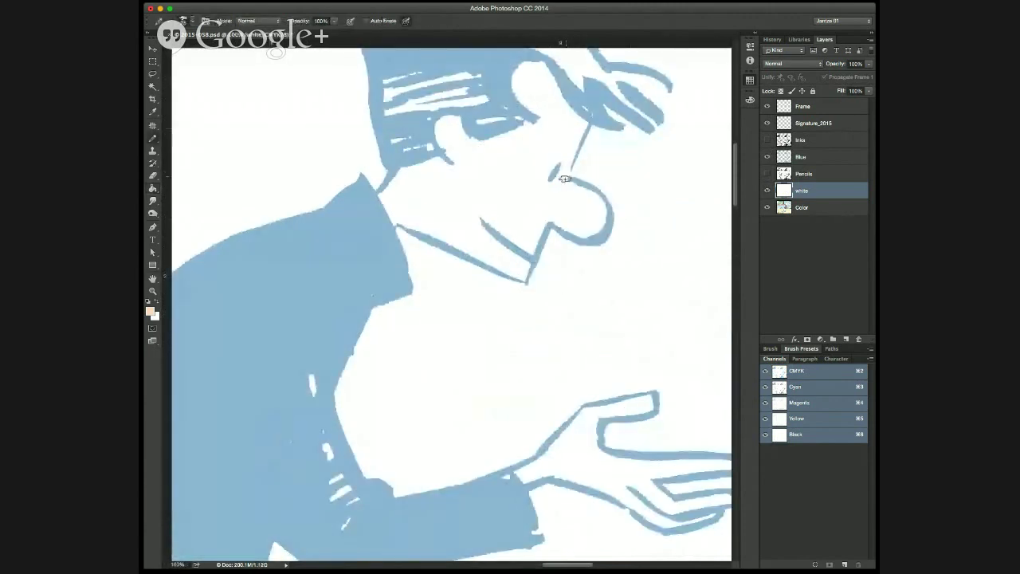
{"action": "mouse_move", "coordinate": [570, 163]}
{"action": "left_mouse_down"}
{"action": "mouse_move", "coordinate": [566, 175]}
{"action": "mouse_move", "coordinate": [570, 159]}
{"action": "left_mouse_up"}
{"action": "mouse_move", "coordinate": [569, 180]}
{"action": "left_mouse_down"}
{"action": "mouse_move", "coordinate": [620, 232]}
{"action": "mouse_move", "coordinate": [615, 280]}
{"action": "left_mouse_up"}
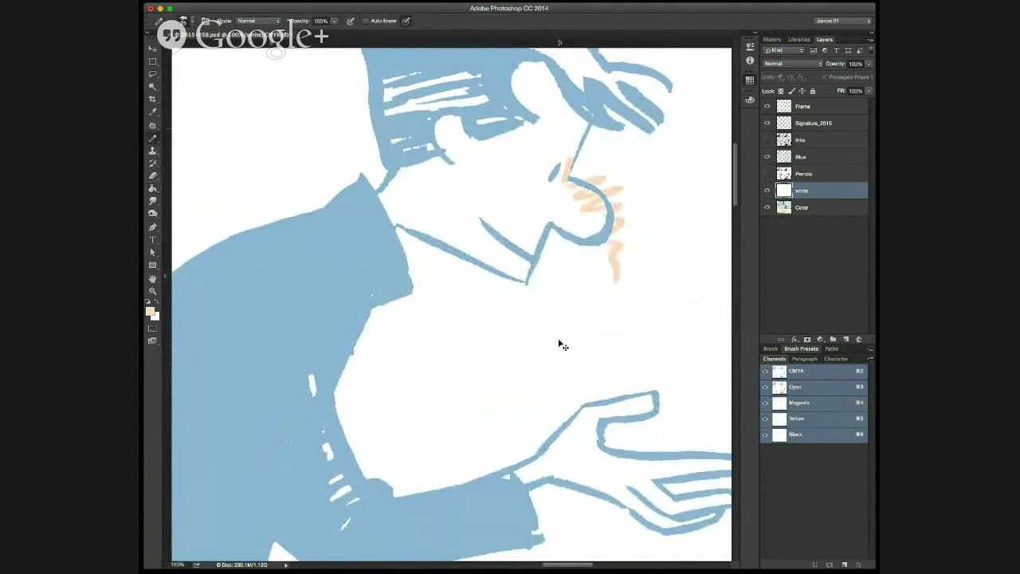
{"action": "key", "text": "super+z"}
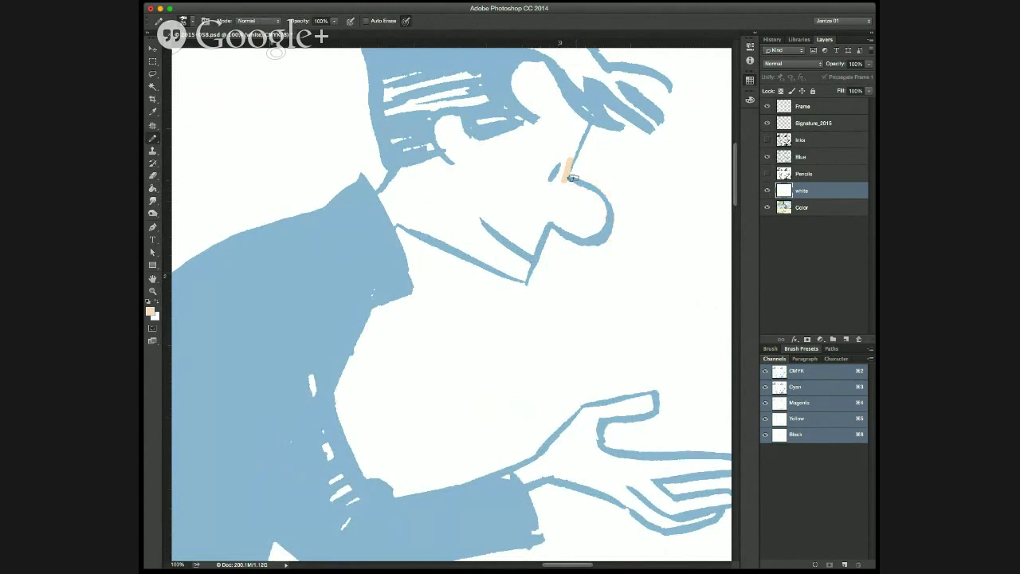
Fill the man's face and outstretched hand with light peach.
{"action": "key", "text": "g"}
{"action": "left_click", "coordinate": [478, 191]}
{"action": "left_click", "coordinate": [590, 469]}
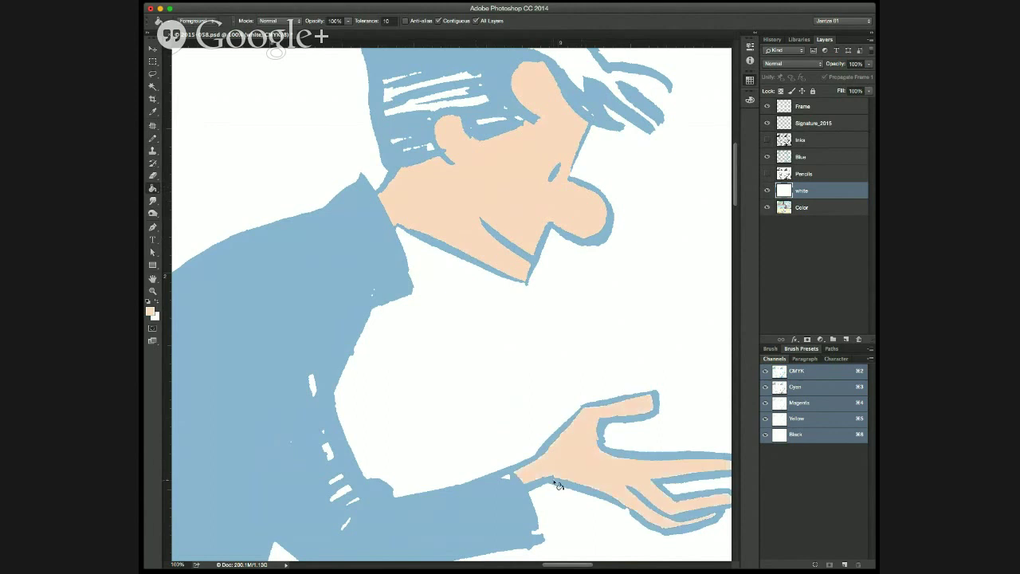
Close the gaps along the hairline of the boy in the BINK panel with a peach Pencil line.
{"action": "left_click_drag", "start_coordinate": [267, 484], "coordinate": [227, 484]}
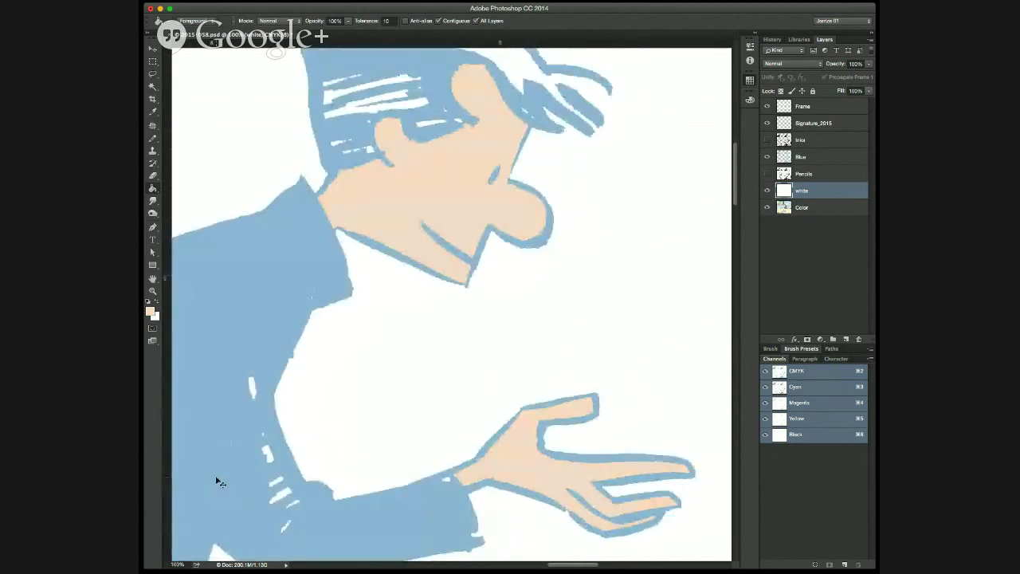
{"action": "key", "text": "super+minus"}
{"action": "left_click_drag", "start_coordinate": [482, 389], "coordinate": [250, 346]}
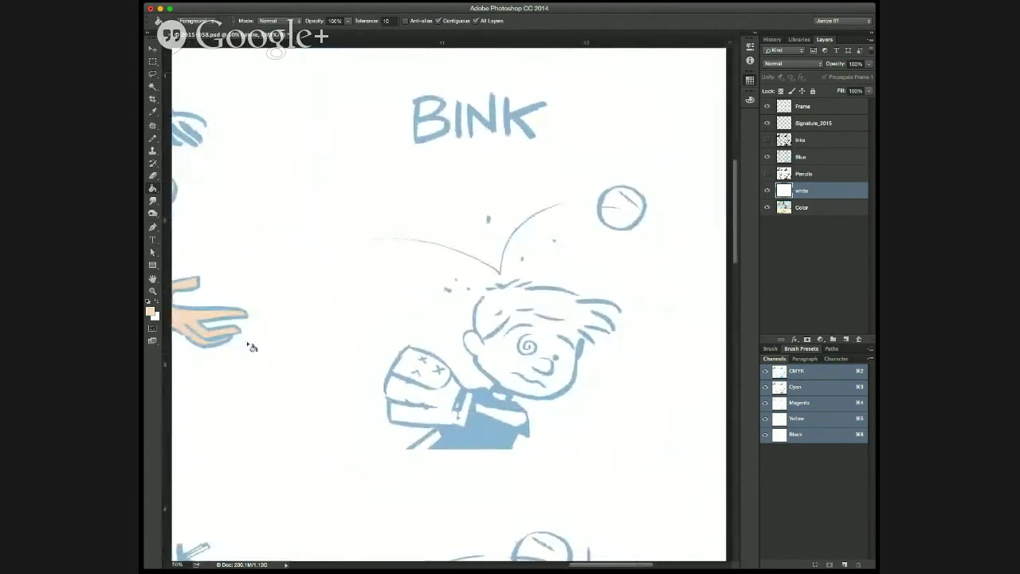
{"action": "left_click", "coordinate": [572, 345], "text": "super"}
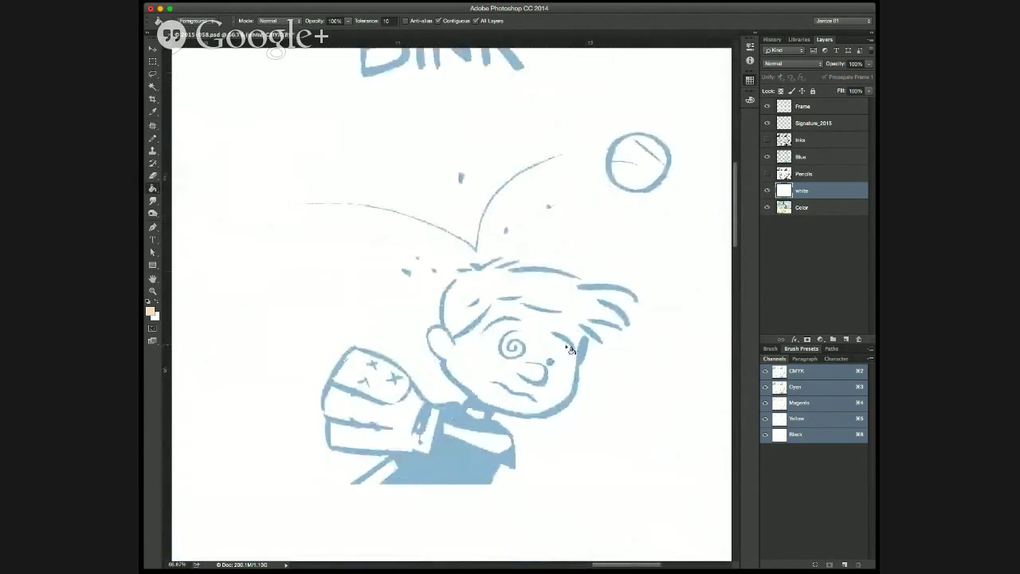
{"action": "key", "text": "b"}
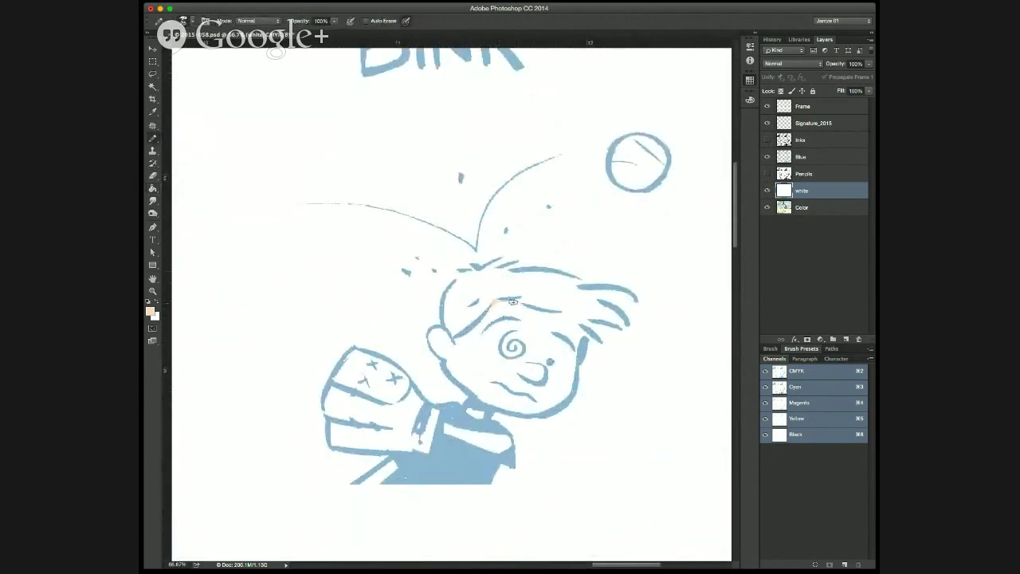
{"action": "mouse_move", "coordinate": [490, 303]}
{"action": "left_mouse_down"}
{"action": "mouse_move", "coordinate": [612, 330]}
{"action": "mouse_move", "coordinate": [578, 348]}
{"action": "left_mouse_up"}
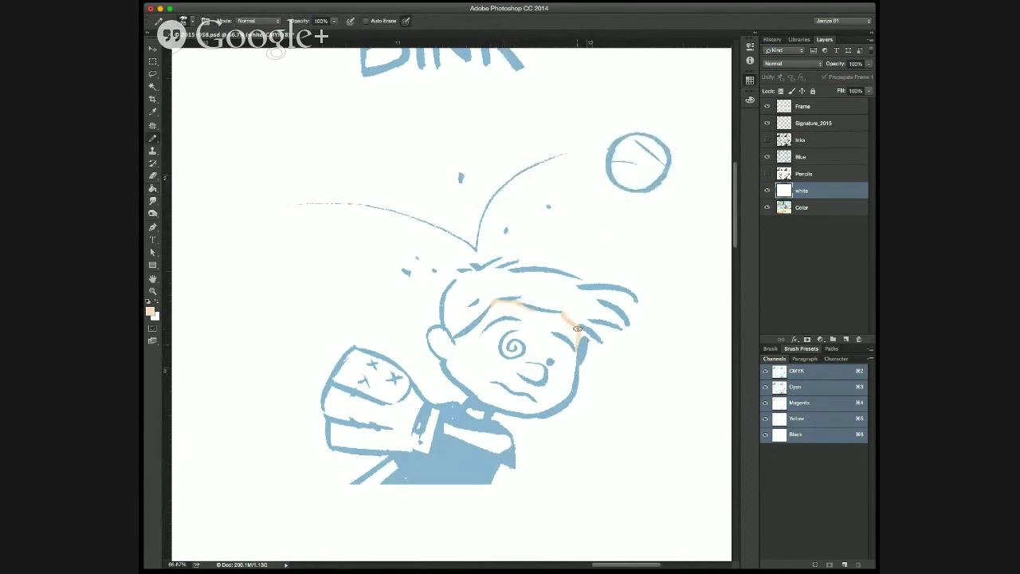
Fill the boy's face, neck and upper arm with peach, and colour his other arm below the glove.
{"action": "key", "text": "g"}
{"action": "left_click", "coordinate": [540, 378]}
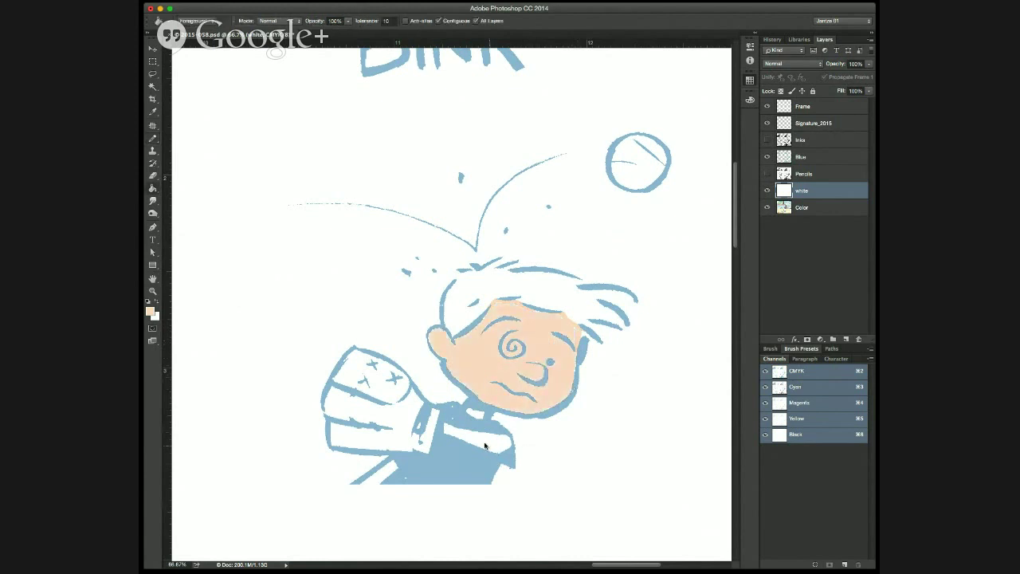
{"action": "left_click", "coordinate": [490, 446]}
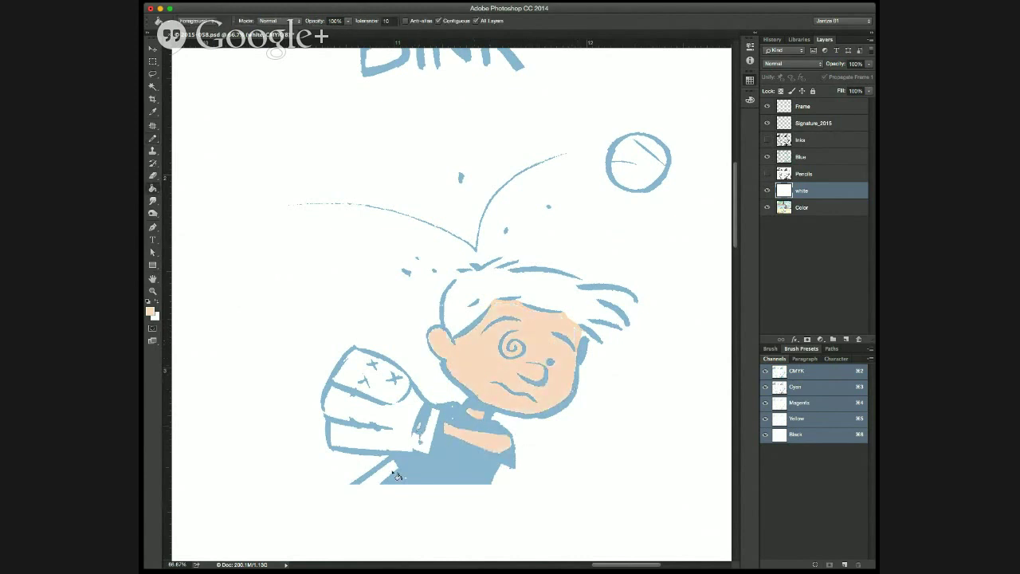
{"action": "key", "text": "b"}
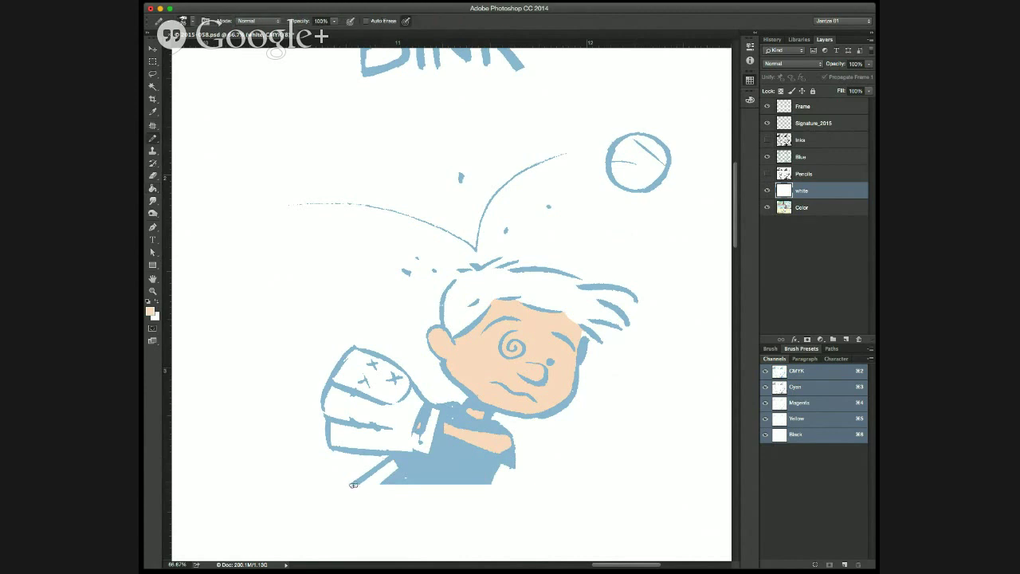
{"action": "mouse_move", "coordinate": [356, 485]}
{"action": "left_mouse_down"}
{"action": "mouse_move", "coordinate": [395, 465]}
{"action": "mouse_move", "coordinate": [400, 479]}
{"action": "left_mouse_up"}
Erase the fingertip lines of the crawling boy's hands in the first panel on the Blue layer.
{"action": "left_click_drag", "start_coordinate": [324, 276], "coordinate": [693, 353]}
{"action": "key", "text": "super+minus"}
{"action": "key", "text": "super+minus"}
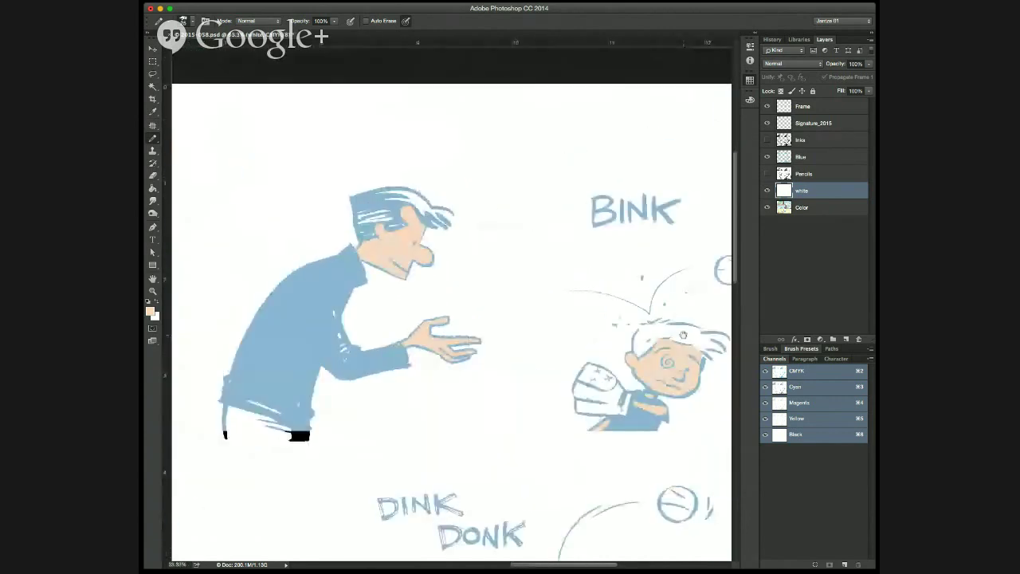
{"action": "left_click_drag", "start_coordinate": [231, 460], "coordinate": [677, 454]}
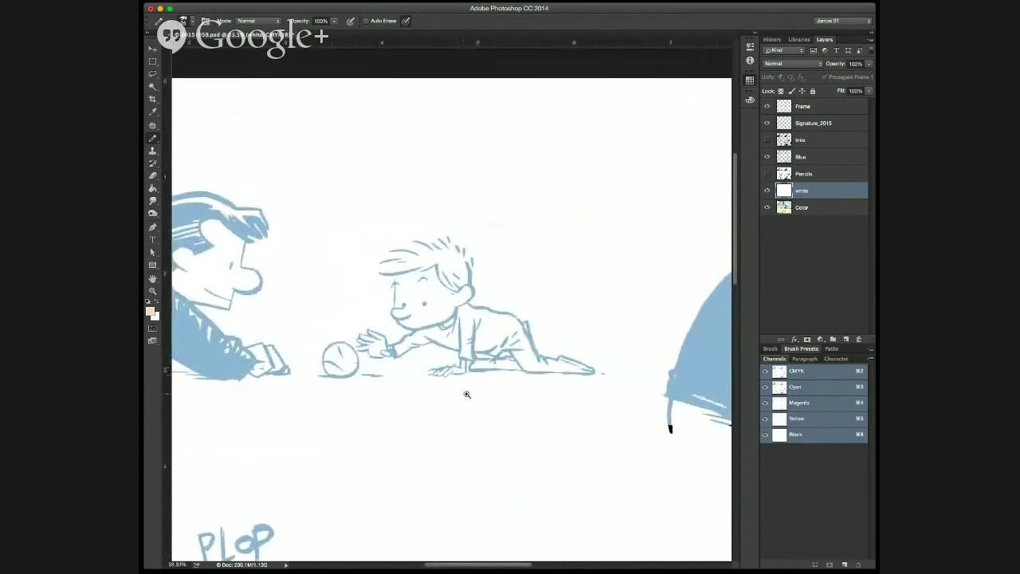
{"action": "scroll", "coordinate": [467, 391], "scroll_direction": "up", "scroll_amount": 1}
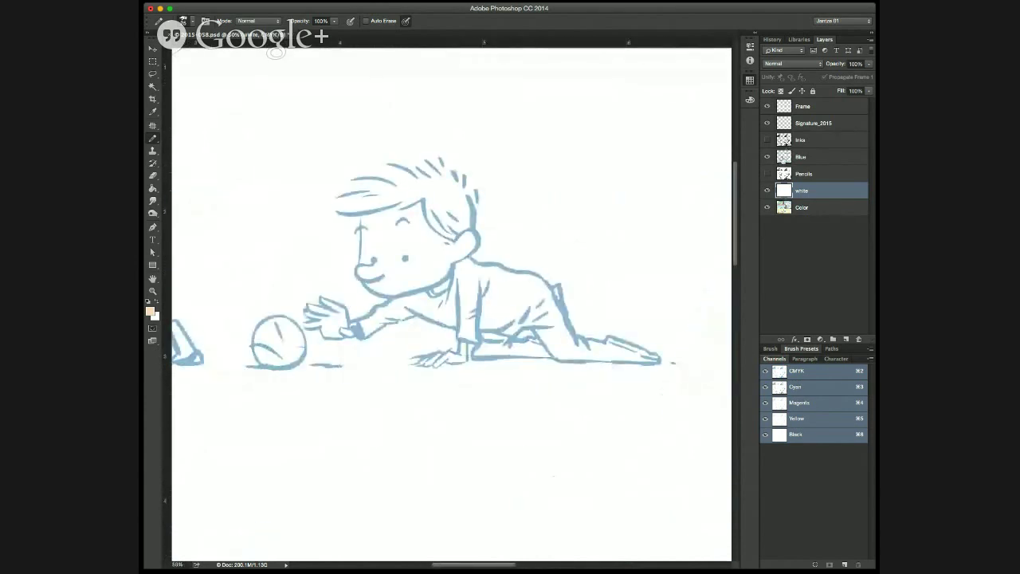
{"action": "left_click", "coordinate": [785, 158]}
{"action": "key", "text": "e"}
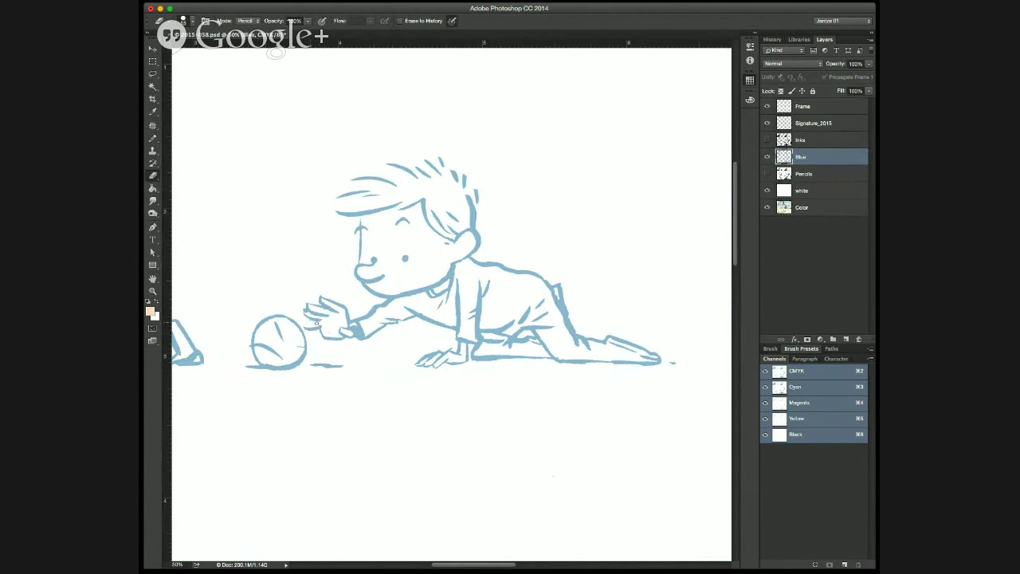
{"action": "left_click_drag", "start_coordinate": [317, 322], "coordinate": [321, 326]}
Show the Inks layer and erase its lower finger lines on the boy's reaching hand and the fingertips of his other hand.
{"action": "left_click", "coordinate": [768, 140]}
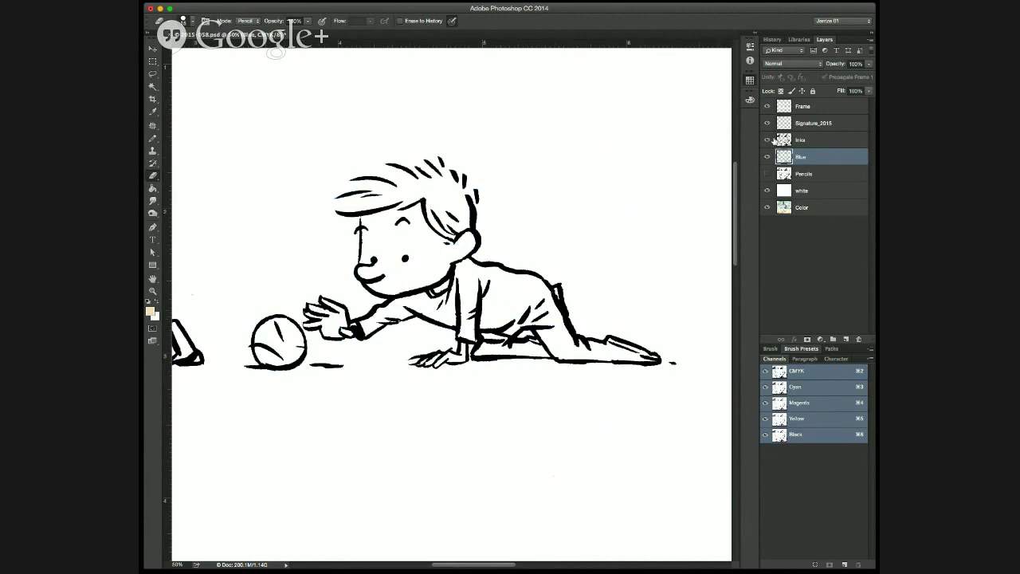
{"action": "key", "text": "alt+bracketright"}
{"action": "mouse_move", "coordinate": [316, 323]}
{"action": "left_mouse_down"}
{"action": "mouse_move", "coordinate": [323, 334]}
{"action": "mouse_move", "coordinate": [308, 329]}
{"action": "left_mouse_up"}
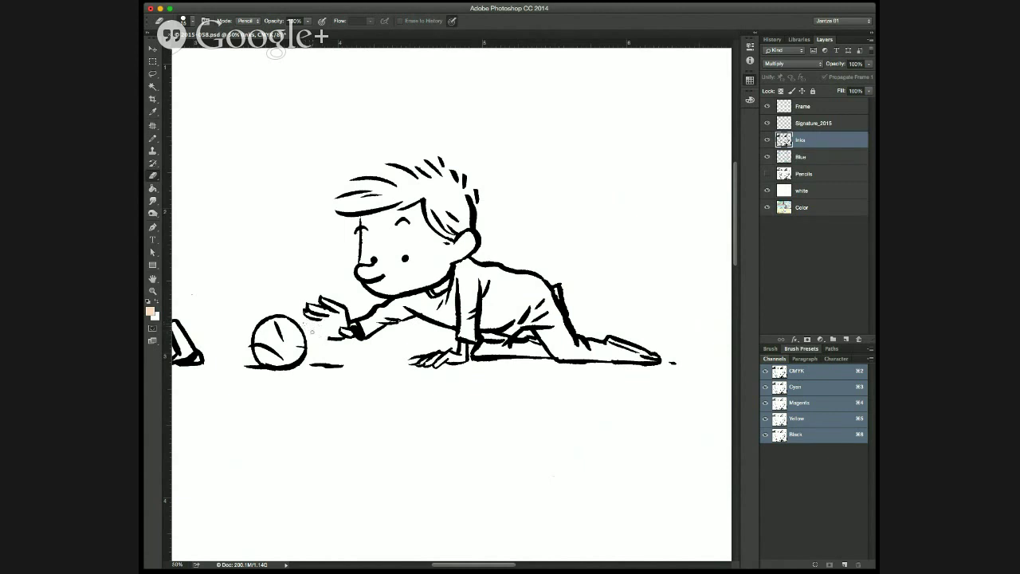
{"action": "mouse_move", "coordinate": [416, 360]}
{"action": "left_mouse_down"}
{"action": "mouse_move", "coordinate": [426, 355]}
{"action": "mouse_move", "coordinate": [407, 363]}
{"action": "mouse_move", "coordinate": [454, 348]}
{"action": "mouse_move", "coordinate": [410, 364]}
{"action": "left_mouse_up"}
{"action": "left_click_drag", "start_coordinate": [352, 328], "coordinate": [352, 330]}
Erase the leftover lines around the reaching hand's palm and cuff from the Blue and Inks layers.
{"action": "left_click", "coordinate": [784, 158]}
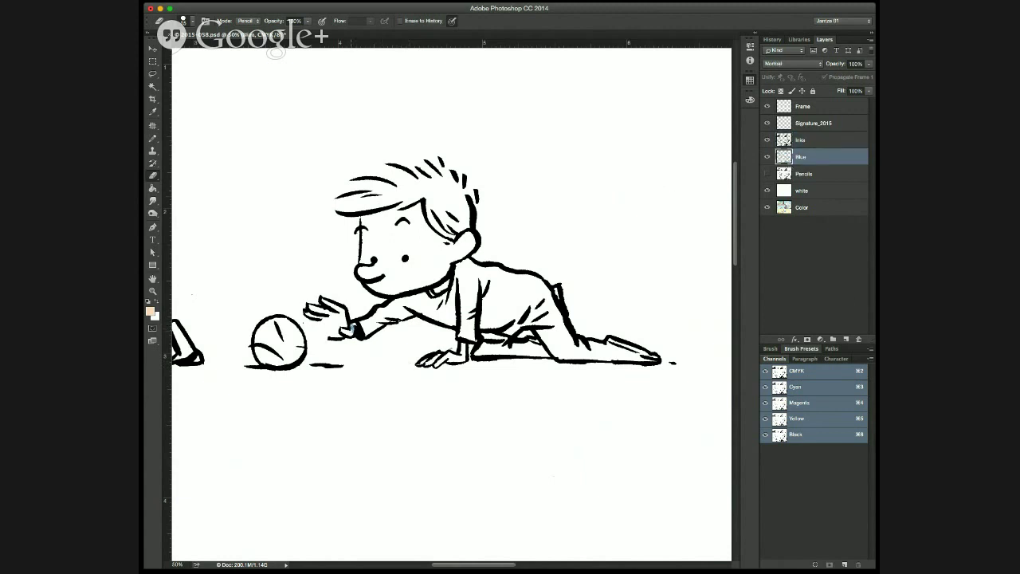
{"action": "left_click", "coordinate": [780, 141]}
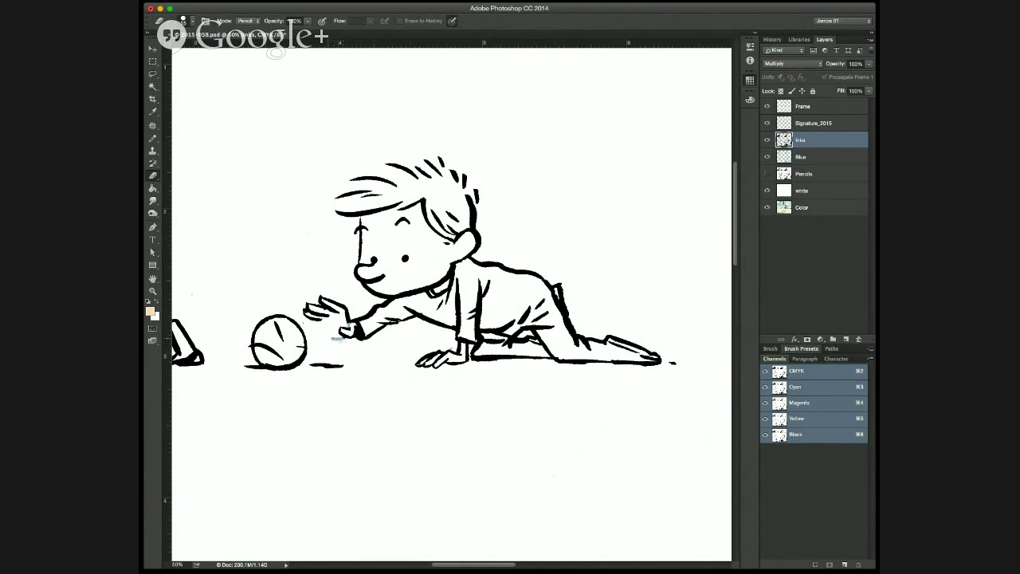
{"action": "left_click", "coordinate": [787, 157]}
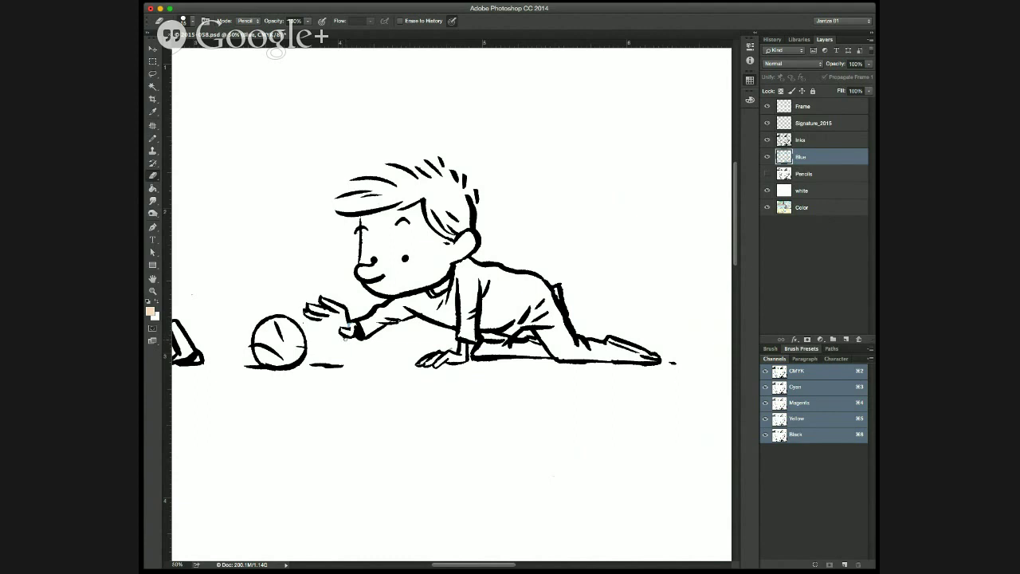
Redraw the underside of the crawling boy's reaching palm in black with the Pencil tool.
{"action": "key", "text": "b"}
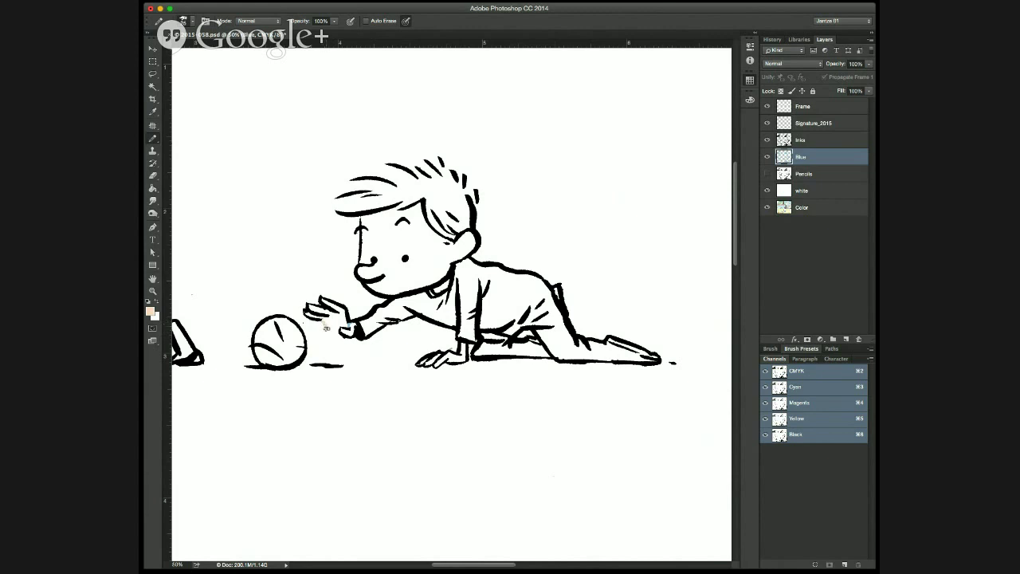
{"action": "key", "text": "d"}
{"action": "key", "text": "x"}
{"action": "key", "text": "e"}
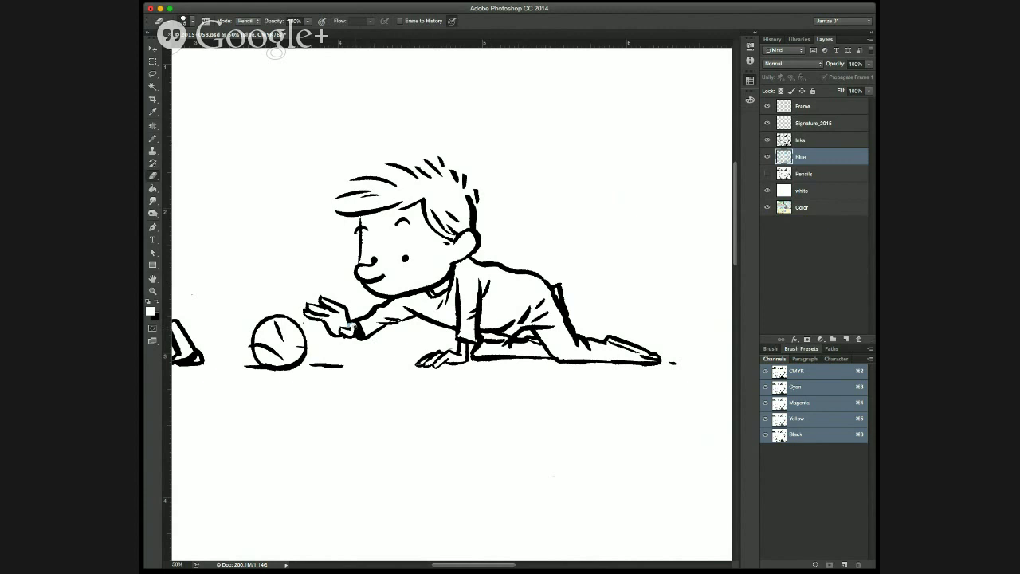
{"action": "key", "text": "alt+bracketright"}
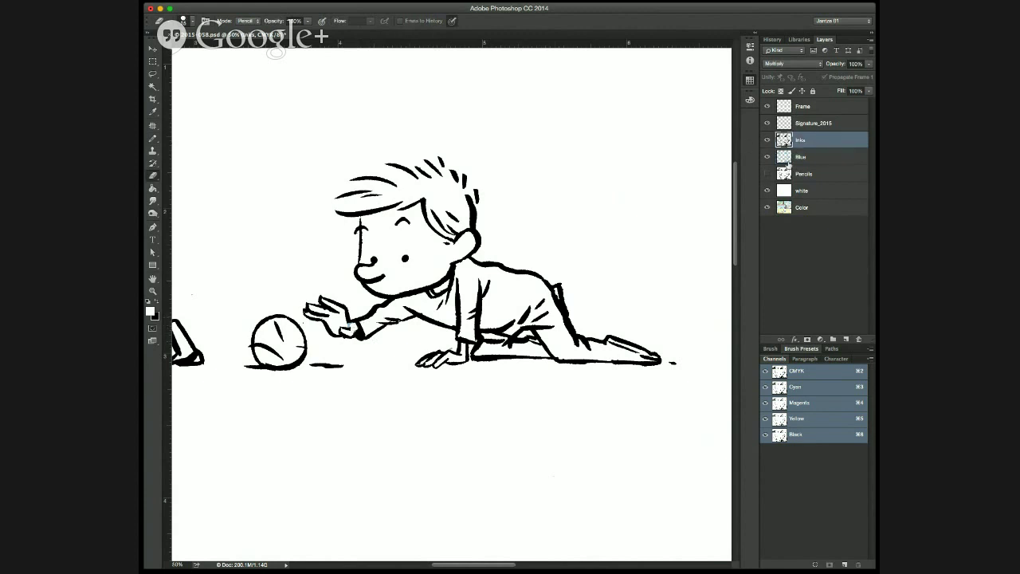
{"action": "left_click", "coordinate": [785, 159]}
{"action": "key", "text": "w"}
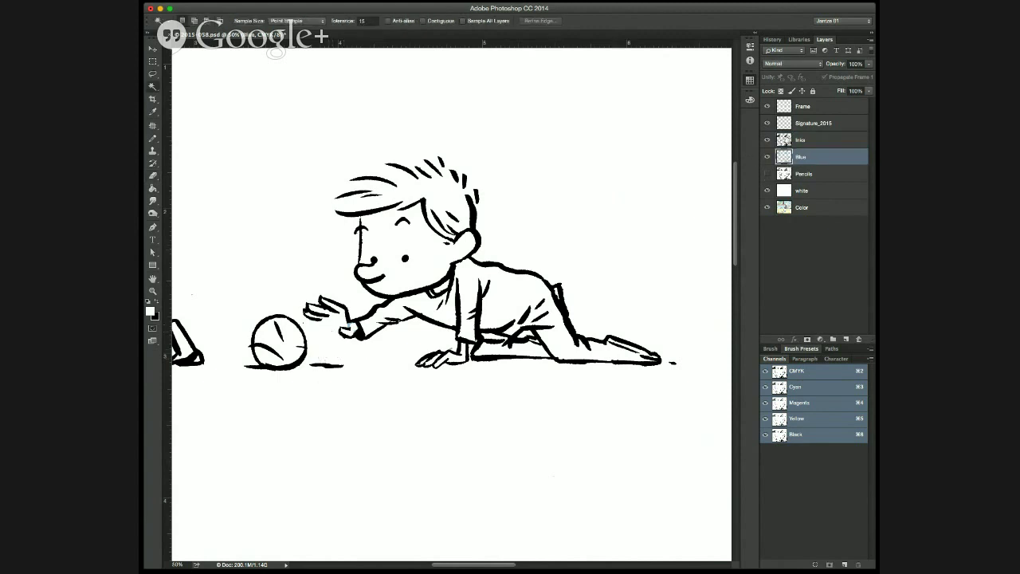
{"action": "left_click", "coordinate": [788, 142]}
{"action": "key", "text": "super+shift+v"}
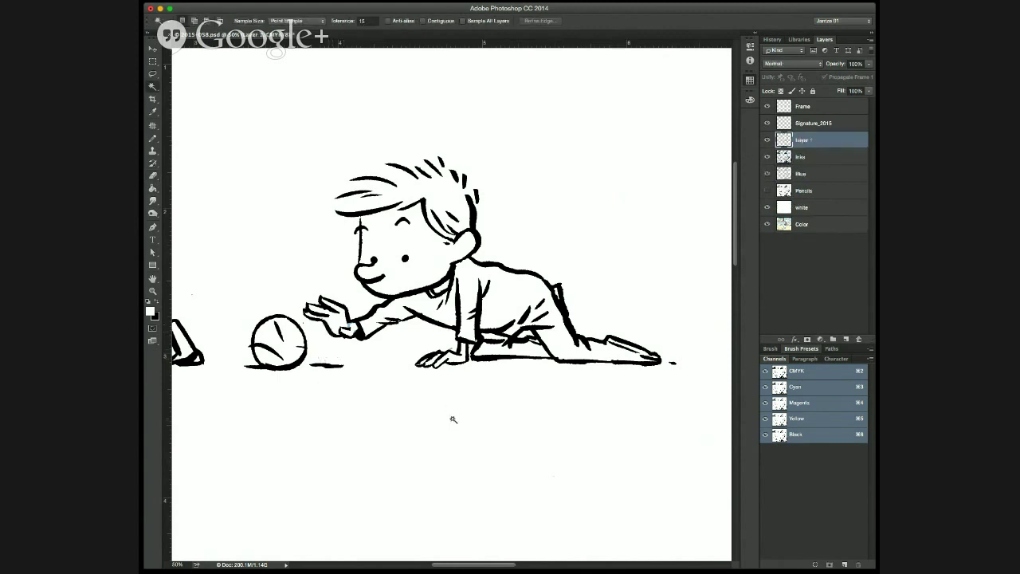
{"action": "key", "text": "l"}
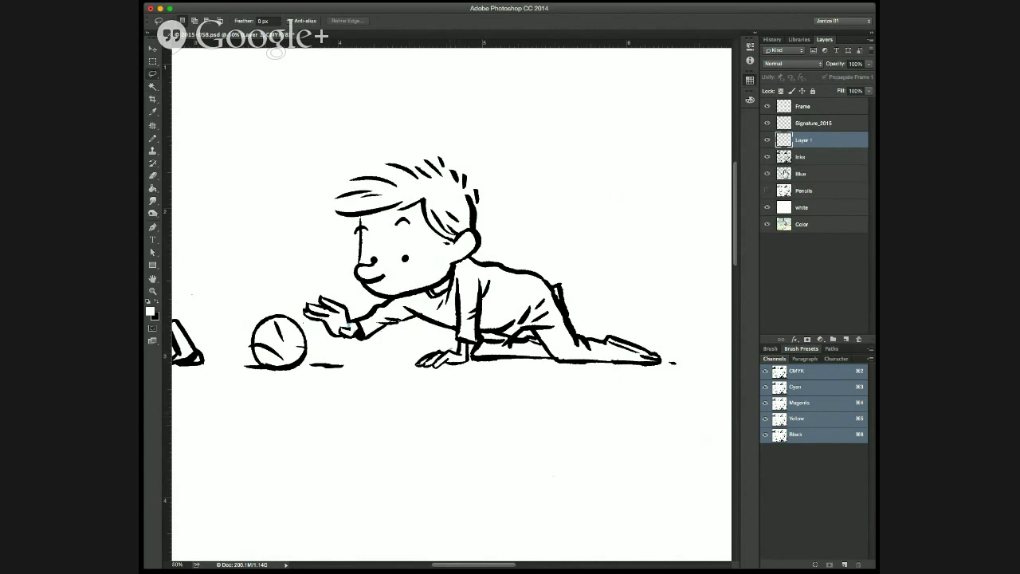
{"action": "left_click", "coordinate": [785, 173]}
{"action": "key", "text": "super+z"}
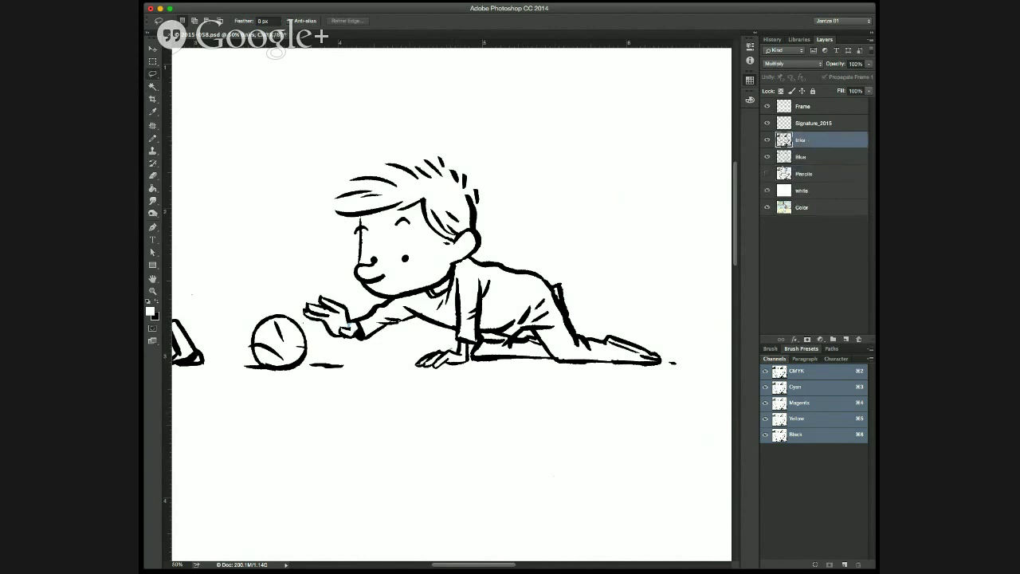
Save the document and erase the overlapping lines below the crawling boy's shirt hem on the Inks and Blue layers.
{"action": "left_click", "coordinate": [784, 157]}
{"action": "key", "text": "super+s"}
{"action": "key", "text": "e"}
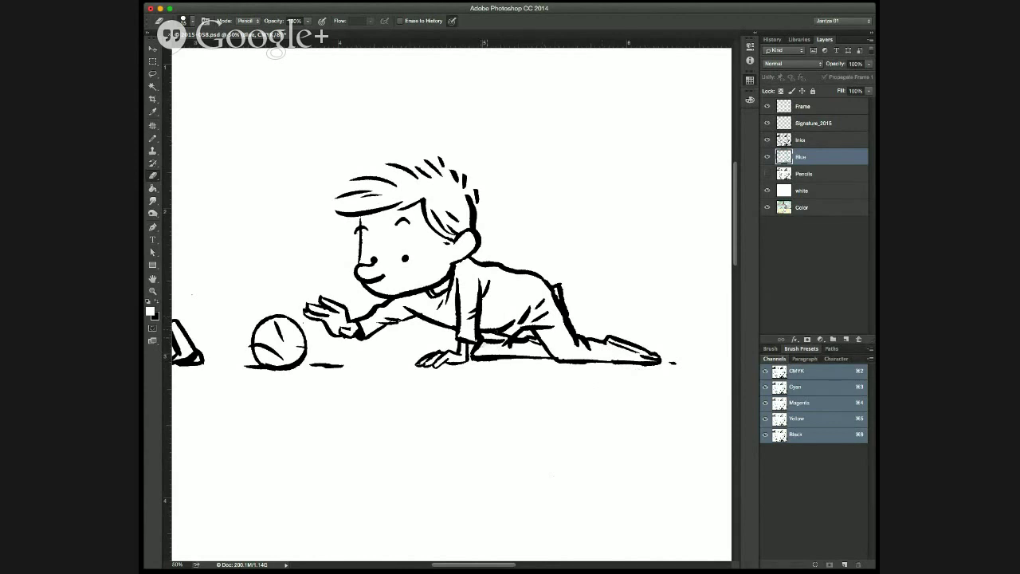
{"action": "left_click", "coordinate": [783, 139]}
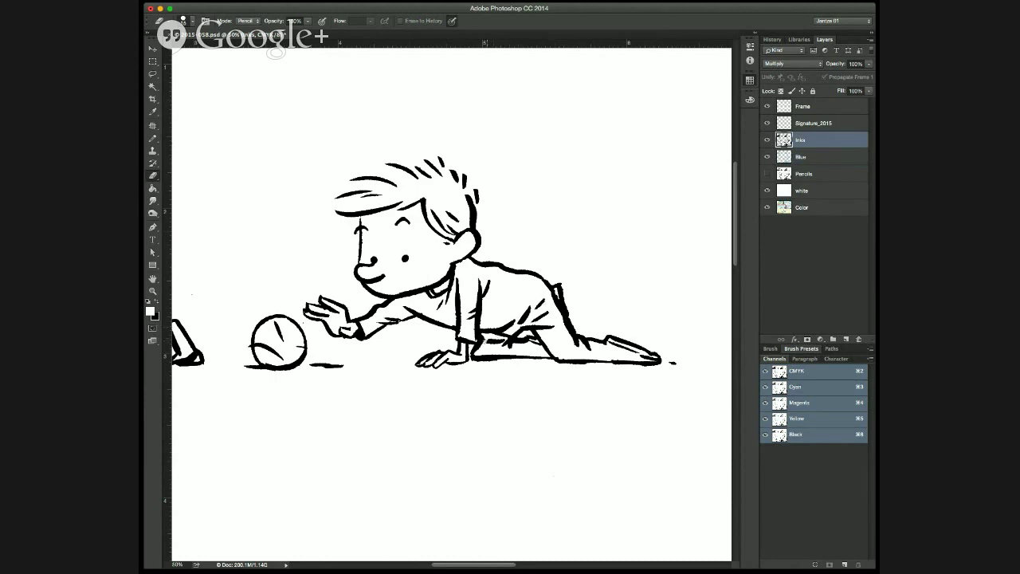
{"action": "mouse_move", "coordinate": [482, 345]}
{"action": "left_mouse_down"}
{"action": "mouse_move", "coordinate": [520, 314]}
{"action": "mouse_move", "coordinate": [509, 334]}
{"action": "left_mouse_up"}
{"action": "left_click", "coordinate": [782, 161]}
{"action": "mouse_move", "coordinate": [519, 323]}
{"action": "left_mouse_down"}
{"action": "mouse_move", "coordinate": [527, 317]}
{"action": "mouse_move", "coordinate": [484, 341]}
{"action": "mouse_move", "coordinate": [500, 336]}
{"action": "left_mouse_up"}
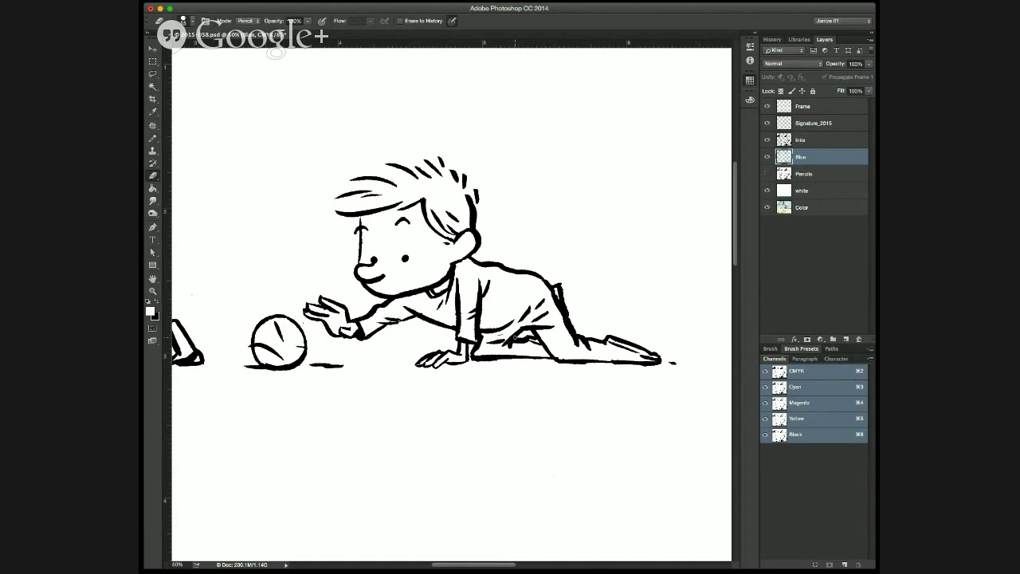
On the white layer, enclose the boy's face with a lasso selection following the hairline and forehead, fill it with peach, and deselect.
{"action": "key", "text": "b"}
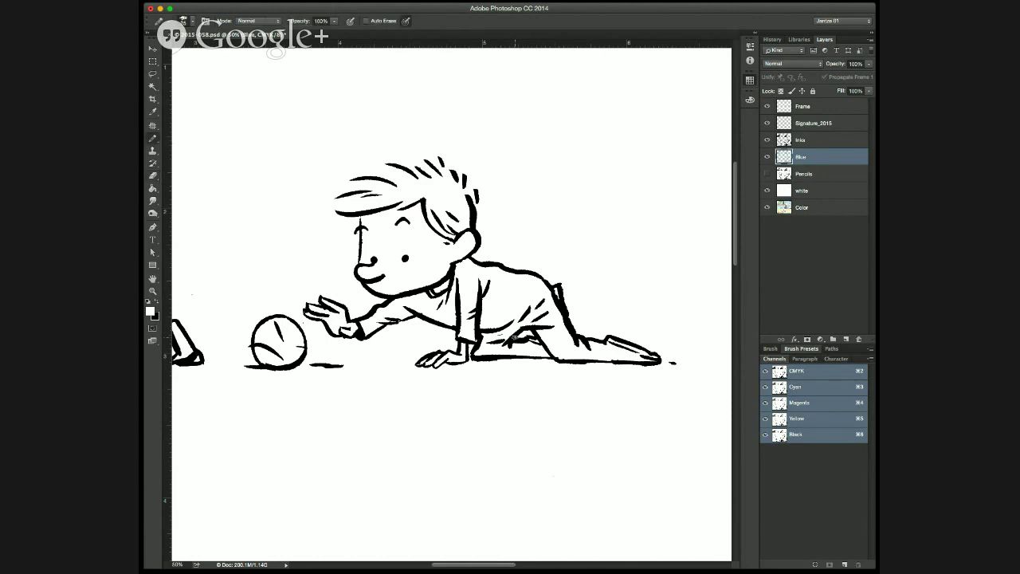
{"action": "left_click", "coordinate": [780, 192]}
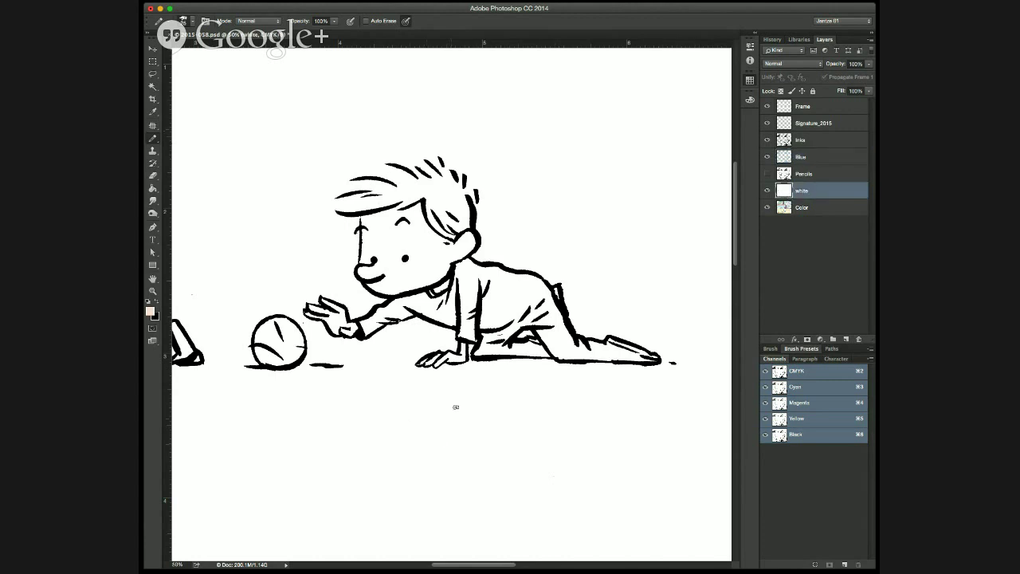
{"action": "key", "text": "l"}
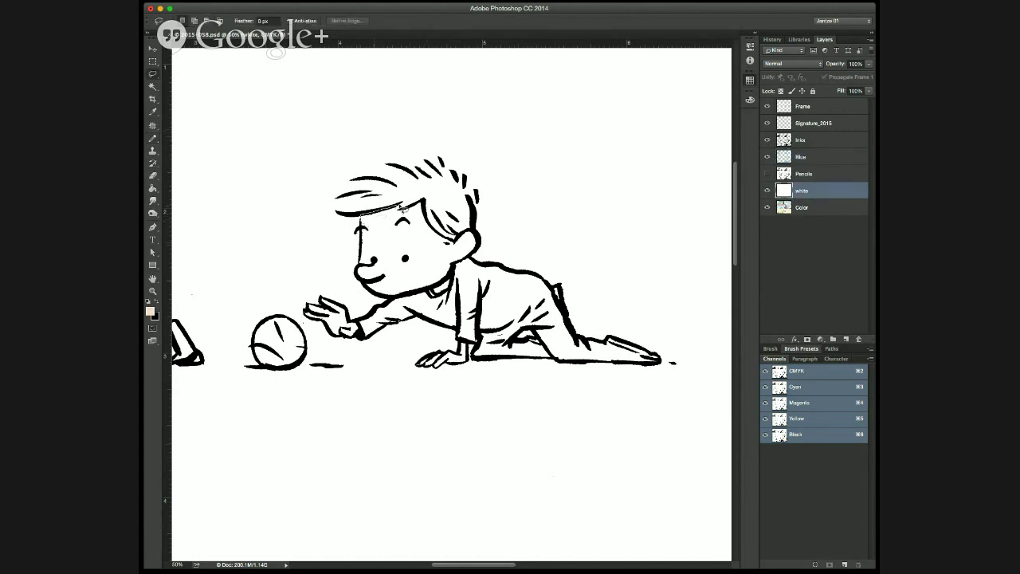
{"action": "mouse_move", "coordinate": [421, 202]}
{"action": "left_mouse_down"}
{"action": "mouse_move", "coordinate": [432, 233]}
{"action": "mouse_move", "coordinate": [480, 234]}
{"action": "mouse_move", "coordinate": [483, 252]}
{"action": "mouse_move", "coordinate": [463, 305]}
{"action": "mouse_move", "coordinate": [405, 318]}
{"action": "mouse_move", "coordinate": [349, 215]}
{"action": "left_mouse_up"}
{"action": "key", "text": "g"}
{"action": "left_click", "coordinate": [427, 260]}
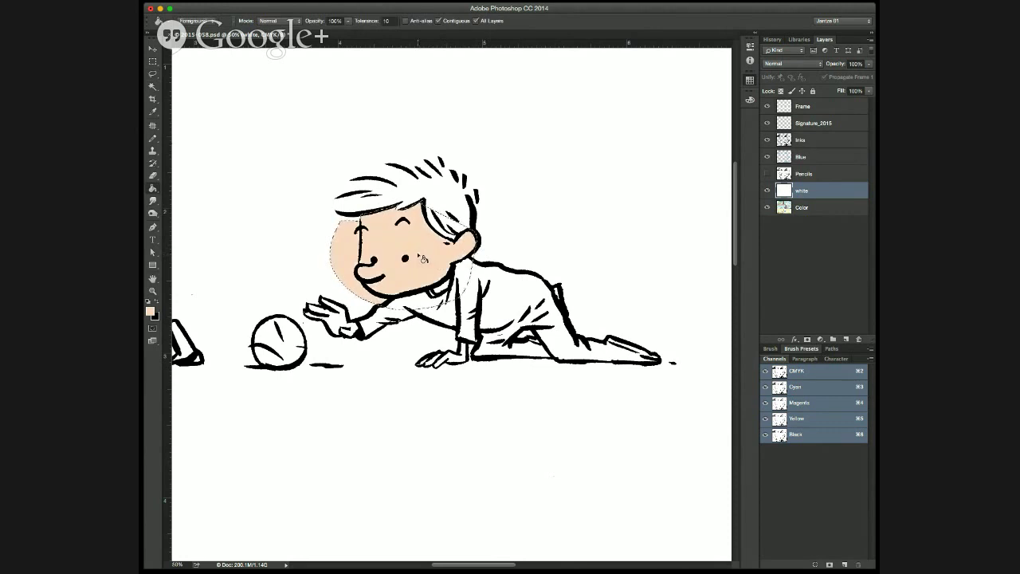
{"action": "key", "text": "ctrl+z"}
{"action": "key", "text": "l"}
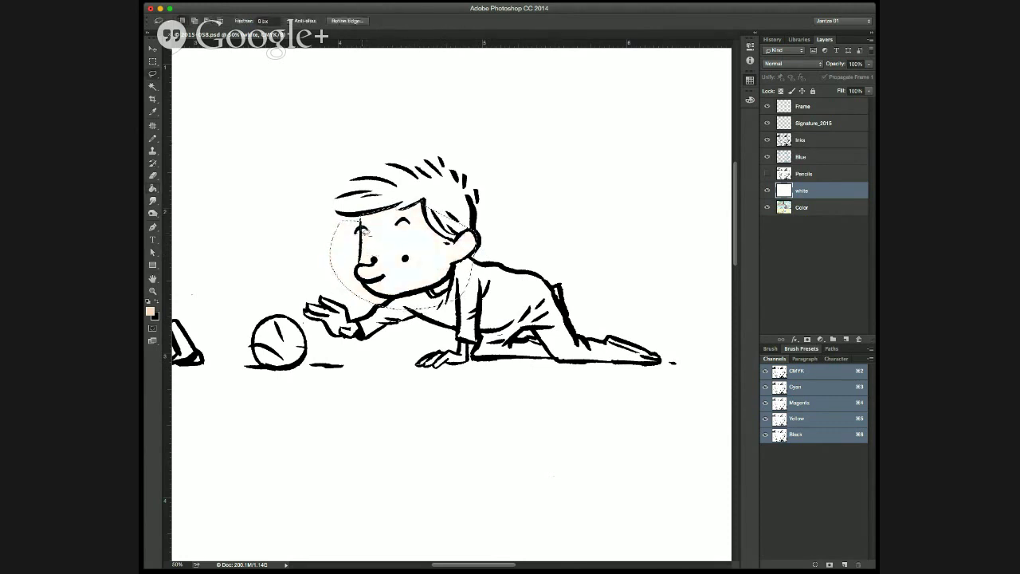
{"action": "mouse_move", "coordinate": [362, 231]}
{"action": "left_mouse_down"}
{"action": "mouse_move", "coordinate": [365, 287]}
{"action": "mouse_move", "coordinate": [410, 332]}
{"action": "mouse_move", "coordinate": [350, 349]}
{"action": "left_mouse_up"}
{"action": "key", "text": "g"}
{"action": "left_click", "coordinate": [407, 248]}
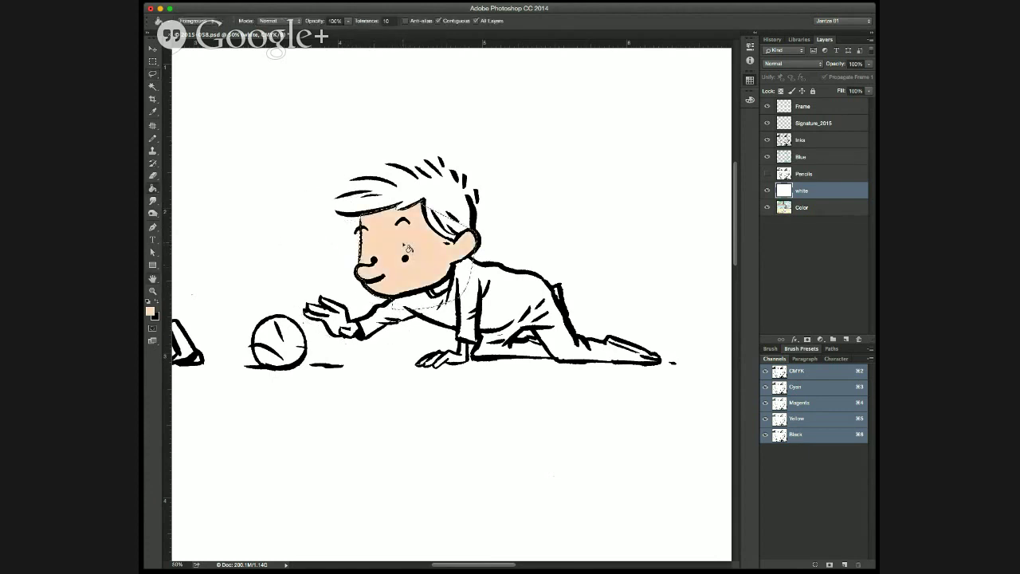
{"action": "key", "text": "ctrl+d"}
Fill both of the crawling boy's hands with peach.
{"action": "key", "text": "l"}
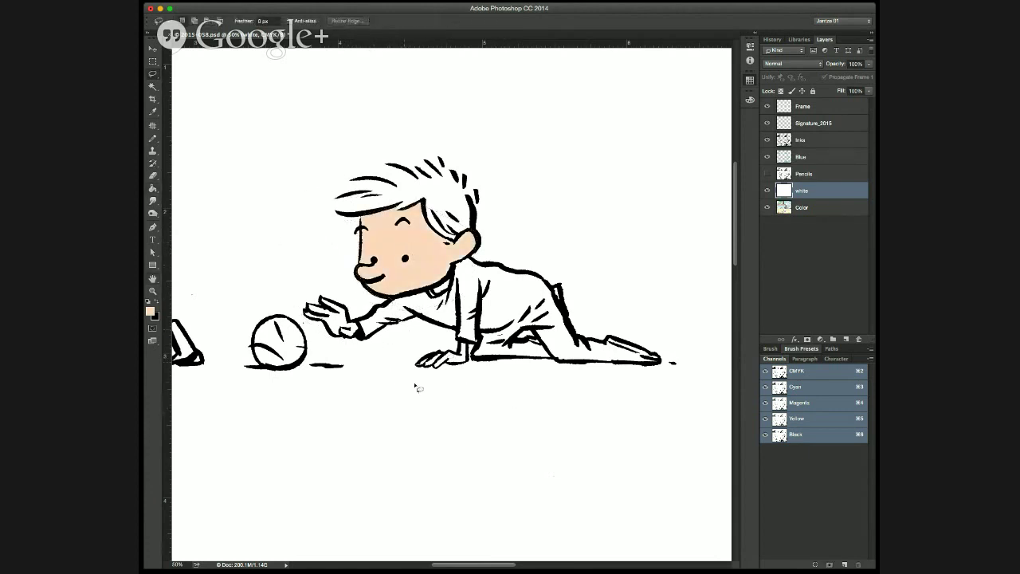
{"action": "key", "text": "g"}
{"action": "left_click", "coordinate": [342, 327]}
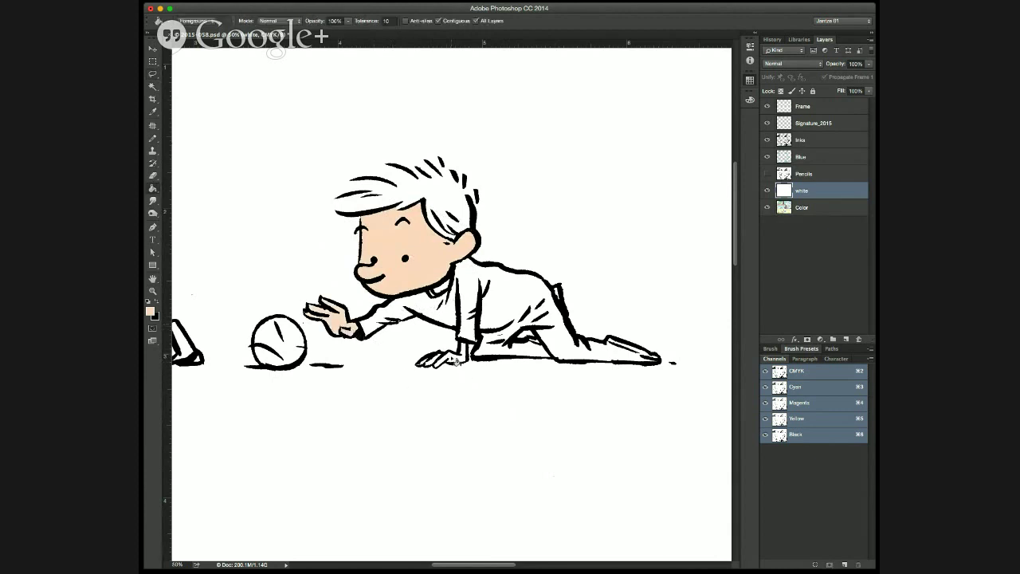
{"action": "left_click", "coordinate": [437, 363]}
Hide the Inks layer and inspect the peach fills around the boy's hands up close against the blue lines.
{"action": "left_click", "coordinate": [768, 140]}
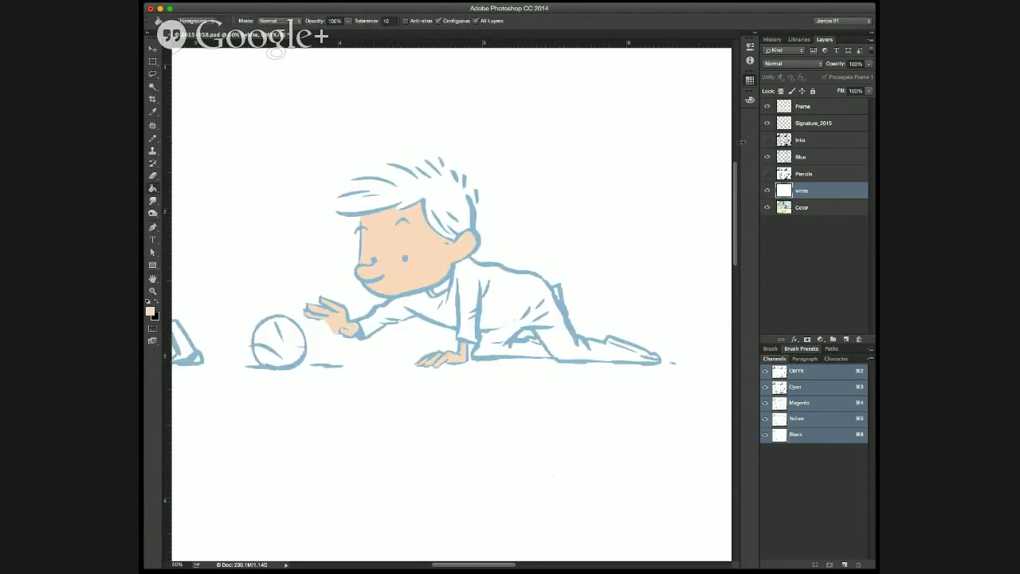
{"action": "left_click", "coordinate": [462, 358], "text": "super"}
{"action": "left_click", "coordinate": [461, 357], "text": "super"}
{"action": "left_click", "coordinate": [462, 358], "text": "super"}
{"action": "left_click_drag", "start_coordinate": [359, 358], "coordinate": [548, 396]}
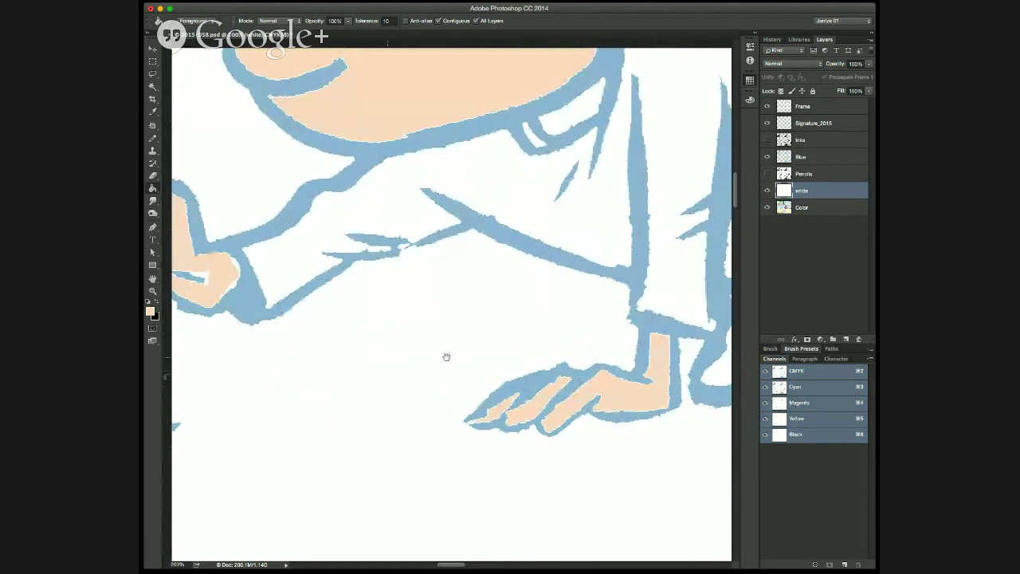
{"action": "left_click_drag", "start_coordinate": [446, 356], "coordinate": [705, 406]}
{"action": "left_click_drag", "start_coordinate": [496, 388], "coordinate": [666, 342]}
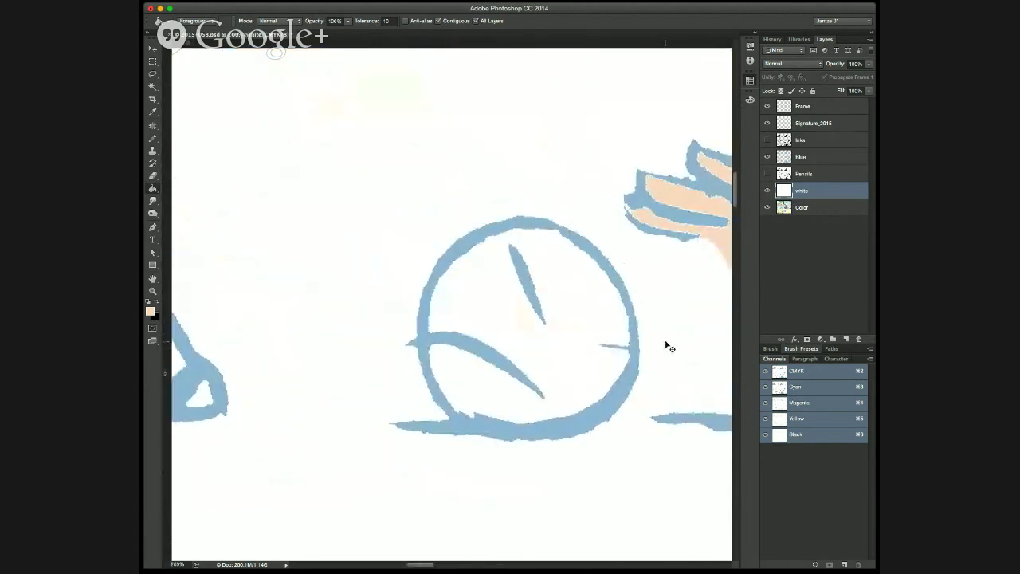
Fill the face and hands of the man lying opposite the ball with the same peach.
{"action": "key", "text": "super+minus"}
{"action": "key", "text": "super+minus"}
{"action": "left_click_drag", "start_coordinate": [352, 413], "coordinate": [592, 481]}
{"action": "left_click_drag", "start_coordinate": [560, 415], "coordinate": [597, 456]}
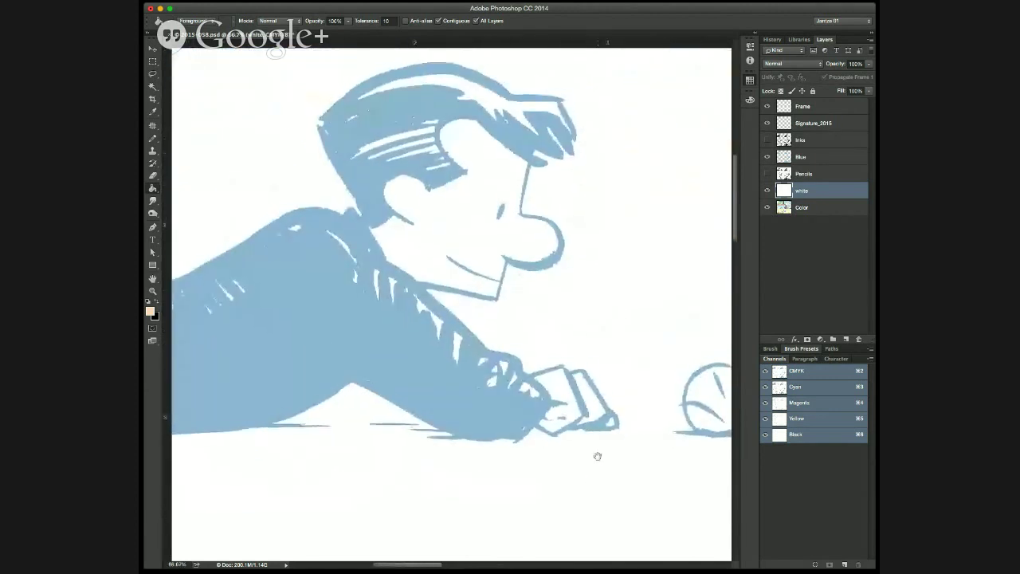
{"action": "left_click", "coordinate": [474, 256]}
{"action": "left_click", "coordinate": [579, 405]}
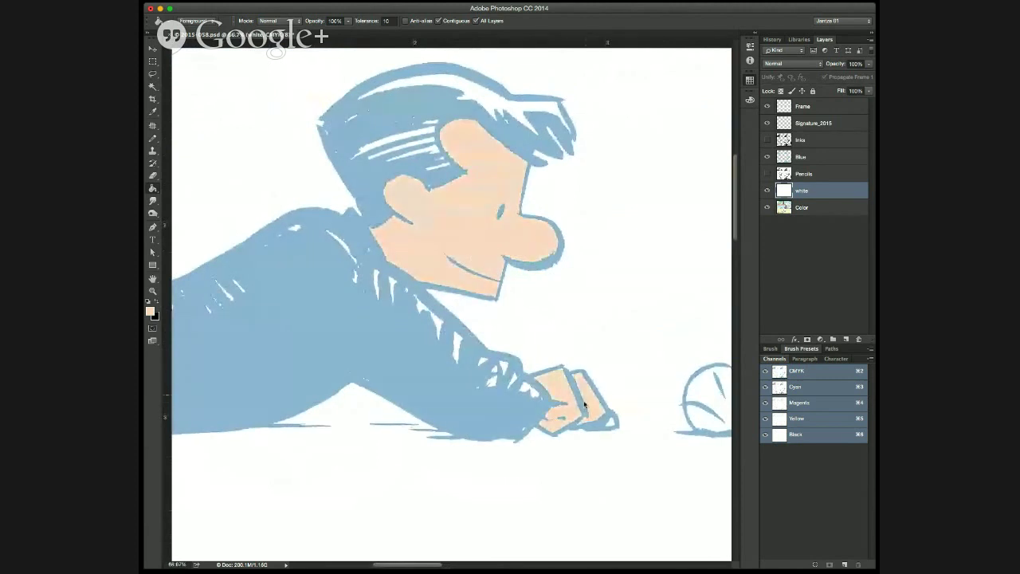
Fill the large highlight and smaller white streaks in the man's hair with brown.
{"action": "left_click_drag", "start_coordinate": [397, 475], "coordinate": [472, 514]}
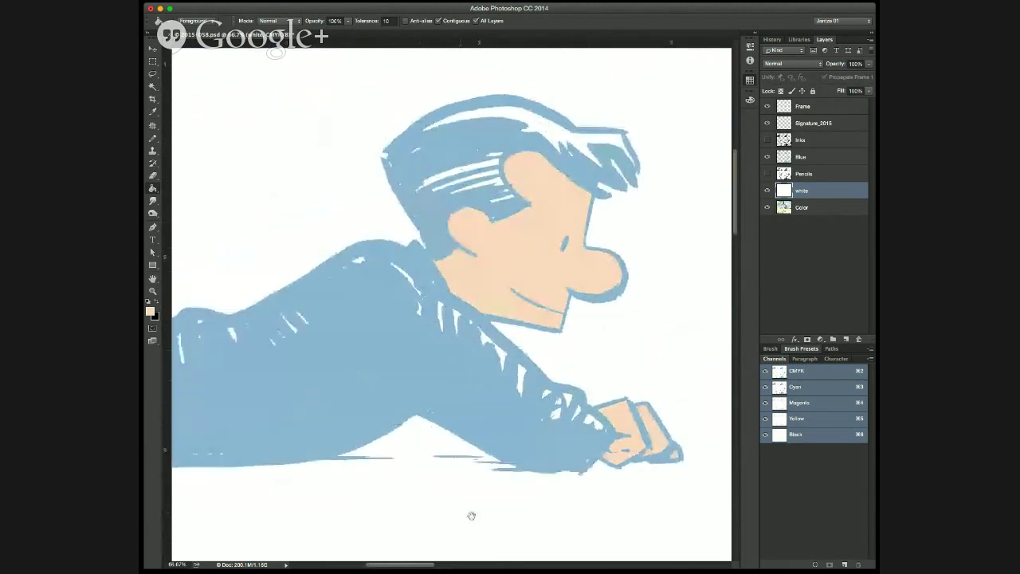
{"action": "left_click", "coordinate": [693, 167]}
{"action": "left_click", "coordinate": [579, 145]}
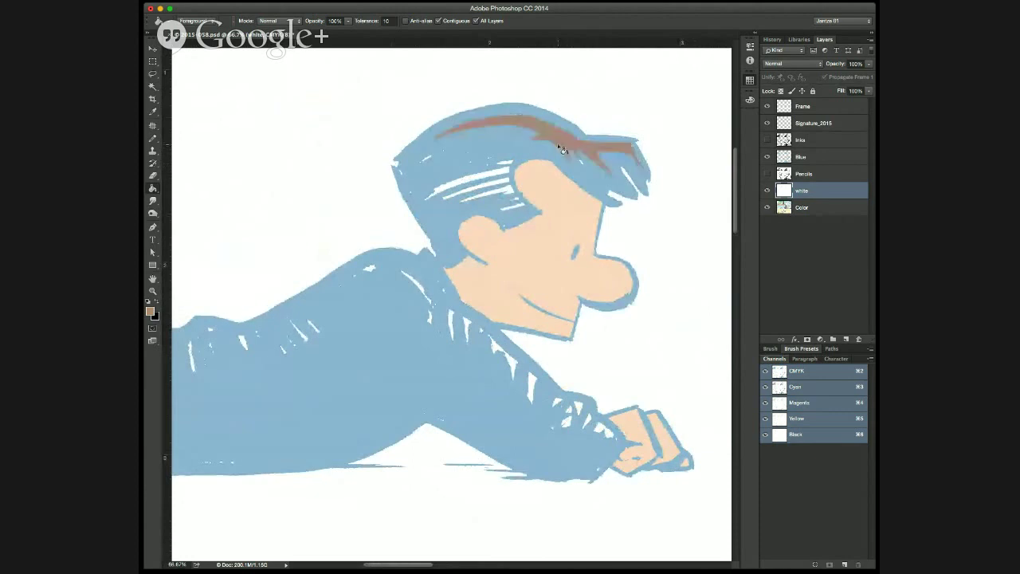
{"action": "left_click", "coordinate": [519, 205]}
{"action": "left_click", "coordinate": [508, 190]}
{"action": "left_click", "coordinate": [506, 162]}
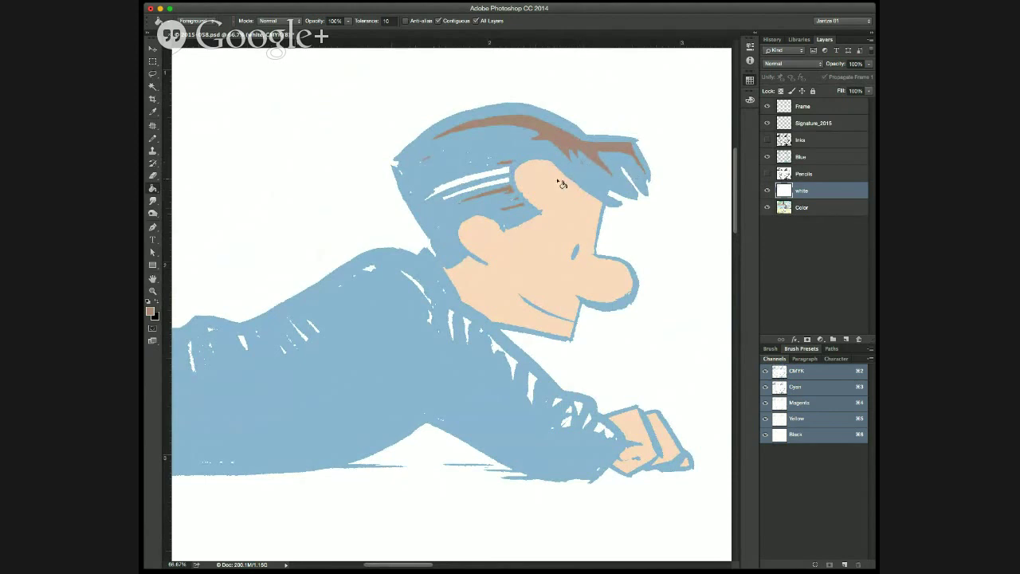
{"action": "left_click", "coordinate": [638, 188]}
Fill the white highlights on the man's shoulder and upper sleeve with dark purple-grey.
{"action": "left_click", "coordinate": [417, 285]}
{"action": "left_click", "coordinate": [431, 319]}
{"action": "left_click", "coordinate": [452, 325]}
{"action": "left_click", "coordinate": [466, 328]}
{"action": "left_click", "coordinate": [496, 347]}
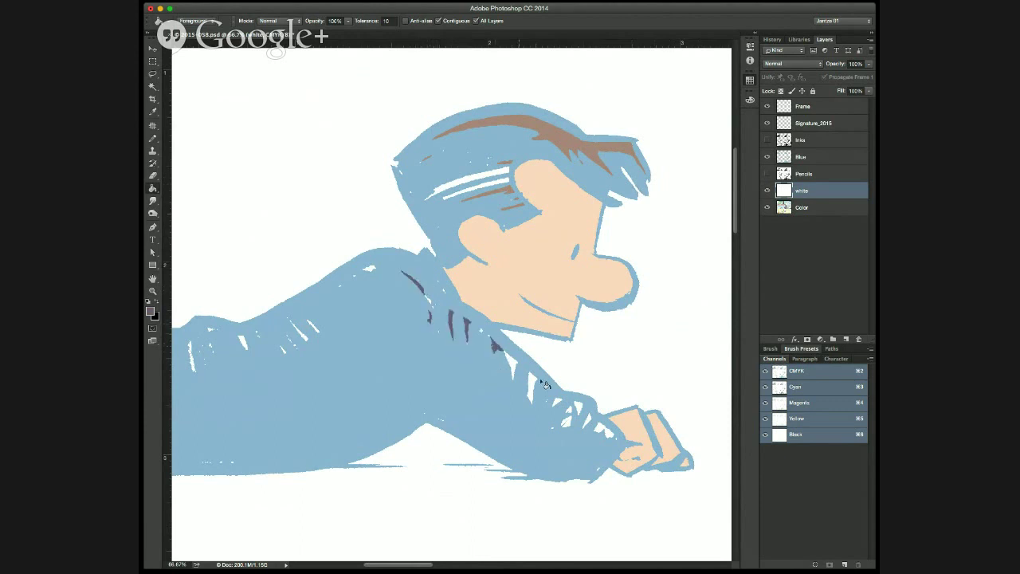
{"action": "left_click", "coordinate": [532, 389]}
{"action": "left_click", "coordinate": [510, 365]}
Paint over the small white gaps near the man's cuff and shoulder in dark purple-grey with the Pencil tool.
{"action": "key", "text": "b"}
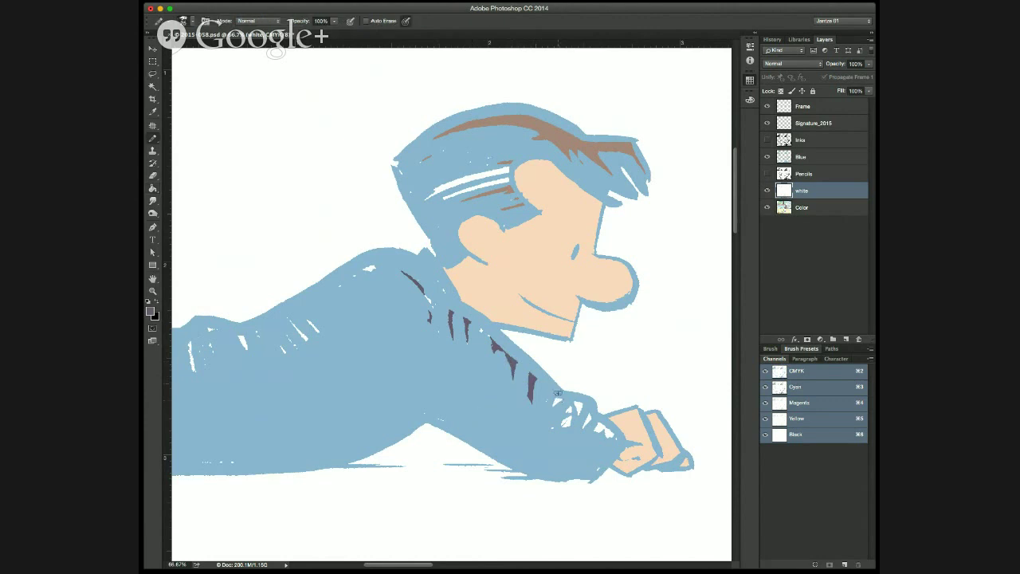
{"action": "mouse_move", "coordinate": [574, 403]}
{"action": "left_mouse_down"}
{"action": "mouse_move", "coordinate": [578, 434]}
{"action": "mouse_move", "coordinate": [590, 408]}
{"action": "mouse_move", "coordinate": [587, 420]}
{"action": "mouse_move", "coordinate": [543, 396]}
{"action": "mouse_move", "coordinate": [583, 423]}
{"action": "mouse_move", "coordinate": [600, 387]}
{"action": "mouse_move", "coordinate": [616, 437]}
{"action": "left_mouse_up"}
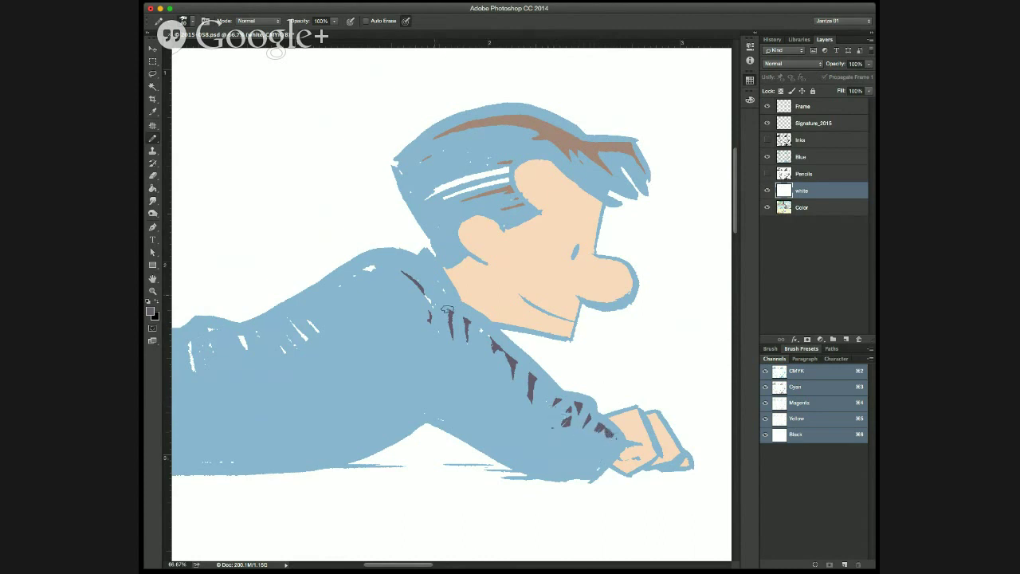
{"action": "left_click_drag", "start_coordinate": [428, 299], "coordinate": [431, 306]}
Lasso the man's back and torso and fill the selection with dark purple-grey, with the Paint Bucket's All Layers option off.
{"action": "left_click_drag", "start_coordinate": [448, 423], "coordinate": [583, 452]}
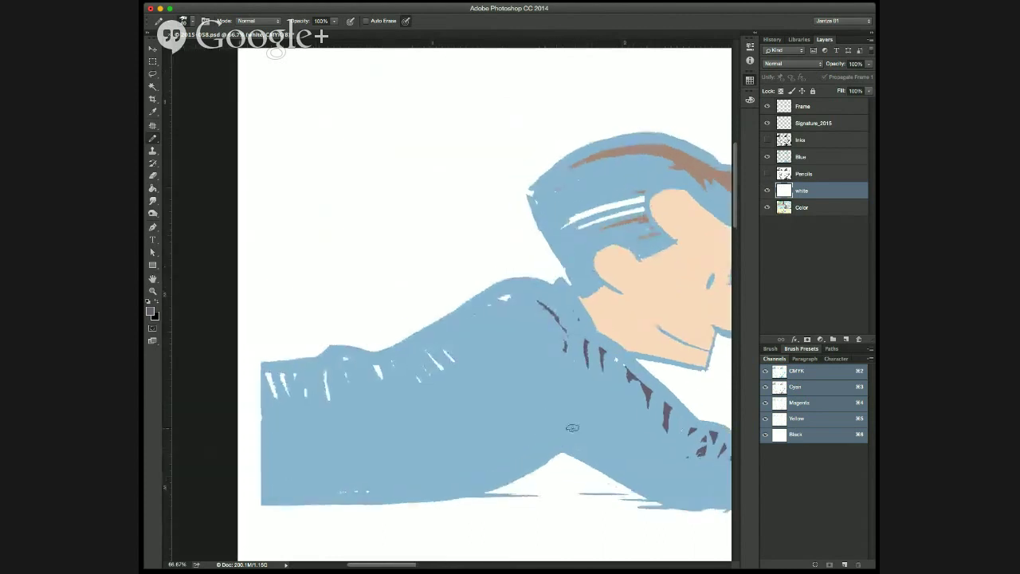
{"action": "key", "text": "l"}
{"action": "mouse_move", "coordinate": [450, 325]}
{"action": "left_mouse_down"}
{"action": "mouse_move", "coordinate": [264, 376]}
{"action": "mouse_move", "coordinate": [270, 443]}
{"action": "mouse_move", "coordinate": [305, 490]}
{"action": "mouse_move", "coordinate": [416, 487]}
{"action": "mouse_move", "coordinate": [535, 318]}
{"action": "mouse_move", "coordinate": [527, 285]}
{"action": "left_mouse_up"}
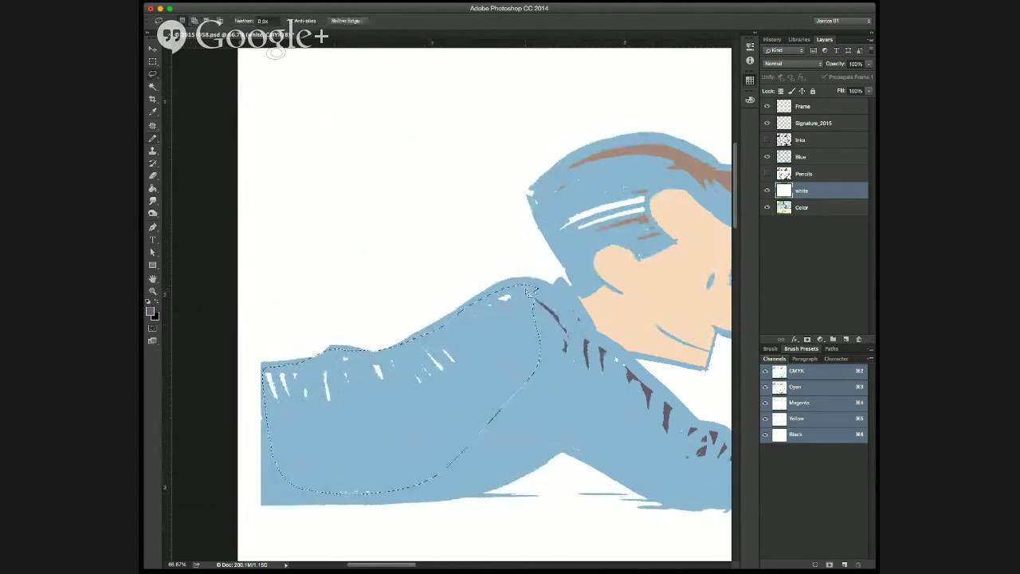
{"action": "key", "text": "g"}
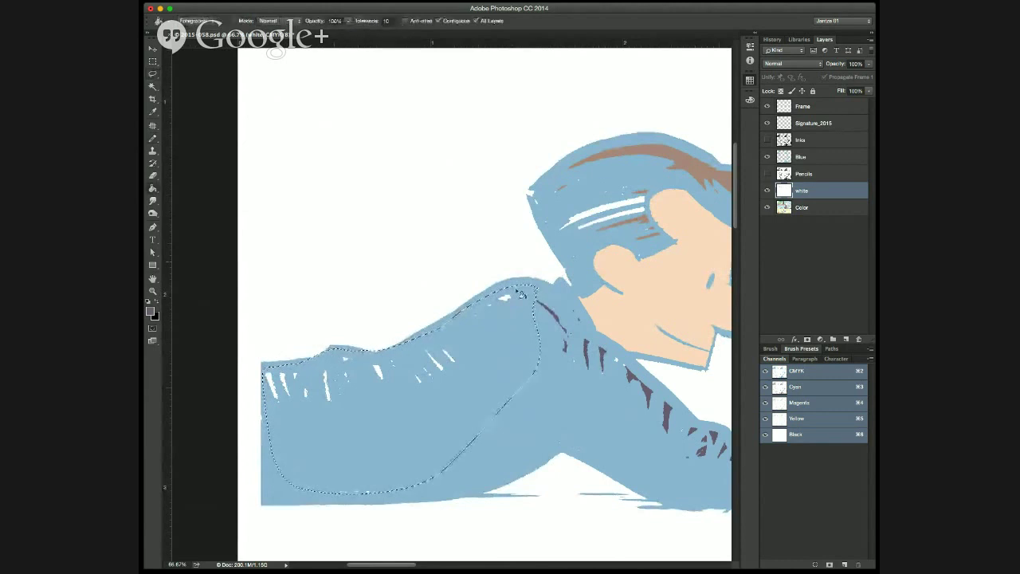
{"action": "left_click", "coordinate": [486, 21]}
{"action": "left_click", "coordinate": [507, 300]}
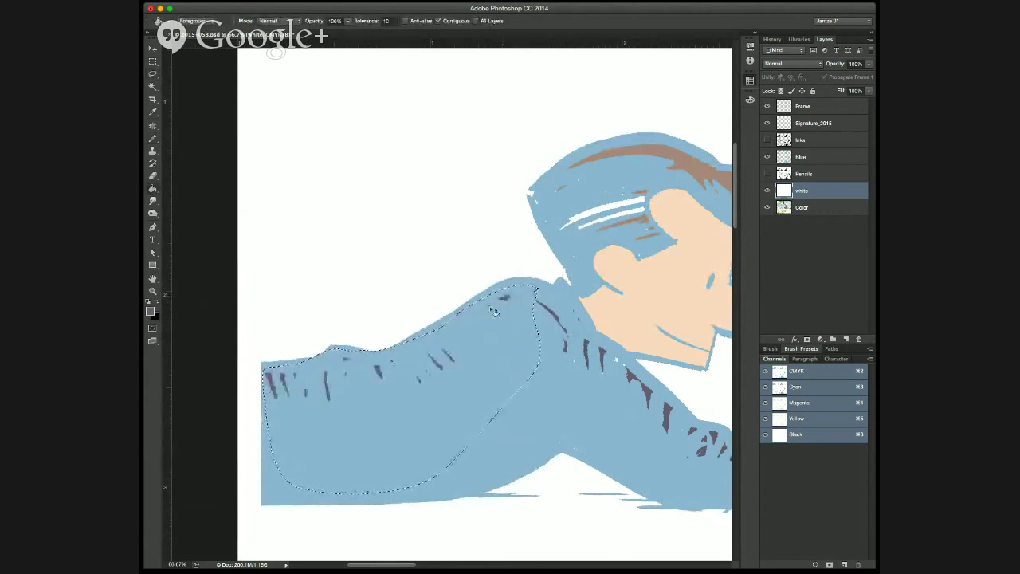
Toggle the Blue layer's visibility to check the flat colours beneath the line art.
{"action": "left_click", "coordinate": [769, 157]}
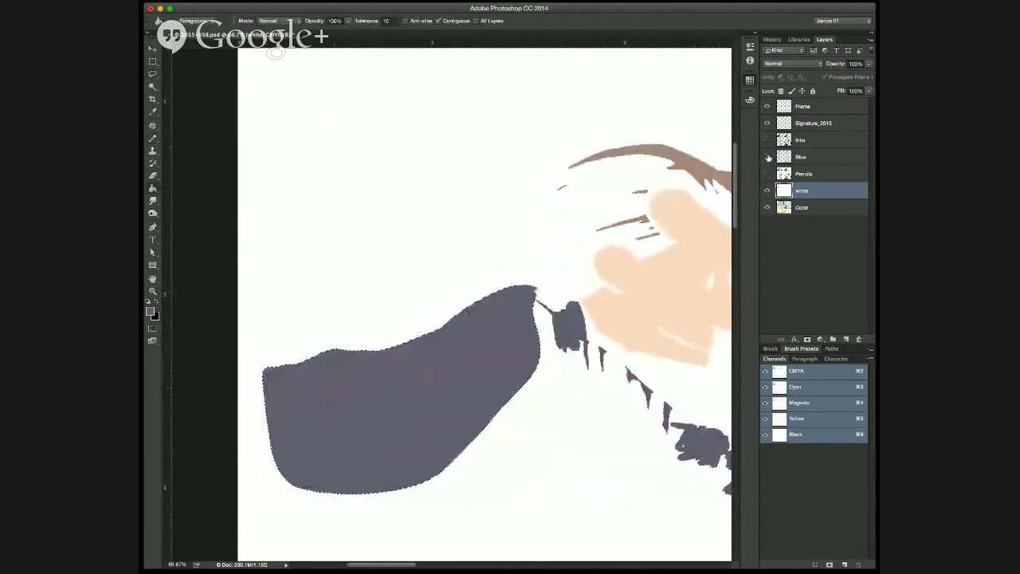
{"action": "left_click", "coordinate": [769, 157]}
{"action": "left_click", "coordinate": [768, 157]}
{"action": "left_click", "coordinate": [768, 157]}
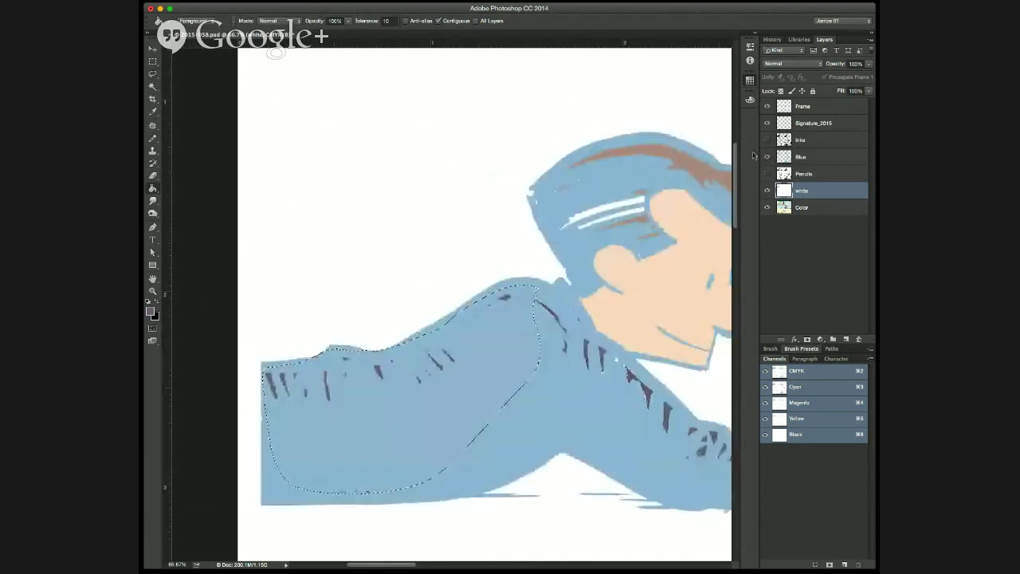
Clear the selection around the man's torso and sample the brown from his hair with the Pencil tool active.
{"action": "key", "text": "m"}
{"action": "key", "text": "super+d"}
{"action": "key", "text": "b"}
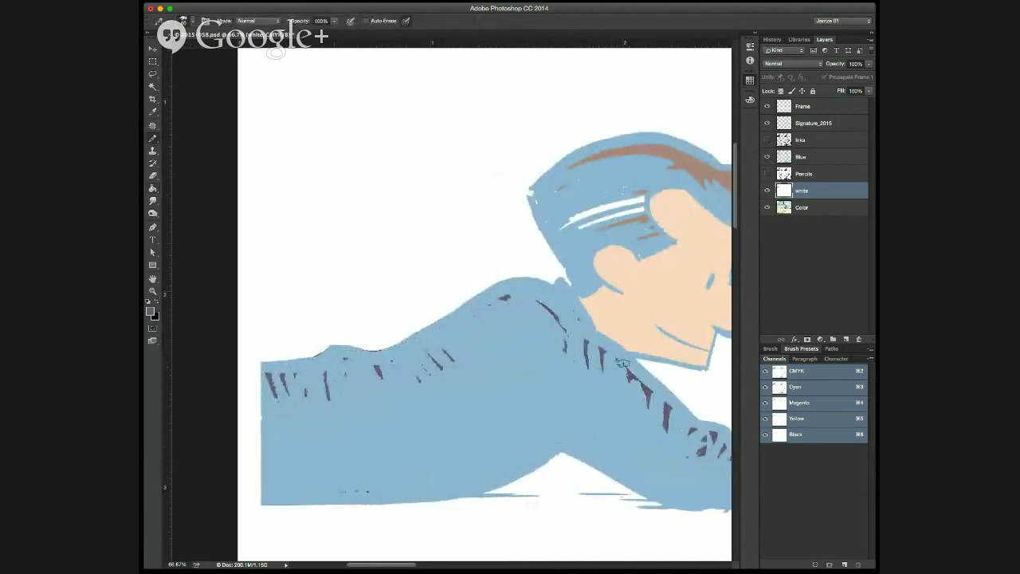
{"action": "left_click_drag", "start_coordinate": [415, 406], "coordinate": [232, 421]}
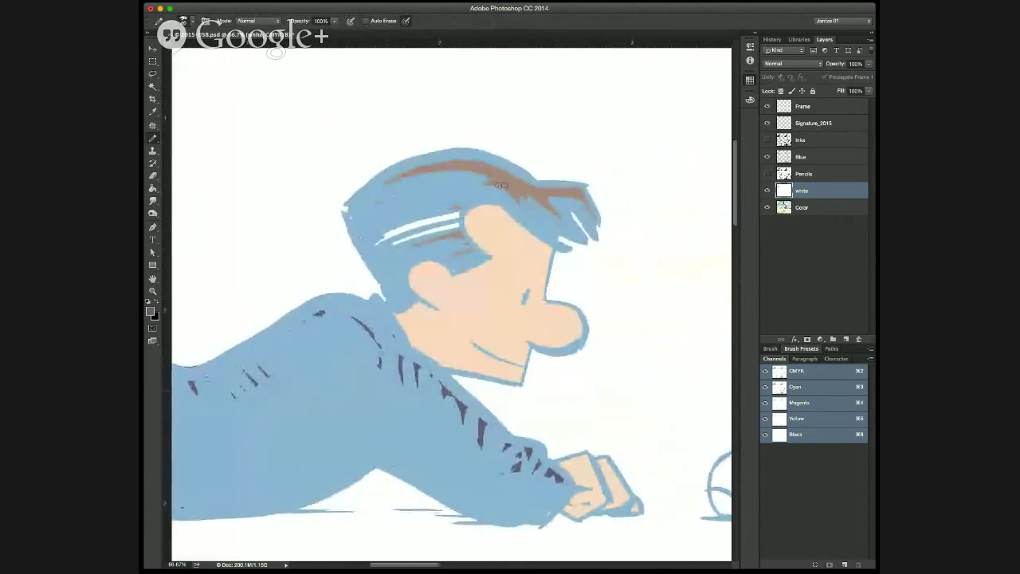
{"action": "left_click", "coordinate": [460, 253], "text": "alt"}
Try to fill the boy's shirt with green on the white layer, and undo the fill.
{"action": "left_click_drag", "start_coordinate": [563, 405], "coordinate": [249, 381]}
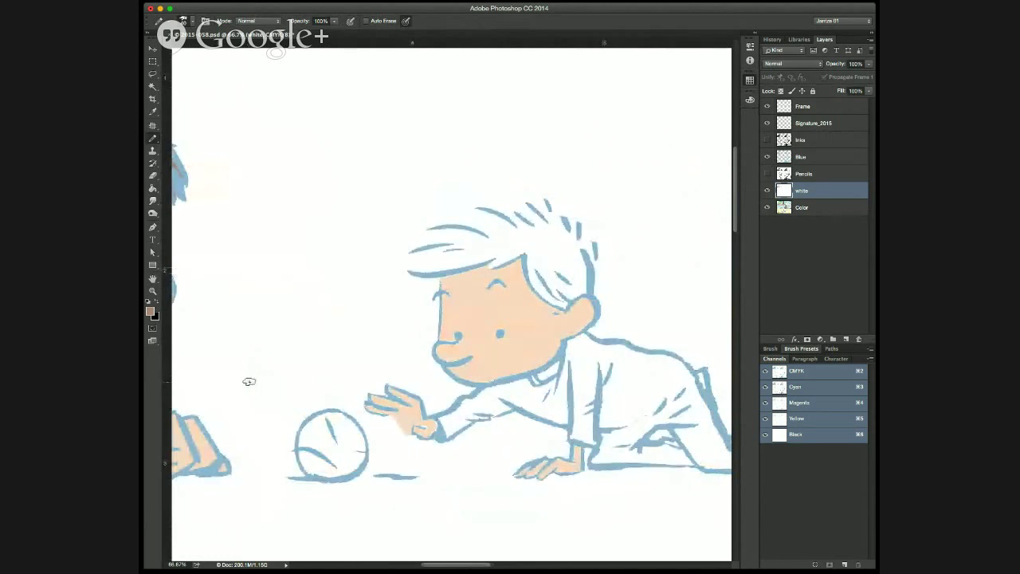
{"action": "left_click_drag", "start_coordinate": [476, 458], "coordinate": [318, 434]}
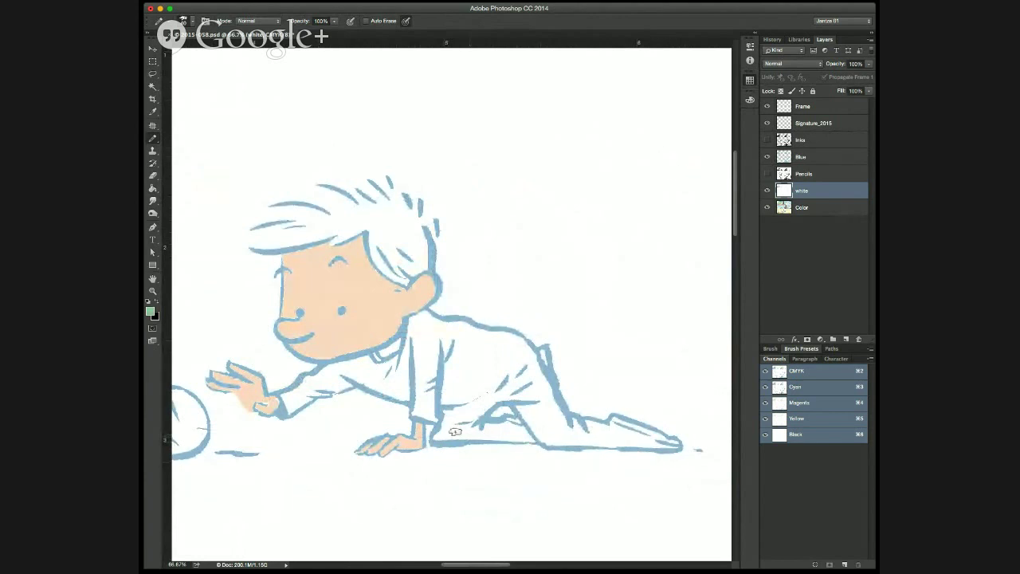
{"action": "key", "text": "g"}
{"action": "left_click", "coordinate": [399, 393]}
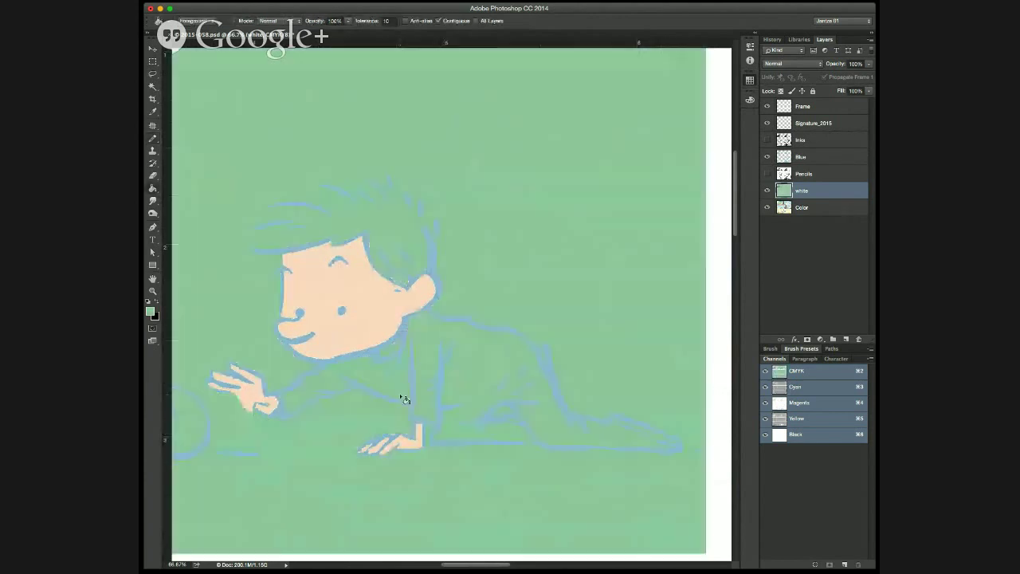
{"action": "key", "text": "super+z"}
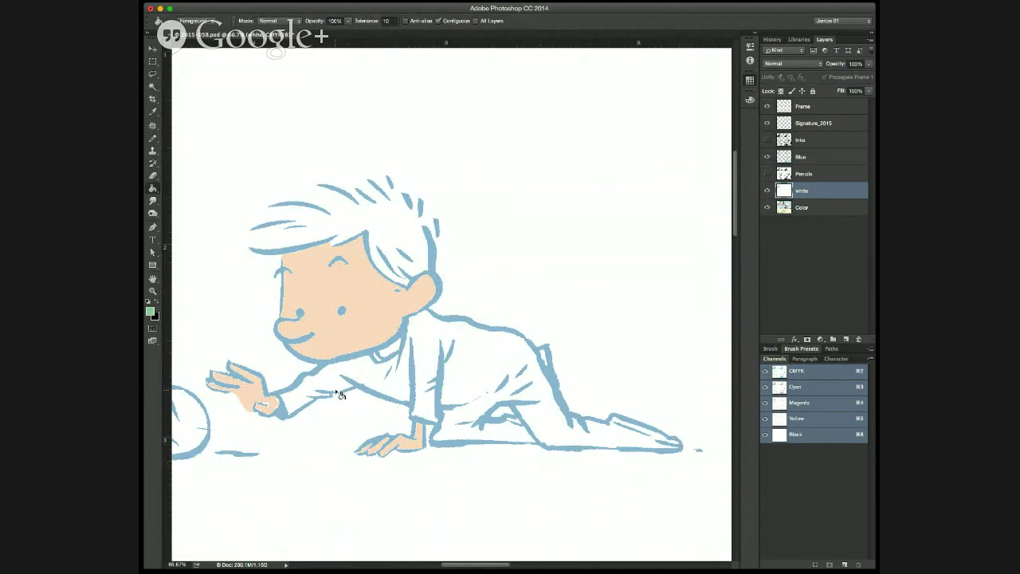
Try to close the gap under the boy's outstretched sleeve with a green Pencil dab and refill the shirt, undoing the fill.
{"action": "key", "text": "b"}
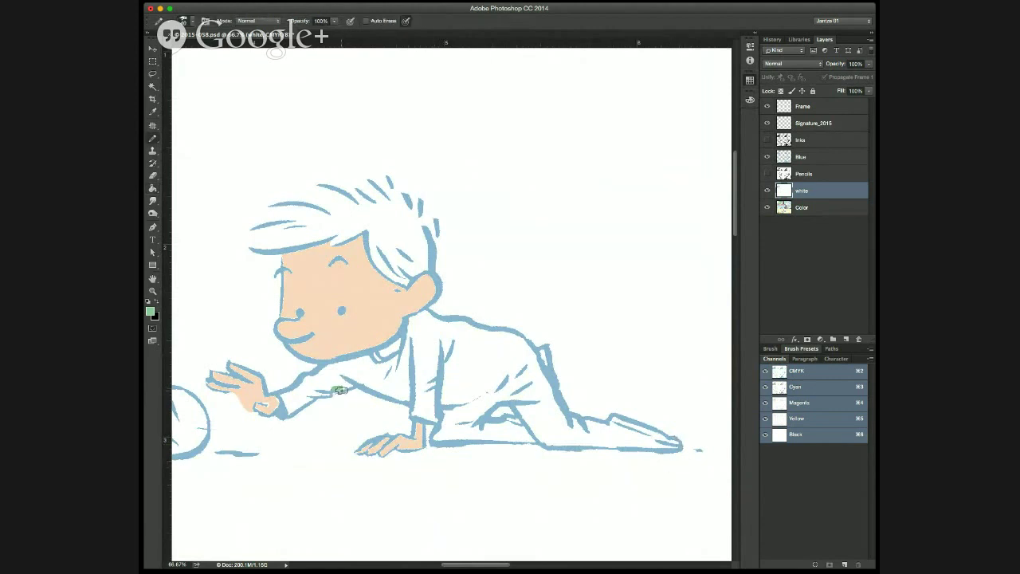
{"action": "key", "text": "g"}
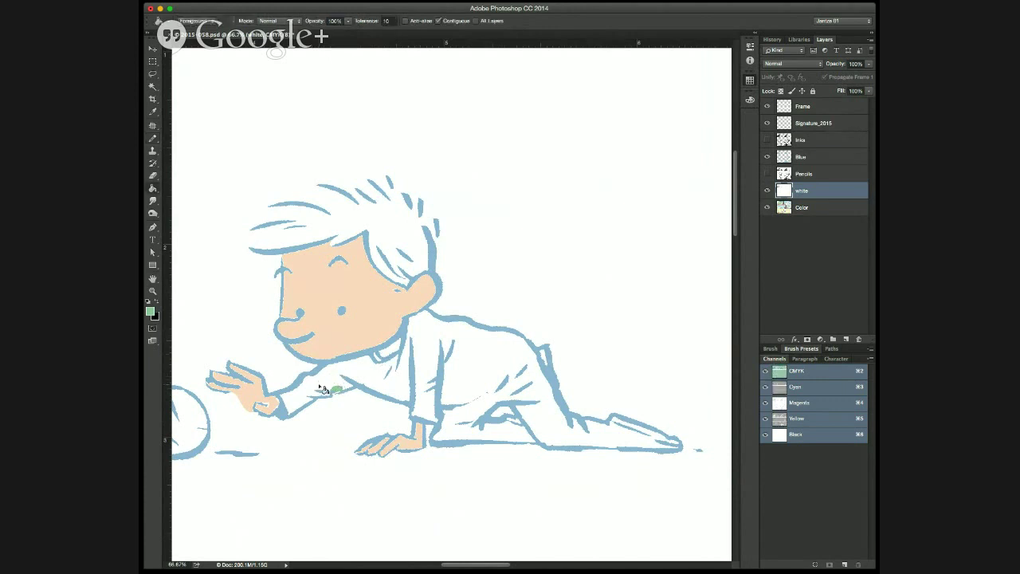
{"action": "left_click", "coordinate": [321, 389]}
{"action": "scroll", "coordinate": [474, 429], "scroll_direction": "up", "scroll_amount": 3}
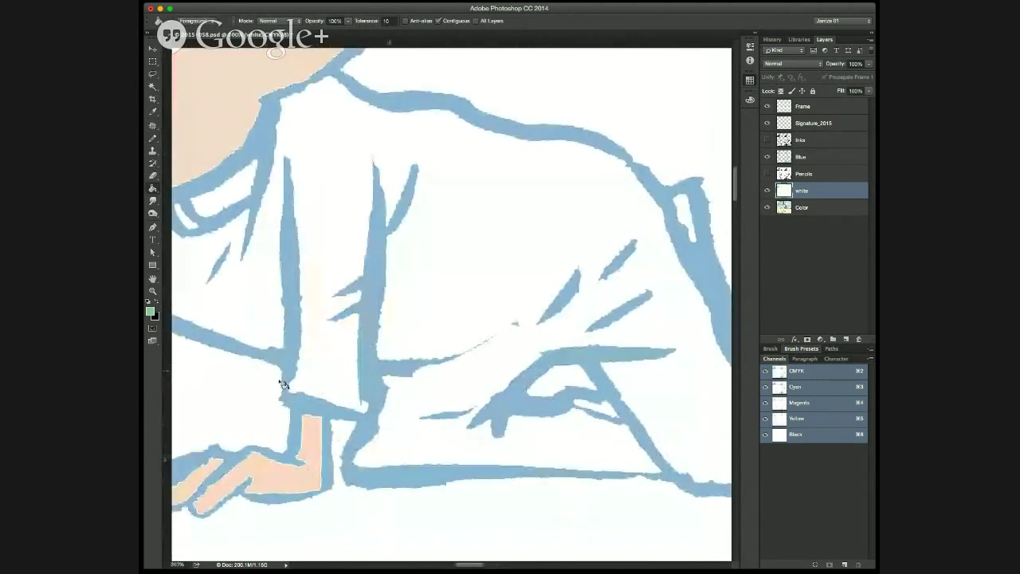
{"action": "left_click_drag", "start_coordinate": [502, 396], "coordinate": [681, 429]}
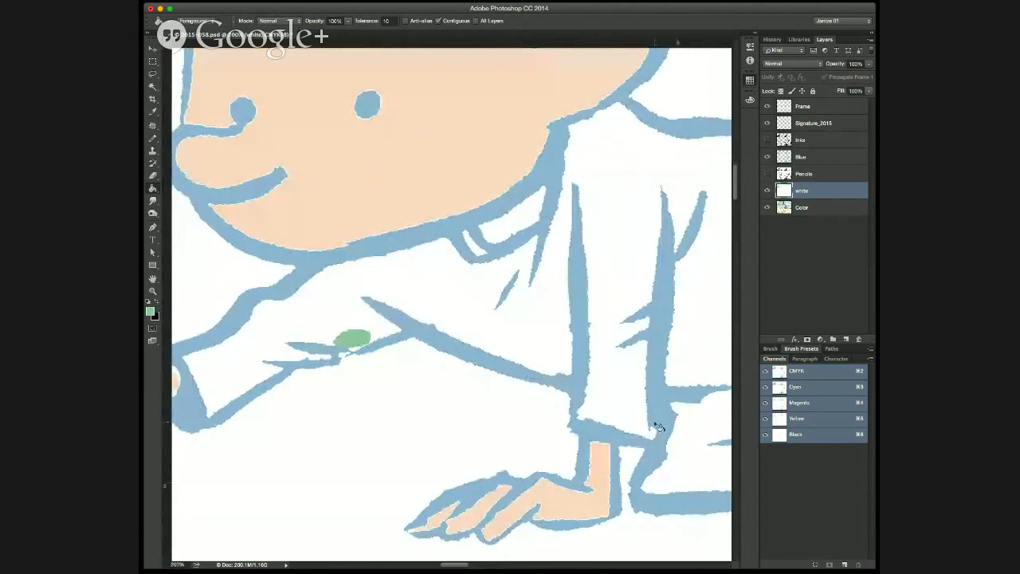
{"action": "key", "text": "b"}
{"action": "left_click_drag", "start_coordinate": [352, 343], "coordinate": [366, 337]}
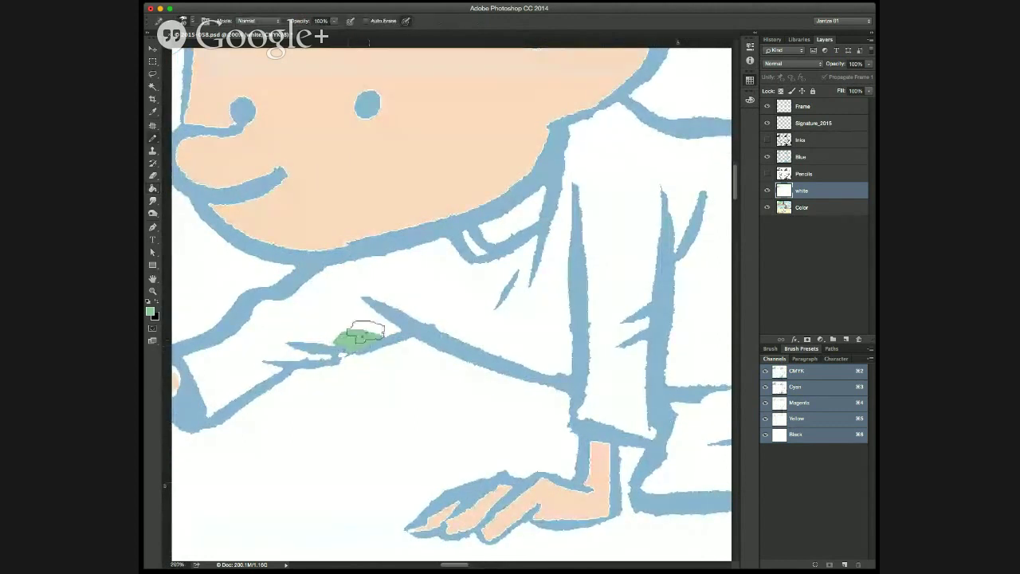
{"action": "key", "text": "g"}
{"action": "left_click", "coordinate": [330, 335]}
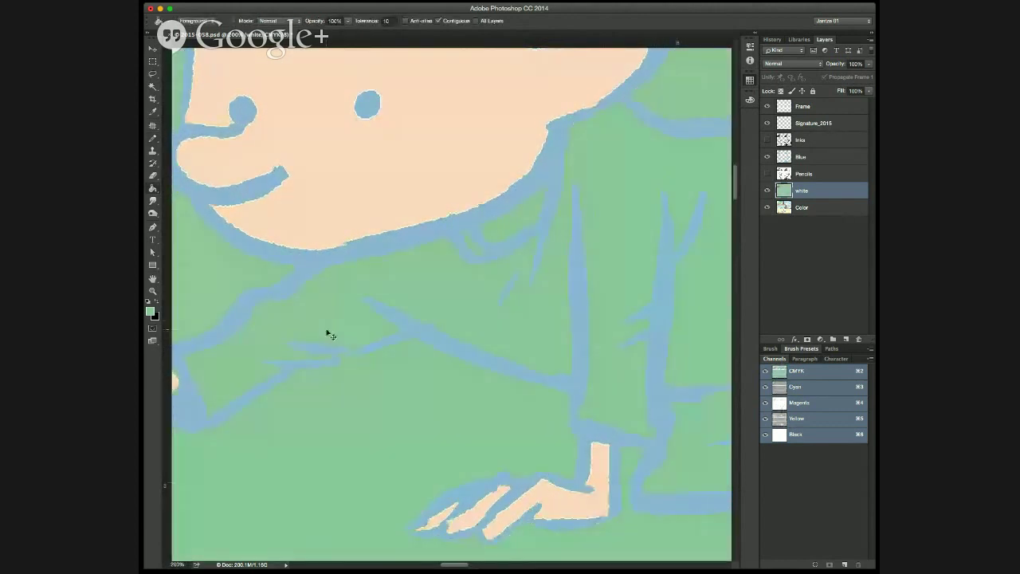
{"action": "key", "text": "ctrl+z"}
Turn on the Paint Bucket's All Layers option.
{"action": "scroll", "coordinate": [619, 447], "scroll_direction": "right", "scroll_amount": 6}
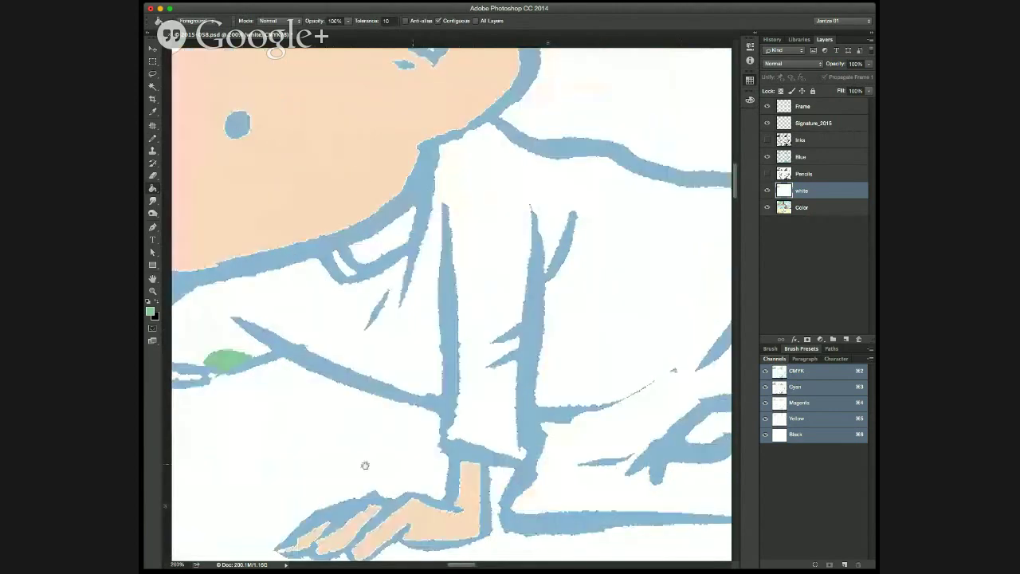
{"action": "scroll", "coordinate": [482, 439], "scroll_direction": "down", "scroll_amount": 5}
{"action": "scroll", "coordinate": [481, 439], "scroll_direction": "right", "scroll_amount": 3}
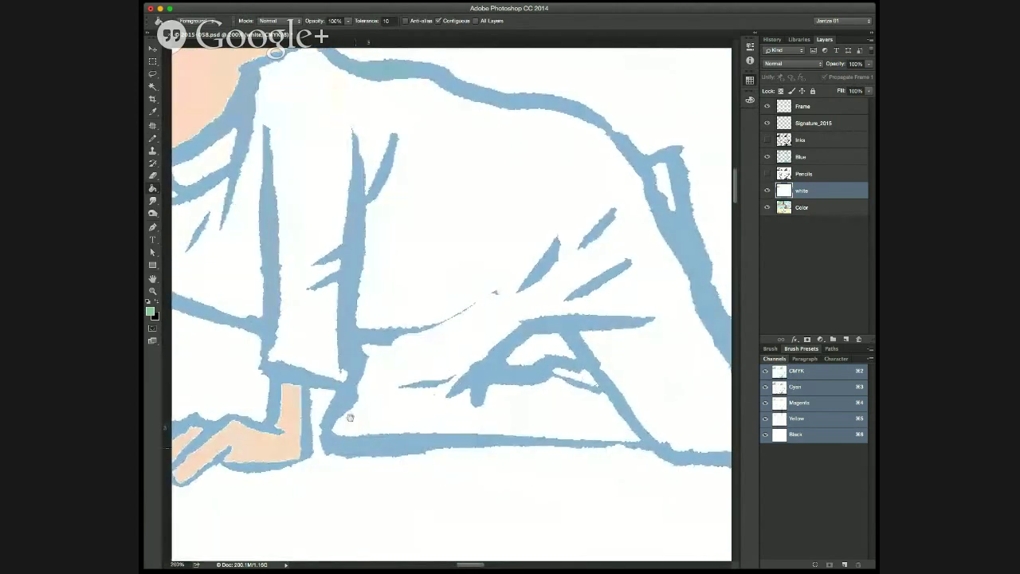
{"action": "mouse_move", "coordinate": [651, 479]}
{"action": "left_mouse_down"}
{"action": "mouse_move", "coordinate": [387, 471]}
{"action": "mouse_move", "coordinate": [248, 437]}
{"action": "mouse_move", "coordinate": [442, 451]}
{"action": "mouse_move", "coordinate": [495, 421]}
{"action": "left_mouse_up"}
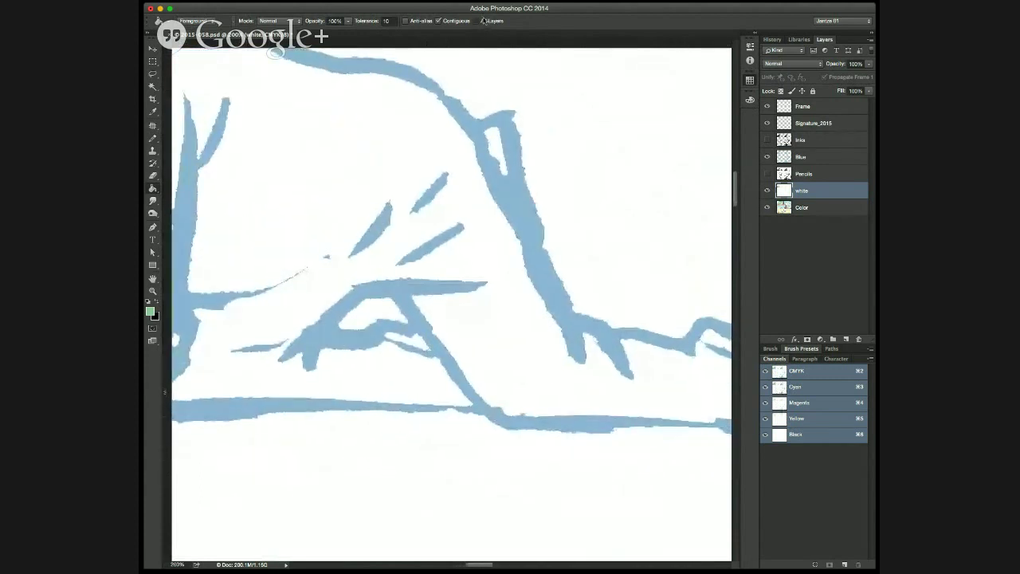
{"action": "key", "text": "t"}
{"action": "left_click", "coordinate": [353, 199]}
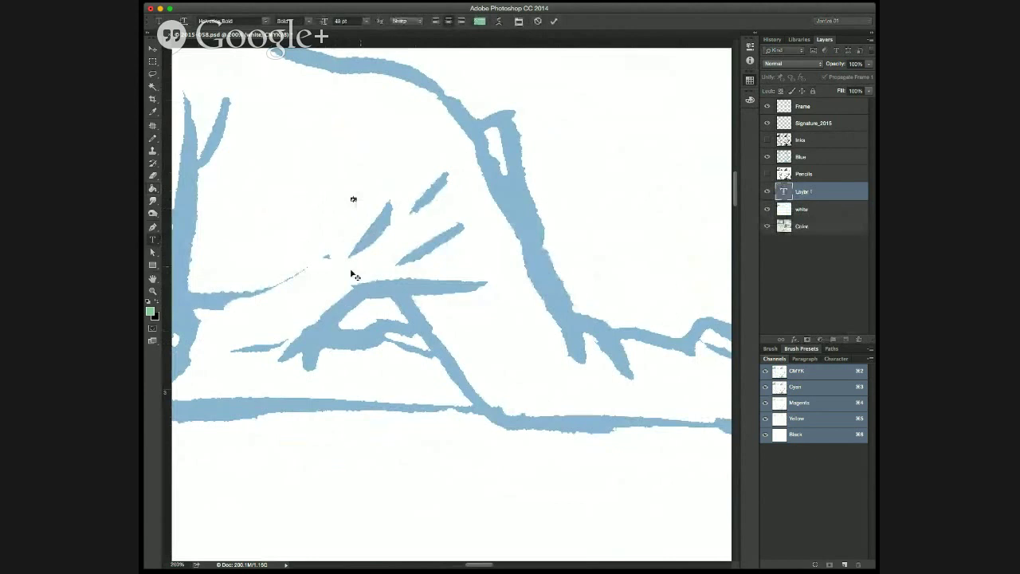
{"action": "left_click", "coordinate": [154, 61]}
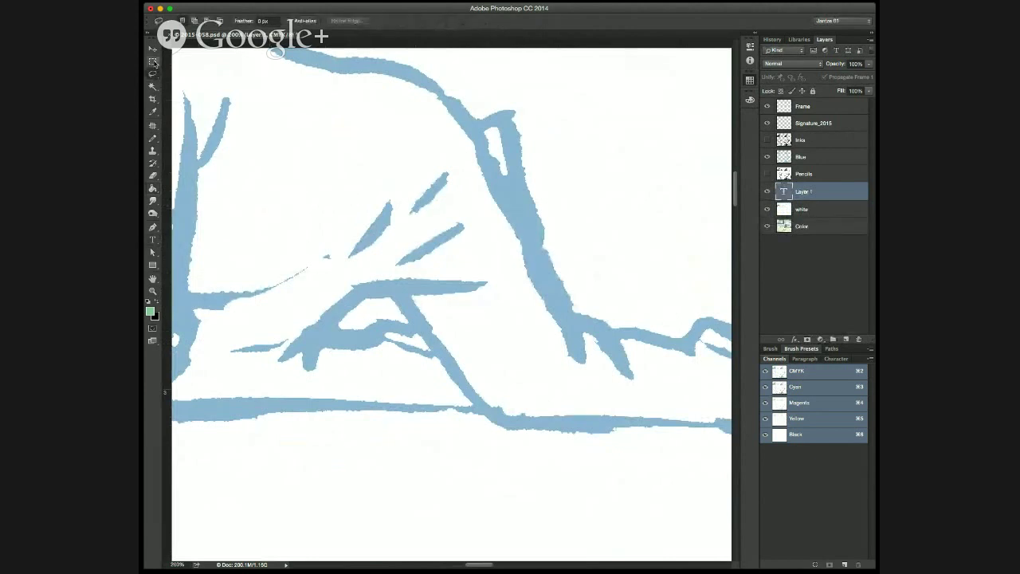
{"action": "key", "text": "g"}
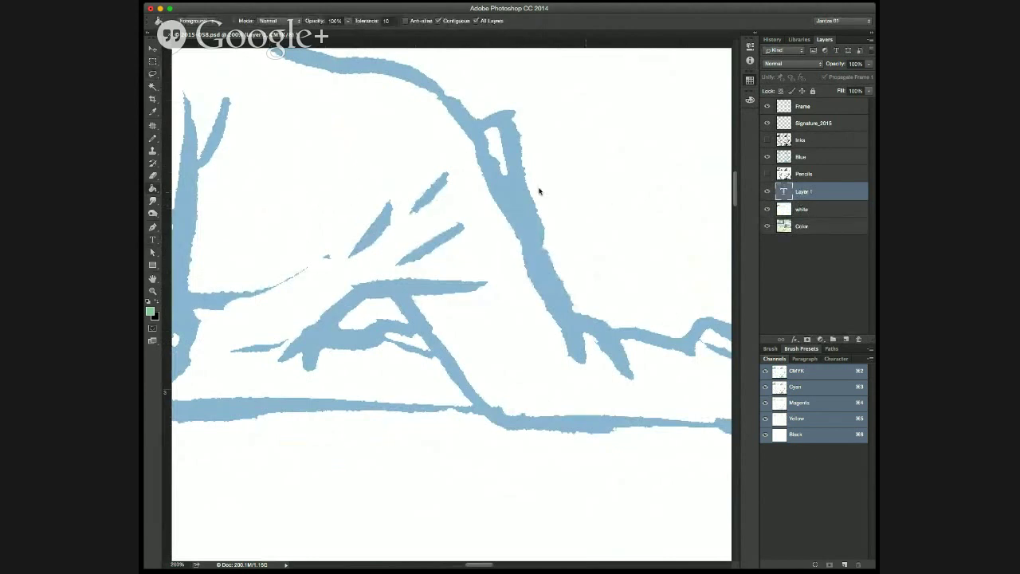
{"action": "left_click_drag", "start_coordinate": [808, 192], "coordinate": [860, 339]}
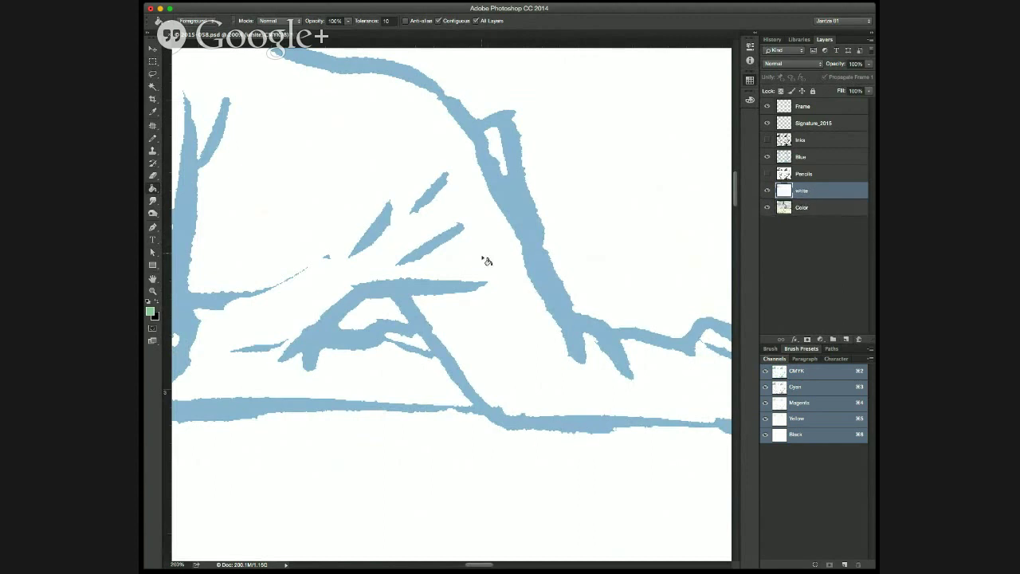
Fill the boy's clothes with green on the white layer, and his neck opening with the skin tone sampled from his face.
{"action": "left_click", "coordinate": [452, 315]}
{"action": "scroll", "coordinate": [445, 337], "scroll_direction": "down", "scroll_amount": 2}
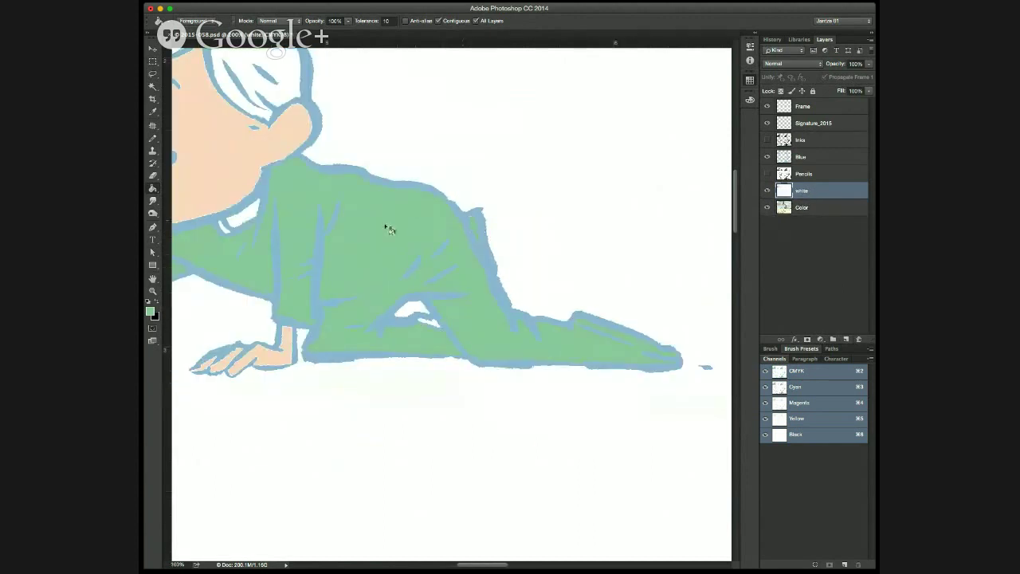
{"action": "left_click", "coordinate": [238, 185], "text": "alt"}
{"action": "left_click", "coordinate": [253, 217]}
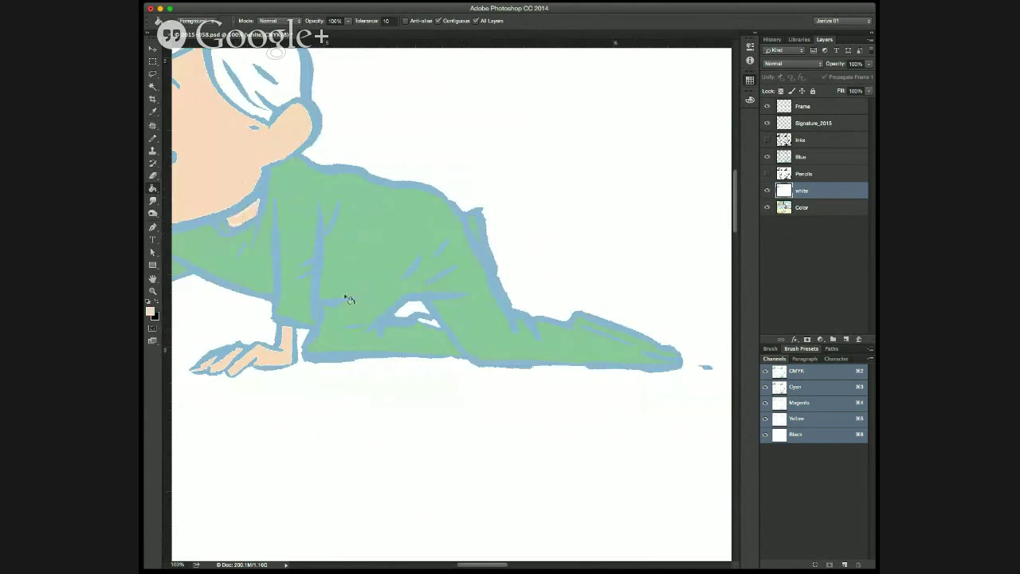
{"action": "left_click", "coordinate": [386, 261], "text": "alt"}
Hide the white layer to examine the Color layer's flat colours across the strip's panels, and show the white layer again.
{"action": "left_click_drag", "start_coordinate": [551, 447], "coordinate": [699, 526]}
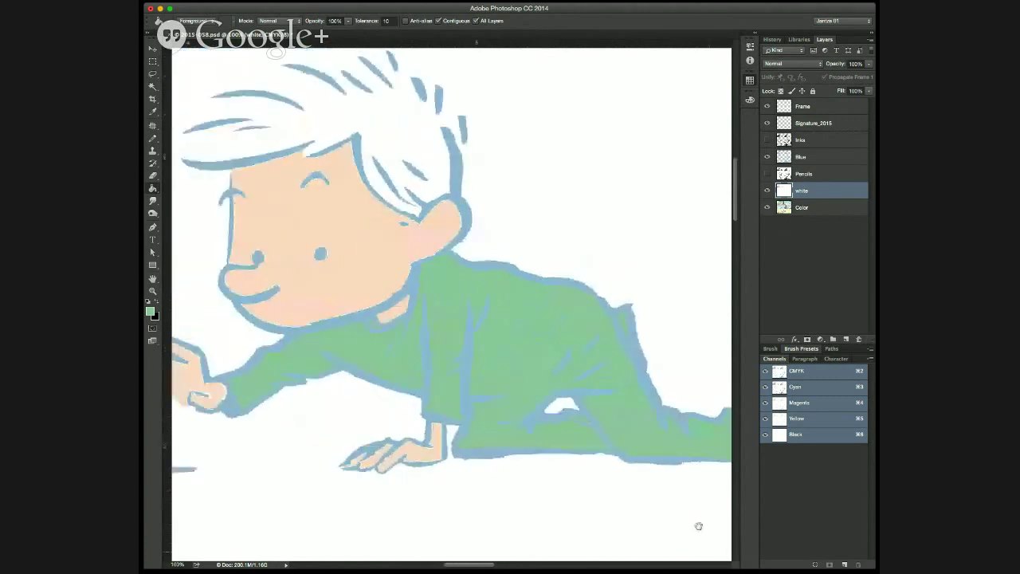
{"action": "left_click_drag", "start_coordinate": [559, 469], "coordinate": [703, 485]}
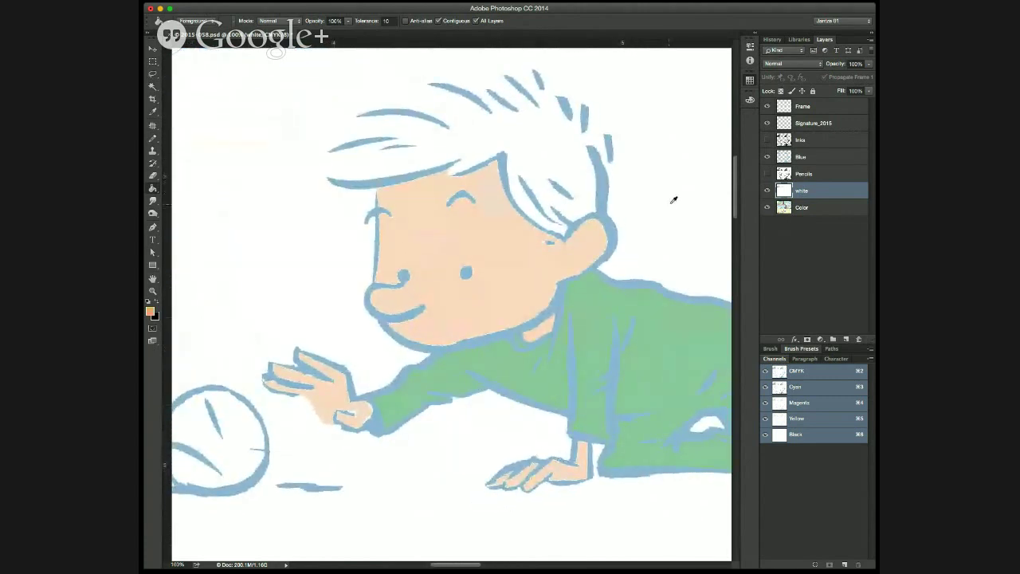
{"action": "left_click", "coordinate": [768, 191]}
{"action": "left_click_drag", "start_coordinate": [623, 452], "coordinate": [353, 349]}
{"action": "scroll", "coordinate": [353, 348], "scroll_direction": "down", "scroll_amount": 3}
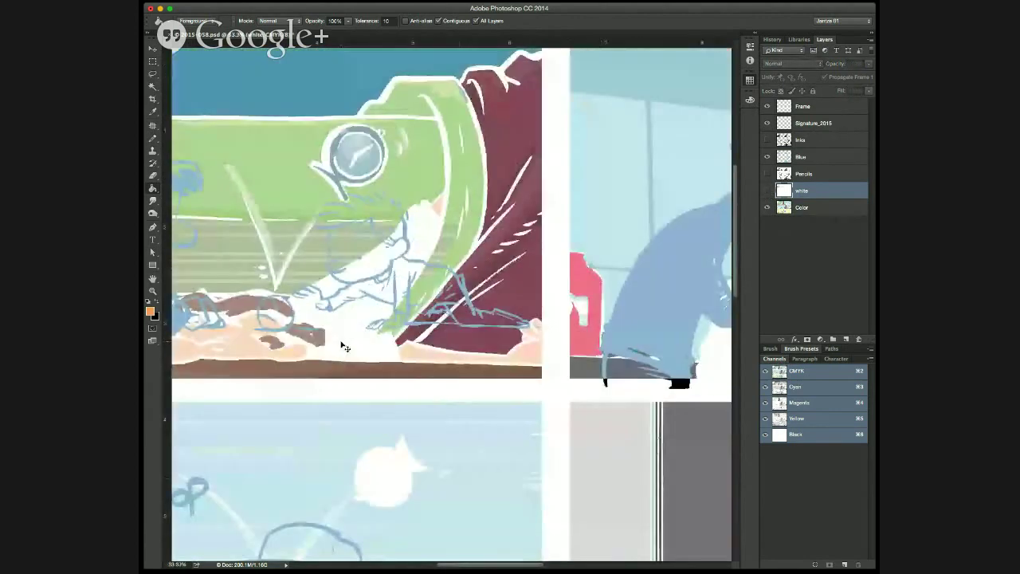
{"action": "left_click_drag", "start_coordinate": [513, 458], "coordinate": [181, 332]}
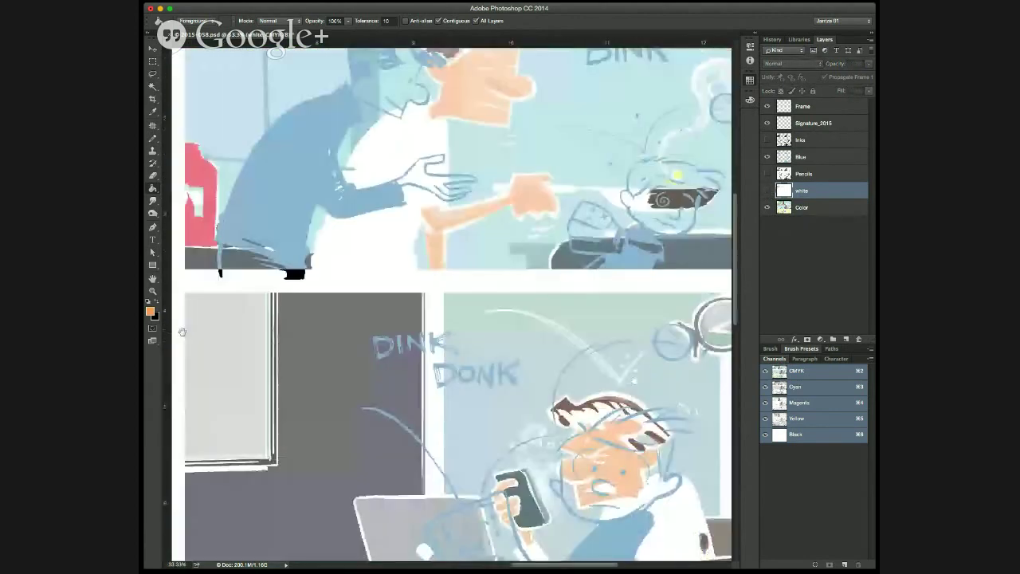
{"action": "scroll", "coordinate": [586, 211], "scroll_direction": "down", "scroll_amount": 3}
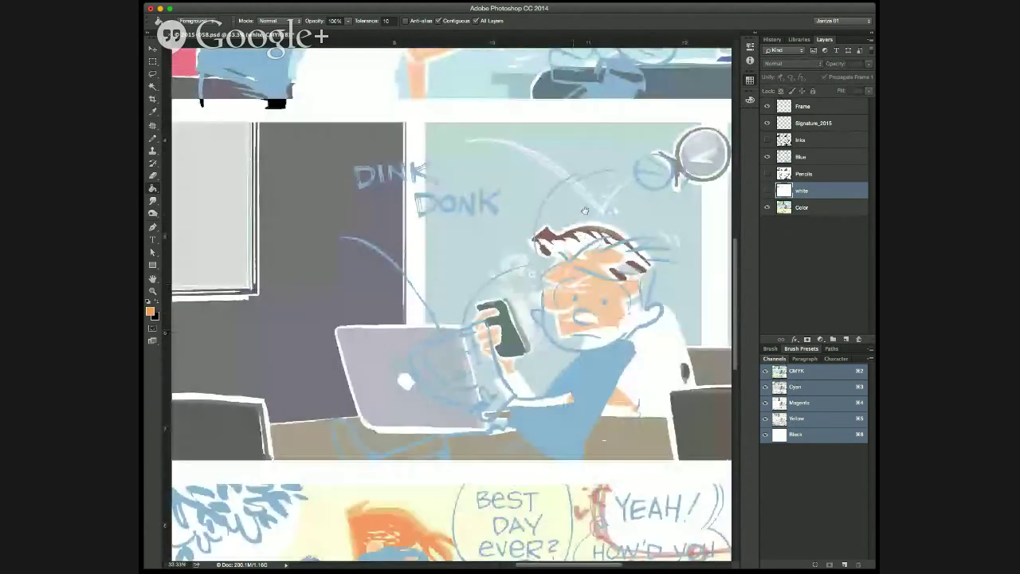
{"action": "scroll", "coordinate": [585, 210], "scroll_direction": "down", "scroll_amount": 4}
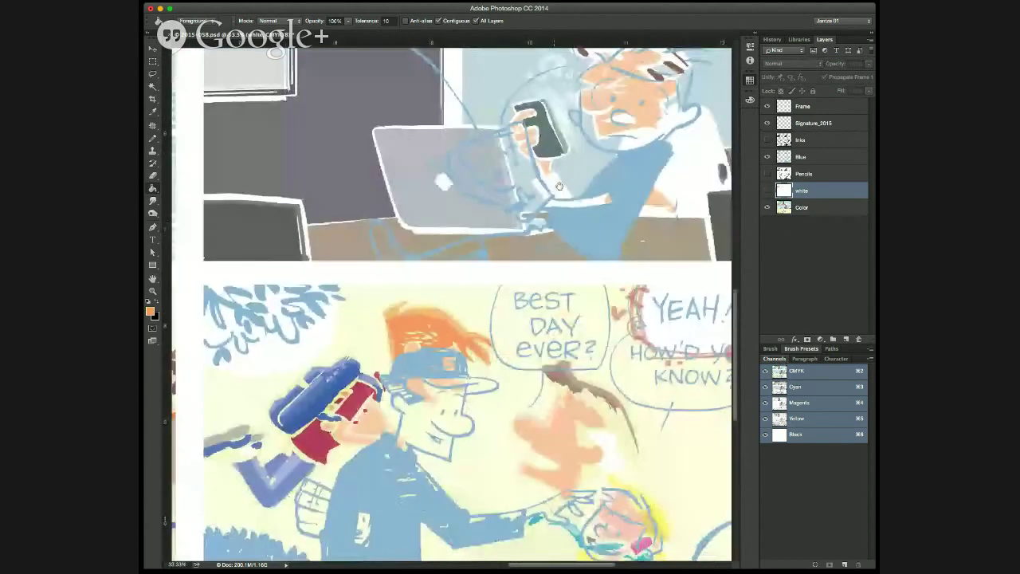
{"action": "key", "text": "super+comma"}
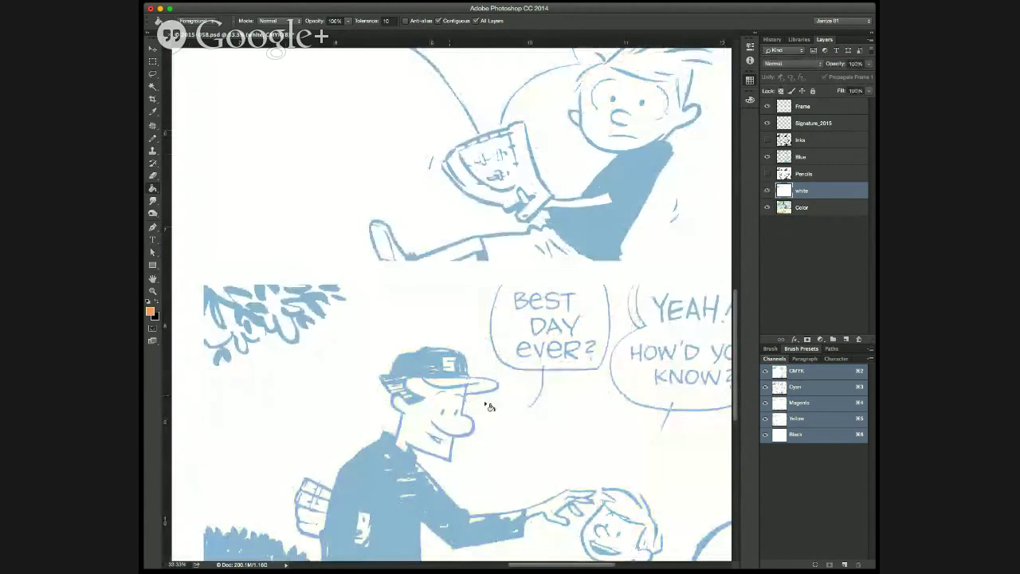
{"action": "left_click_drag", "start_coordinate": [478, 279], "coordinate": [628, 509]}
{"action": "left_click_drag", "start_coordinate": [470, 285], "coordinate": [675, 522]}
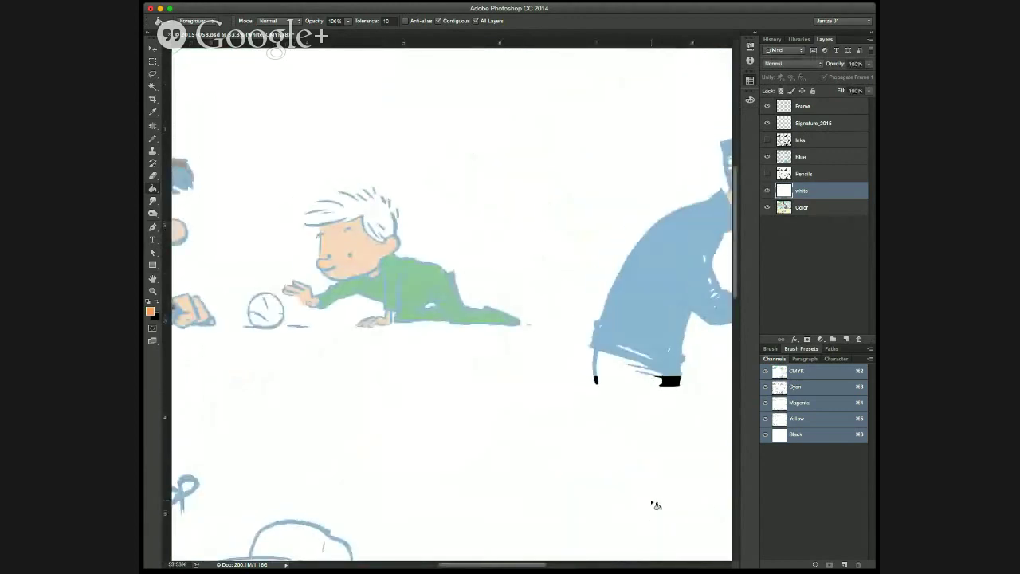
Paint orange strokes along the boy's hair tips with the Pencil tool and fill the rest of his hair with orange.
{"action": "key", "text": "b"}
{"action": "mouse_move", "coordinate": [307, 222]}
{"action": "left_mouse_down"}
{"action": "mouse_move", "coordinate": [354, 206]}
{"action": "mouse_move", "coordinate": [336, 197]}
{"action": "mouse_move", "coordinate": [363, 204]}
{"action": "mouse_move", "coordinate": [365, 186]}
{"action": "mouse_move", "coordinate": [389, 212]}
{"action": "left_mouse_up"}
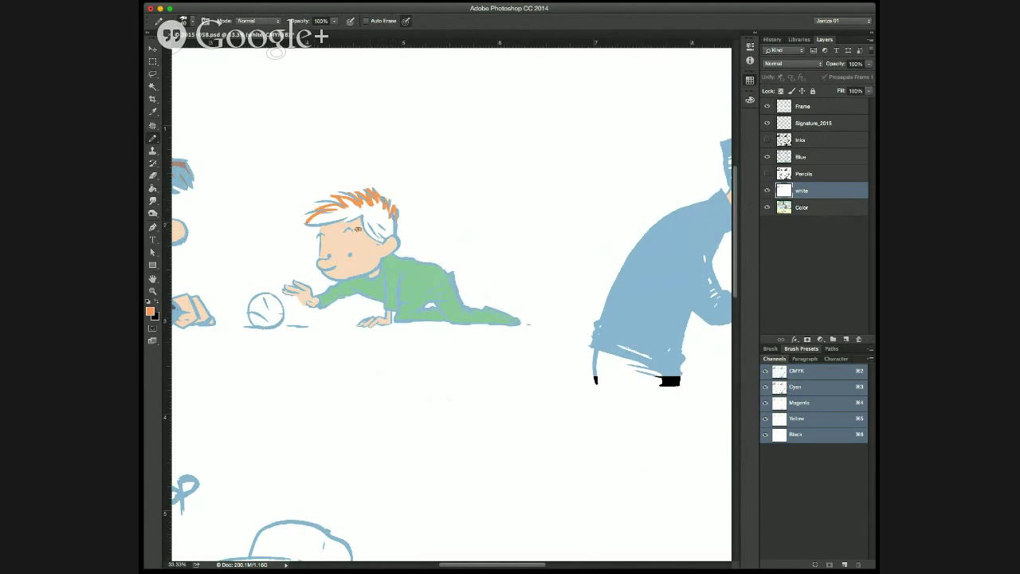
{"action": "key", "text": "g"}
{"action": "left_click", "coordinate": [335, 219]}
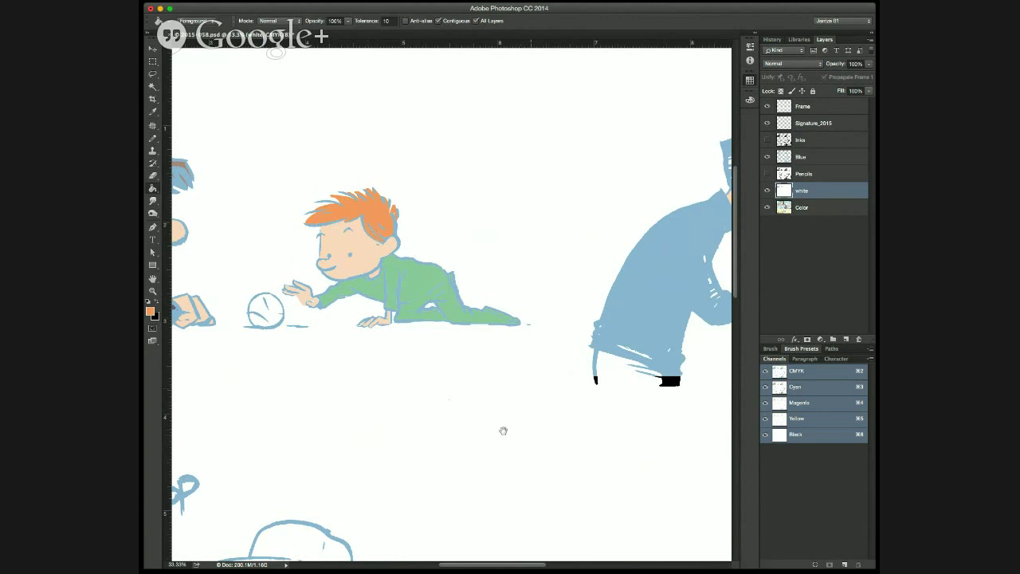
Review the flat colours across the top row of characters and the uncoloured boy with the baseball glove below.
{"action": "left_click_drag", "start_coordinate": [503, 430], "coordinate": [382, 412]}
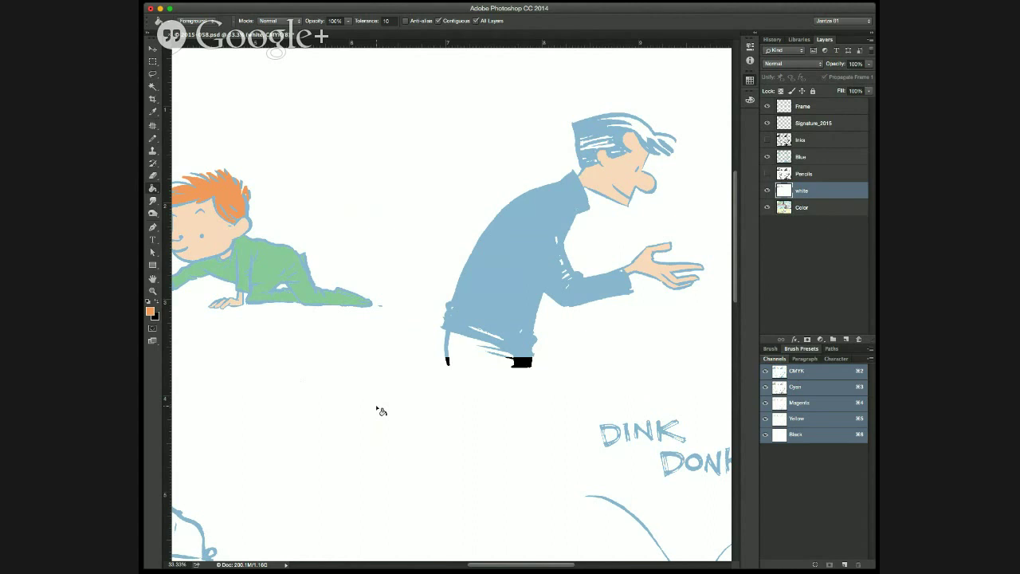
{"action": "left_click_drag", "start_coordinate": [401, 353], "coordinate": [700, 341]}
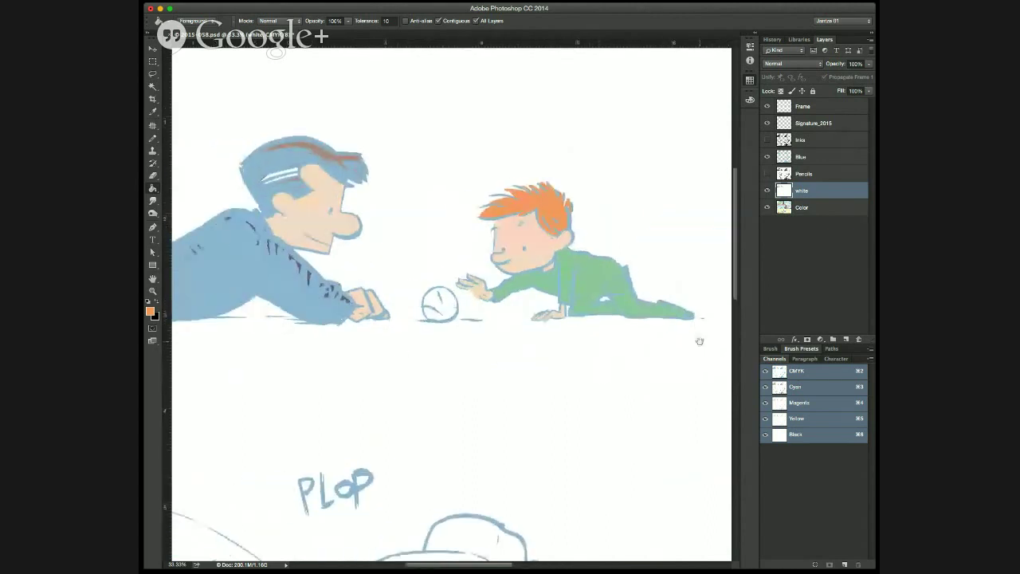
{"action": "key", "text": "super+minus"}
{"action": "key", "text": "super+minus"}
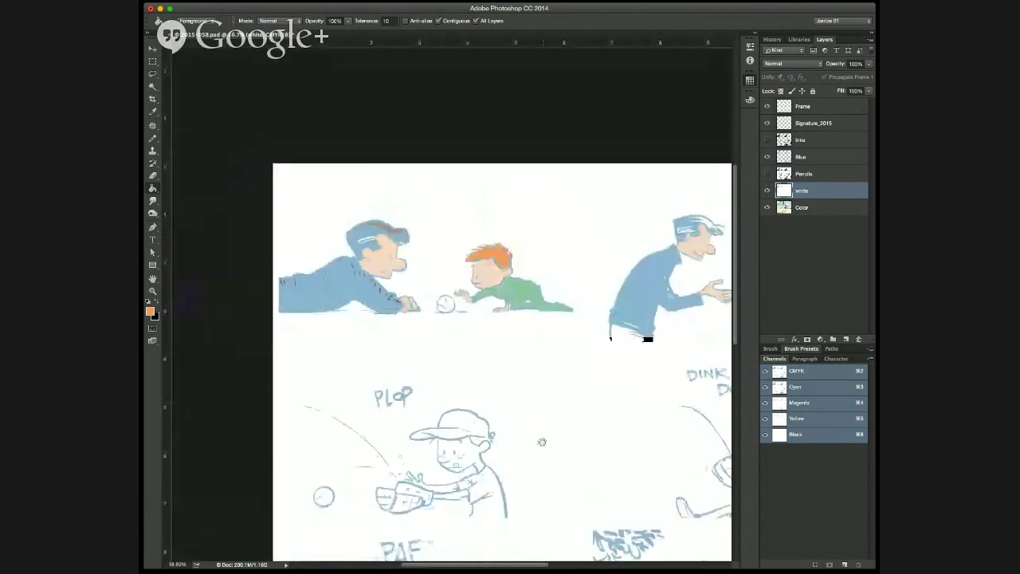
{"action": "left_click_drag", "start_coordinate": [543, 442], "coordinate": [489, 341]}
{"action": "scroll", "coordinate": [479, 350], "scroll_direction": "up", "scroll_amount": 1}
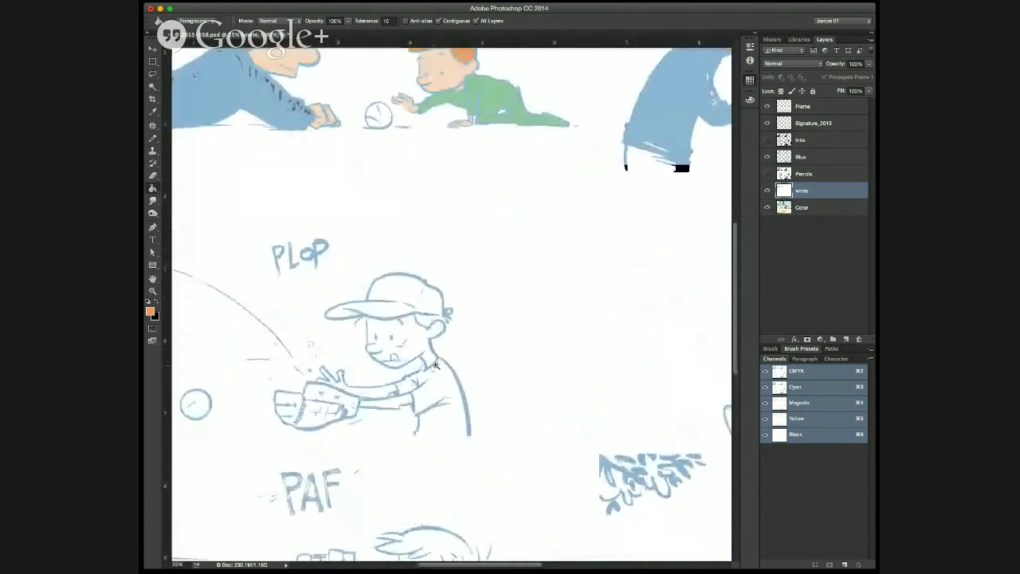
Close the gap behind the capped boy's ear with the Pencil tool and fill his hair with orange, leaving the cap unfilled.
{"action": "scroll", "coordinate": [491, 367], "scroll_direction": "up", "scroll_amount": 1}
{"action": "left_click_drag", "start_coordinate": [503, 377], "coordinate": [609, 394]}
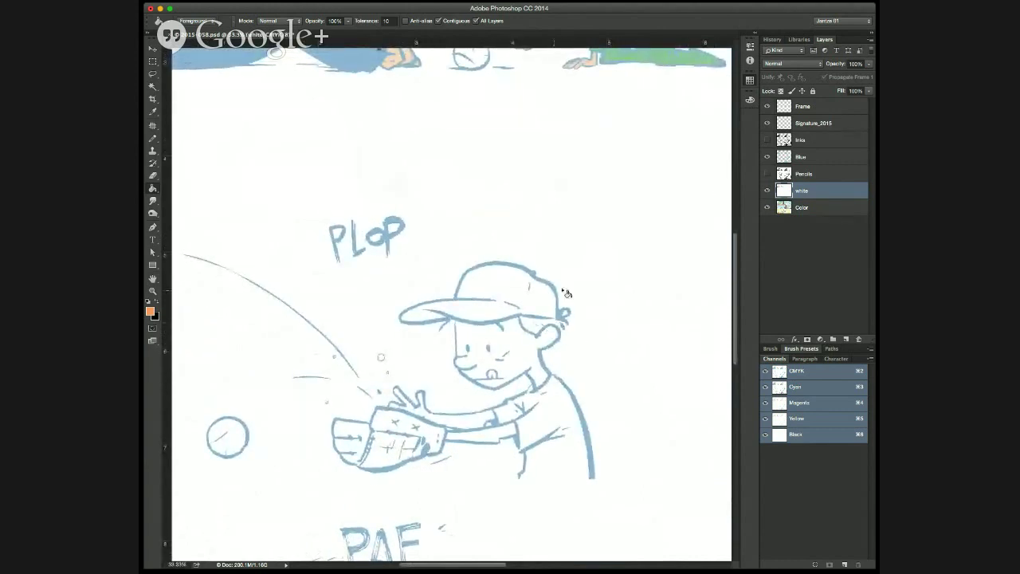
{"action": "key", "text": "b"}
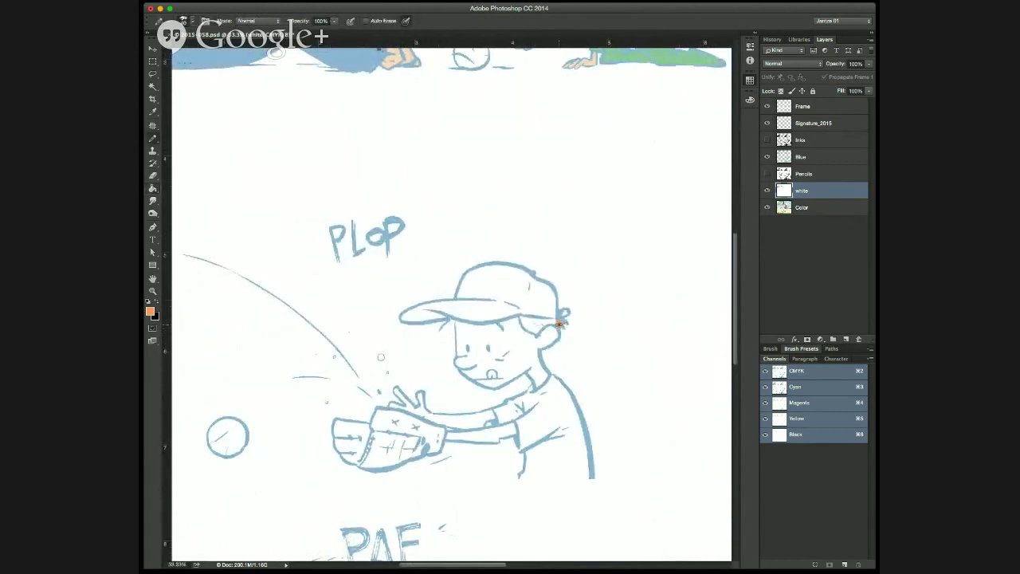
{"action": "key", "text": "g"}
{"action": "left_click", "coordinate": [533, 329]}
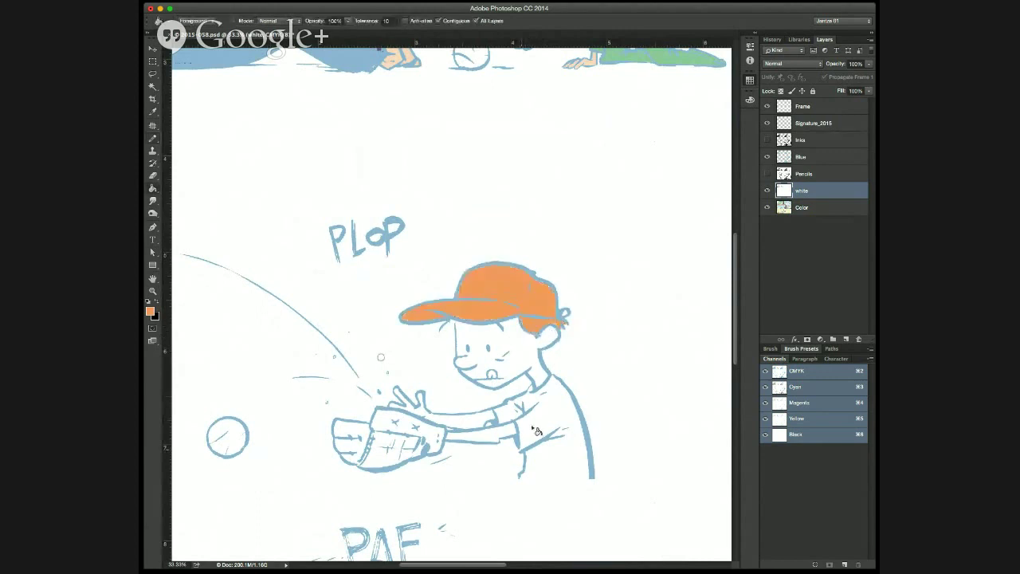
{"action": "key", "text": "super+z"}
{"action": "key", "text": "b"}
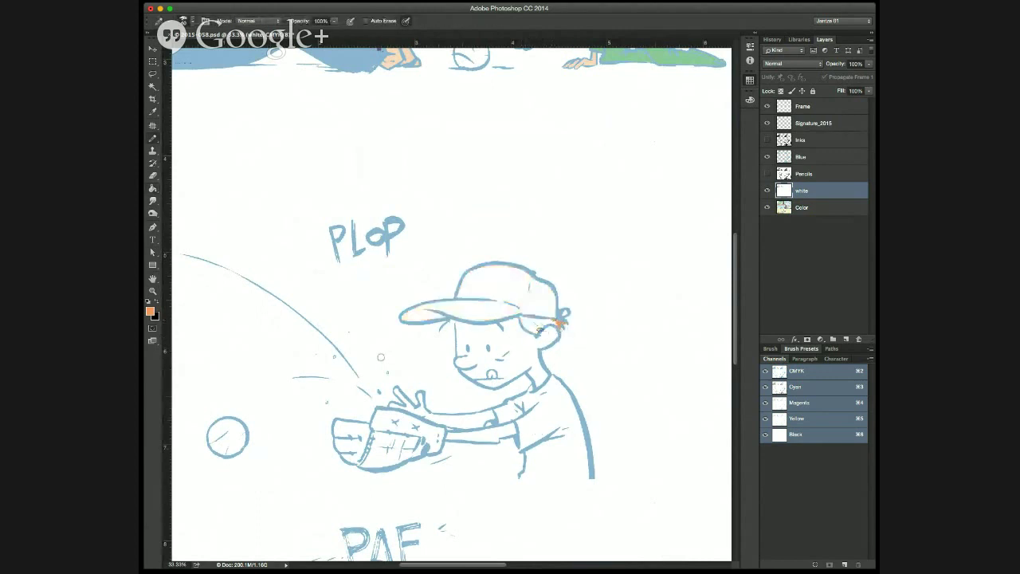
{"action": "key", "text": "g"}
{"action": "left_click", "coordinate": [533, 325]}
Draw a red line closing the bottom of the capped boy's shirt and fill the shirt with the same red.
{"action": "mouse_move", "coordinate": [543, 485]}
{"action": "left_mouse_down"}
{"action": "mouse_move", "coordinate": [524, 486]}
{"action": "mouse_move", "coordinate": [503, 452]}
{"action": "left_mouse_up"}
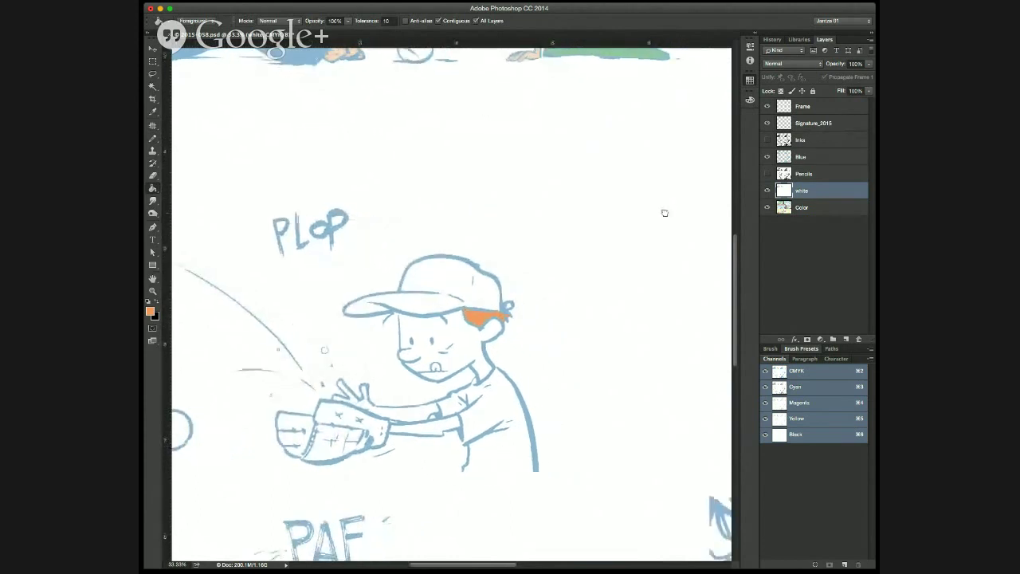
{"action": "key", "text": "b"}
{"action": "left_click_drag", "start_coordinate": [466, 471], "coordinate": [532, 471]}
{"action": "key", "text": "g"}
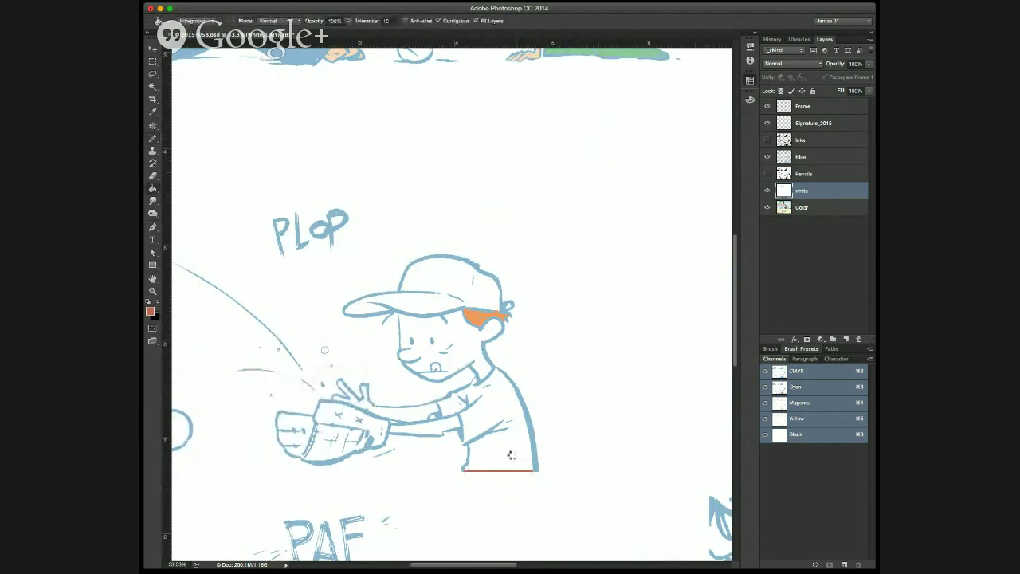
{"action": "key", "text": "b"}
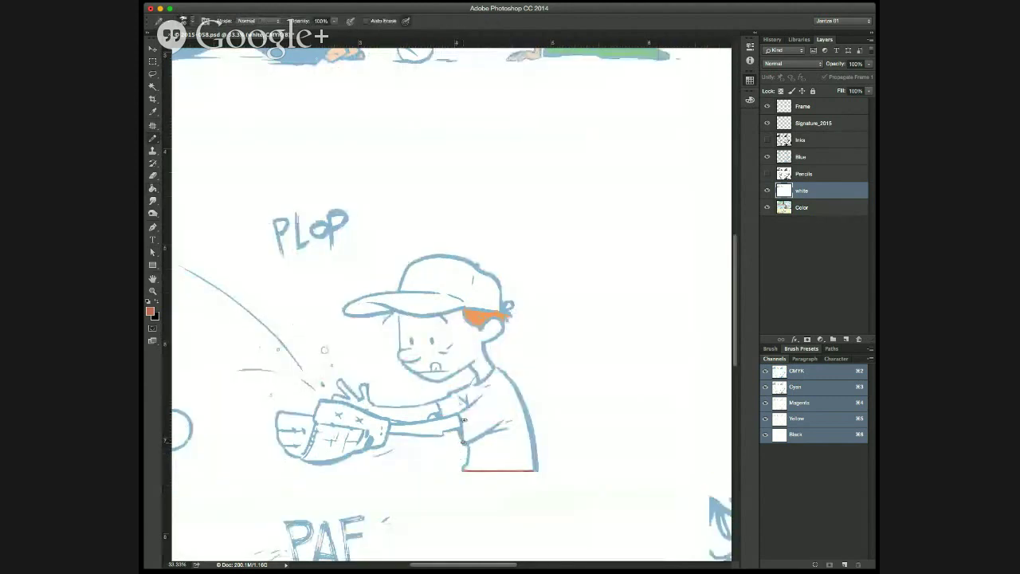
{"action": "key", "text": "g"}
{"action": "left_click", "coordinate": [473, 435]}
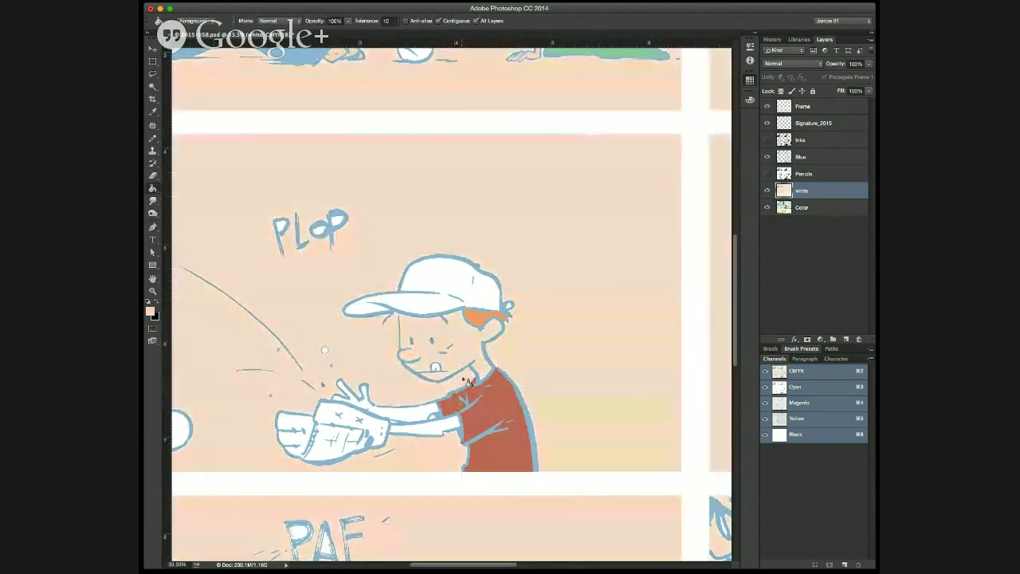
Seal the outline of the capped boy's face and fill his face and both arms with the skin tone.
{"action": "left_click", "coordinate": [470, 367]}
{"action": "key", "text": "super+z"}
{"action": "key", "text": "b"}
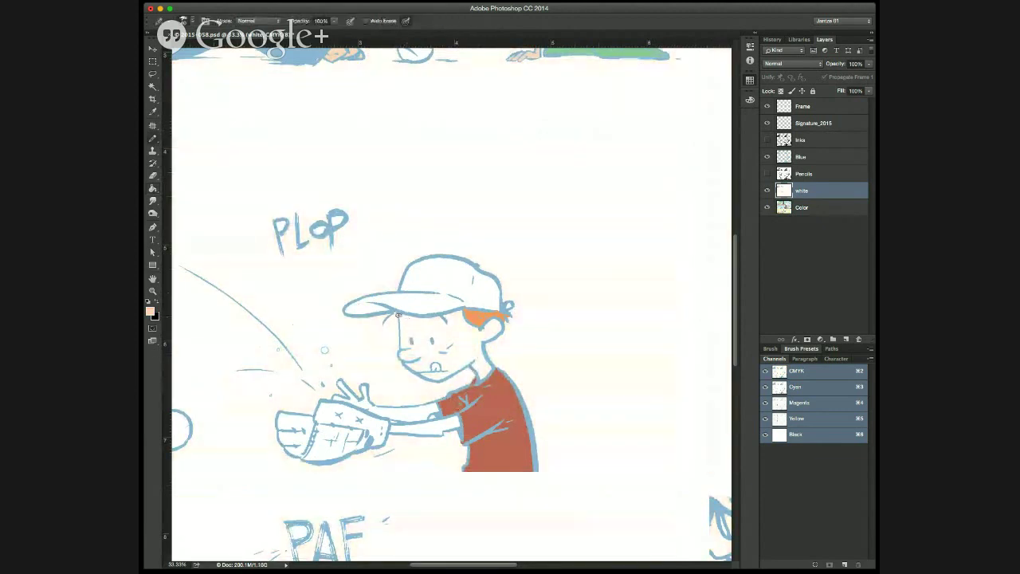
{"action": "key", "text": "g"}
{"action": "left_click", "coordinate": [422, 364]}
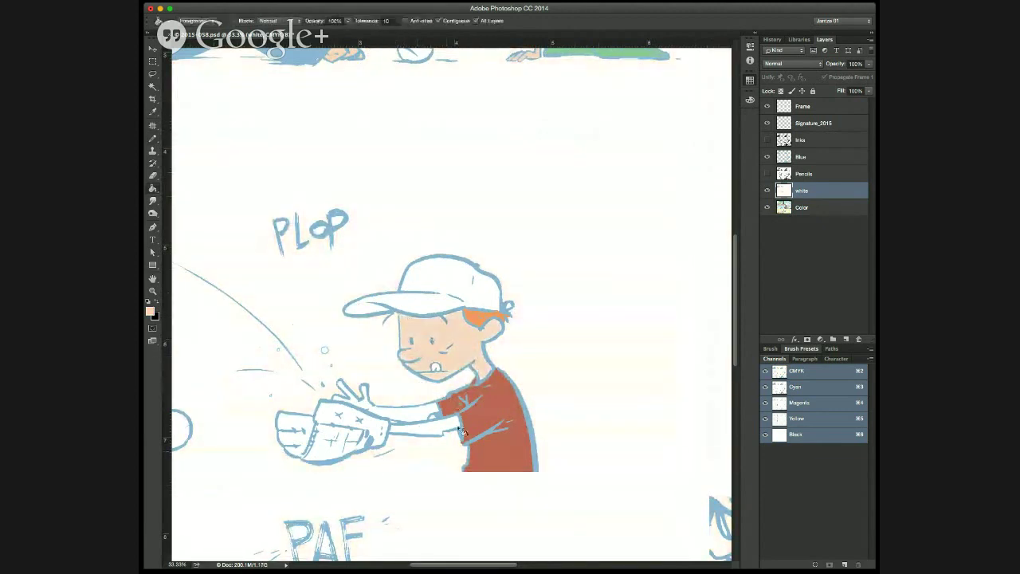
{"action": "left_click", "coordinate": [423, 419]}
{"action": "left_click", "coordinate": [436, 432]}
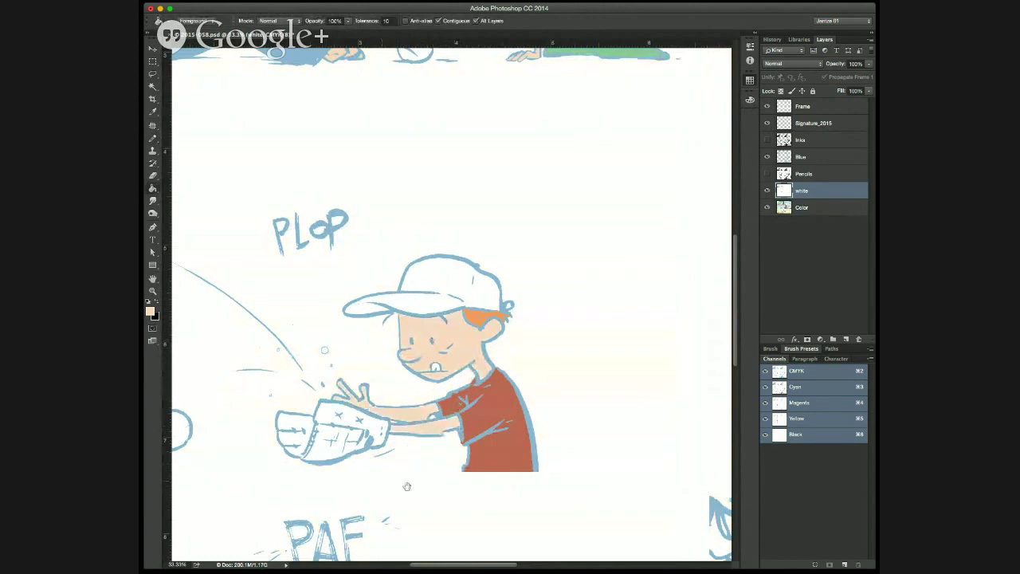
Fill the boy's baseball cap with blue and his tongue with pink.
{"action": "left_click_drag", "start_coordinate": [408, 485], "coordinate": [557, 476]}
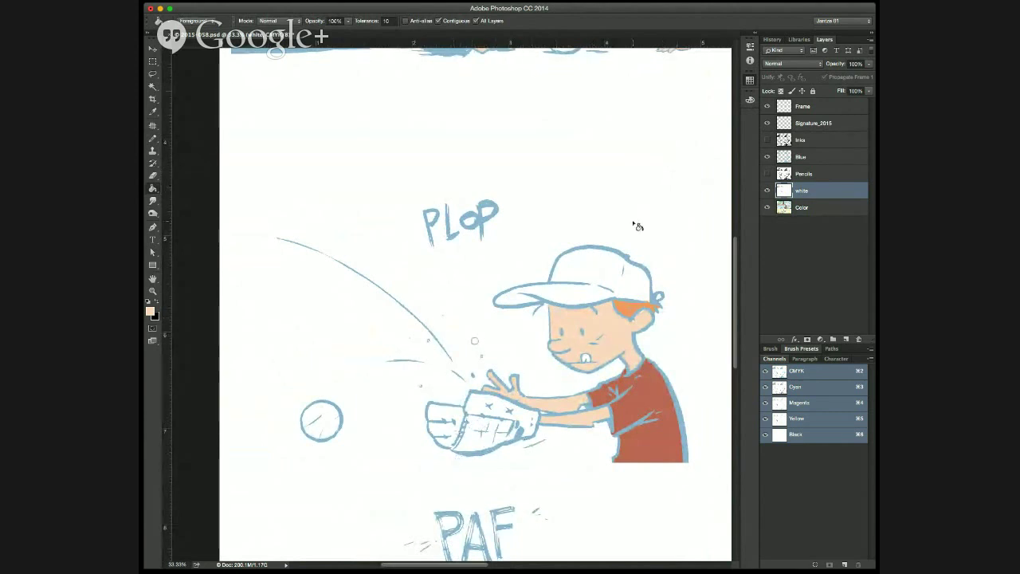
{"action": "scroll", "coordinate": [638, 227], "scroll_direction": "right", "scroll_amount": 3}
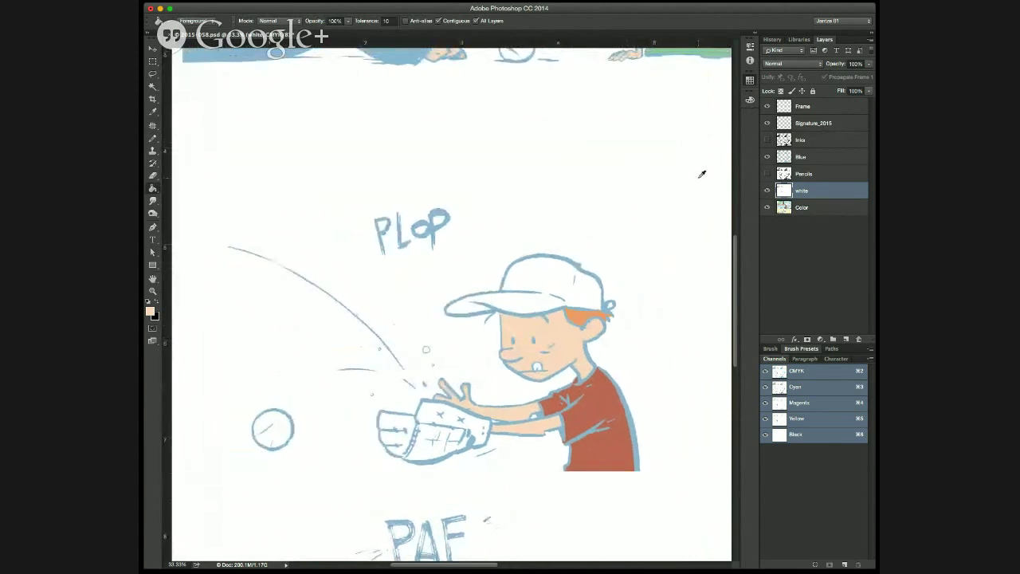
{"action": "left_click", "coordinate": [565, 296]}
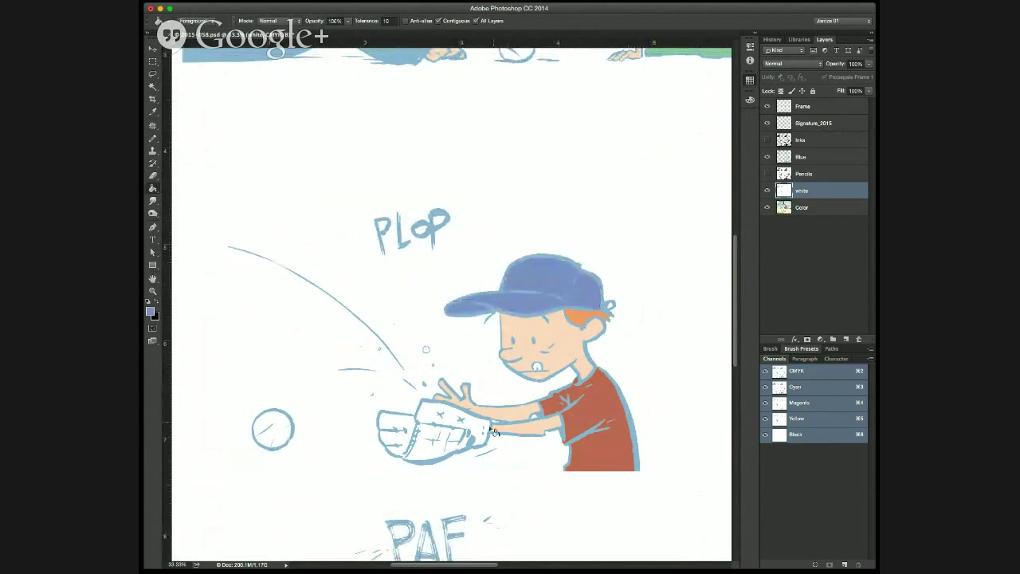
{"action": "left_click", "coordinate": [671, 140]}
{"action": "left_click", "coordinate": [538, 367]}
Try khaki and olive fills on the boy's baseball glove, undoing each one.
{"action": "left_click", "coordinate": [662, 202], "text": "alt"}
{"action": "left_click", "coordinate": [461, 446]}
{"action": "key", "text": "super+z"}
{"action": "key", "text": "i"}
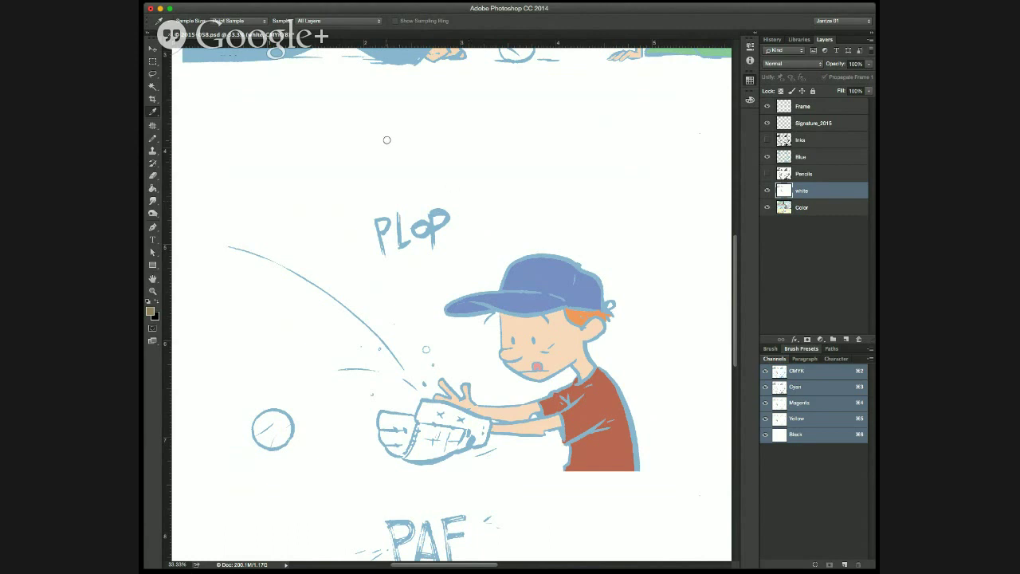
{"action": "key", "text": "g"}
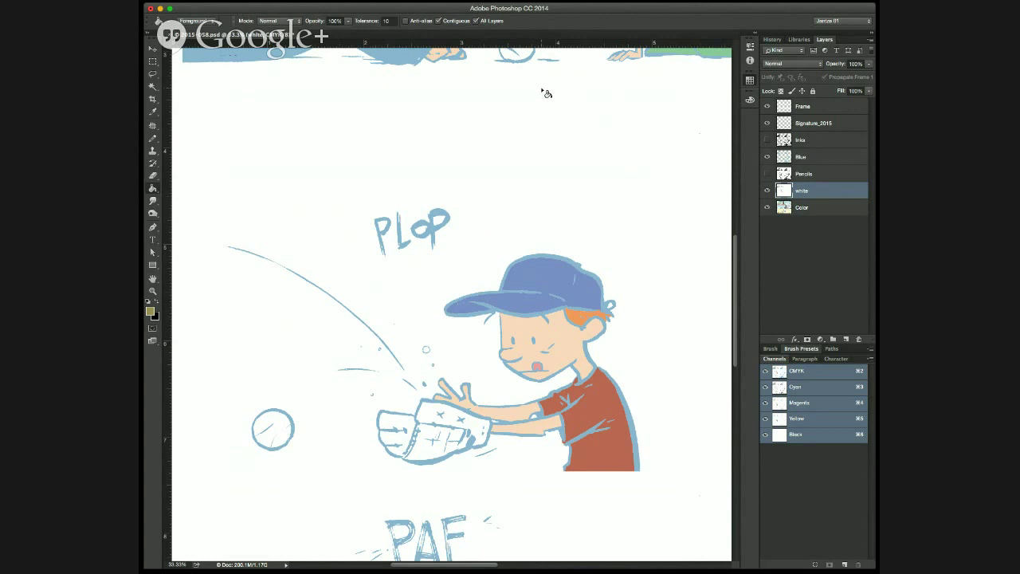
{"action": "left_click", "coordinate": [428, 421]}
{"action": "key", "text": "super+z"}
{"action": "left_click", "coordinate": [431, 423]}
{"action": "key", "text": "super+z"}
Pick a mustard yellow and fill the palm and finger sections of the boy's baseball glove with it.
{"action": "key", "text": "i"}
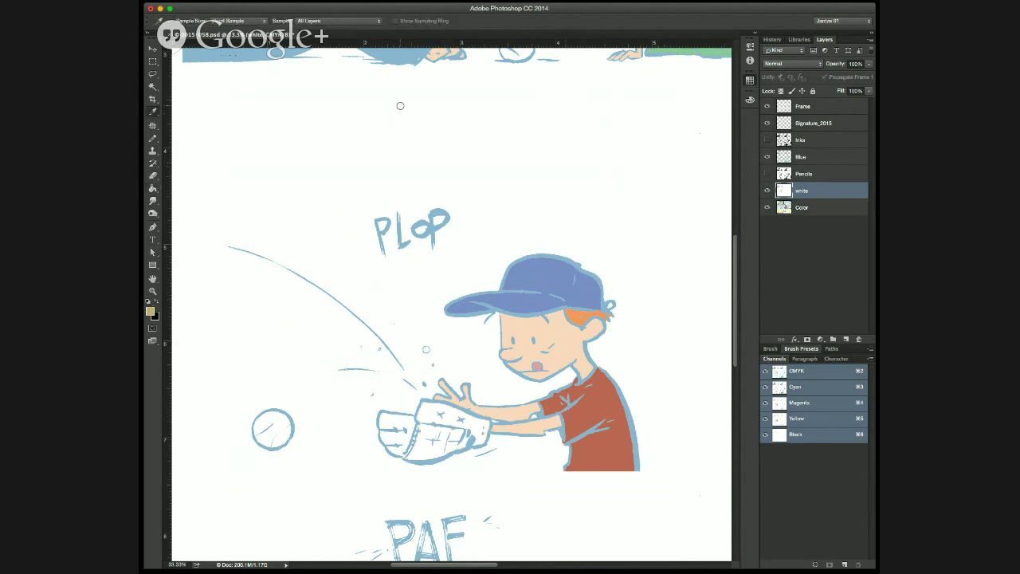
{"action": "key", "text": "g"}
{"action": "left_click", "coordinate": [429, 422]}
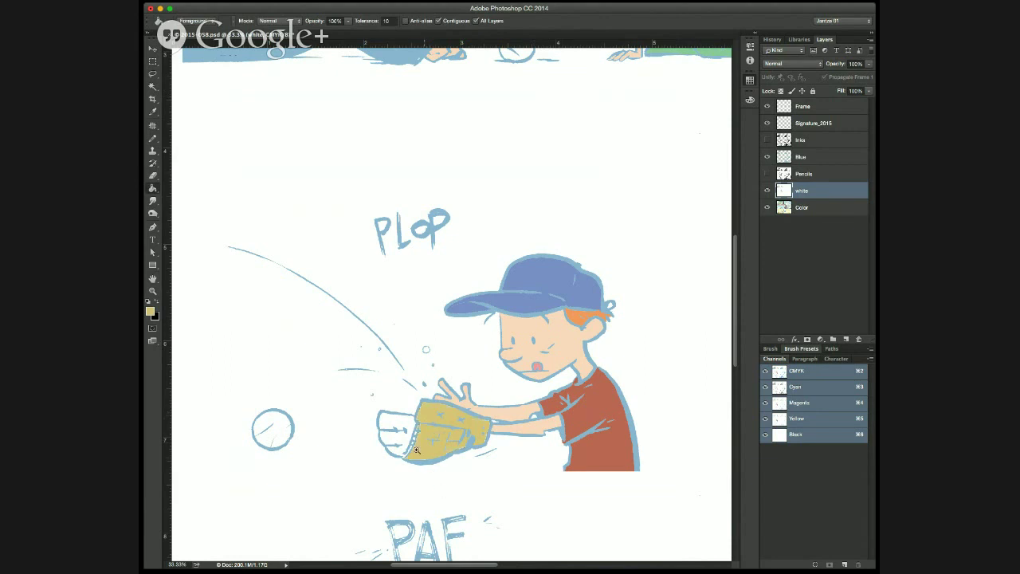
{"action": "scroll", "coordinate": [417, 442], "scroll_direction": "up", "scroll_amount": 2}
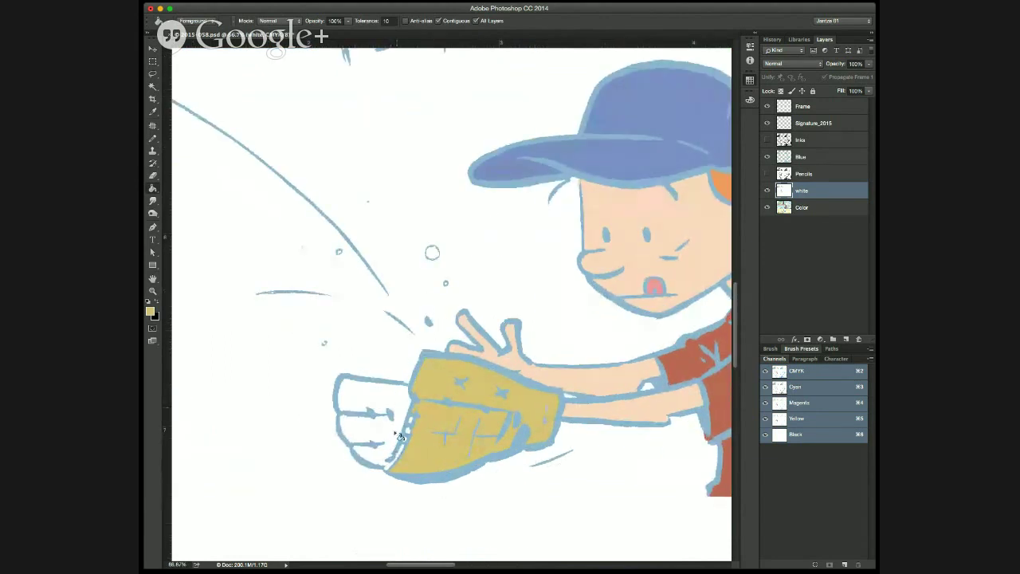
{"action": "left_click", "coordinate": [382, 454]}
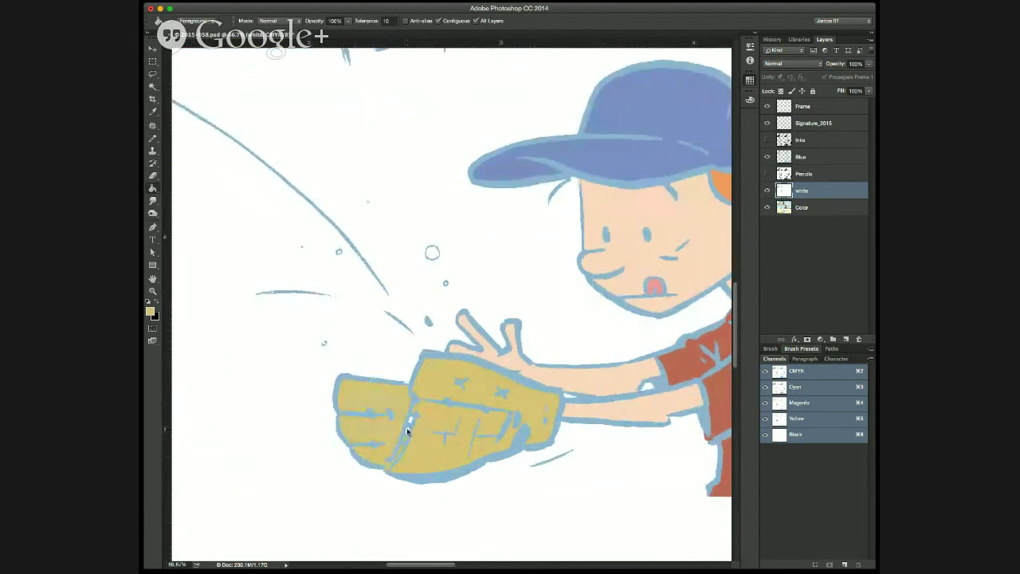
Try a red fill on the boy in the BINK panel and undo it.
{"action": "key", "text": "super+minus"}
{"action": "key", "text": "super+minus"}
{"action": "key", "text": "super+minus"}
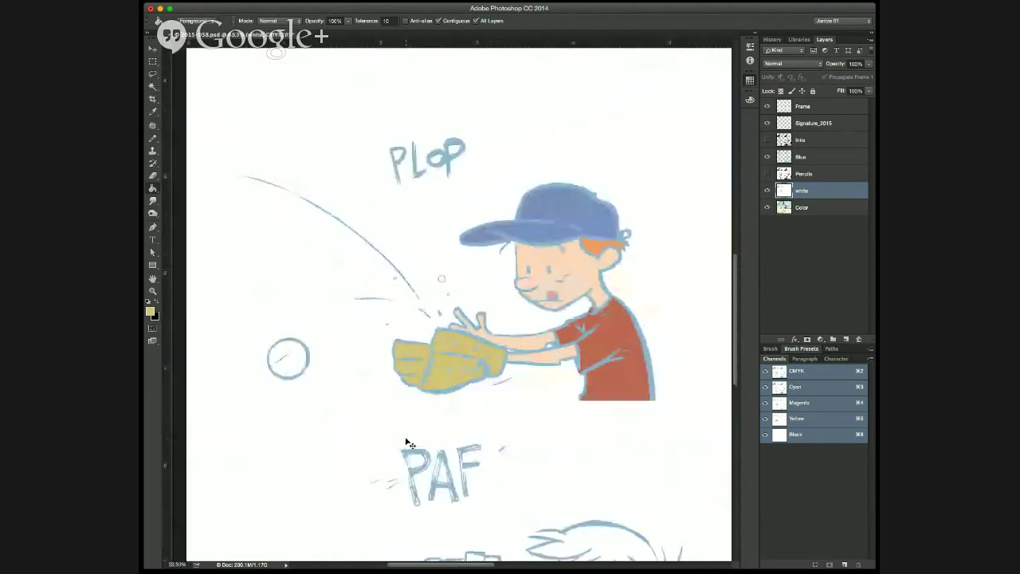
{"action": "left_click_drag", "start_coordinate": [589, 408], "coordinate": [433, 432]}
{"action": "scroll", "coordinate": [432, 432], "scroll_direction": "right", "scroll_amount": 5}
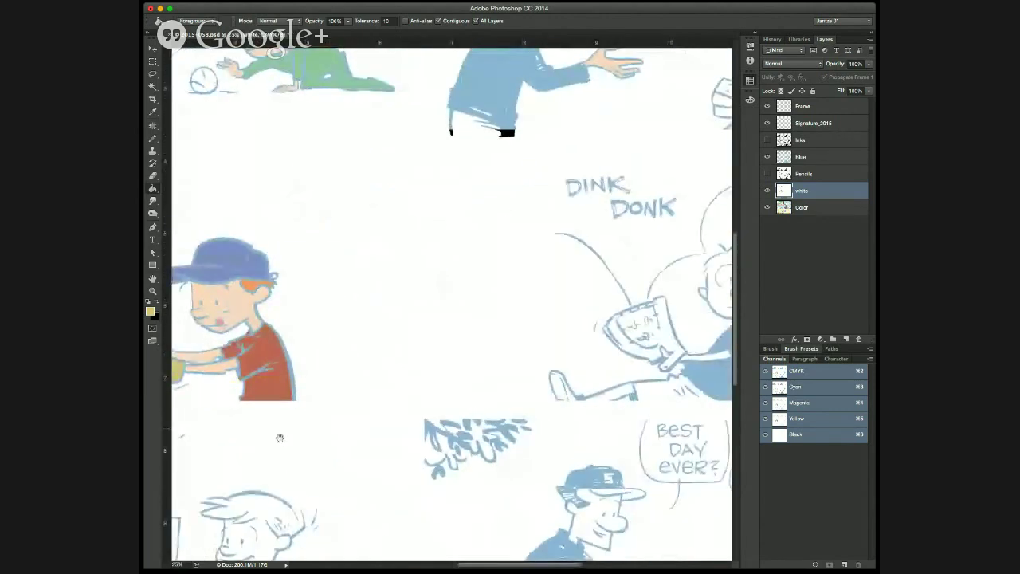
{"action": "scroll", "coordinate": [444, 391], "scroll_direction": "up", "scroll_amount": 3}
{"action": "left_click_drag", "start_coordinate": [312, 477], "coordinate": [261, 486]}
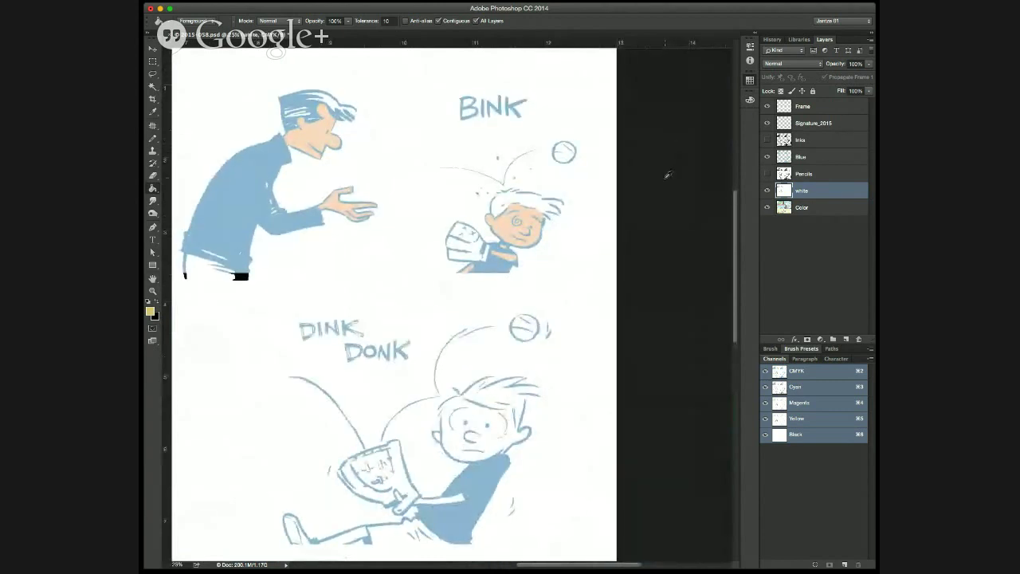
{"action": "left_click", "coordinate": [462, 256], "text": "alt"}
{"action": "key", "text": "super+equal"}
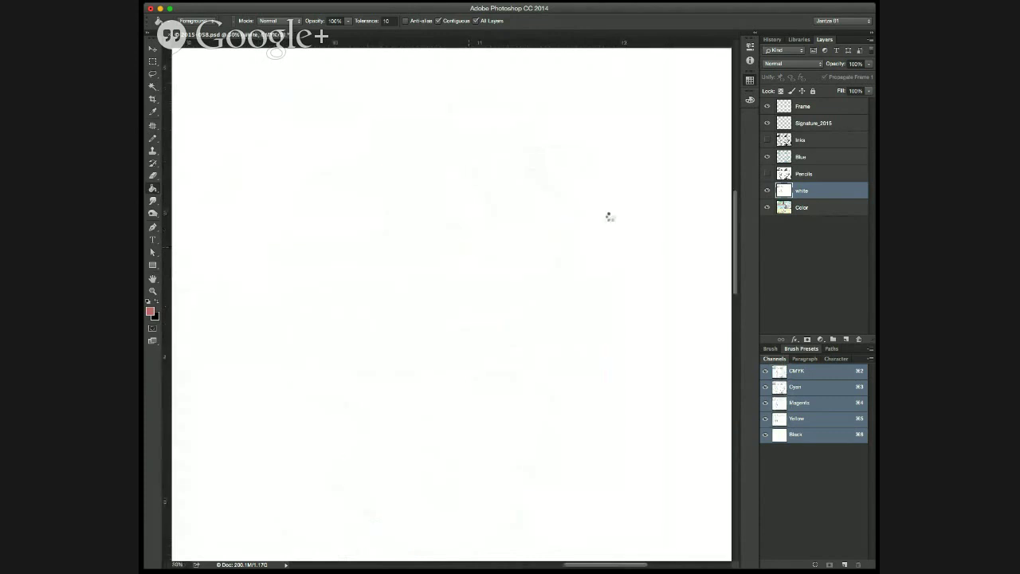
{"action": "left_click", "coordinate": [478, 291]}
{"action": "key", "text": "super+minus"}
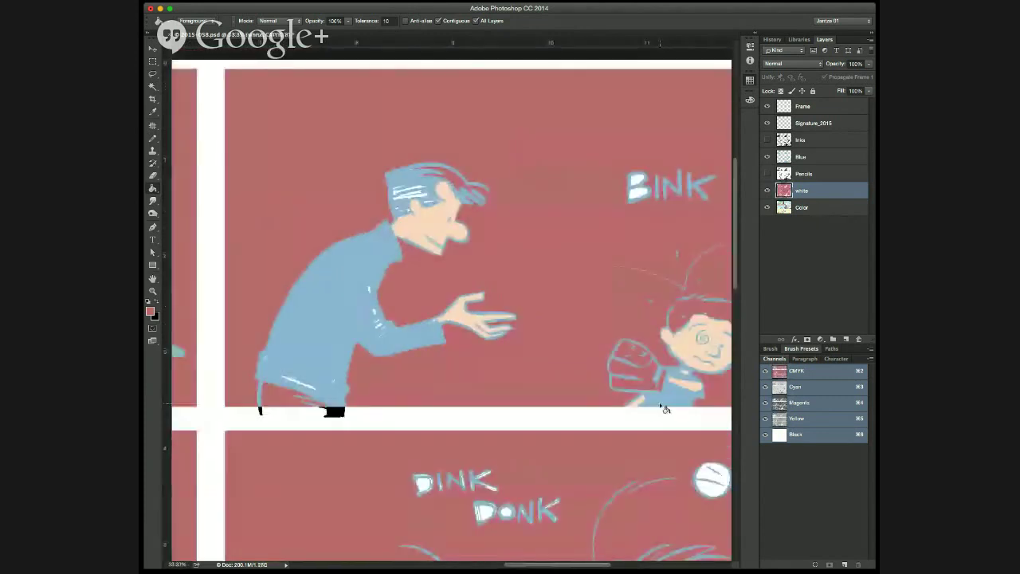
{"action": "key", "text": "super+z"}
{"action": "left_click_drag", "start_coordinate": [646, 377], "coordinate": [465, 341]}
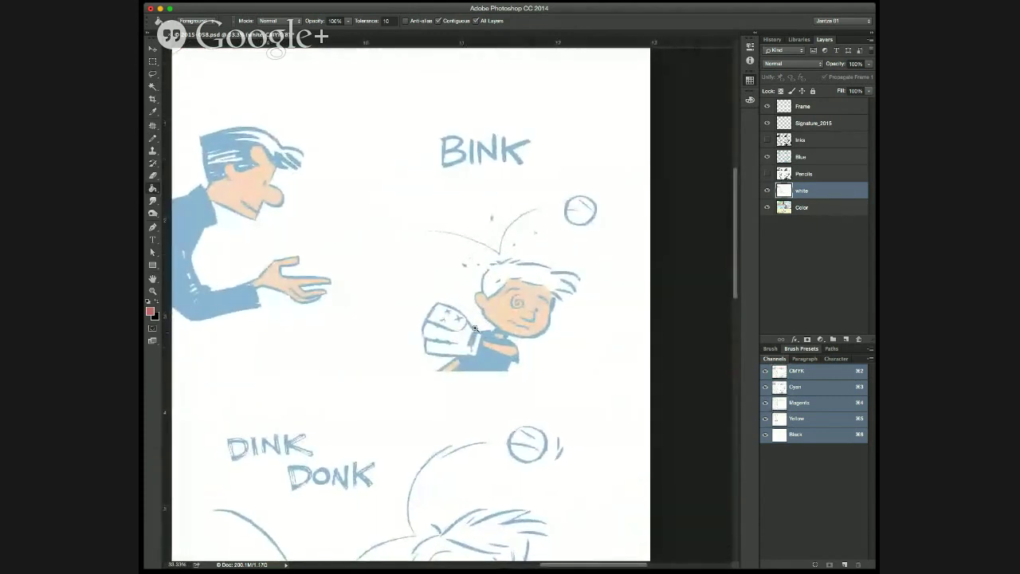
Pick a red, pencil over the gap in the baseball glove's outline in the BINK panel, and fill the glove at 80% opacity.
{"action": "key", "text": "super+equal"}
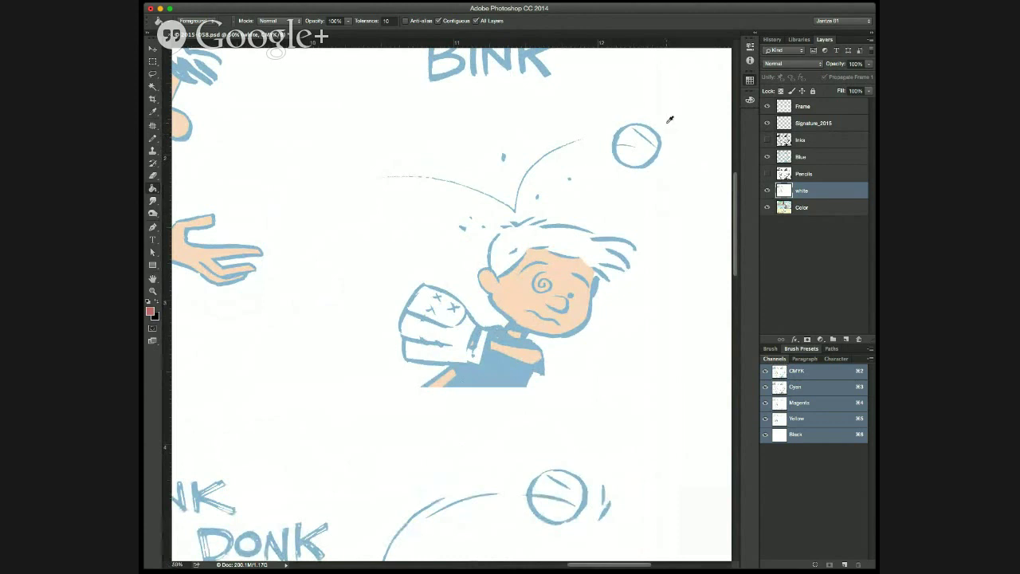
{"action": "left_click", "coordinate": [655, 216]}
{"action": "key", "text": "8"}
{"action": "key", "text": "b"}
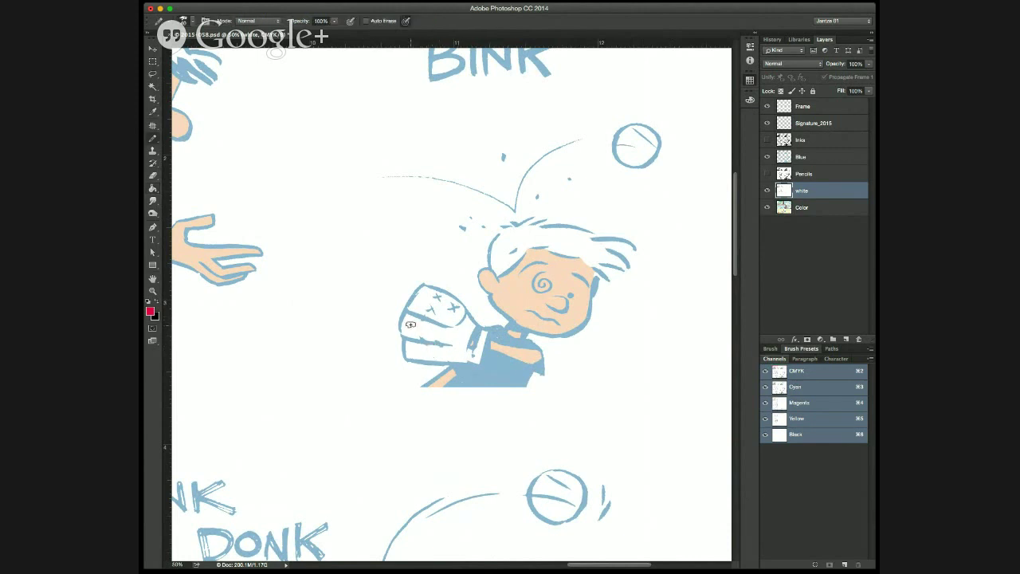
{"action": "key", "text": "8"}
{"action": "left_click_drag", "start_coordinate": [403, 326], "coordinate": [403, 334]}
{"action": "key", "text": "g"}
{"action": "left_click", "coordinate": [423, 334]}
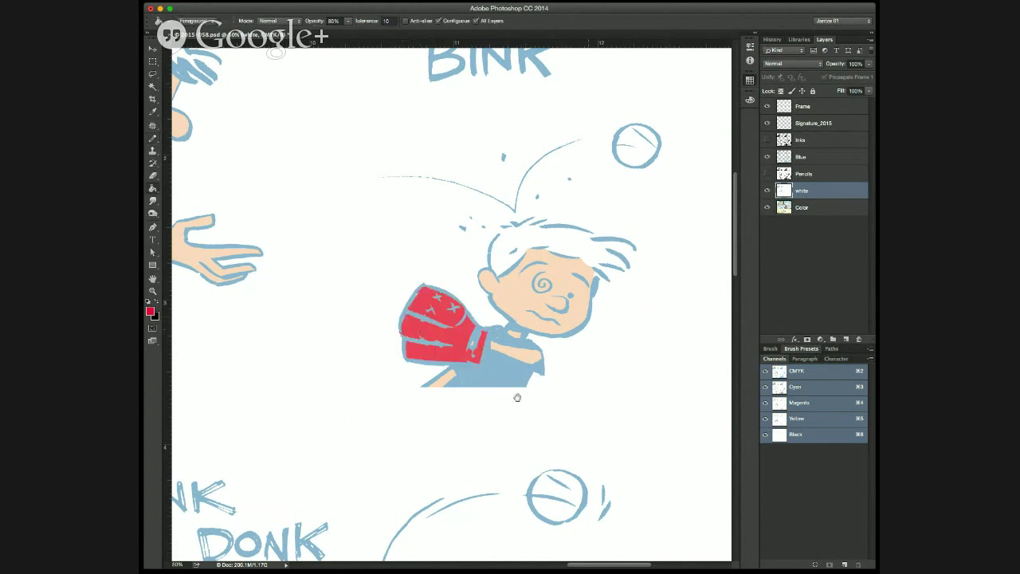
Sample the orange of the crawling boy's hair and pencil it over the outline gap atop the BINK boy's hair.
{"action": "left_click_drag", "start_coordinate": [440, 427], "coordinate": [769, 325]}
{"action": "left_click_drag", "start_coordinate": [477, 319], "coordinate": [654, 495]}
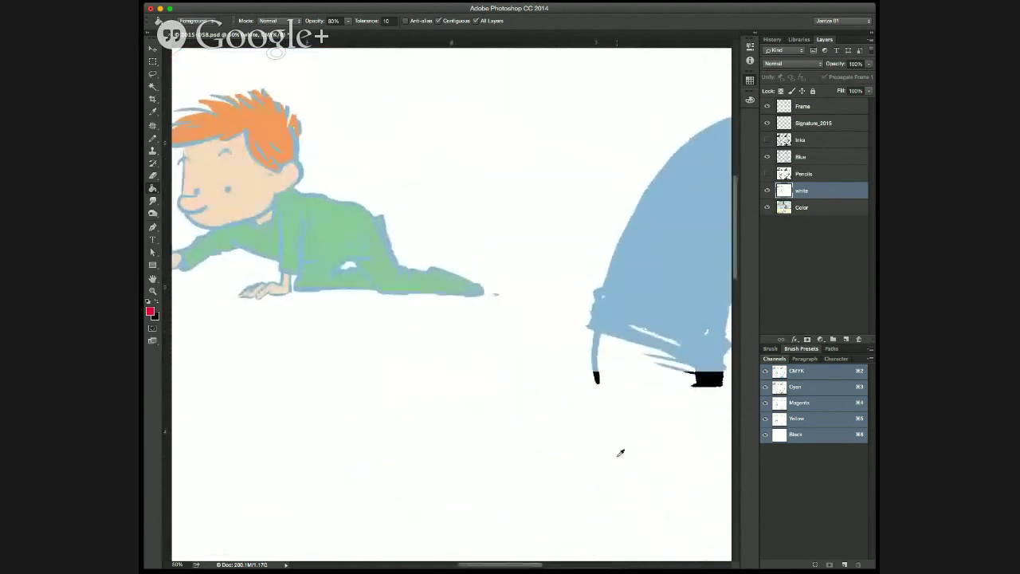
{"action": "left_click", "coordinate": [278, 123], "text": "alt"}
{"action": "scroll", "coordinate": [548, 399], "scroll_direction": "right", "scroll_amount": 8}
{"action": "scroll", "coordinate": [548, 399], "scroll_direction": "down", "scroll_amount": 1}
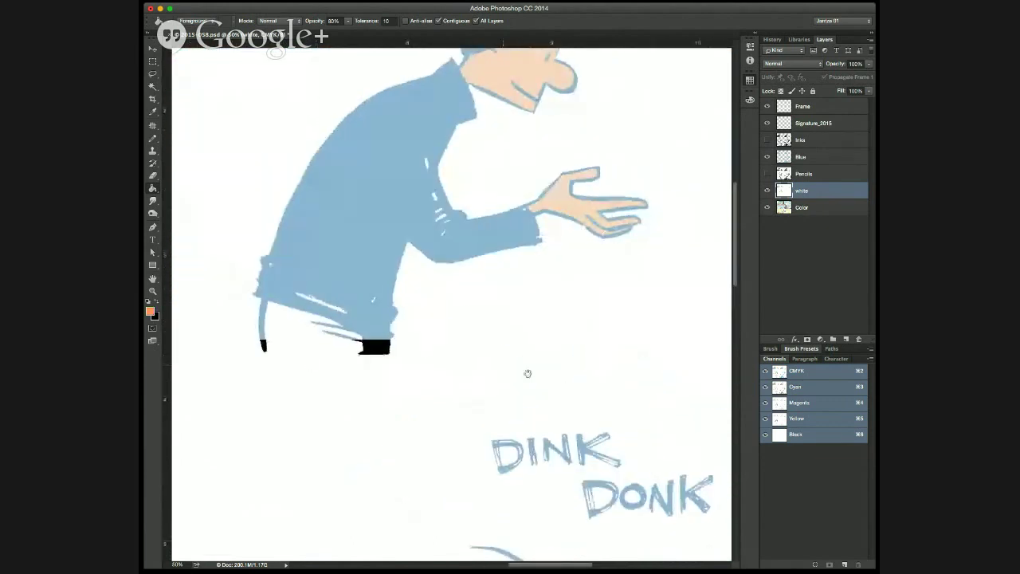
{"action": "mouse_move", "coordinate": [527, 374]}
{"action": "left_mouse_down"}
{"action": "mouse_move", "coordinate": [284, 378]}
{"action": "mouse_move", "coordinate": [161, 408]}
{"action": "left_mouse_up"}
{"action": "key", "text": "b"}
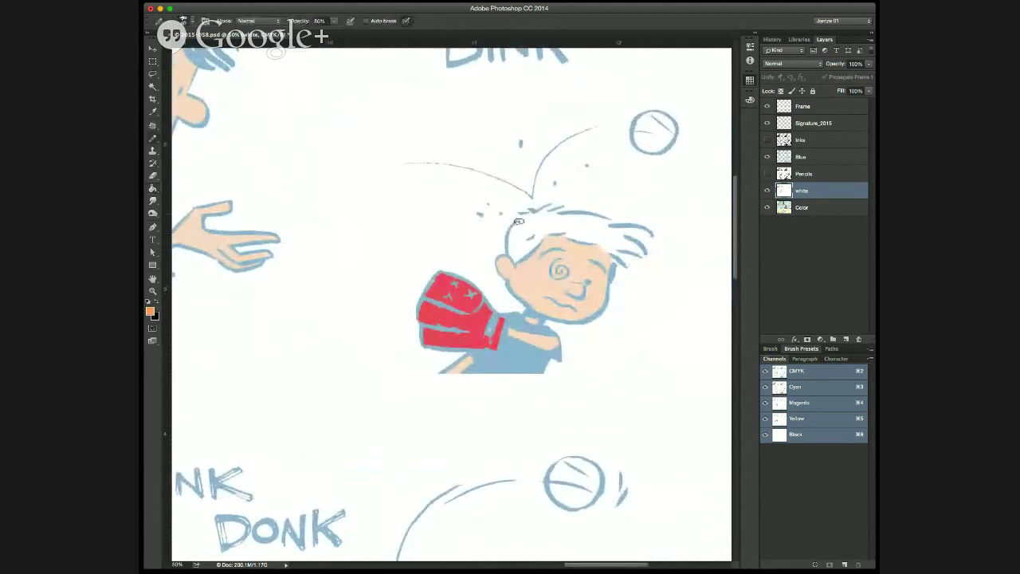
{"action": "left_click_drag", "start_coordinate": [518, 221], "coordinate": [534, 215]}
{"action": "scroll", "coordinate": [554, 344], "scroll_direction": "right", "scroll_amount": 4}
{"action": "scroll", "coordinate": [555, 343], "scroll_direction": "up", "scroll_amount": 1}
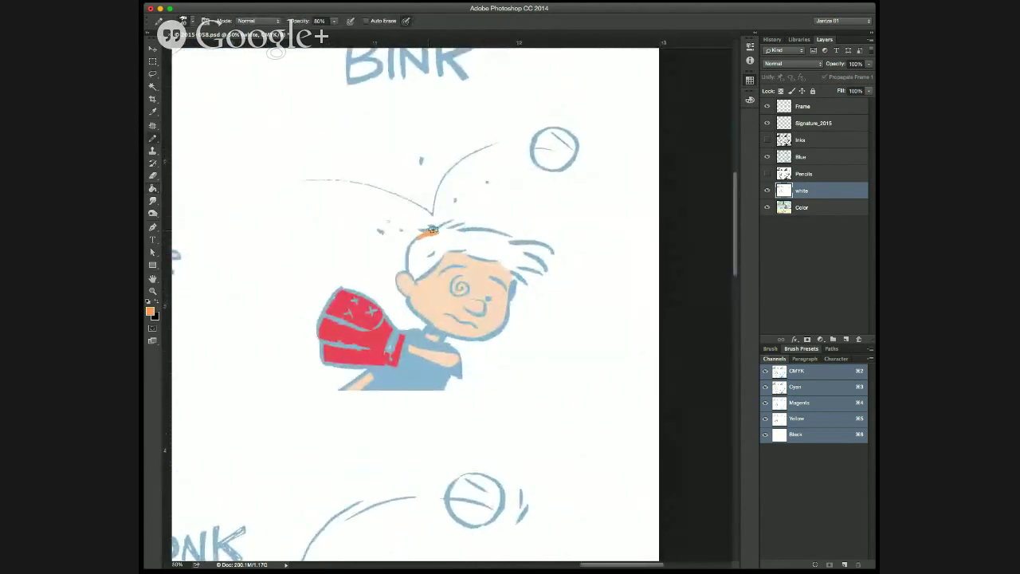
{"action": "mouse_move", "coordinate": [431, 230]}
{"action": "left_mouse_down"}
{"action": "mouse_move", "coordinate": [456, 225]}
{"action": "mouse_move", "coordinate": [438, 233]}
{"action": "mouse_move", "coordinate": [448, 236]}
{"action": "left_mouse_up"}
Pencil orange along the open tips of the BINK boy's hair and fill the rest of the hair at 100% opacity.
{"action": "key", "text": "g"}
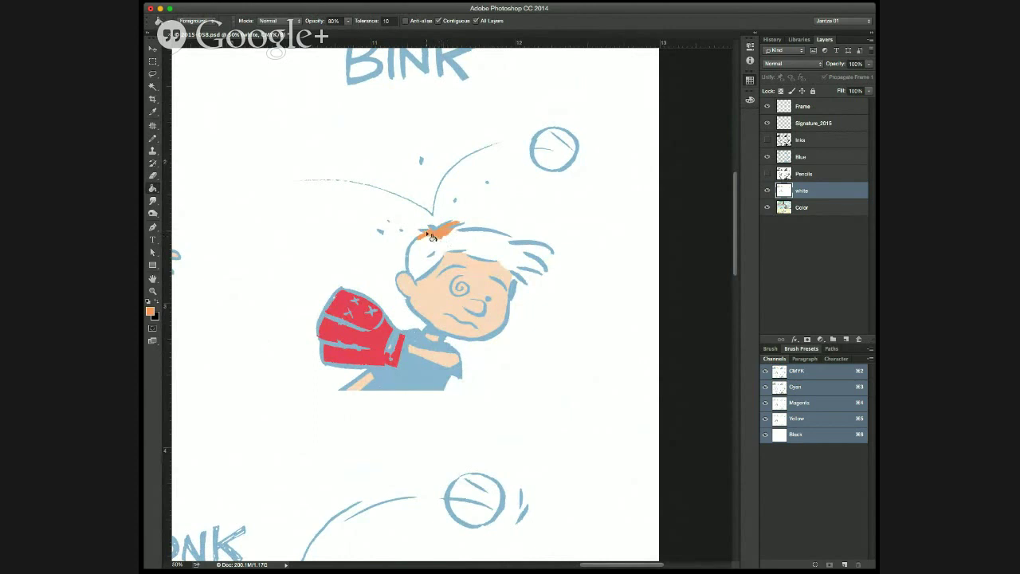
{"action": "key", "text": "b"}
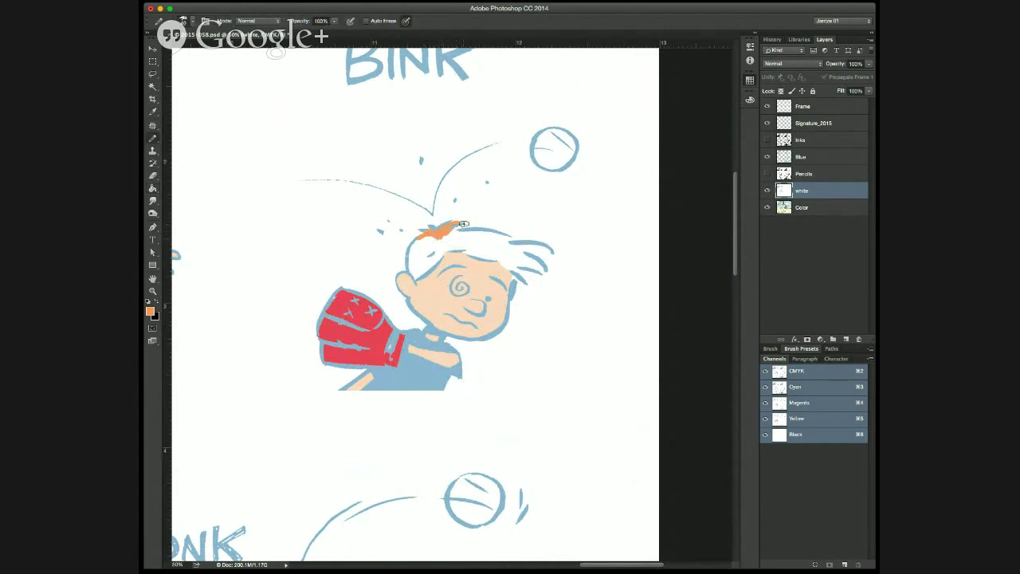
{"action": "mouse_move", "coordinate": [463, 224]}
{"action": "left_mouse_down"}
{"action": "mouse_move", "coordinate": [453, 231]}
{"action": "mouse_move", "coordinate": [515, 237]}
{"action": "mouse_move", "coordinate": [496, 251]}
{"action": "mouse_move", "coordinate": [539, 264]}
{"action": "mouse_move", "coordinate": [495, 267]}
{"action": "mouse_move", "coordinate": [523, 281]}
{"action": "left_mouse_up"}
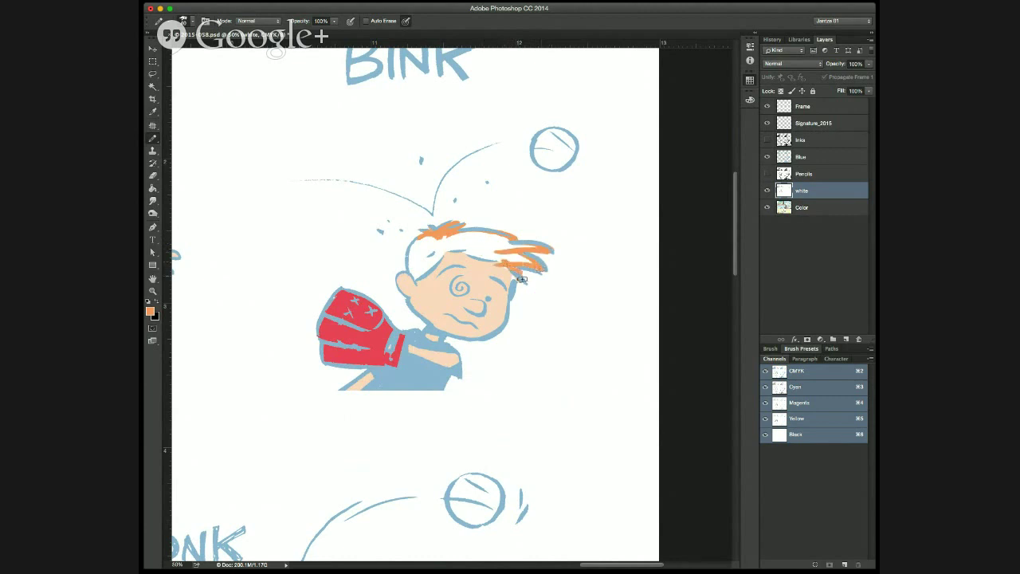
{"action": "key", "text": "g"}
{"action": "left_click", "coordinate": [466, 252]}
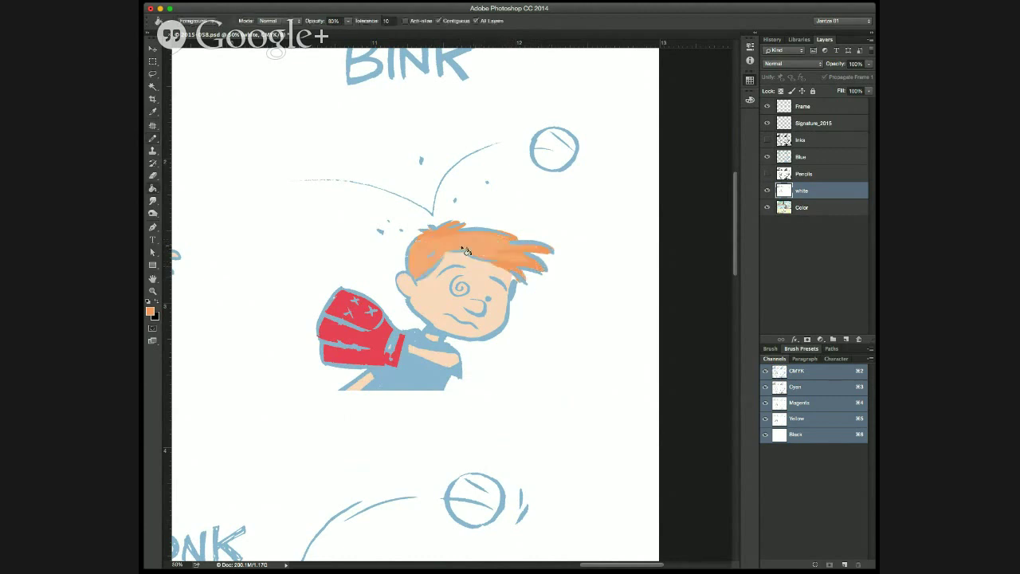
{"action": "key", "text": "0"}
{"action": "left_click", "coordinate": [473, 252]}
Show the Inks layer again and save the document.
{"action": "key", "text": "super+minus"}
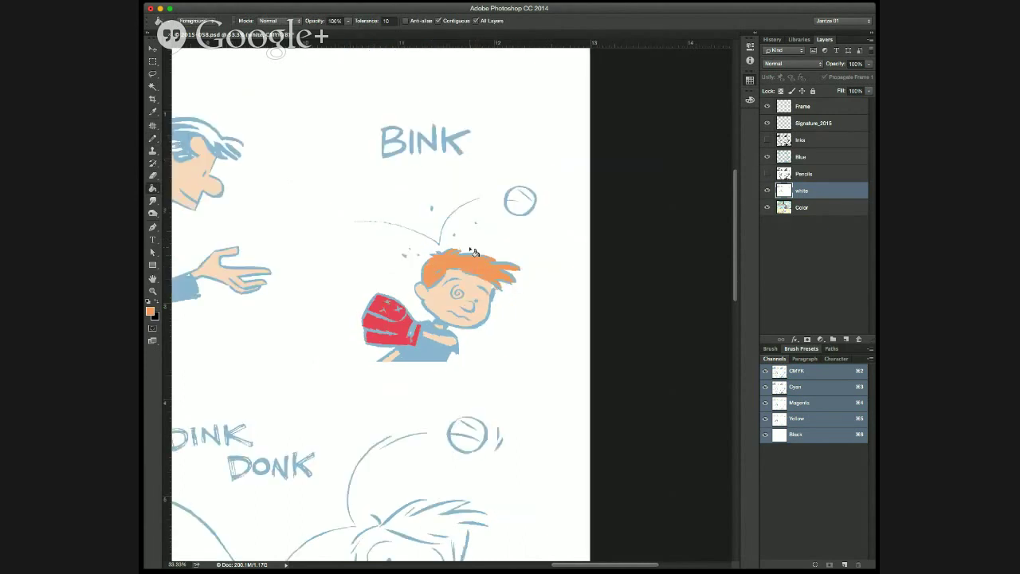
{"action": "left_click", "coordinate": [767, 142]}
{"action": "scroll", "coordinate": [526, 438], "scroll_direction": "left", "scroll_amount": 5}
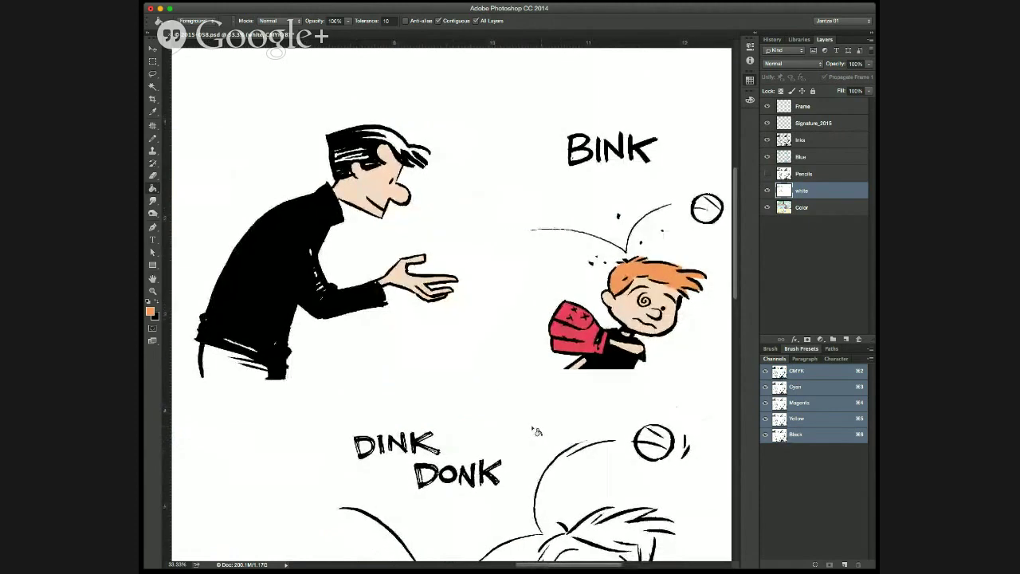
{"action": "key", "text": "super+minus"}
{"action": "key", "text": "super+minus"}
{"action": "key", "text": "super+s"}
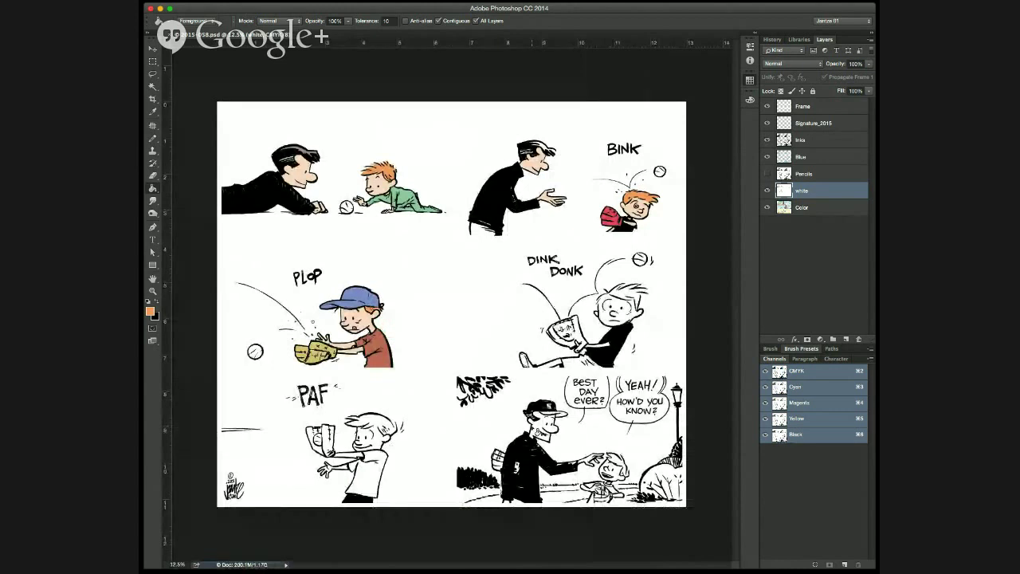
Select the entire last panel, with the father and son in the park, using a rectangular marquee.
{"action": "key", "text": "m"}
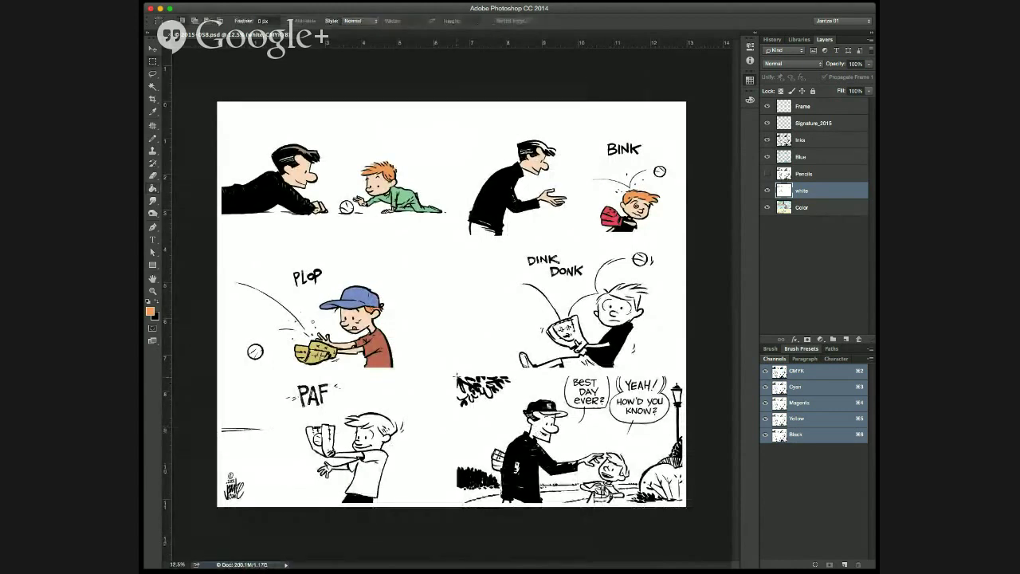
{"action": "left_click_drag", "start_coordinate": [455, 373], "coordinate": [685, 505]}
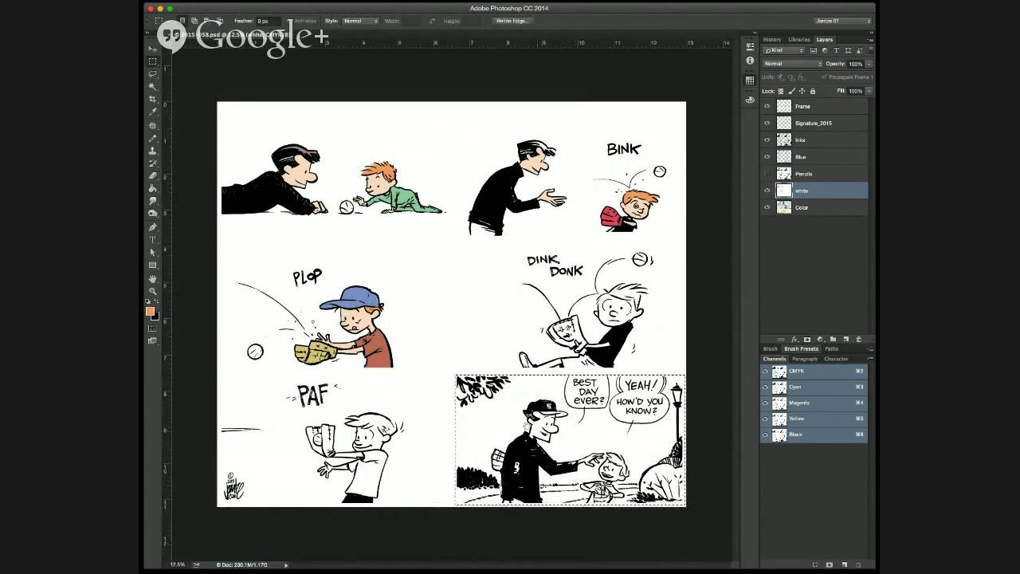
{"action": "left_click", "coordinate": [572, 445]}
{"action": "left_click_drag", "start_coordinate": [459, 340], "coordinate": [603, 436]}
{"action": "scroll", "coordinate": [603, 435], "scroll_direction": "left", "scroll_amount": 2}
{"action": "scroll", "coordinate": [604, 435], "scroll_direction": "up", "scroll_amount": 1}
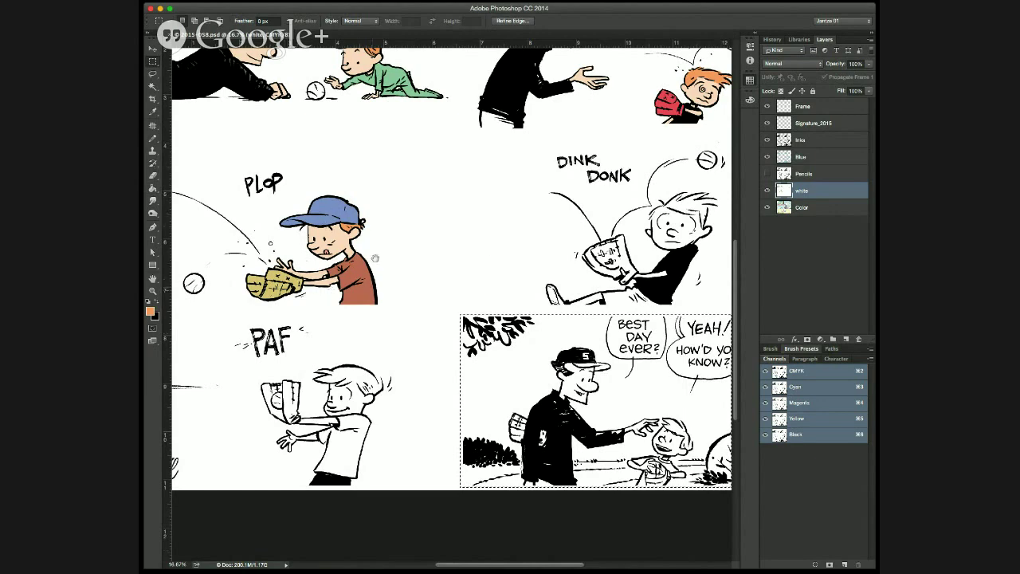
{"action": "left_click_drag", "start_coordinate": [477, 270], "coordinate": [313, 359]}
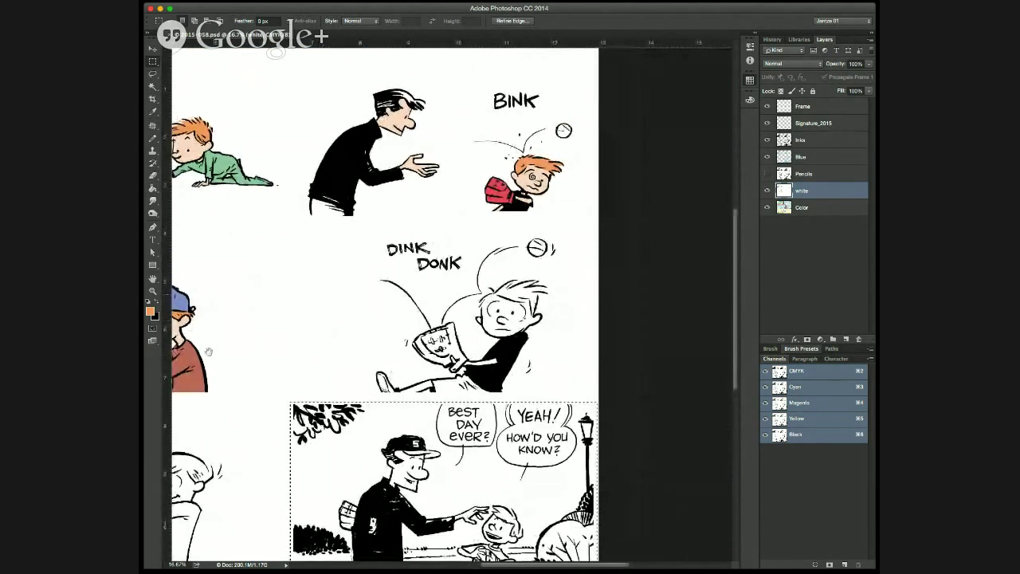
{"action": "scroll", "coordinate": [530, 342], "scroll_direction": "down", "scroll_amount": 3}
{"action": "scroll", "coordinate": [530, 342], "scroll_direction": "down", "scroll_amount": 1}
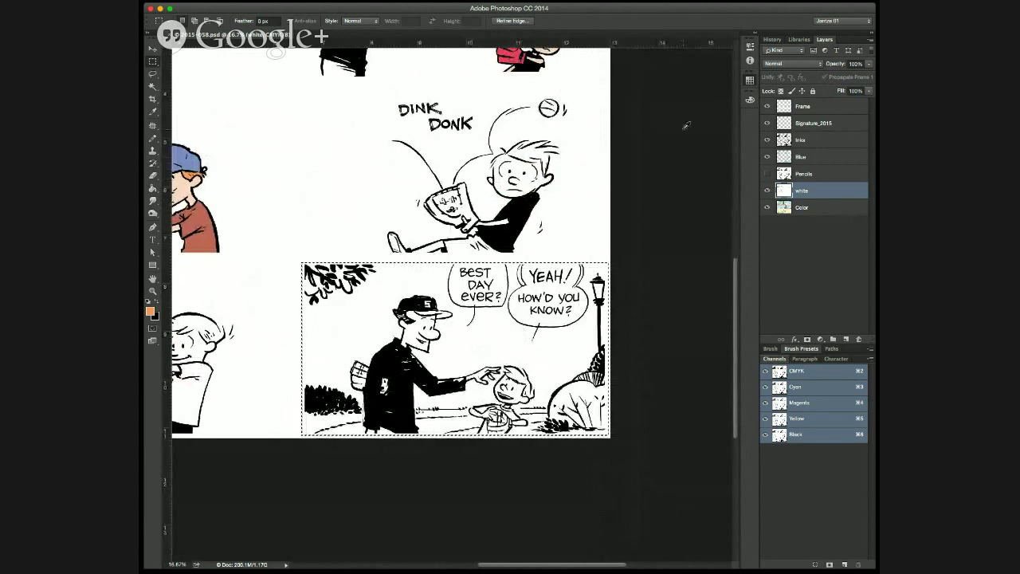
Sample the pale blue from the PLOP panel's artwork on the Color layer, hiding the white layer only while sampling.
{"action": "left_click", "coordinate": [767, 191]}
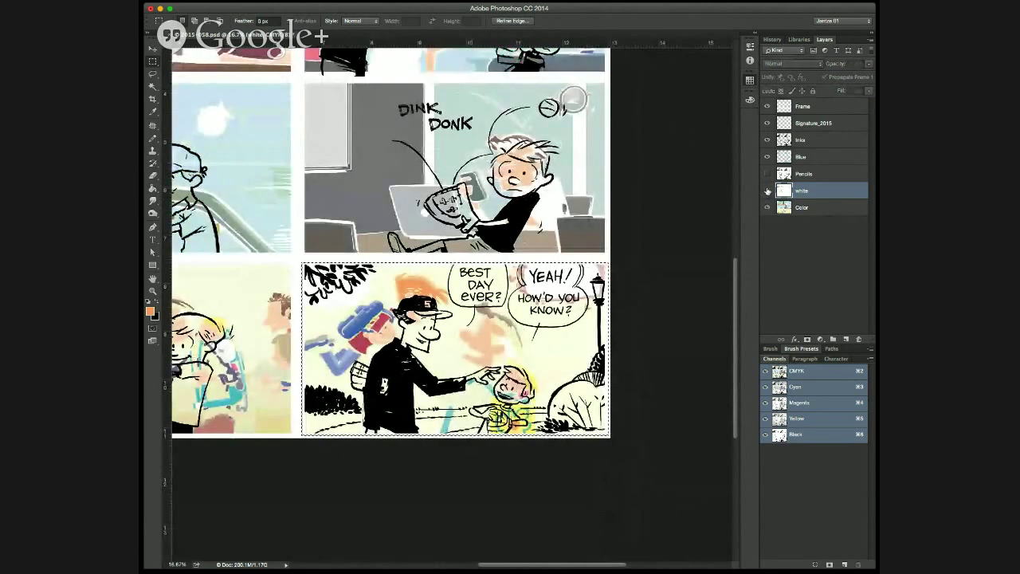
{"action": "key", "text": "i"}
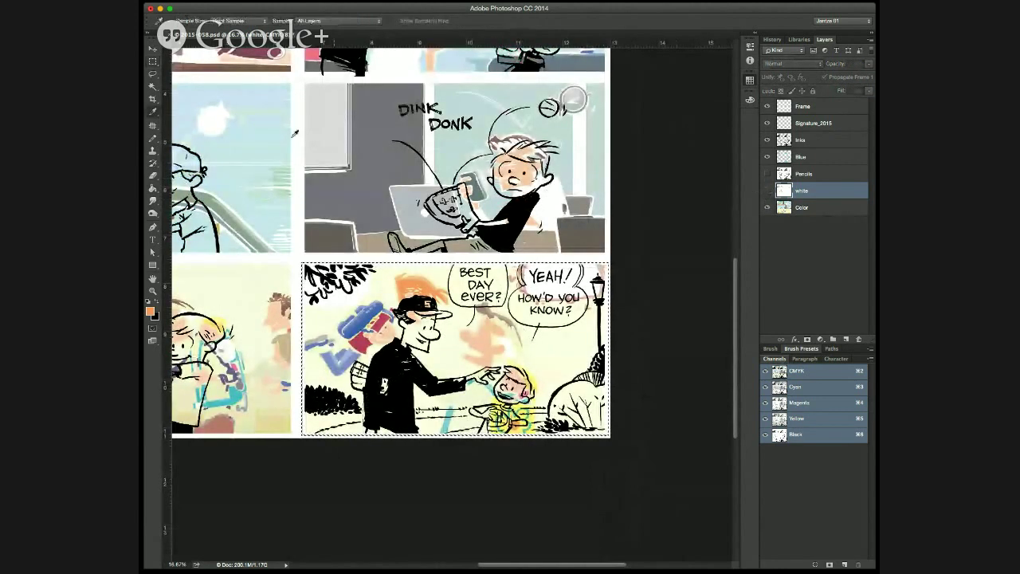
{"action": "left_click", "coordinate": [269, 175], "text": "alt"}
{"action": "left_click", "coordinate": [767, 191]}
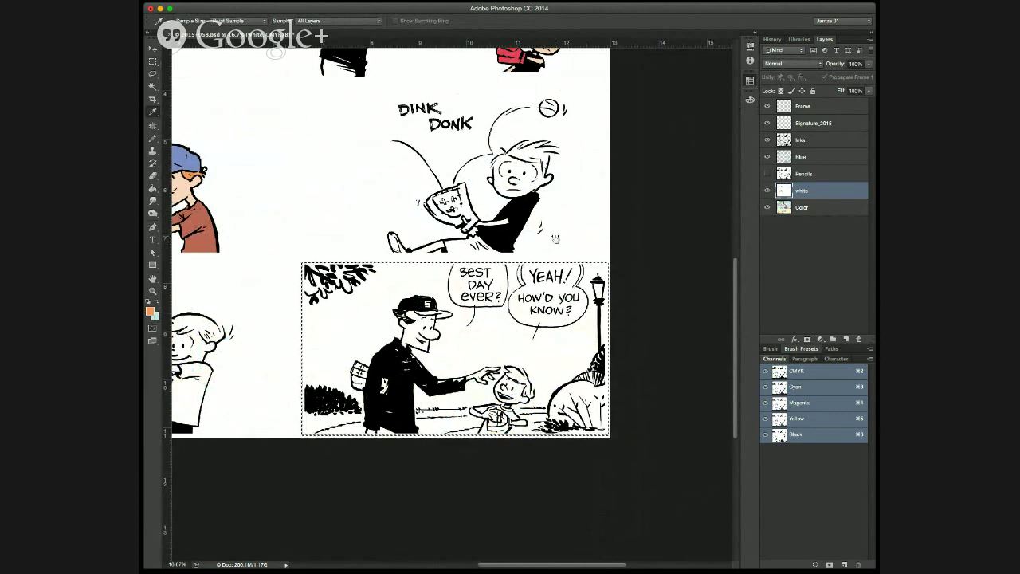
Fill the last panel's background with the sampled pale blue on the white layer and deselect.
{"action": "key", "text": "g"}
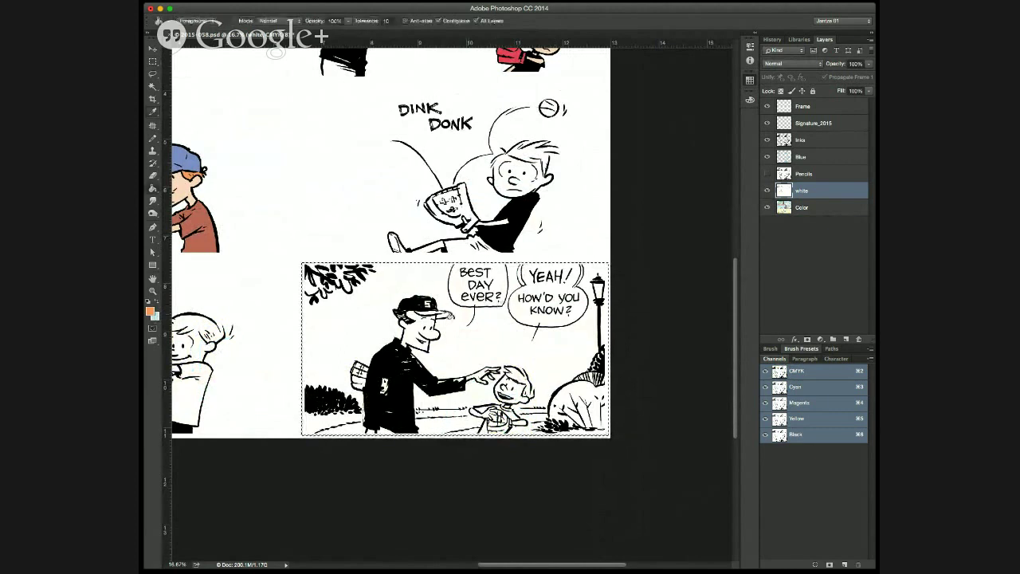
{"action": "left_click", "coordinate": [432, 292]}
{"action": "key", "text": "super+z"}
{"action": "key", "text": "x"}
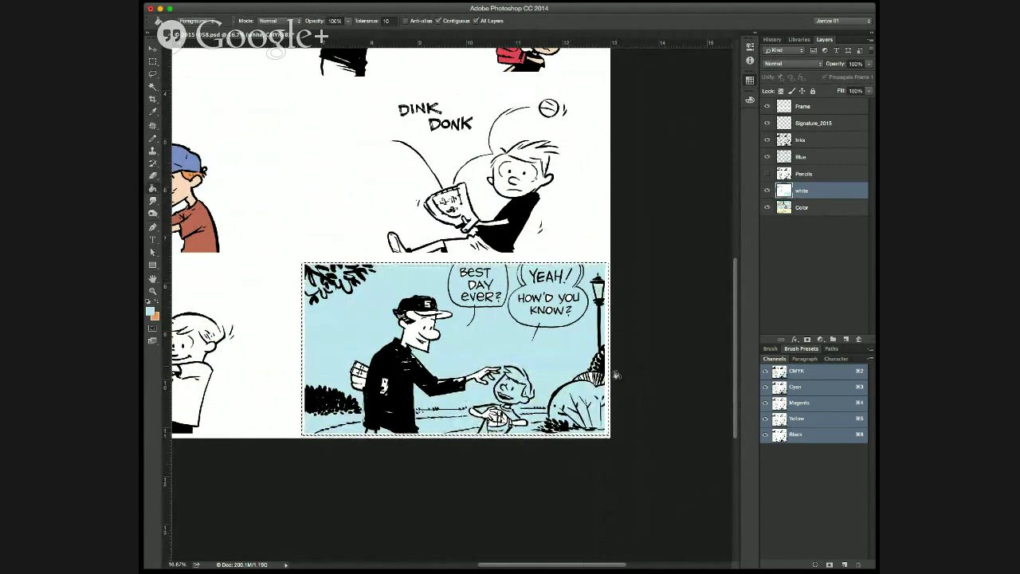
{"action": "key", "text": "l"}
{"action": "key", "text": "super+d"}
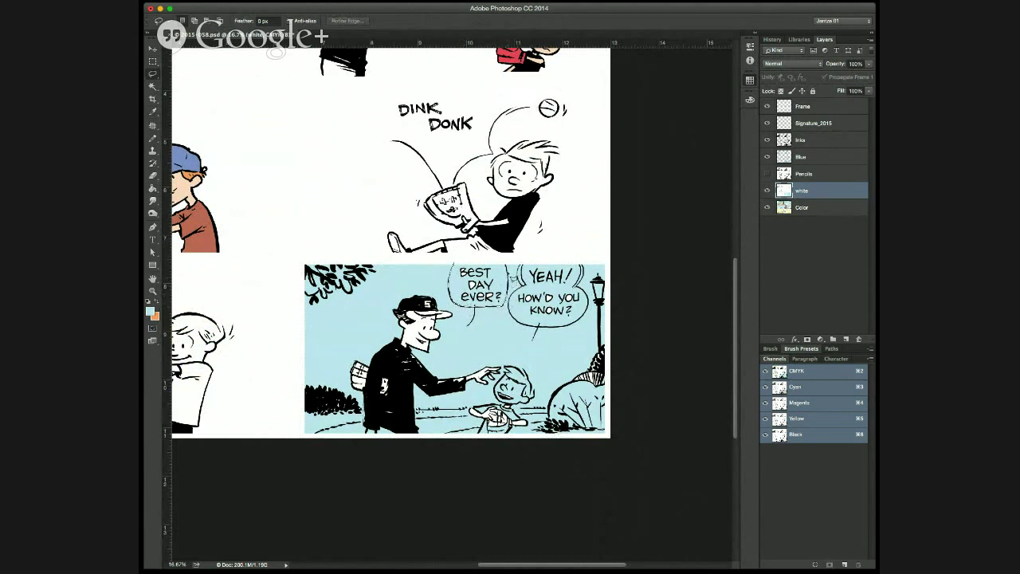
Lasso the "BEST DAY EVER?" speech balloon, fill it with white using the default colours, and deselect.
{"action": "left_click_drag", "start_coordinate": [511, 274], "coordinate": [500, 262]}
{"action": "key", "text": "super+BackSpace"}
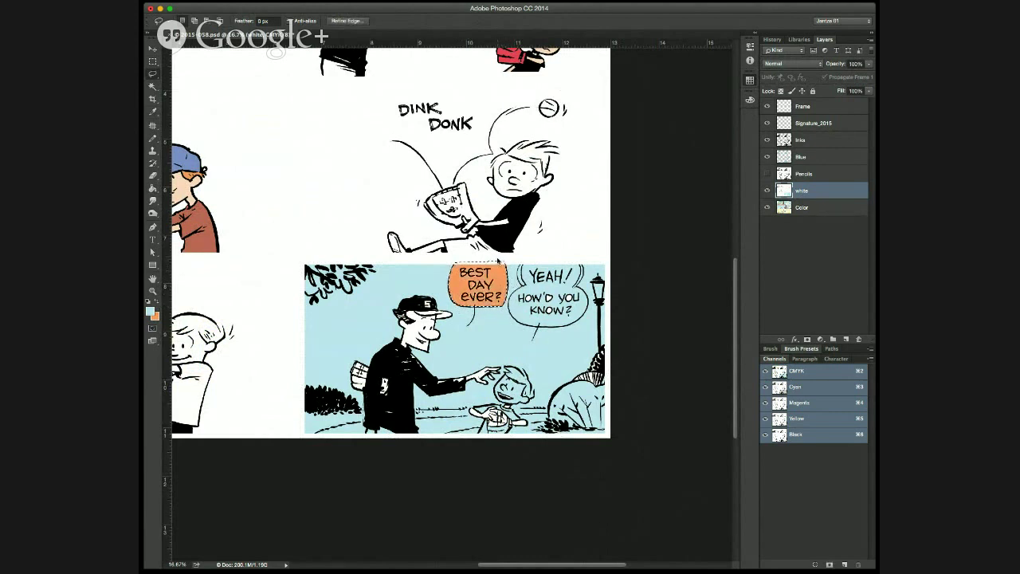
{"action": "key", "text": "d"}
{"action": "key", "text": "super+BackSpace"}
{"action": "key", "text": "super+d"}
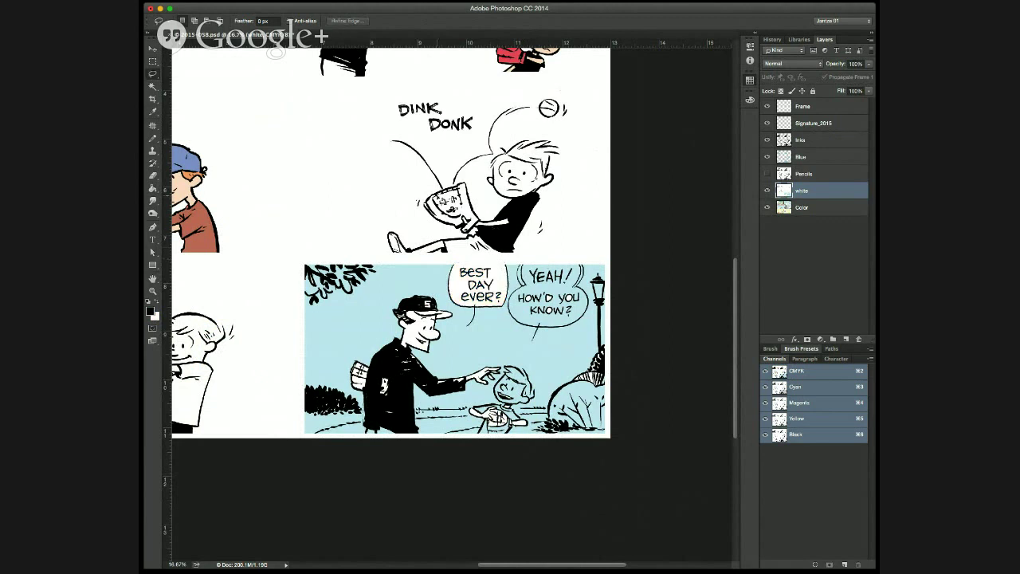
Select the "YEAH!" balloon with an elliptical marquee and sample the orange of the capped boy's hair as the background colour.
{"action": "key", "text": "m"}
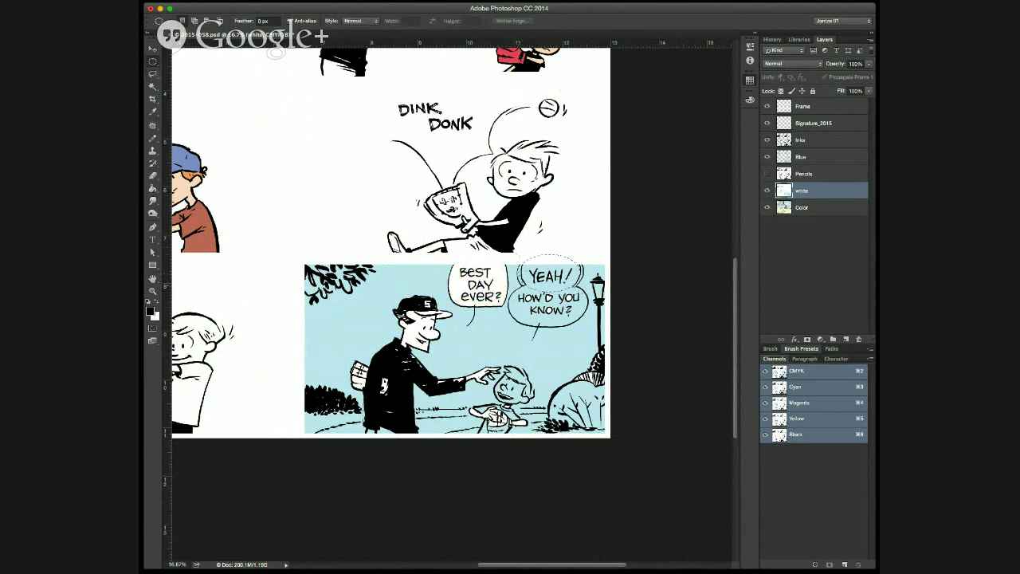
{"action": "left_click_drag", "start_coordinate": [580, 297], "coordinate": [573, 284]}
{"action": "left_click_drag", "start_coordinate": [451, 337], "coordinate": [568, 421]}
{"action": "key", "text": "i"}
{"action": "left_click", "coordinate": [303, 259], "text": "alt"}
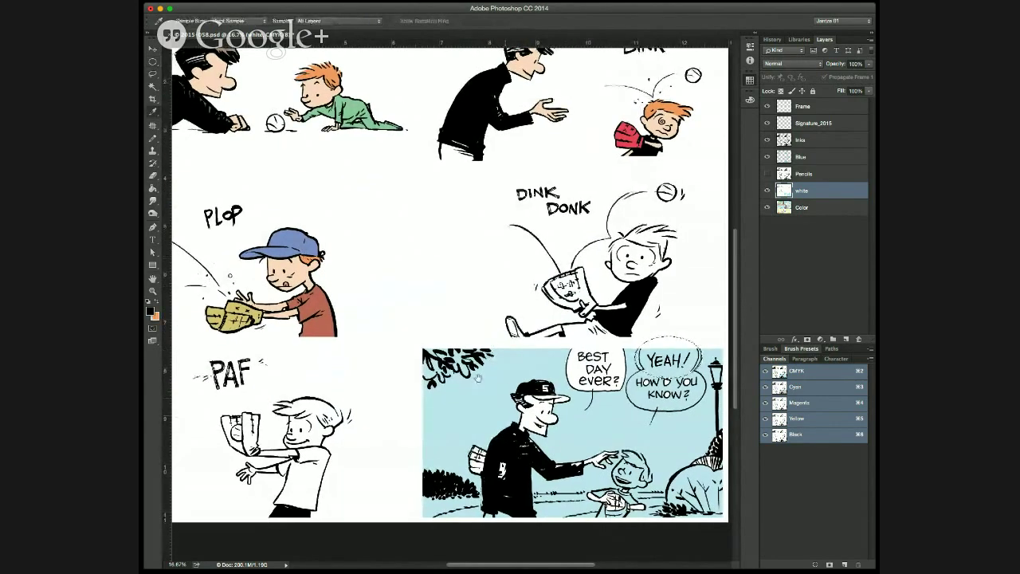
{"action": "scroll", "coordinate": [479, 378], "scroll_direction": "down", "scroll_amount": 3}
{"action": "scroll", "coordinate": [478, 378], "scroll_direction": "right", "scroll_amount": 3}
Fill the elliptical selection over the "YEAH!" balloon with the orange background colour and deselect.
{"action": "key", "text": "alt+BackSpace"}
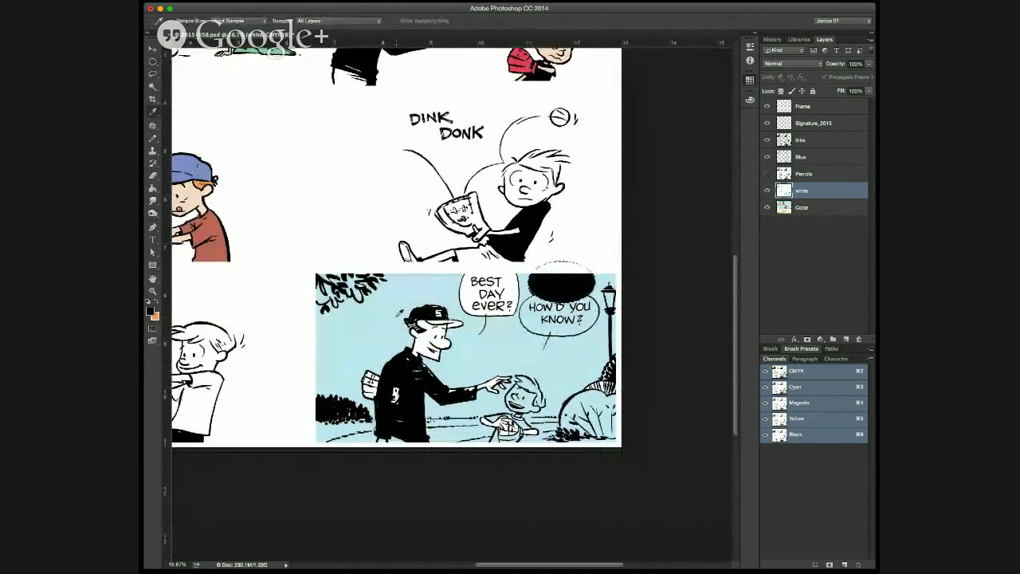
{"action": "key", "text": "super+z"}
{"action": "key", "text": "super+BackSpace"}
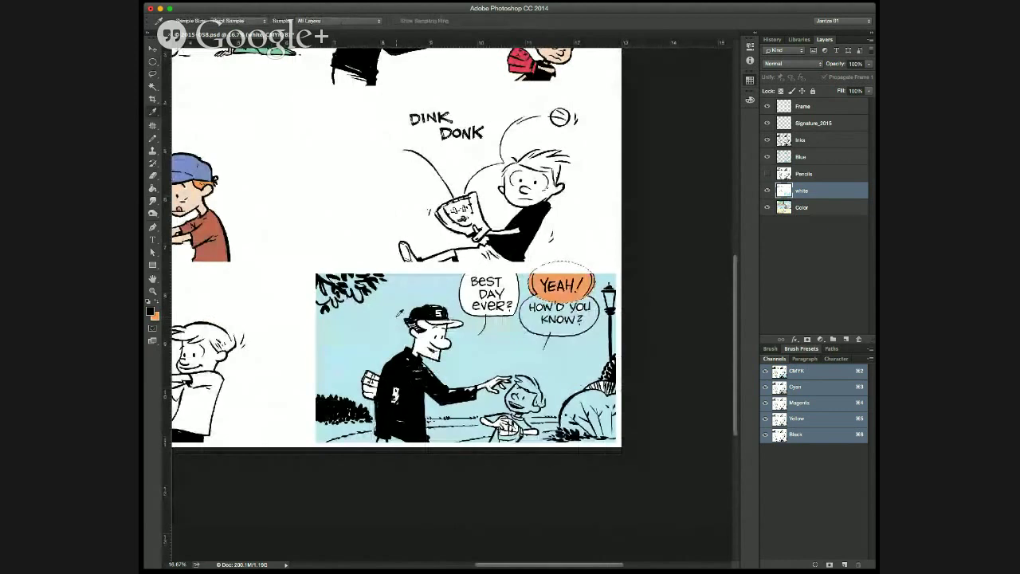
{"action": "key", "text": "l"}
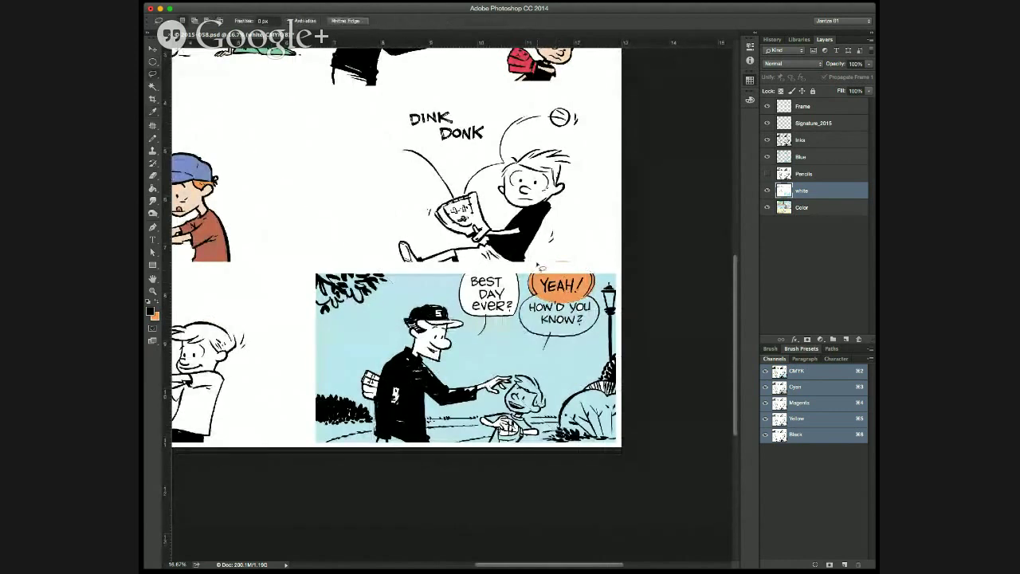
{"action": "key", "text": "super+d"}
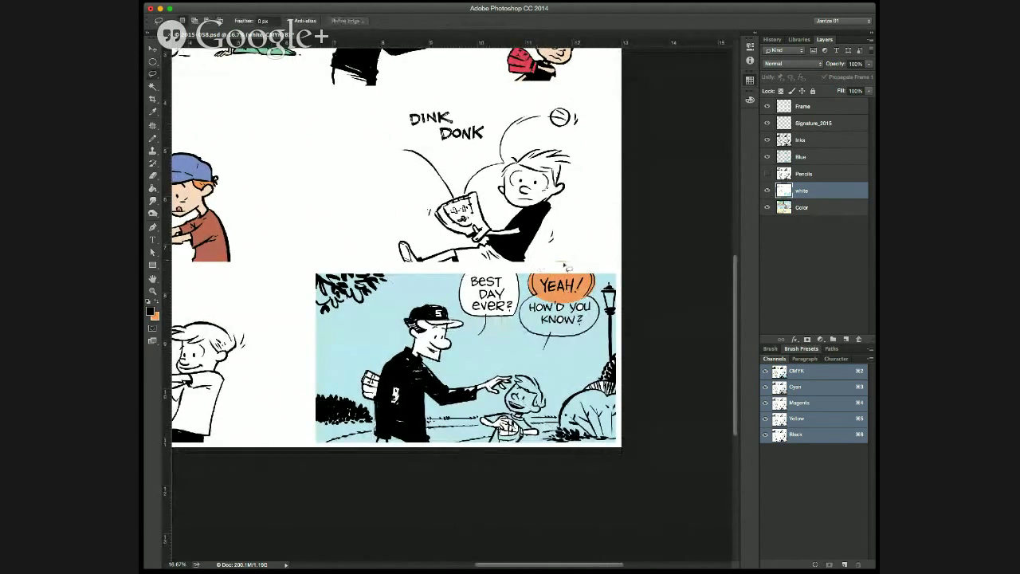
Fill a soft-edged elliptical selection inside the "YEAH!" balloon with white, leaving an orange rim, and deselect.
{"action": "key", "text": "m"}
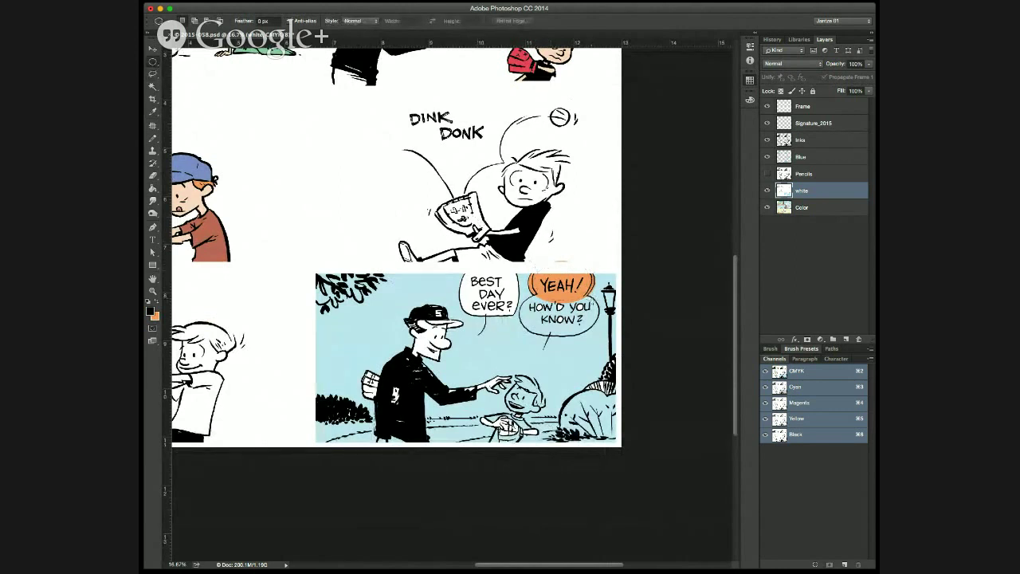
{"action": "left_click_drag", "start_coordinate": [533, 262], "coordinate": [592, 301]}
{"action": "key", "text": "d"}
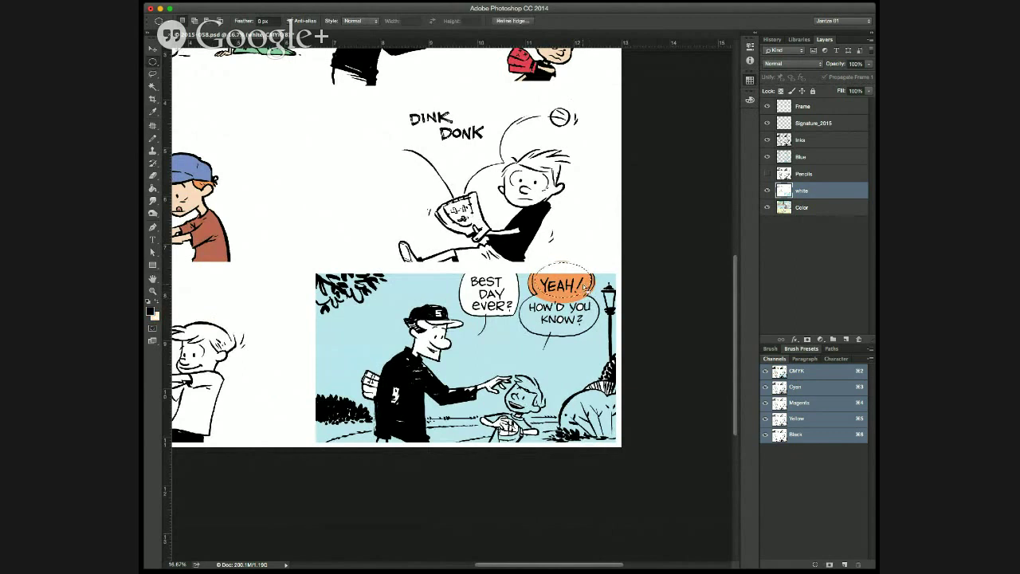
{"action": "key", "text": "x"}
{"action": "key", "text": "i"}
{"action": "key", "text": "m"}
{"action": "key", "text": "i"}
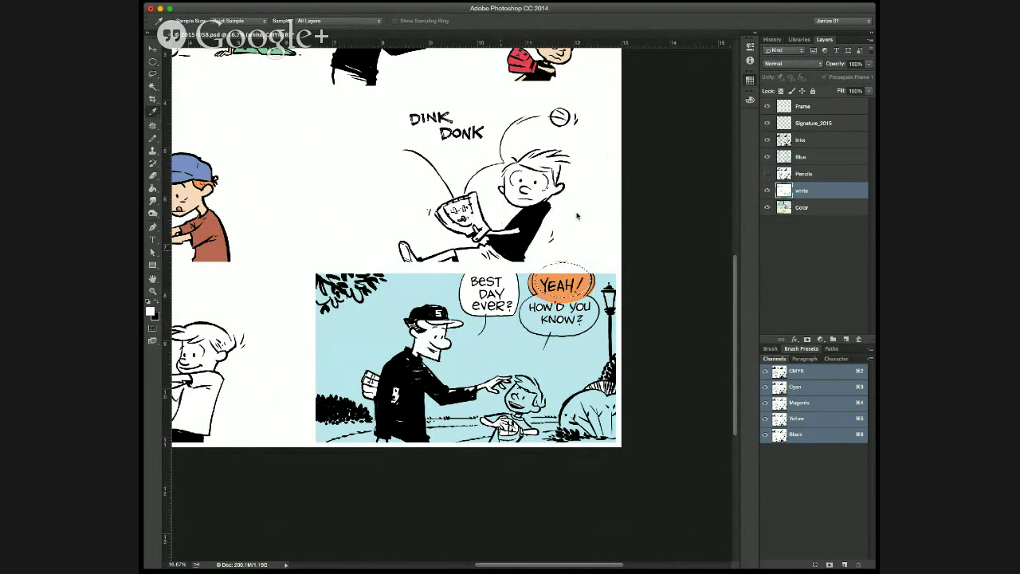
{"action": "key", "text": "m"}
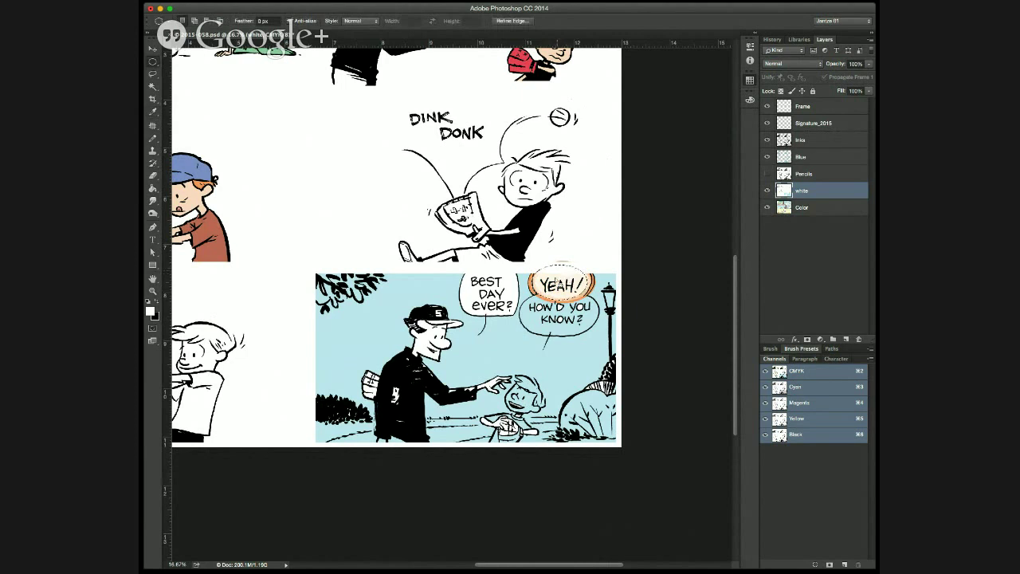
{"action": "key", "text": "super+d"}
Lasso the "HOW'D YOU KNOW?" balloon below "YEAH!" and fill it with white.
{"action": "left_click_drag", "start_coordinate": [598, 304], "coordinate": [596, 300]}
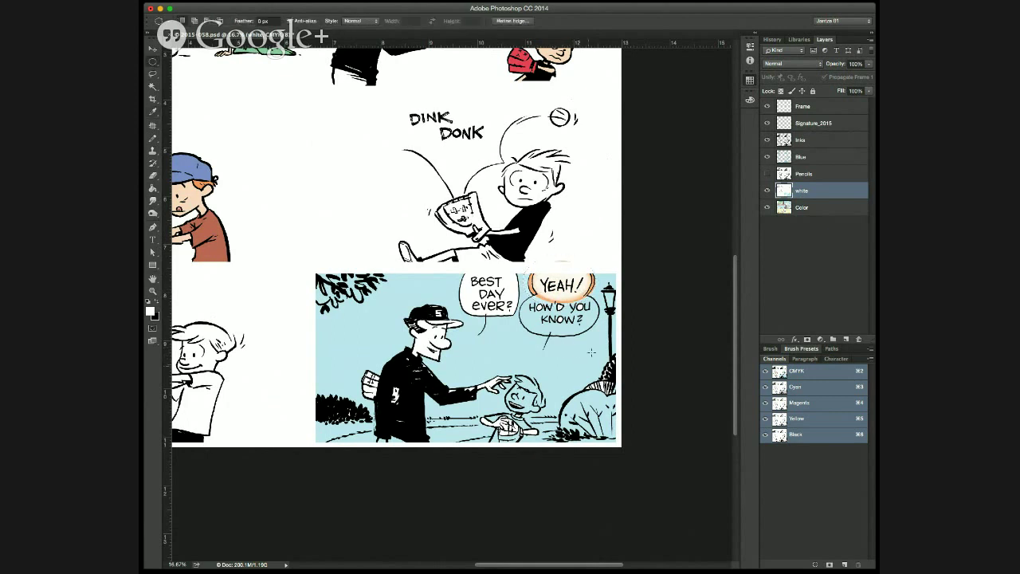
{"action": "key", "text": "l"}
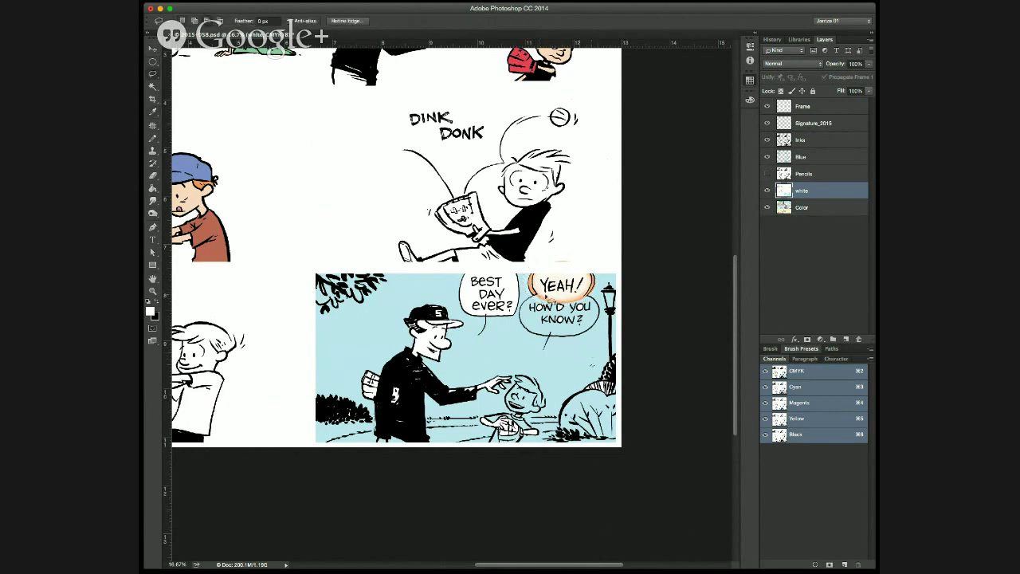
{"action": "mouse_move", "coordinate": [533, 302]}
{"action": "left_mouse_down"}
{"action": "mouse_move", "coordinate": [523, 315]}
{"action": "mouse_move", "coordinate": [528, 334]}
{"action": "mouse_move", "coordinate": [552, 347]}
{"action": "mouse_move", "coordinate": [588, 343]}
{"action": "mouse_move", "coordinate": [606, 314]}
{"action": "mouse_move", "coordinate": [595, 298]}
{"action": "mouse_move", "coordinate": [560, 294]}
{"action": "left_mouse_up"}
{"action": "left_click", "coordinate": [603, 354]}
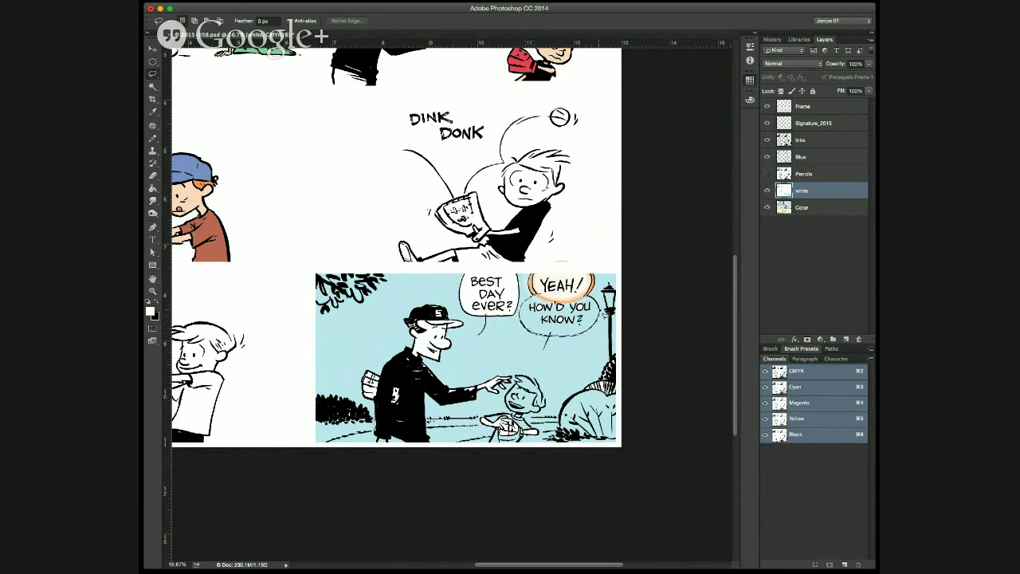
{"action": "left_click_drag", "start_coordinate": [597, 303], "coordinate": [548, 299]}
Select the middle of the "YEAH!" balloon with an elliptical marquee and fill it with white, undoing the mistaken black fill.
{"action": "key", "text": "m"}
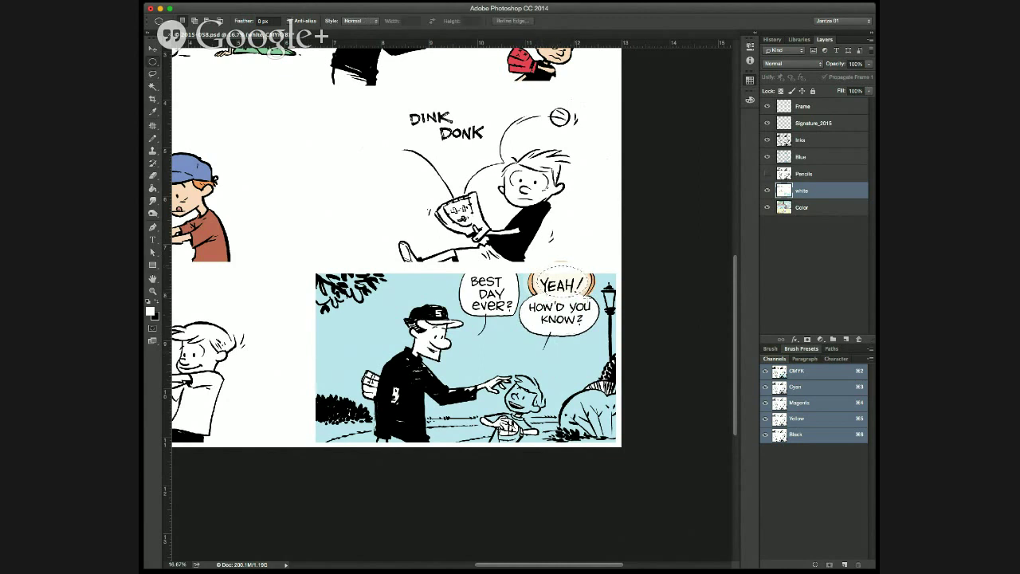
{"action": "key", "text": "alt+BackSpace"}
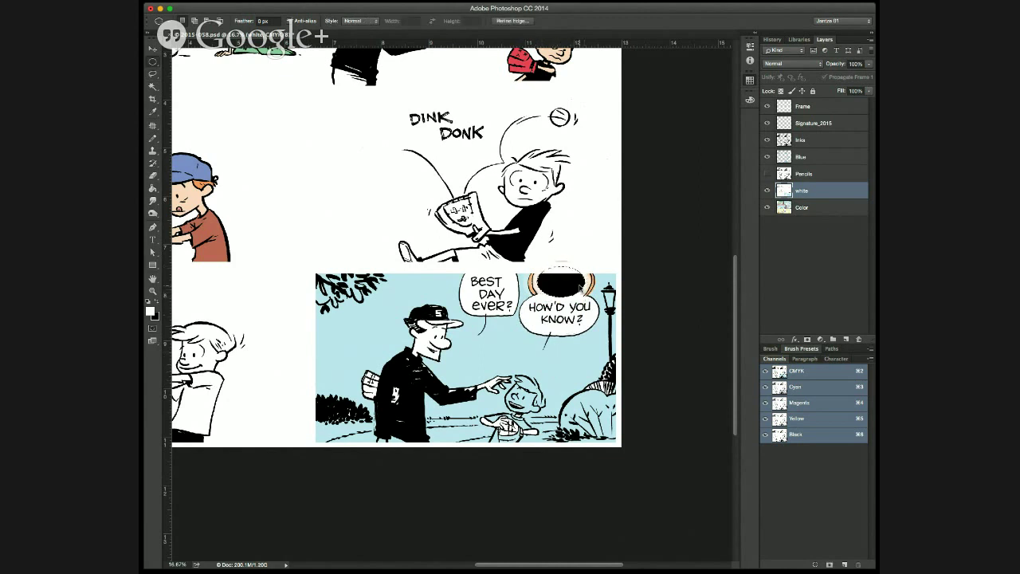
{"action": "key", "text": "super+z"}
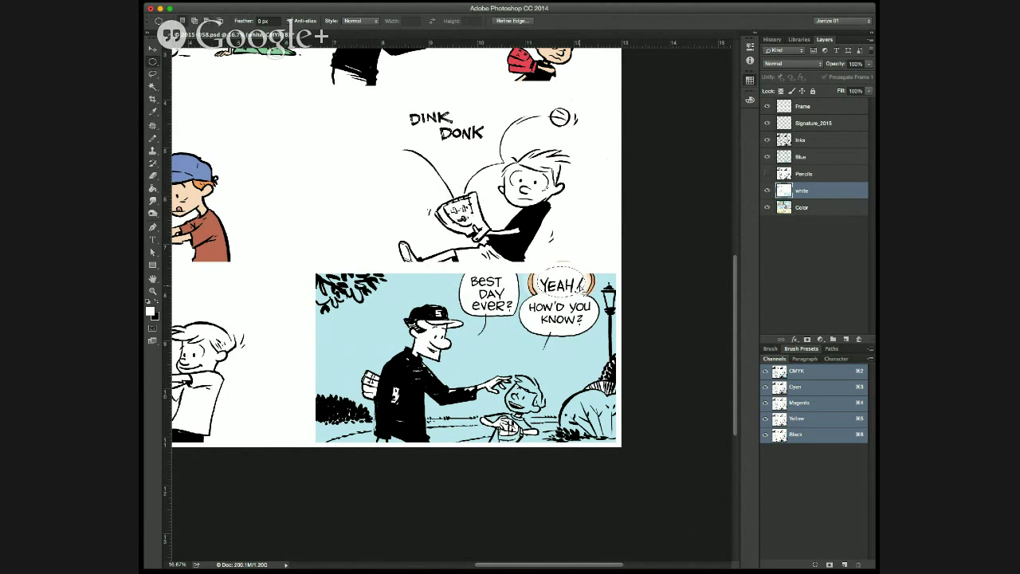
Try to clear the colour overspill in a rectangular strip above the "YEAH!" balloon, and deselect.
{"action": "key", "text": "l"}
{"action": "left_click_drag", "start_coordinate": [578, 255], "coordinate": [542, 254]}
{"action": "left_click", "coordinate": [154, 62]}
{"action": "key", "text": "super+BackSpace"}
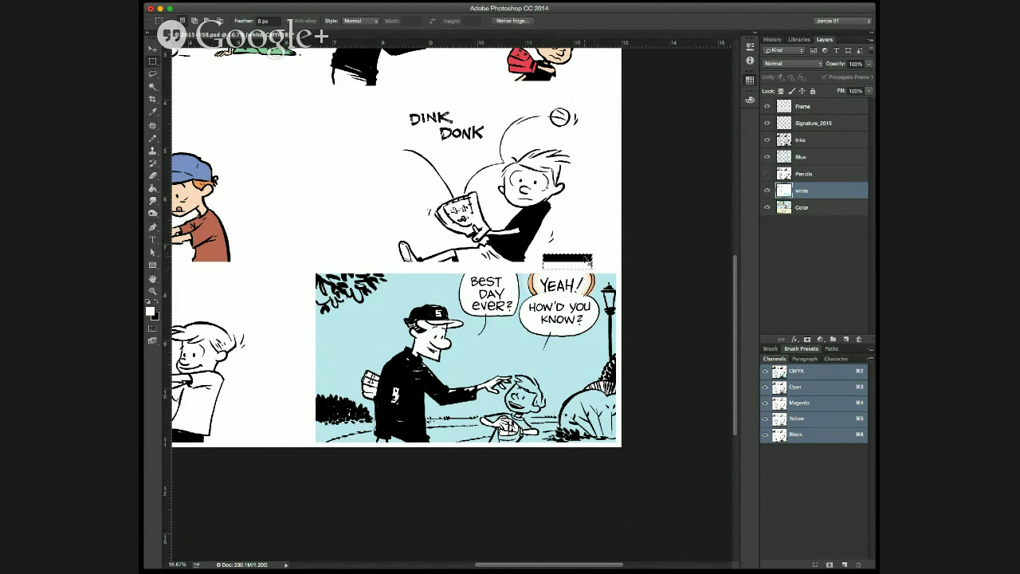
{"action": "key", "text": "Delete"}
{"action": "key", "text": "super+d"}
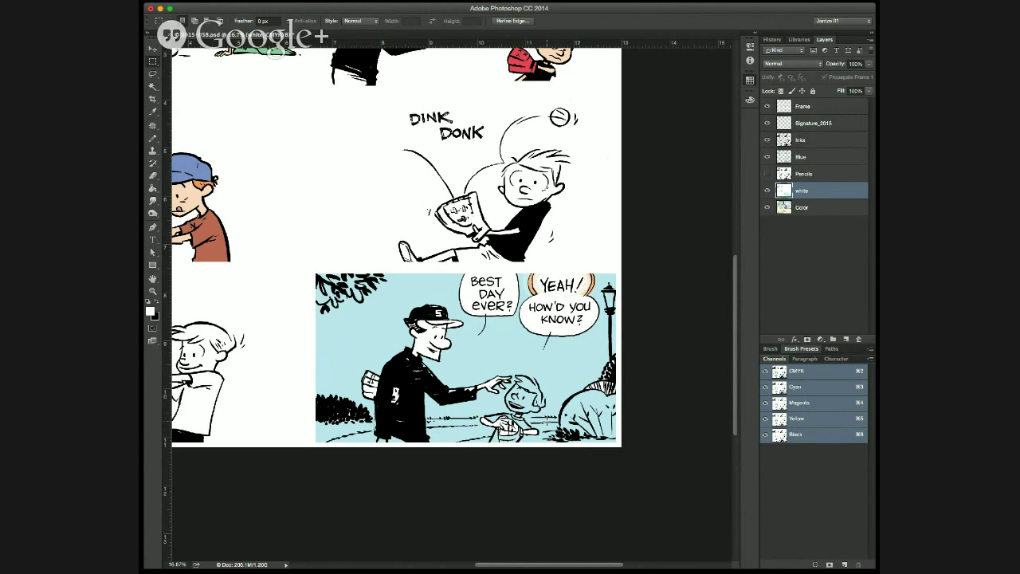
{"action": "key", "text": "super+d"}
Step back through the rectangular strip edits to the elliptical selection in the "YEAH!" balloon.
{"action": "key", "text": "alt+super+z"}
{"action": "key", "text": "alt+super+z"}
{"action": "key", "text": "alt+super+z"}
{"action": "key", "text": "alt+super+z"}
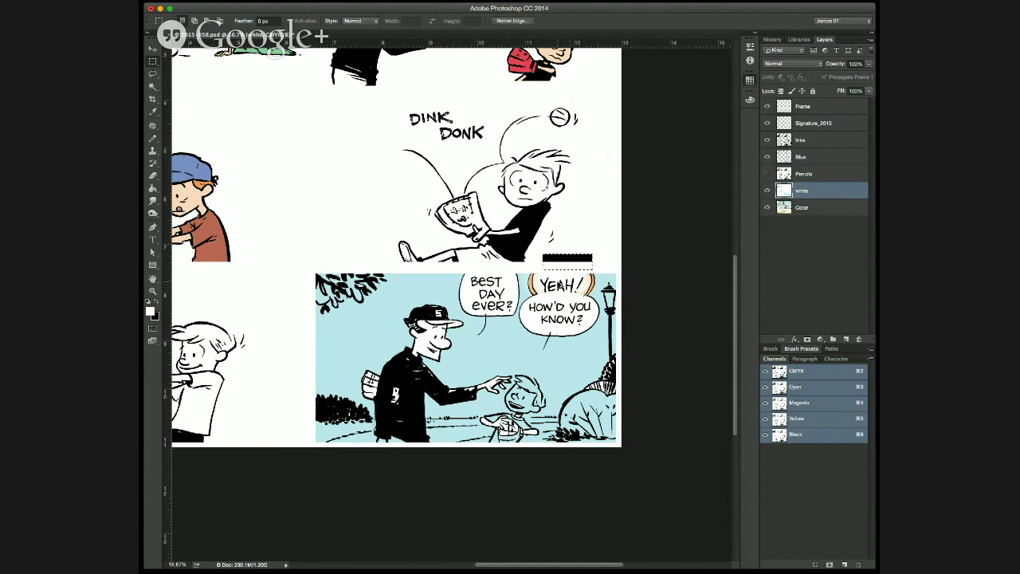
{"action": "key", "text": "alt+super+z"}
{"action": "key", "text": "alt+super+z"}
{"action": "key", "text": "alt+super+z"}
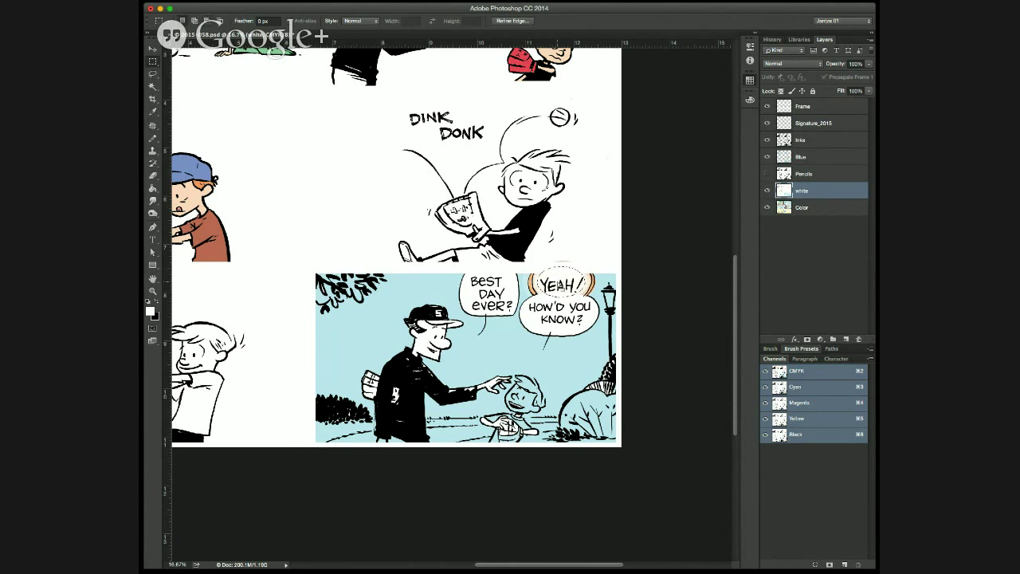
Clear the strip above the "YEAH!" balloon to white with a rectangular selection, undoing the mistaken black fill, and deselect.
{"action": "left_click", "coordinate": [565, 260]}
{"action": "left_click_drag", "start_coordinate": [584, 267], "coordinate": [582, 265]}
{"action": "key", "text": "super+BackSpace"}
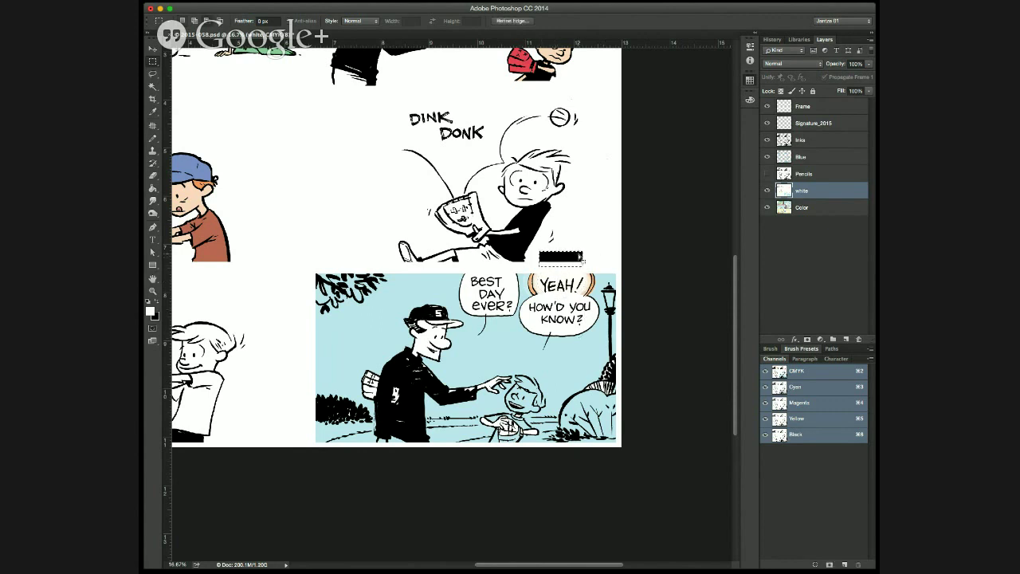
{"action": "key", "text": "ctrl+z"}
{"action": "key", "text": "ctrl+d"}
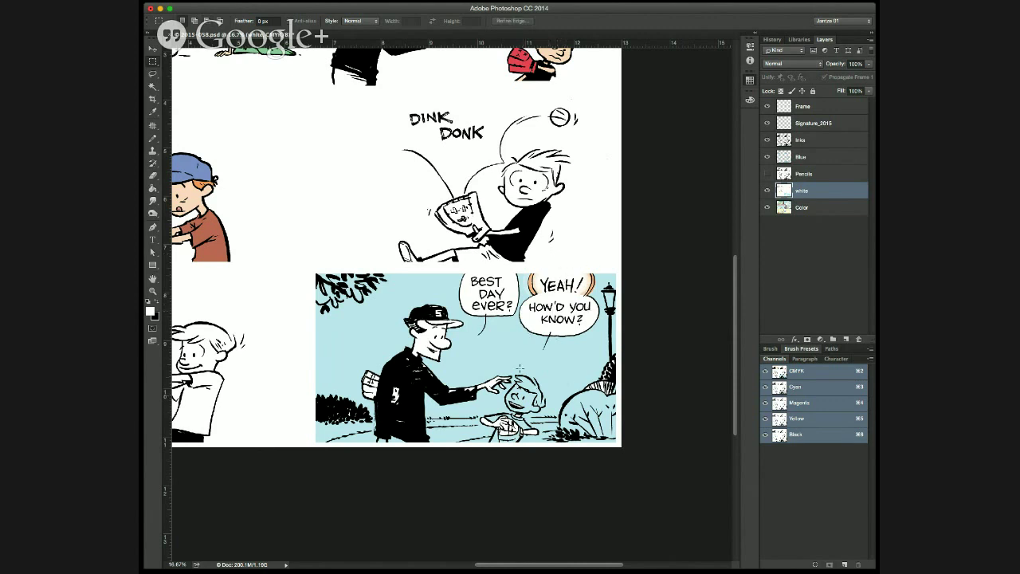
Fill the face and outstretched hand of the man in the last panel with a light skin tone.
{"action": "left_click", "coordinate": [686, 129]}
{"action": "key", "text": "g"}
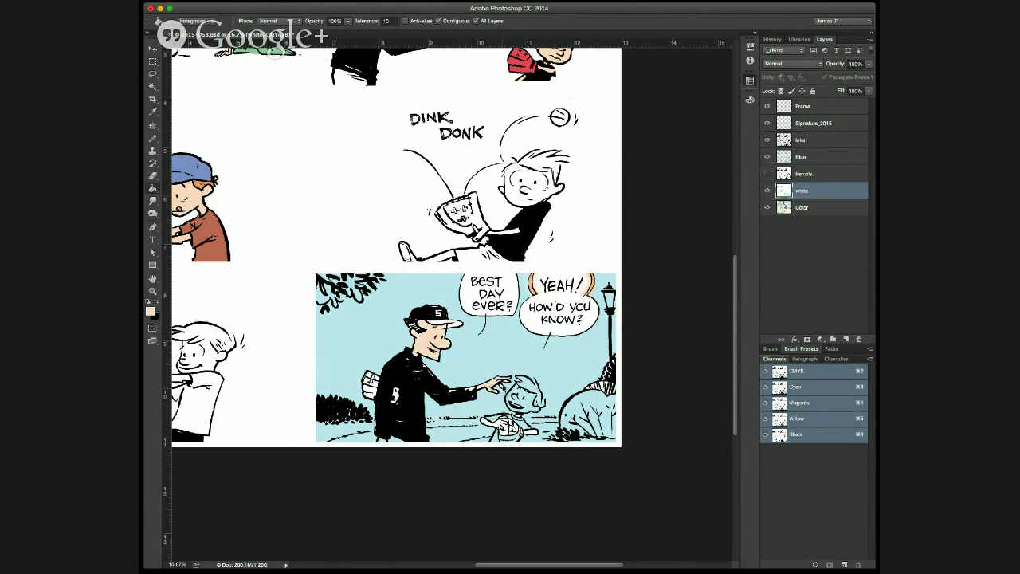
{"action": "scroll", "coordinate": [518, 391], "scroll_direction": "up", "scroll_amount": 2}
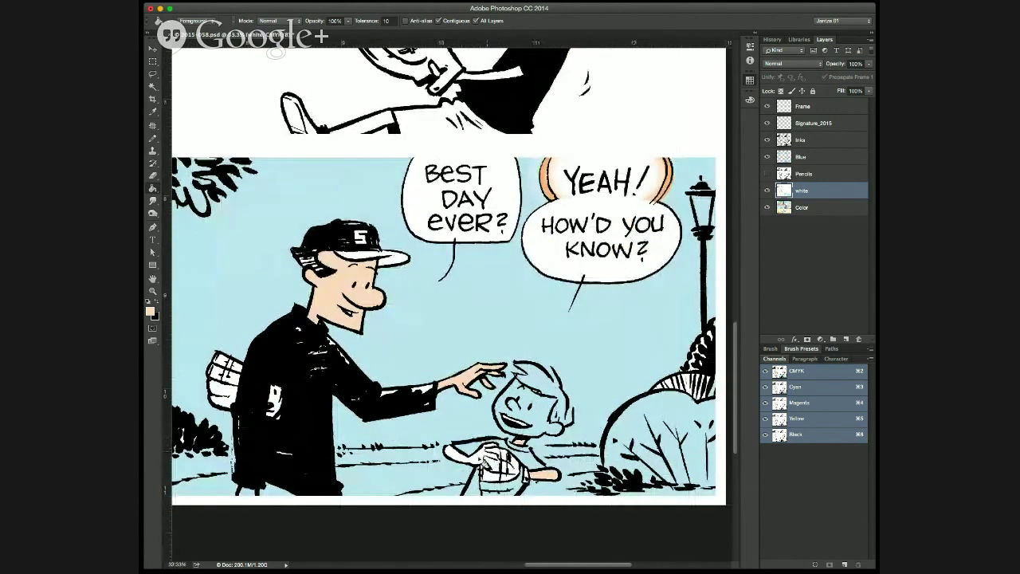
Close the gaps in the last panel's boy with the Pencil and fill his arm, hand and face with the skin tone.
{"action": "key", "text": "b"}
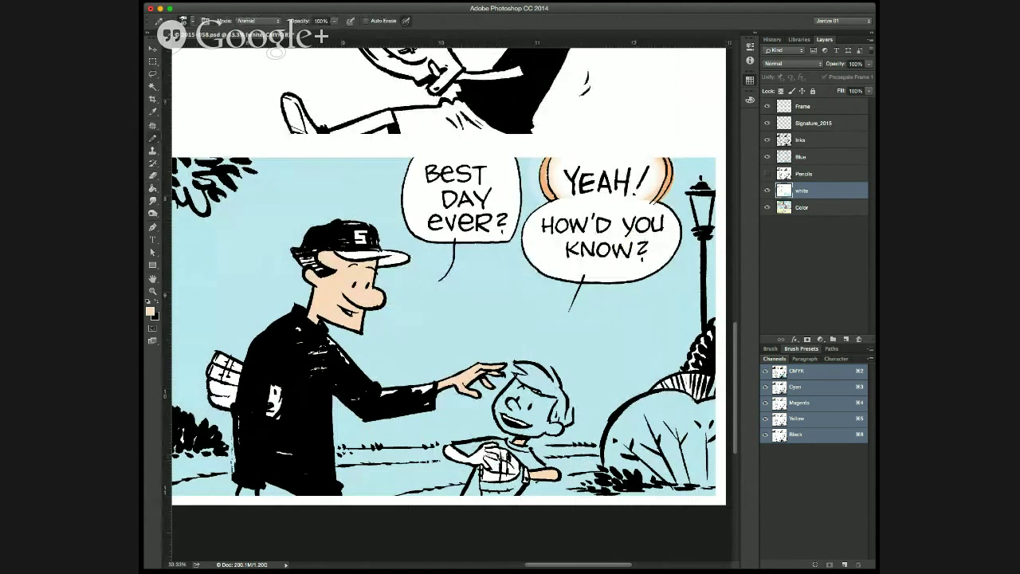
{"action": "key", "text": "g"}
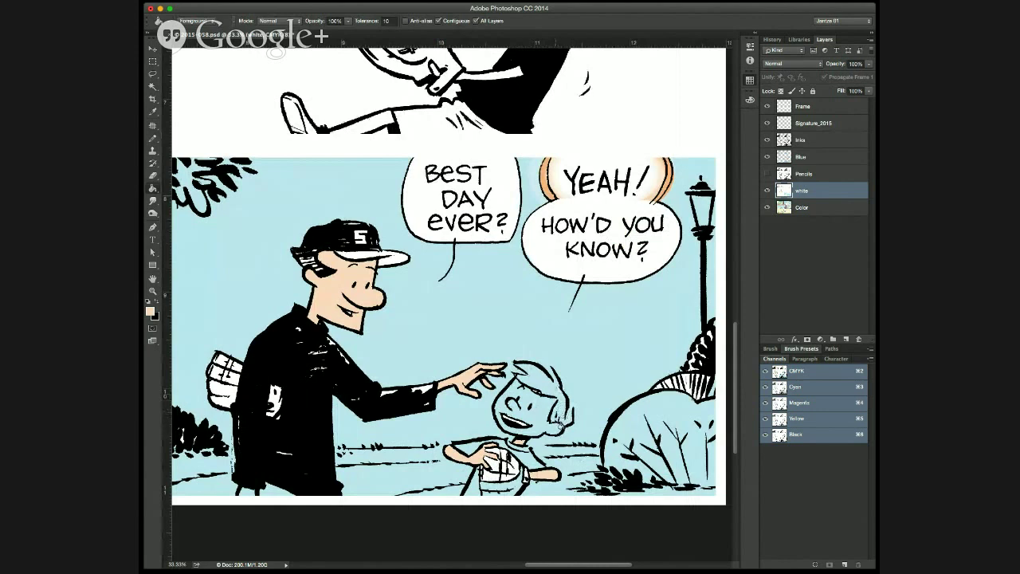
{"action": "key", "text": "b"}
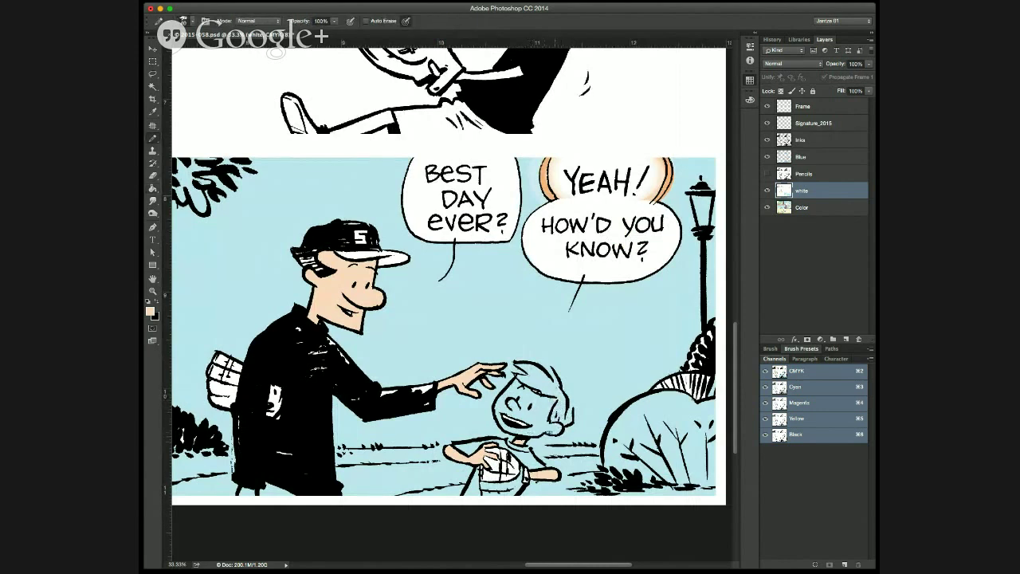
{"action": "key", "text": "g"}
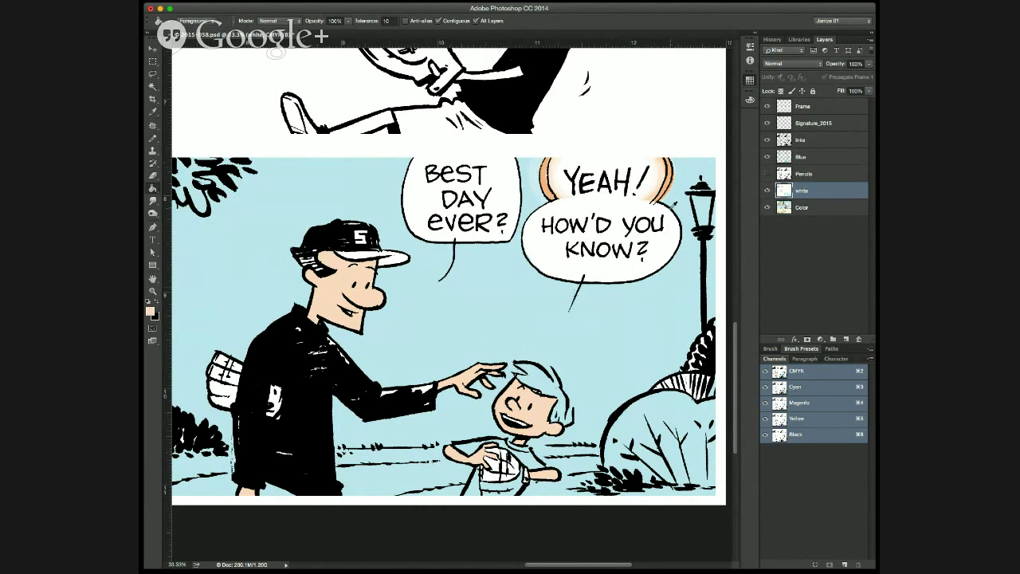
Fill the brim of the man's cap with red-orange and colour its underside green.
{"action": "left_click", "coordinate": [366, 260]}
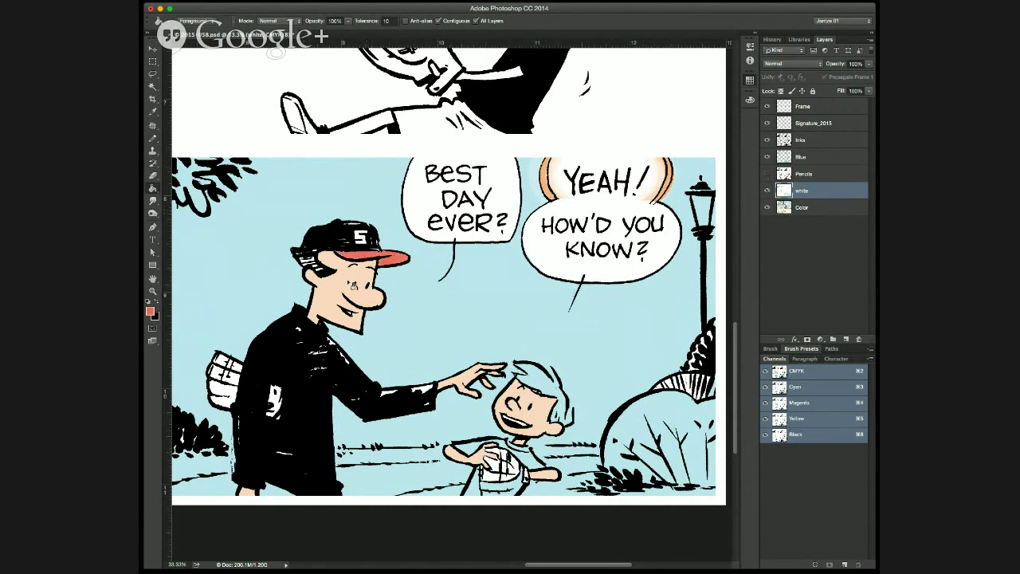
{"action": "scroll", "coordinate": [494, 304], "scroll_direction": "left", "scroll_amount": 5}
{"action": "scroll", "coordinate": [494, 305], "scroll_direction": "up", "scroll_amount": 1}
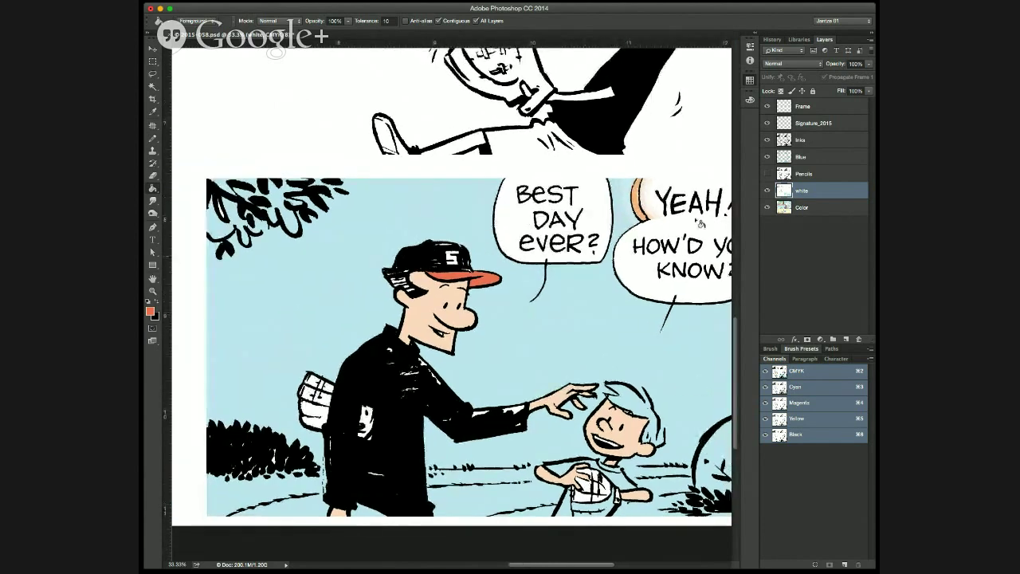
{"action": "left_click", "coordinate": [652, 199], "text": "alt"}
{"action": "key", "text": "b"}
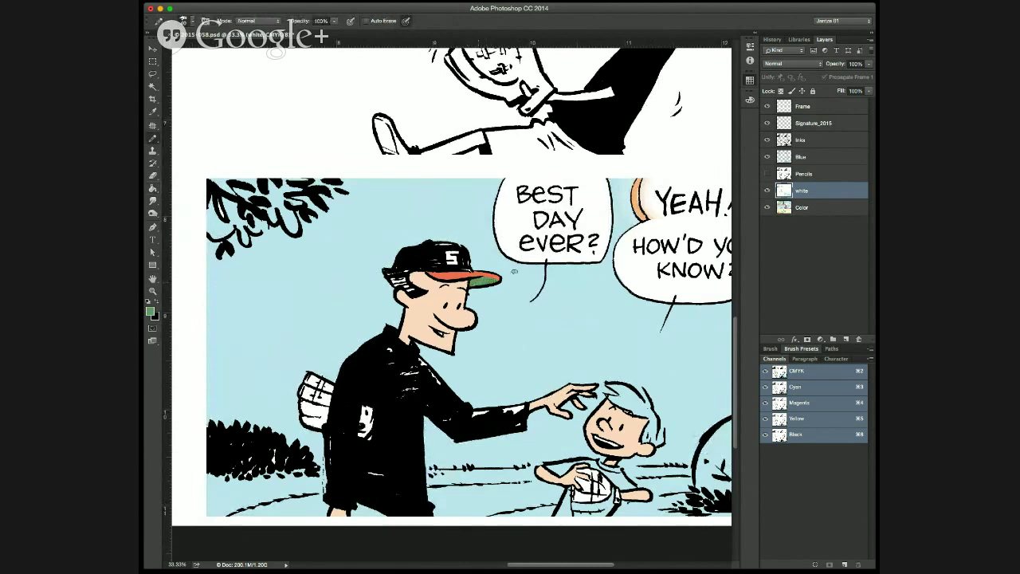
Sample the red-orange of the cap's brim and paint the "S" logo with the Pencil.
{"action": "left_click", "coordinate": [459, 271], "text": "alt"}
{"action": "left_click_drag", "start_coordinate": [451, 252], "coordinate": [455, 260]}
Pencil a stroke at the edge of the boy's hair and pick up the lighter hair orange, undoing the stray line in the panel above.
{"action": "left_click_drag", "start_coordinate": [520, 463], "coordinate": [397, 424]}
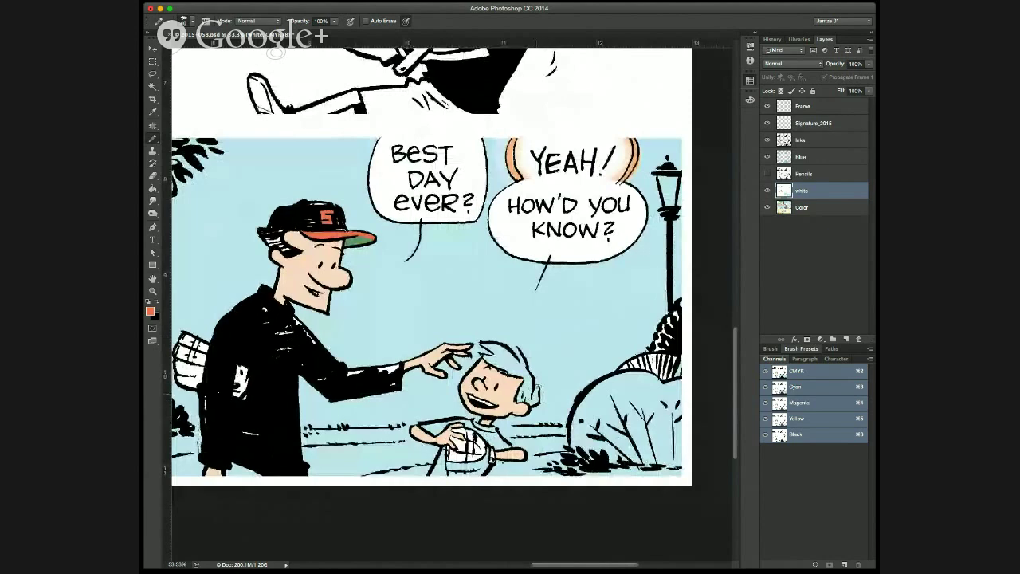
{"action": "left_click_drag", "start_coordinate": [538, 387], "coordinate": [535, 394]}
{"action": "scroll", "coordinate": [537, 394], "scroll_direction": "up", "scroll_amount": 10}
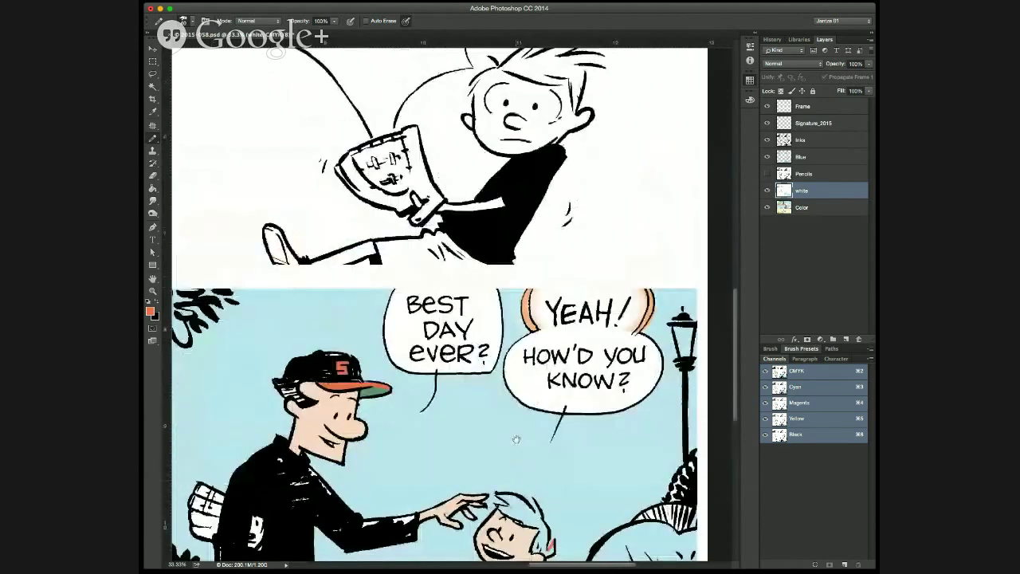
{"action": "left_click_drag", "start_coordinate": [343, 223], "coordinate": [430, 249]}
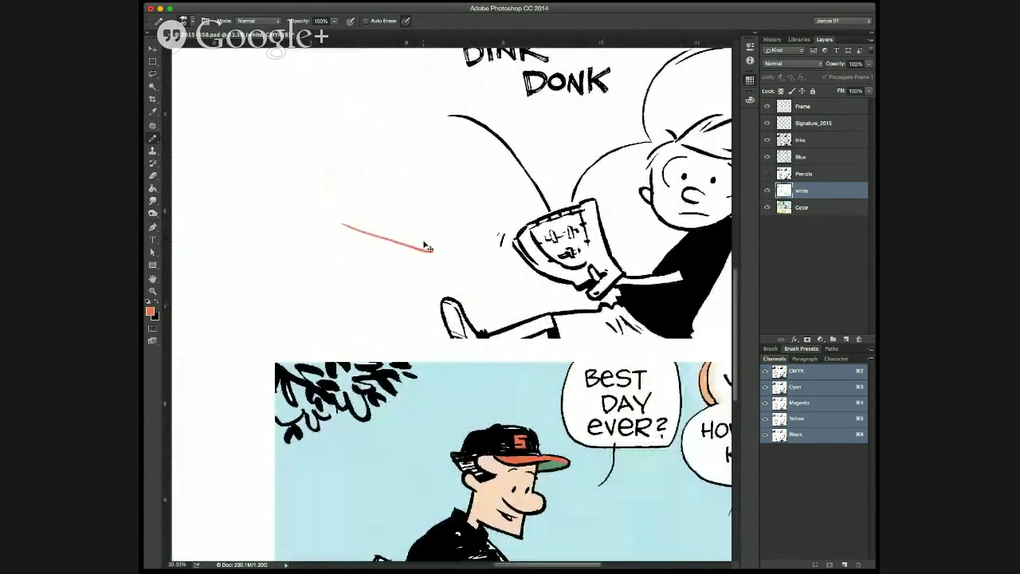
{"action": "key", "text": "super+minus"}
{"action": "key", "text": "super+minus"}
{"action": "key", "text": "super+z"}
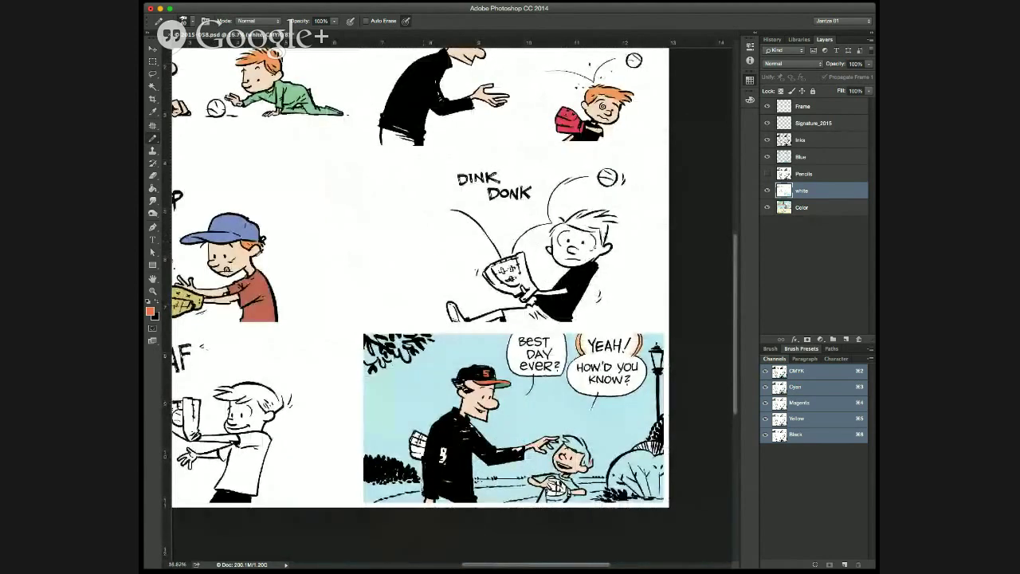
{"action": "scroll", "coordinate": [530, 405], "scroll_direction": "down", "scroll_amount": 5}
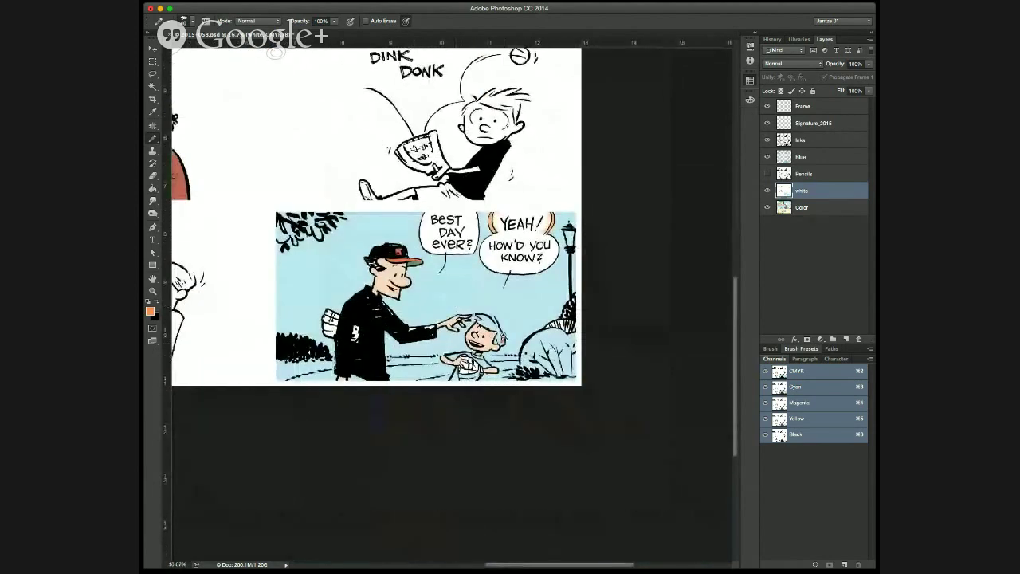
{"action": "scroll", "coordinate": [498, 340], "scroll_direction": "up", "scroll_amount": 1}
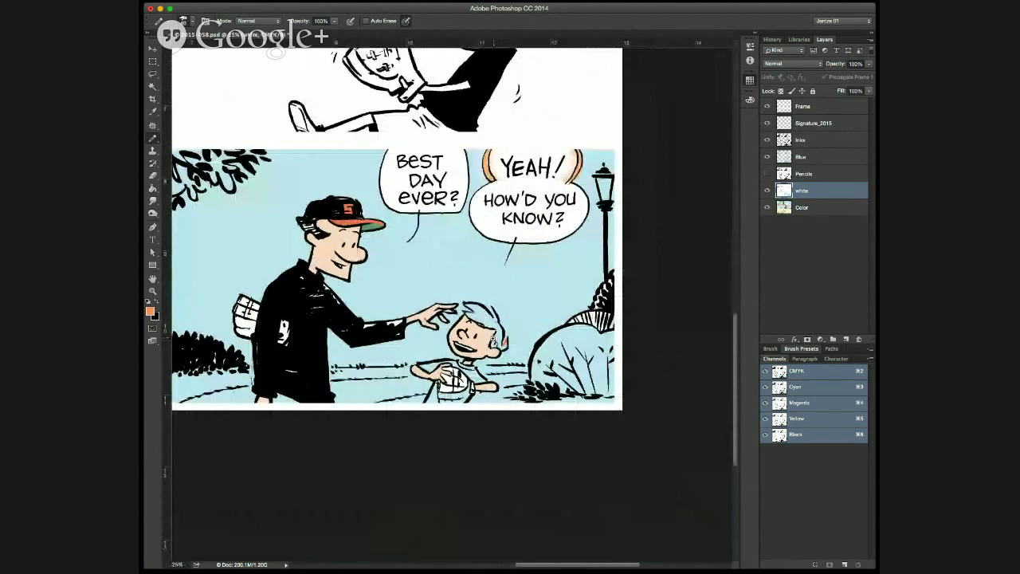
Pencil orange strokes along the edges of the boy's hair in the last panel to close the gaps in its outline.
{"action": "key", "text": "g"}
{"action": "scroll", "coordinate": [496, 339], "scroll_direction": "up", "scroll_amount": 1}
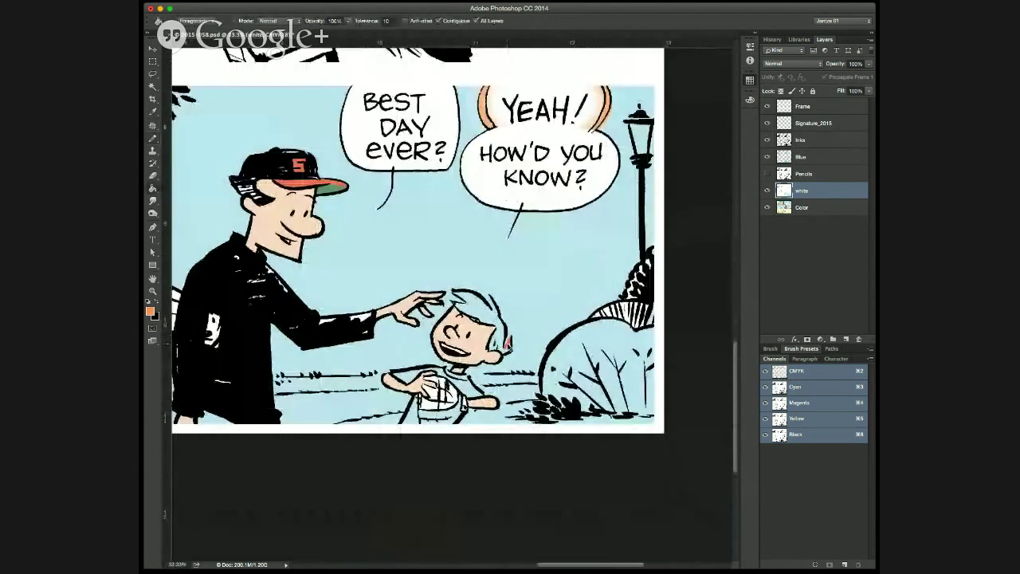
{"action": "key", "text": "b"}
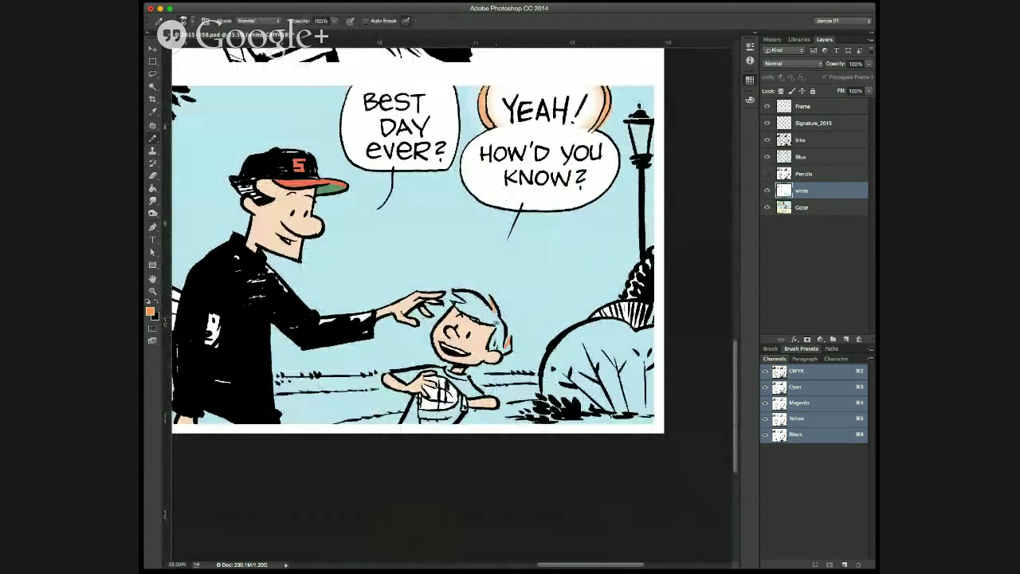
{"action": "key", "text": "g"}
{"action": "left_click", "coordinate": [502, 327]}
{"action": "key", "text": "ctrl+z"}
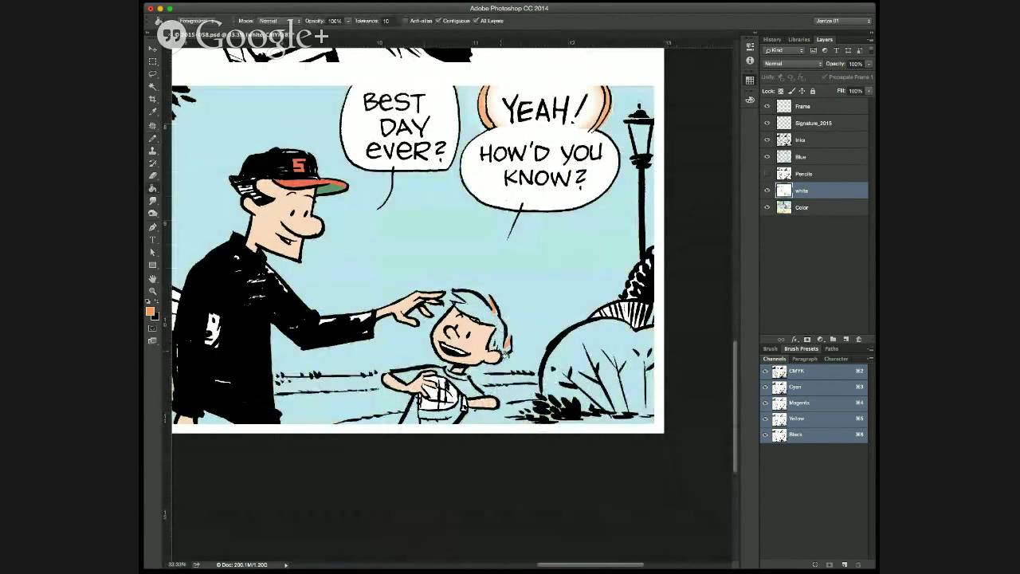
{"action": "key", "text": "b"}
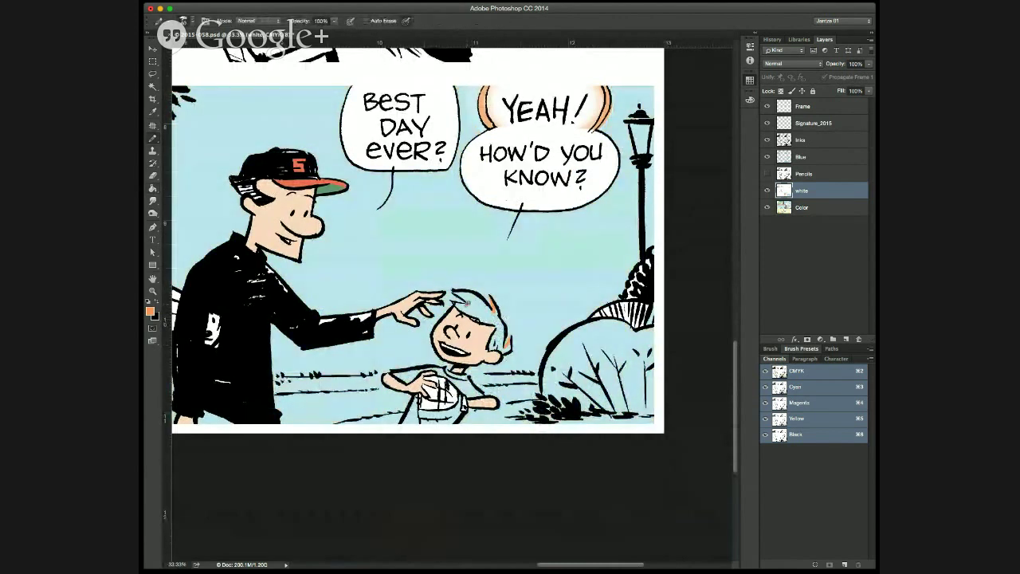
Try to fill the boy's hair with the orange, and undo the fill that spills into the background.
{"action": "key", "text": "g"}
{"action": "left_click", "coordinate": [475, 335]}
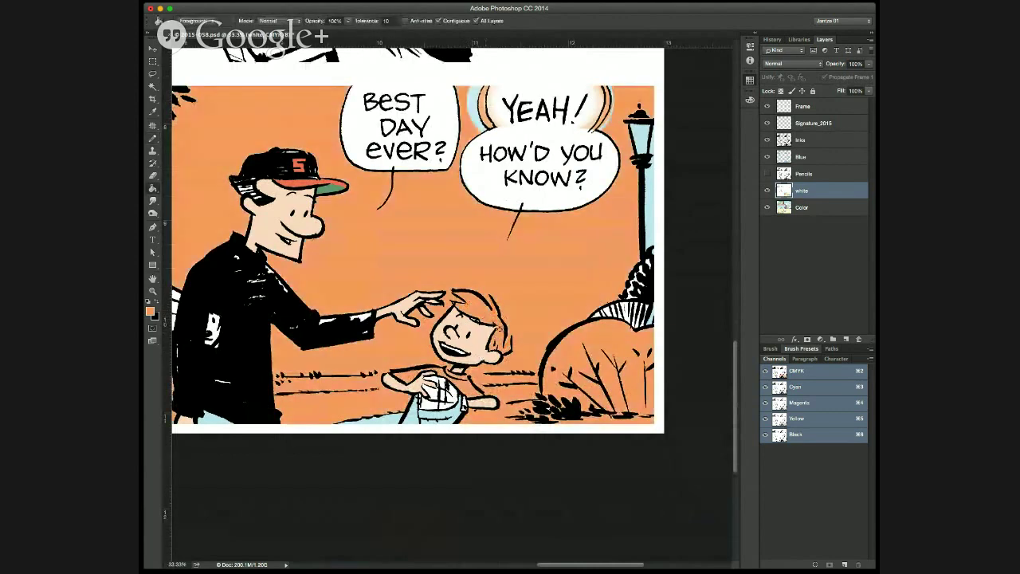
{"action": "key", "text": "ctrl+z"}
{"action": "left_click", "coordinate": [489, 318], "text": "super"}
{"action": "left_click", "coordinate": [490, 318], "text": "super"}
{"action": "left_click", "coordinate": [517, 312]}
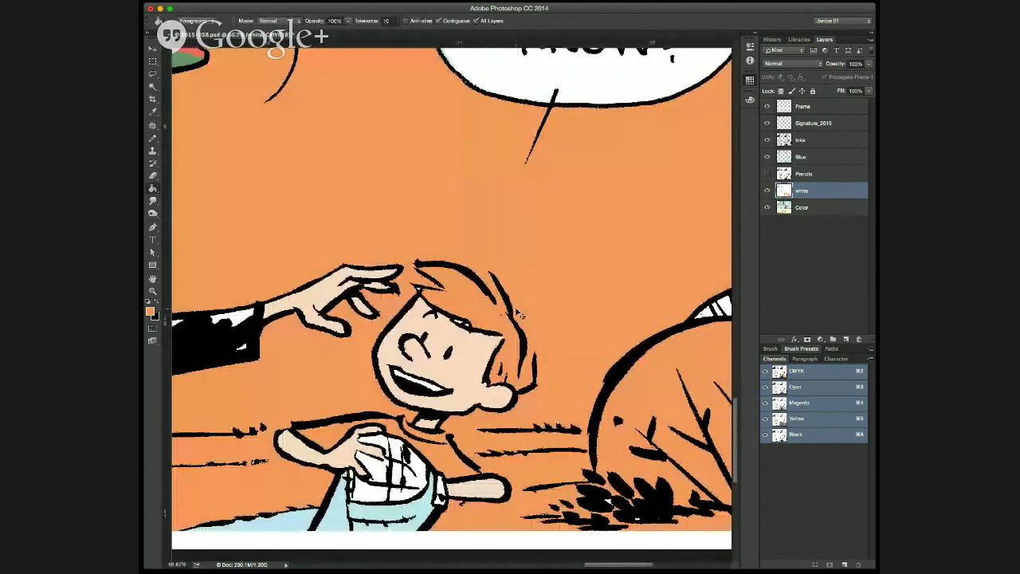
{"action": "key", "text": "ctrl+z"}
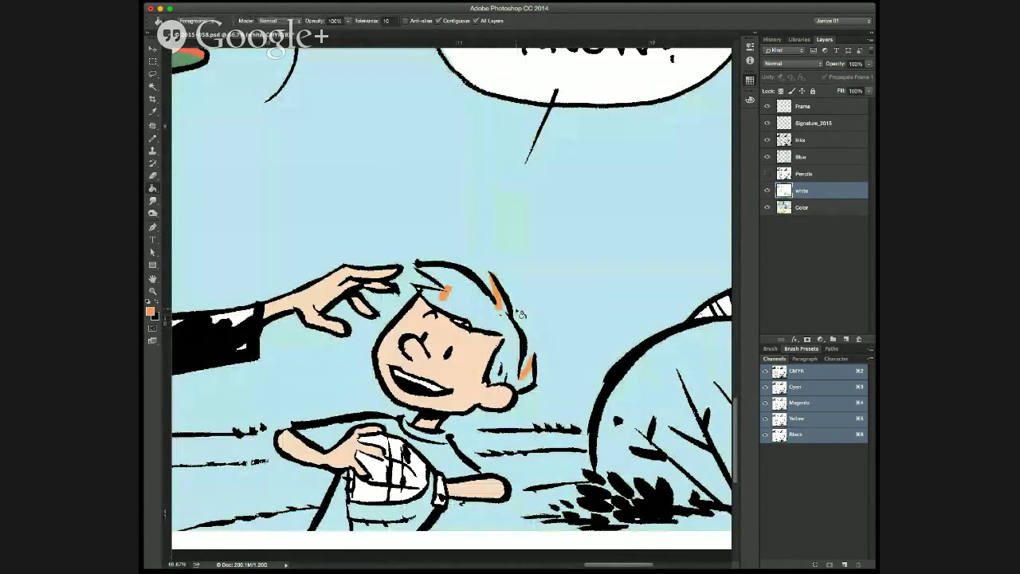
Close the remaining gaps in the hair outline with the Pencil and fill the boy's hair with orange.
{"action": "key", "text": "b"}
{"action": "key", "text": "b"}
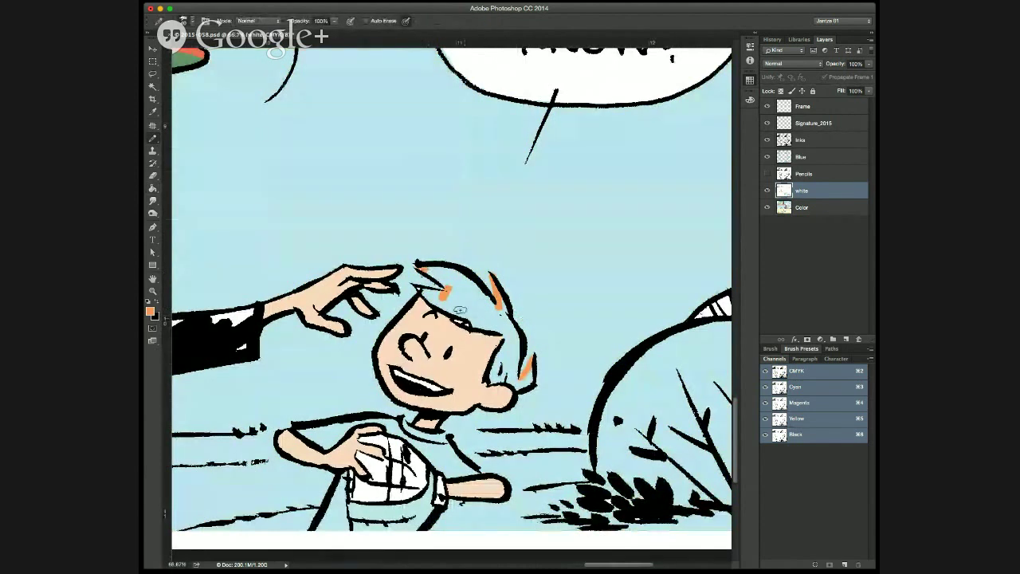
{"action": "key", "text": "g"}
{"action": "left_click", "coordinate": [471, 302]}
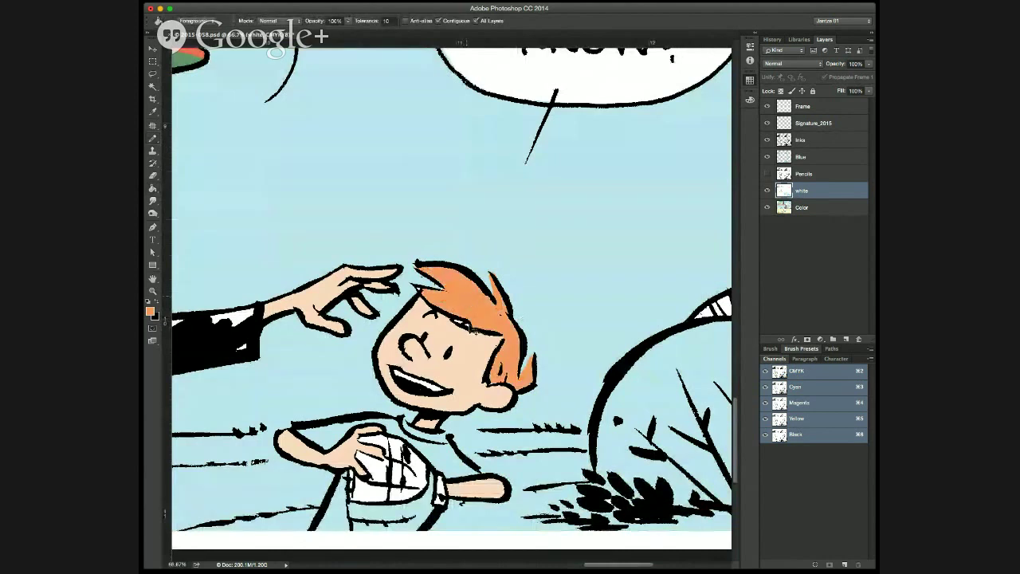
{"action": "key", "text": "v"}
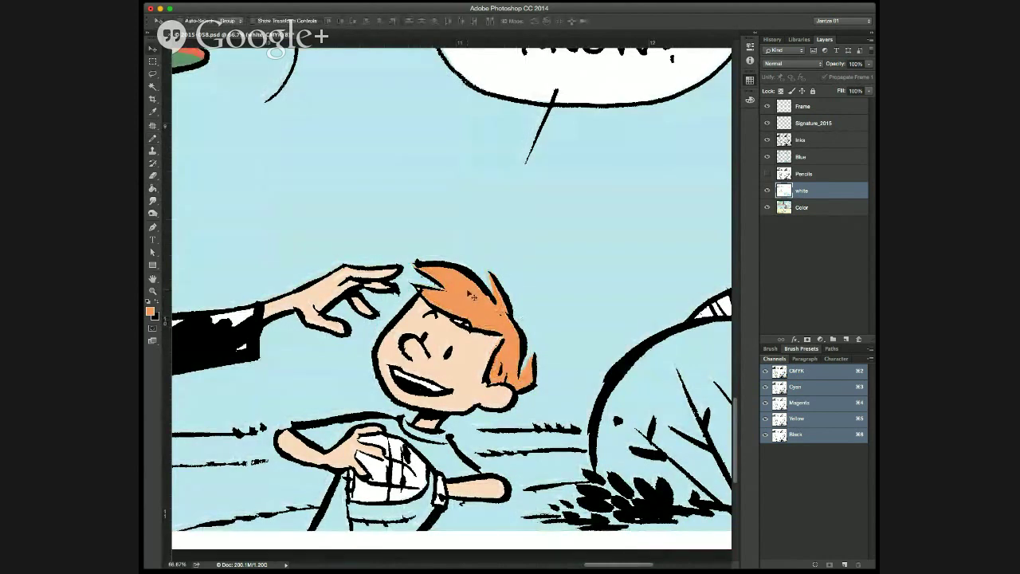
Pick a medium blue, pencil the collar and open lower edges of the boy's shirt, and fill the shirt.
{"action": "key", "text": "b"}
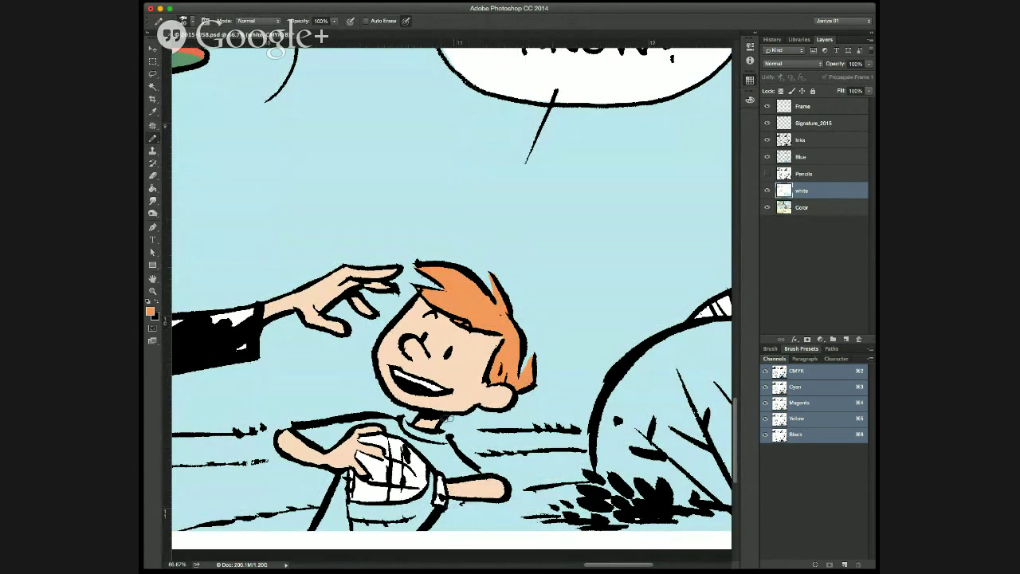
{"action": "left_click", "coordinate": [691, 179], "text": "alt"}
{"action": "key", "text": "g"}
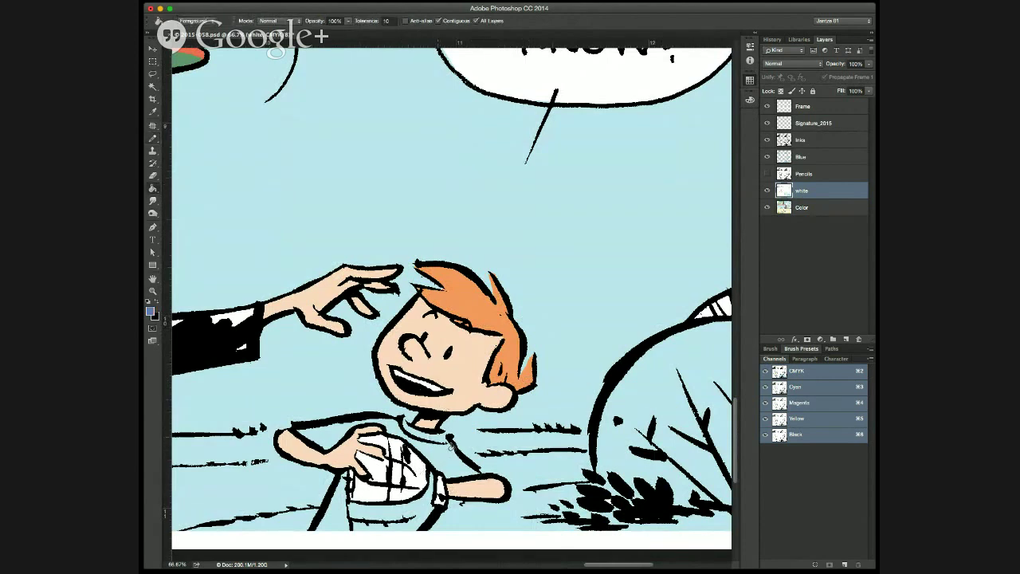
{"action": "key", "text": "b"}
{"action": "mouse_move", "coordinate": [447, 436]}
{"action": "left_mouse_down"}
{"action": "mouse_move", "coordinate": [402, 422]}
{"action": "mouse_move", "coordinate": [440, 436]}
{"action": "mouse_move", "coordinate": [406, 424]}
{"action": "mouse_move", "coordinate": [450, 439]}
{"action": "left_mouse_up"}
{"action": "left_click_drag", "start_coordinate": [461, 502], "coordinate": [426, 538]}
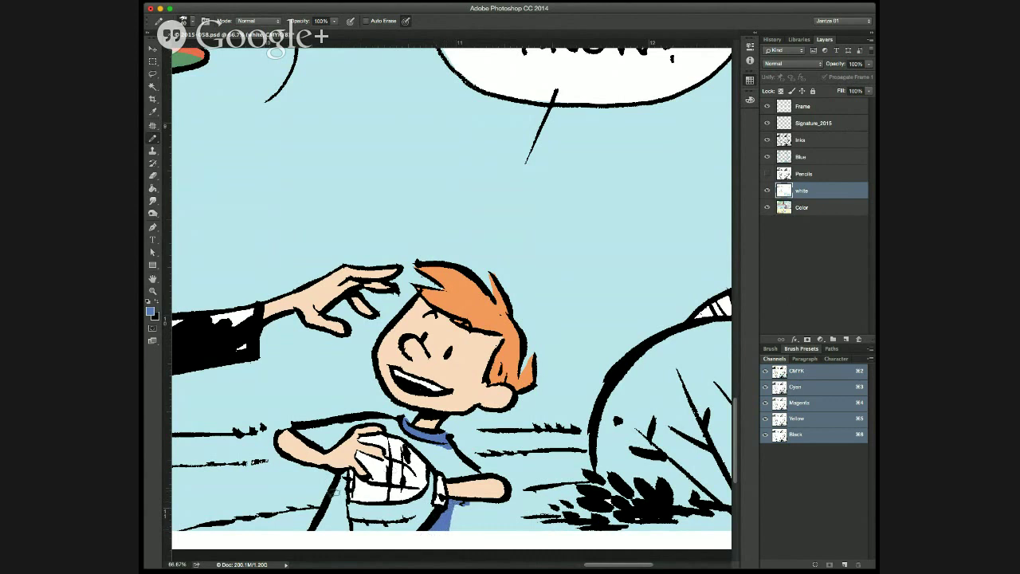
{"action": "key", "text": "g"}
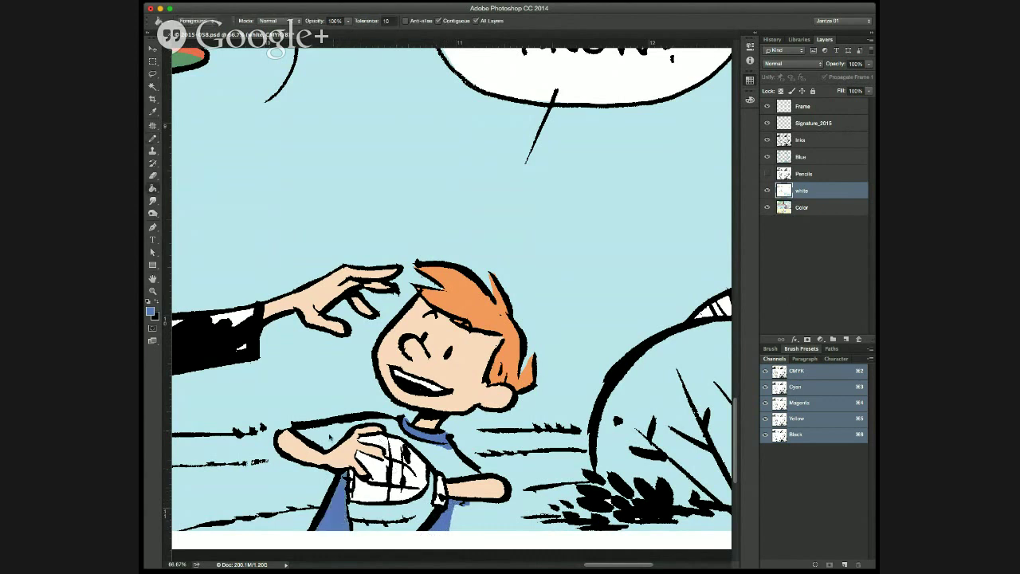
{"action": "left_click", "coordinate": [332, 441]}
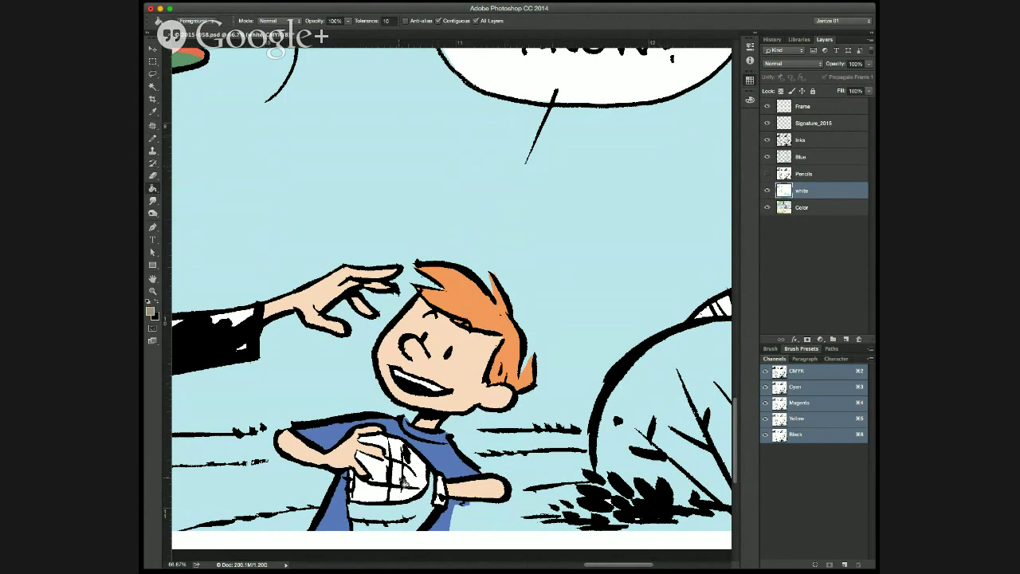
Fill all sections of the boy's baseball glove with brown and touch up the edge by his wrist with the Pencil.
{"action": "left_click", "coordinate": [401, 479]}
{"action": "left_click", "coordinate": [375, 464]}
{"action": "left_click", "coordinate": [361, 488]}
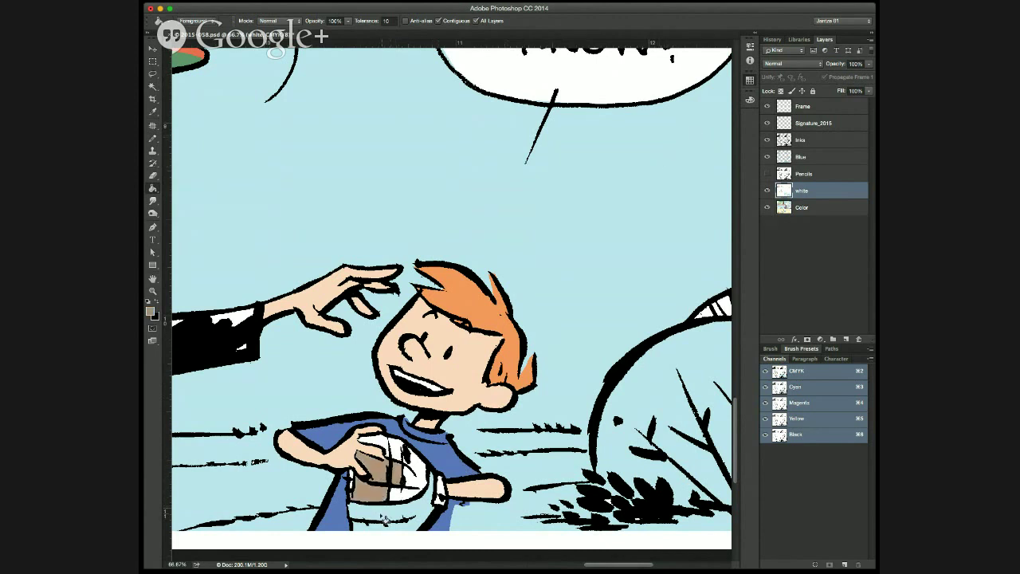
{"action": "left_click", "coordinate": [382, 516]}
{"action": "left_click", "coordinate": [408, 477]}
{"action": "left_click", "coordinate": [392, 451]}
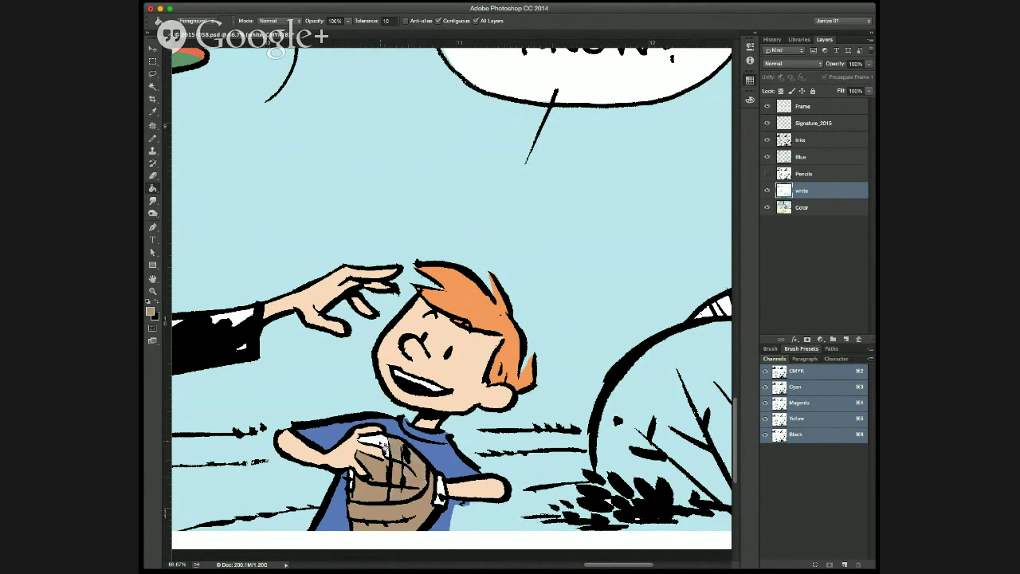
{"action": "left_click", "coordinate": [374, 452]}
{"action": "key", "text": "b"}
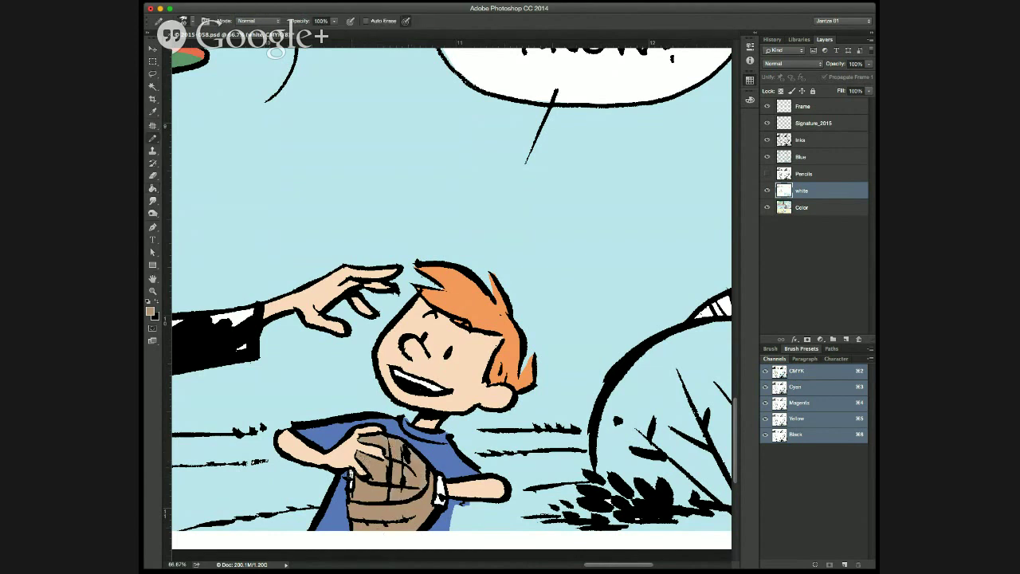
{"action": "left_click_drag", "start_coordinate": [444, 499], "coordinate": [440, 489]}
Lasso the white highlights on the man's black jacket and sleeve, fill them with dark purple-blue, and deselect.
{"action": "key", "text": "super+minus"}
{"action": "key", "text": "super+minus"}
{"action": "key", "text": "super+minus"}
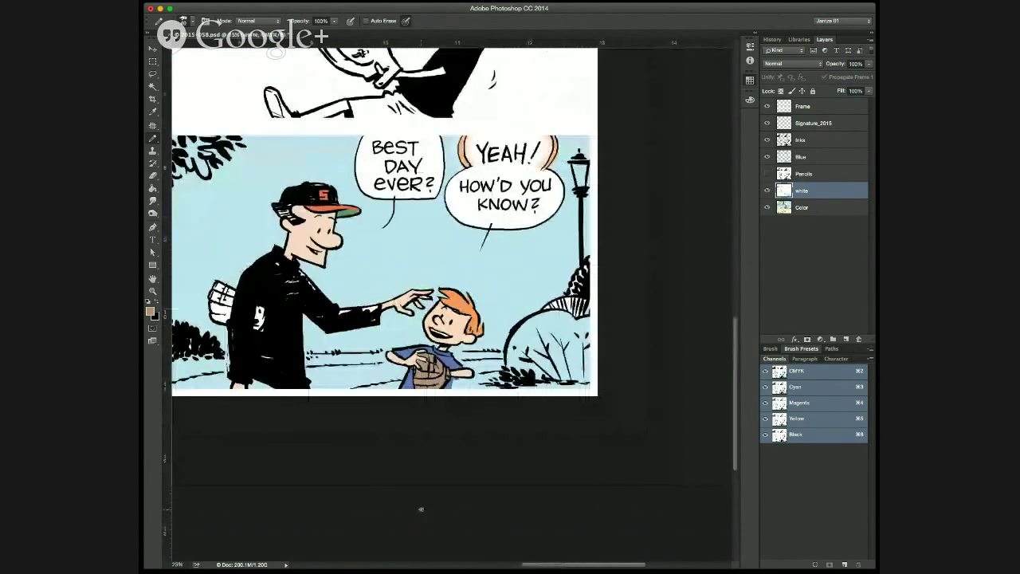
{"action": "left_click", "coordinate": [652, 175]}
{"action": "key", "text": "l"}
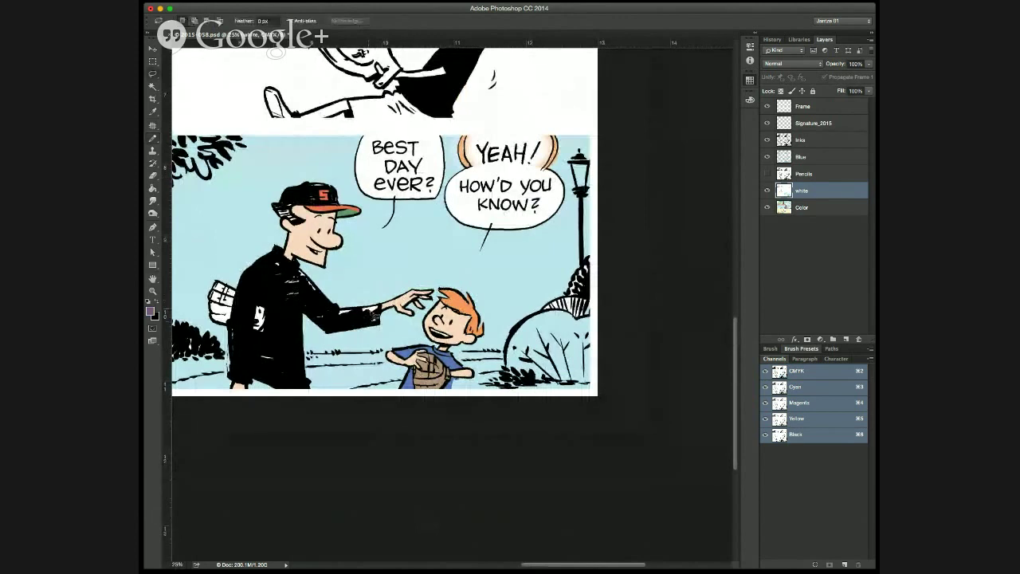
{"action": "mouse_move", "coordinate": [335, 306]}
{"action": "left_mouse_down"}
{"action": "mouse_move", "coordinate": [300, 273]}
{"action": "mouse_move", "coordinate": [266, 275]}
{"action": "mouse_move", "coordinate": [252, 367]}
{"action": "mouse_move", "coordinate": [316, 320]}
{"action": "mouse_move", "coordinate": [379, 325]}
{"action": "mouse_move", "coordinate": [379, 307]}
{"action": "left_mouse_up"}
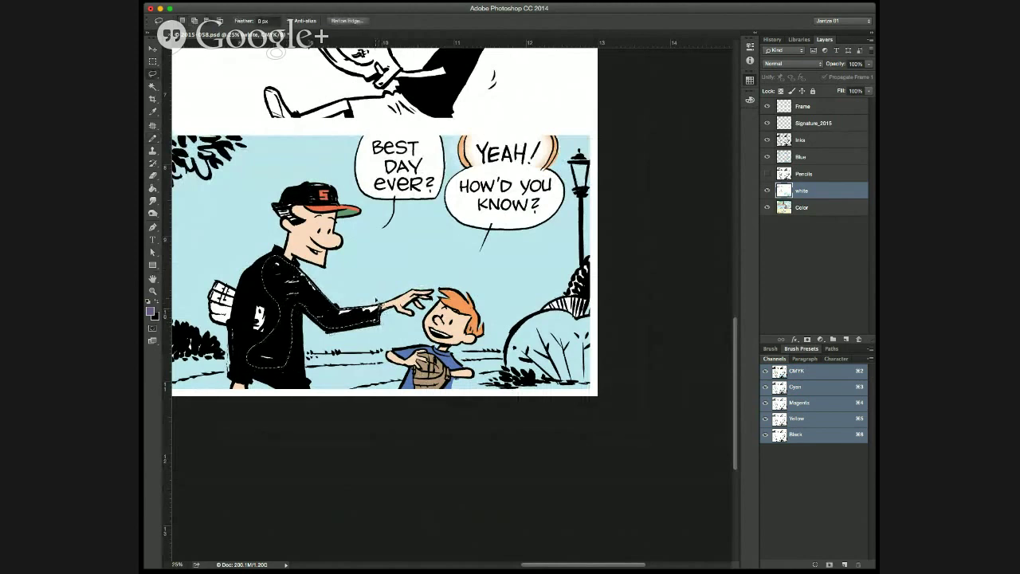
{"action": "key", "text": "super+d"}
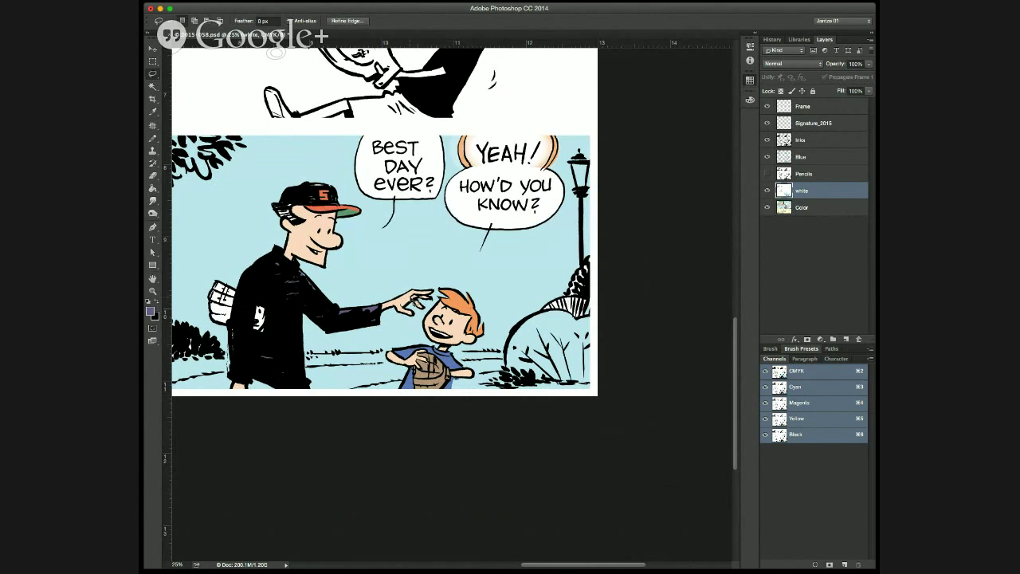
Pick a reddish brown, pencil over the white patch on the man's side, and fill the glove behind his back.
{"action": "left_click_drag", "start_coordinate": [445, 275], "coordinate": [551, 306]}
{"action": "left_click", "coordinate": [694, 138]}
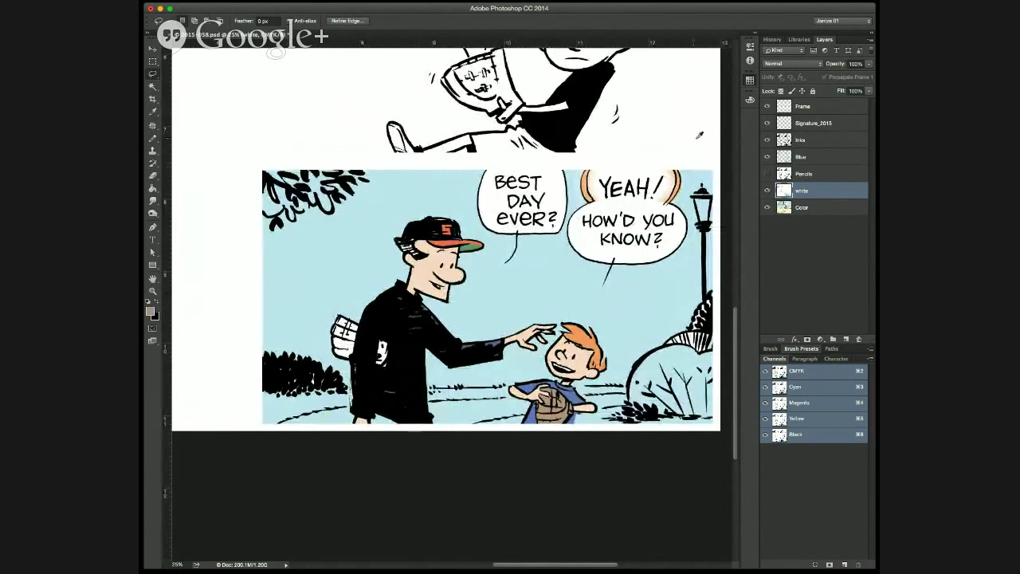
{"action": "key", "text": "b"}
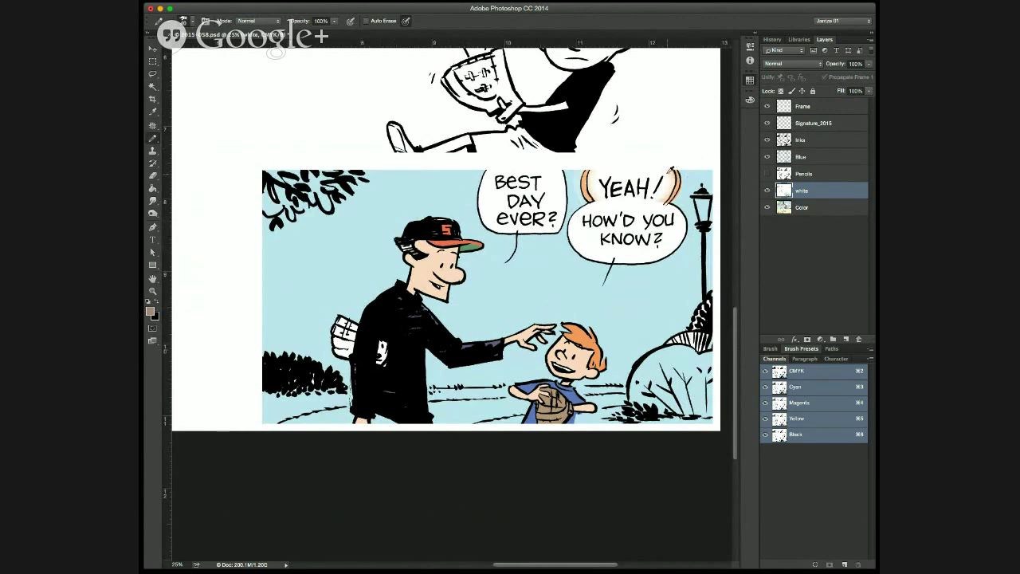
{"action": "left_click_drag", "start_coordinate": [376, 351], "coordinate": [385, 352]}
{"action": "key", "text": "g"}
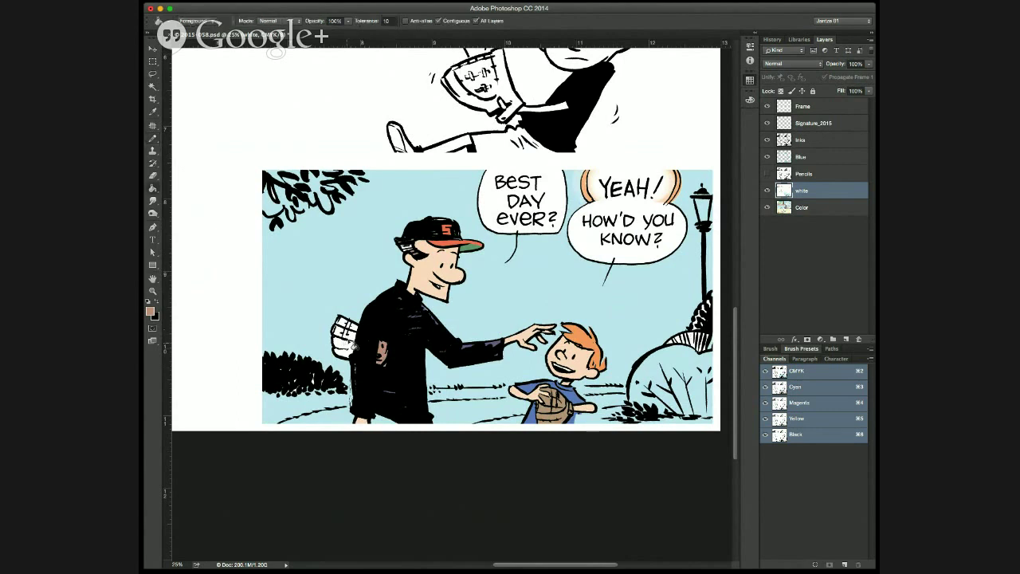
{"action": "left_click", "coordinate": [345, 347]}
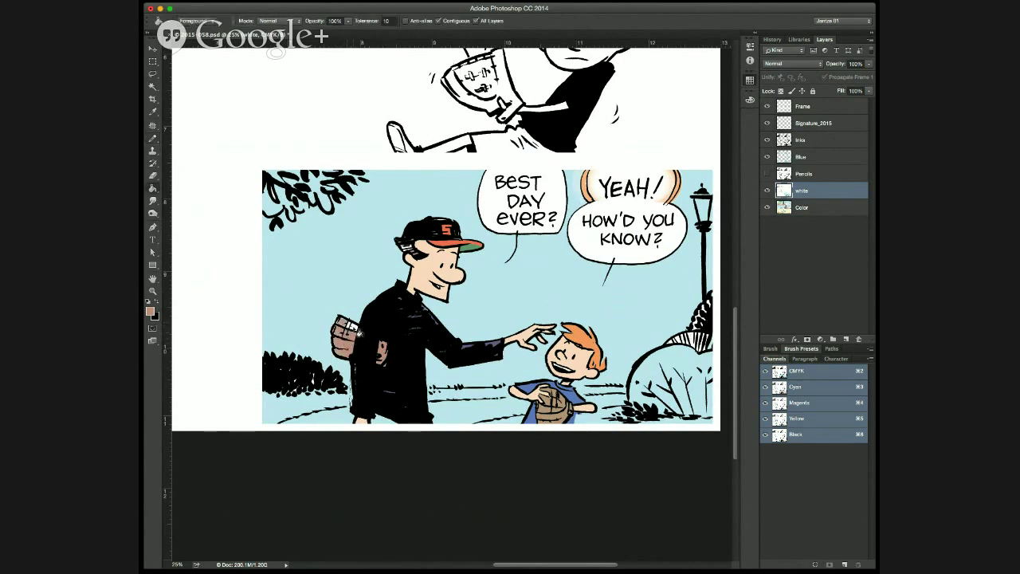
Pick a khaki yellow and colour the striped grass behind the round bush, using fills and the Pencil for the leftover gaps.
{"action": "key", "text": "b"}
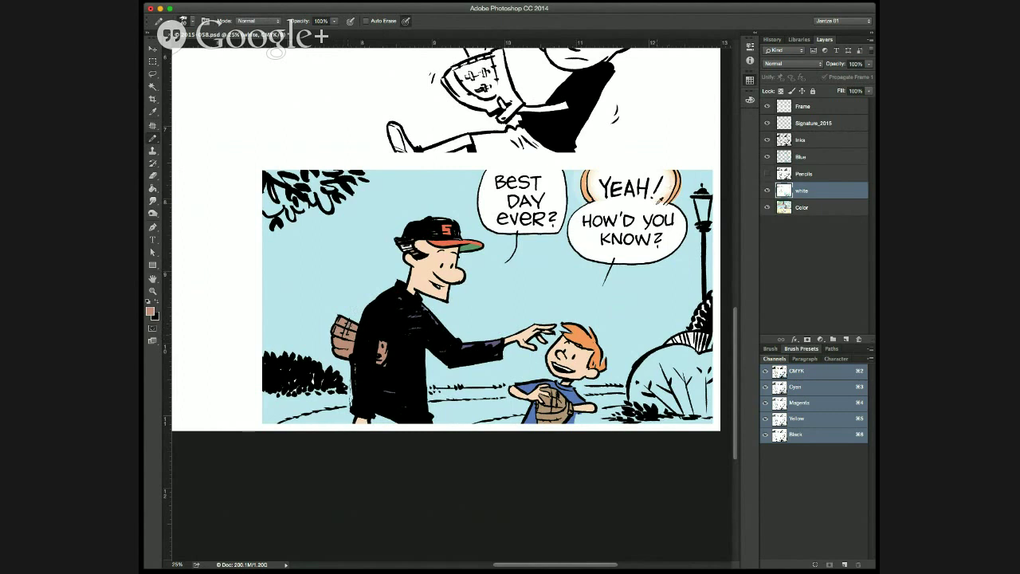
{"action": "left_click", "coordinate": [654, 207], "text": "alt"}
{"action": "left_click", "coordinate": [668, 192], "text": "alt"}
{"action": "key", "text": "g"}
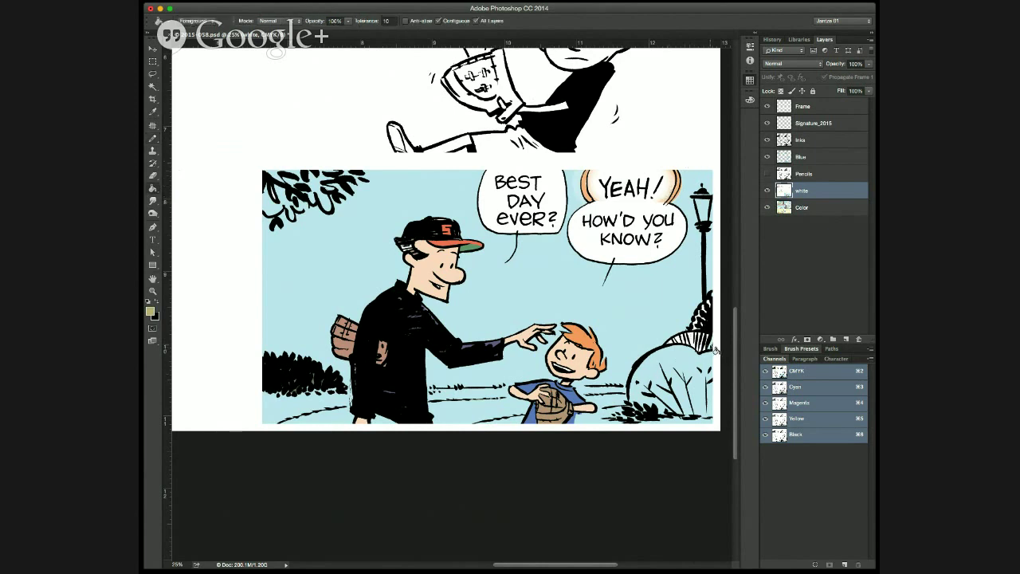
{"action": "left_click", "coordinate": [708, 344]}
{"action": "left_click", "coordinate": [700, 341]}
{"action": "left_click", "coordinate": [695, 340]}
{"action": "key", "text": "b"}
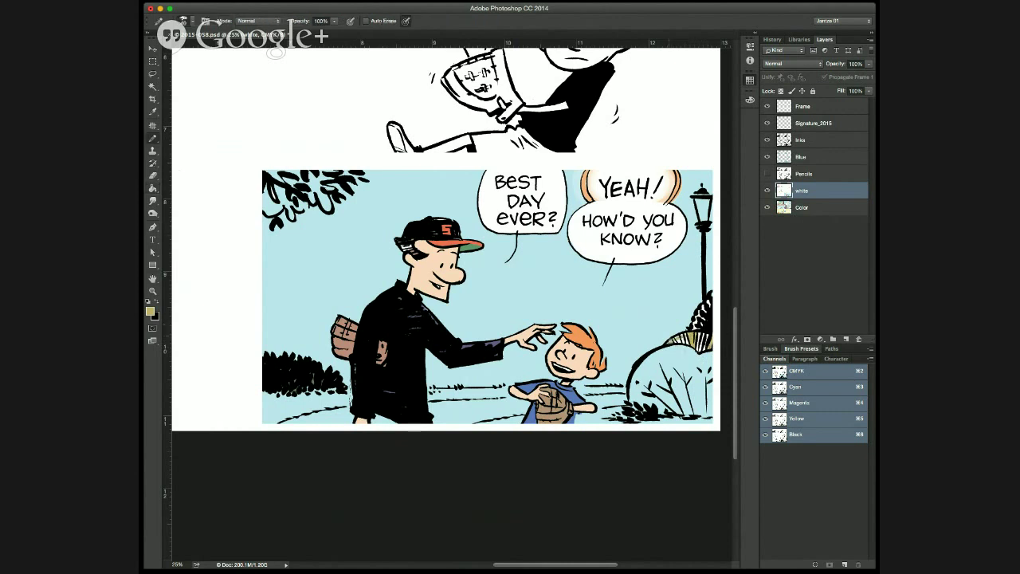
{"action": "left_click_drag", "start_coordinate": [672, 344], "coordinate": [705, 334]}
Pencil dark blue into the foliage below the lamp post, then close the round bush's base and fill it with grey-purple.
{"action": "left_click", "coordinate": [706, 175], "text": "alt"}
{"action": "left_click_drag", "start_coordinate": [695, 326], "coordinate": [704, 316]}
{"action": "left_click_drag", "start_coordinate": [666, 415], "coordinate": [710, 414]}
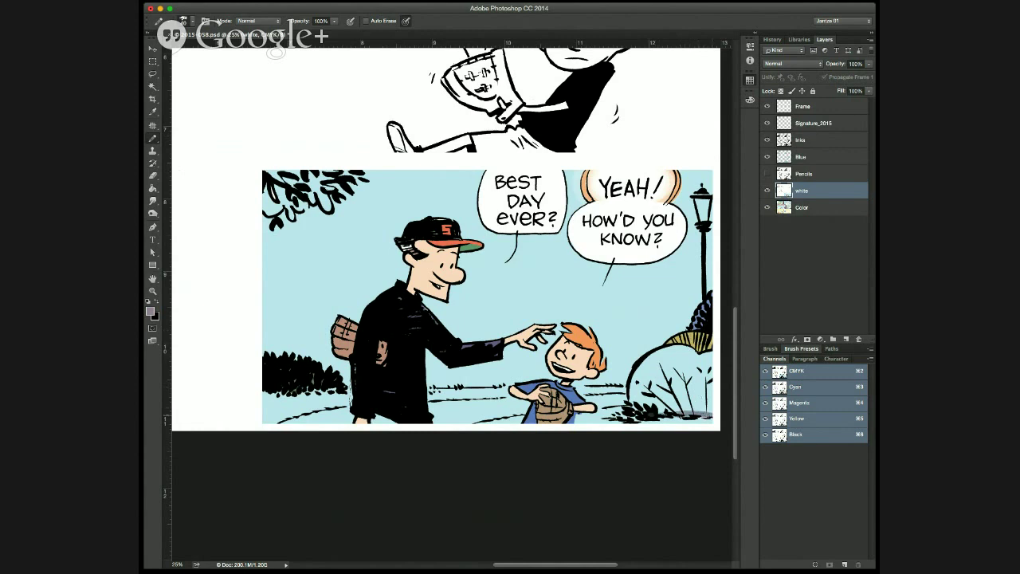
{"action": "key", "text": "g"}
{"action": "left_click", "coordinate": [707, 370]}
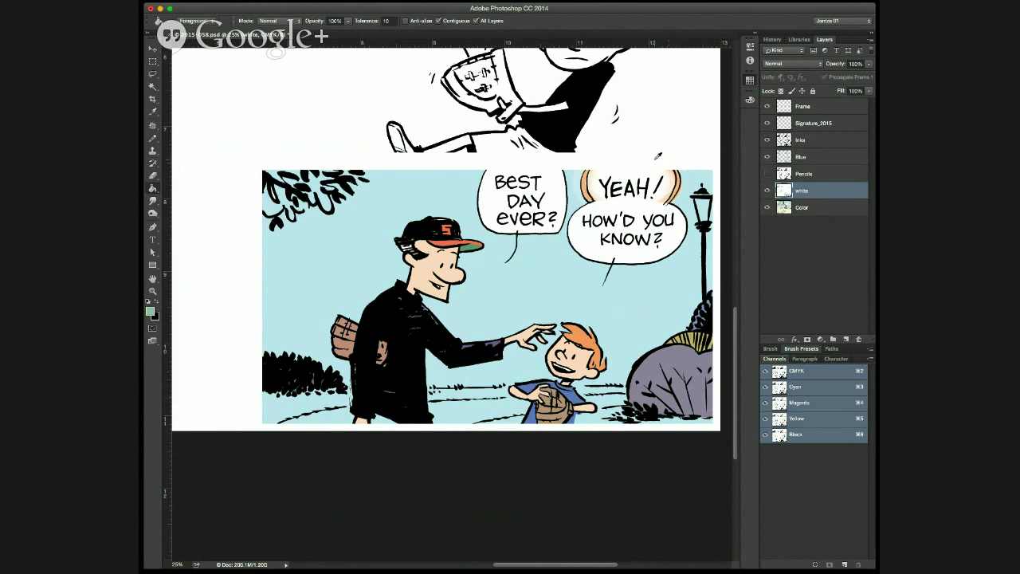
Close the gaps in the ground's outline with the Pencil and fill the grass on both sides of the boy with light green.
{"action": "key", "text": "b"}
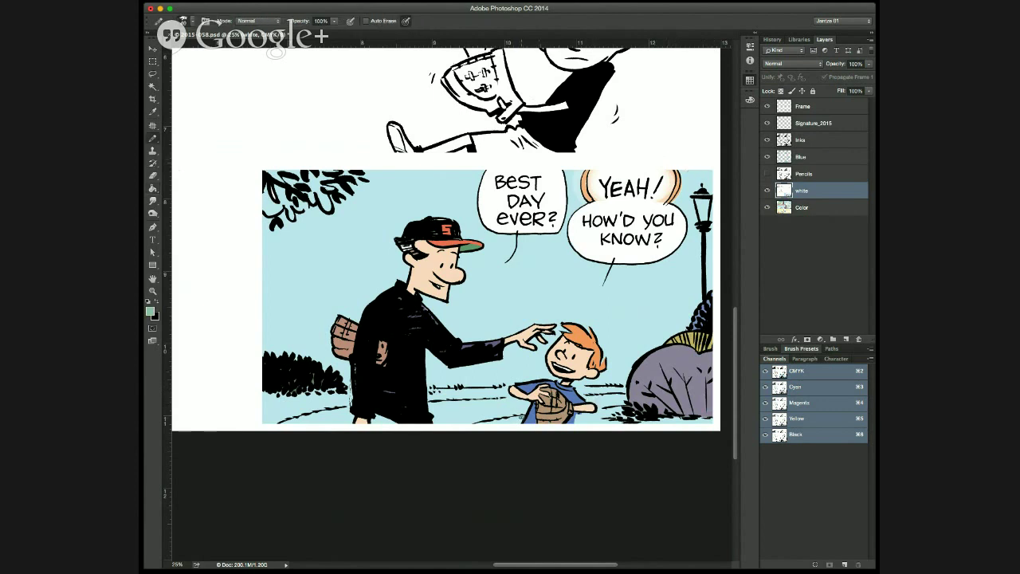
{"action": "key", "text": "g"}
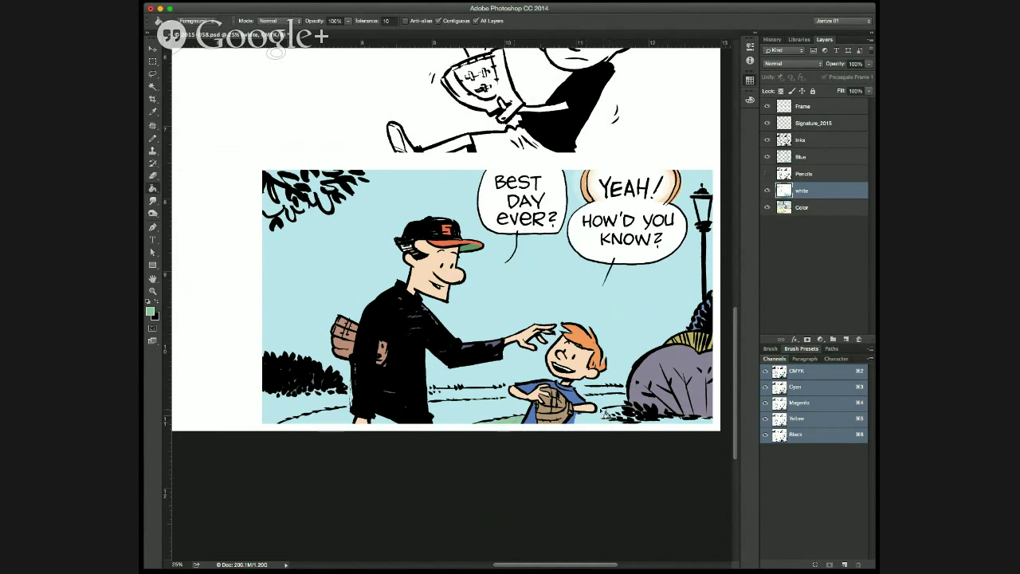
{"action": "key", "text": "b"}
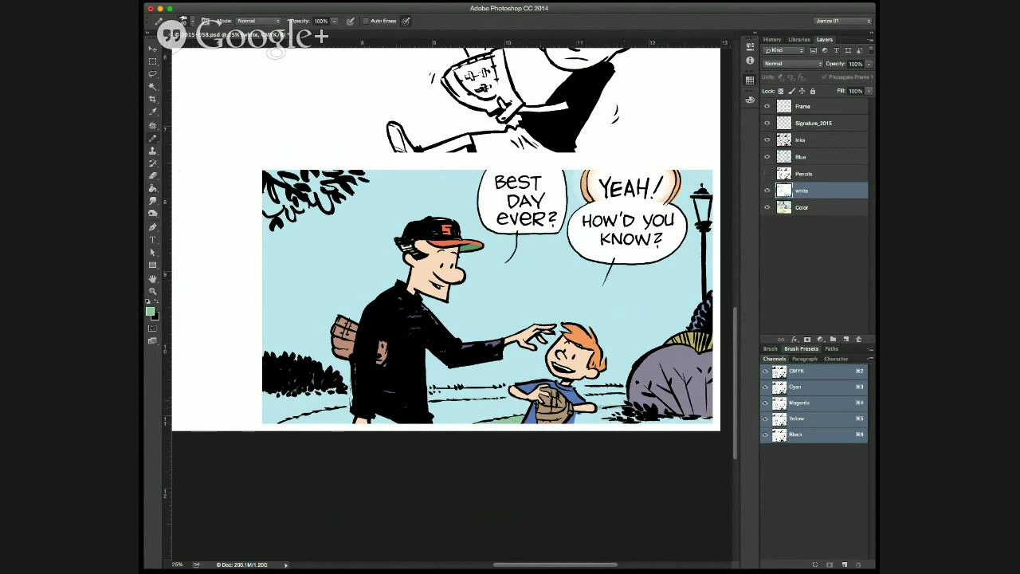
{"action": "key", "text": "g"}
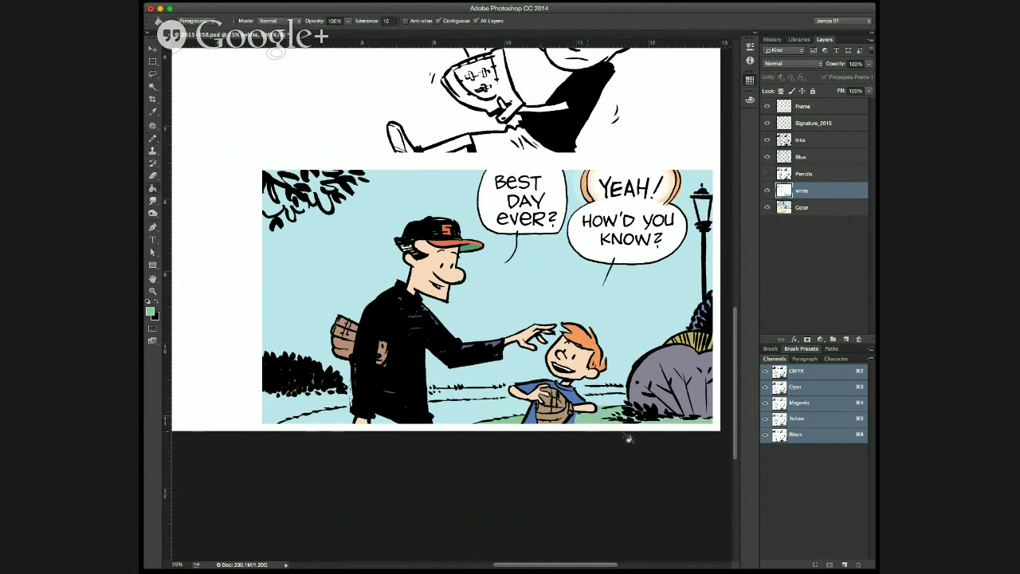
Close the gaps in the ground's outline on both sides of the man with the Pencil and fill the grass with light green.
{"action": "key", "text": "b"}
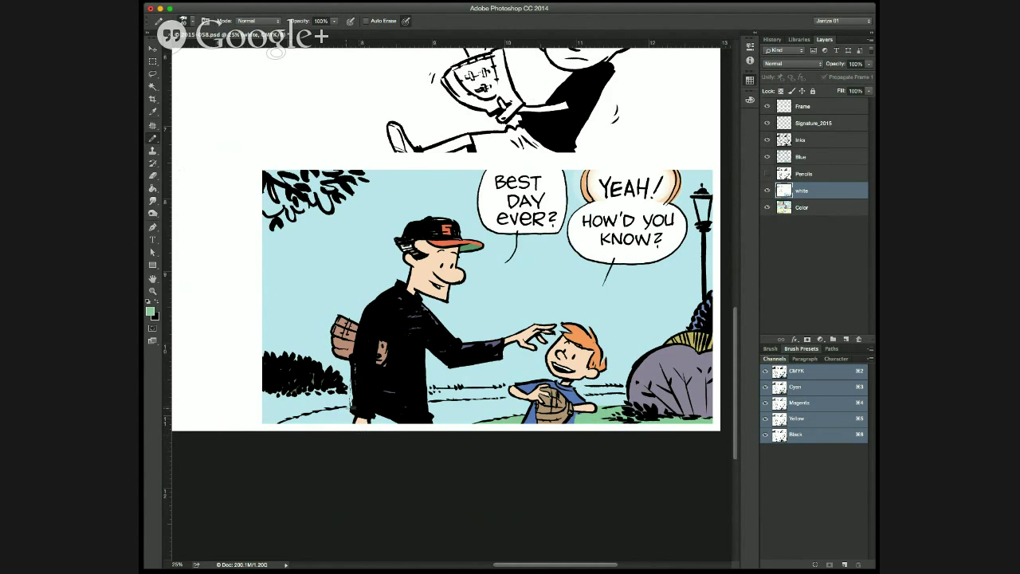
{"action": "left_click_drag", "start_coordinate": [341, 405], "coordinate": [349, 400]}
{"action": "left_click_drag", "start_coordinate": [443, 390], "coordinate": [472, 391]}
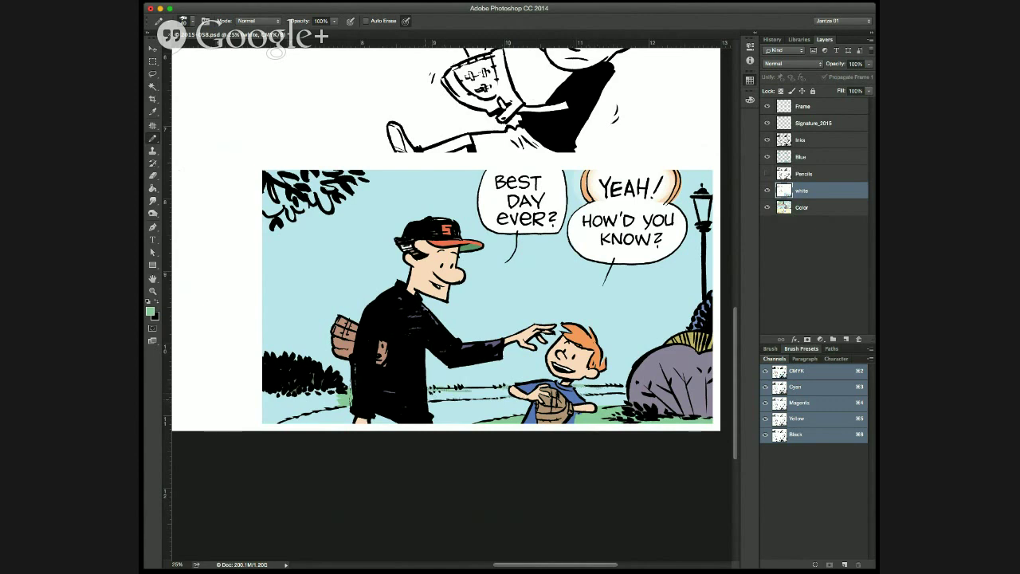
{"action": "key", "text": "g"}
{"action": "left_click", "coordinate": [323, 419]}
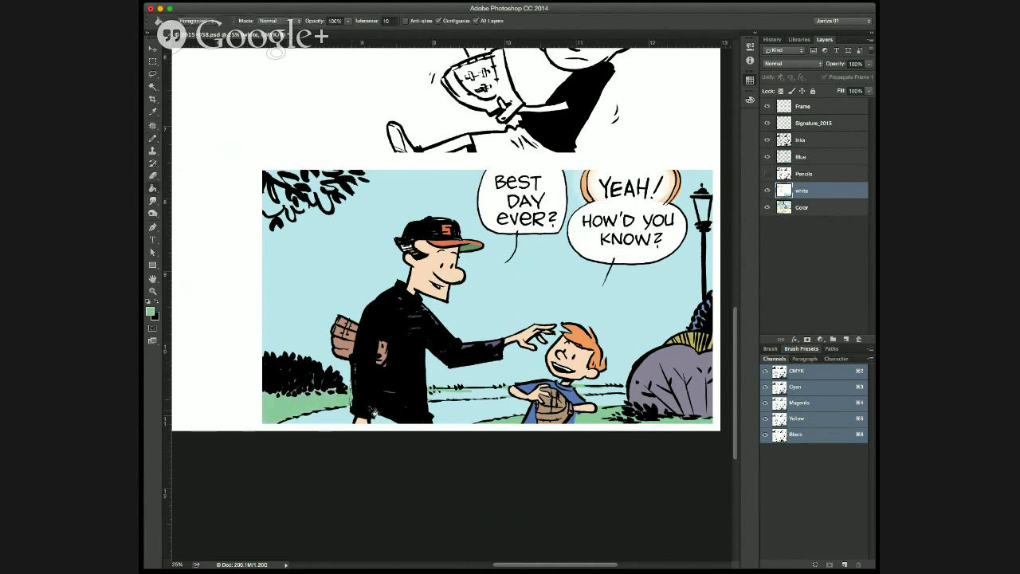
Undo the green fill that spilled into the sky, close the gap beside the boy, and fill the remaining grass with light green.
{"action": "left_click", "coordinate": [528, 403]}
{"action": "left_click", "coordinate": [688, 405]}
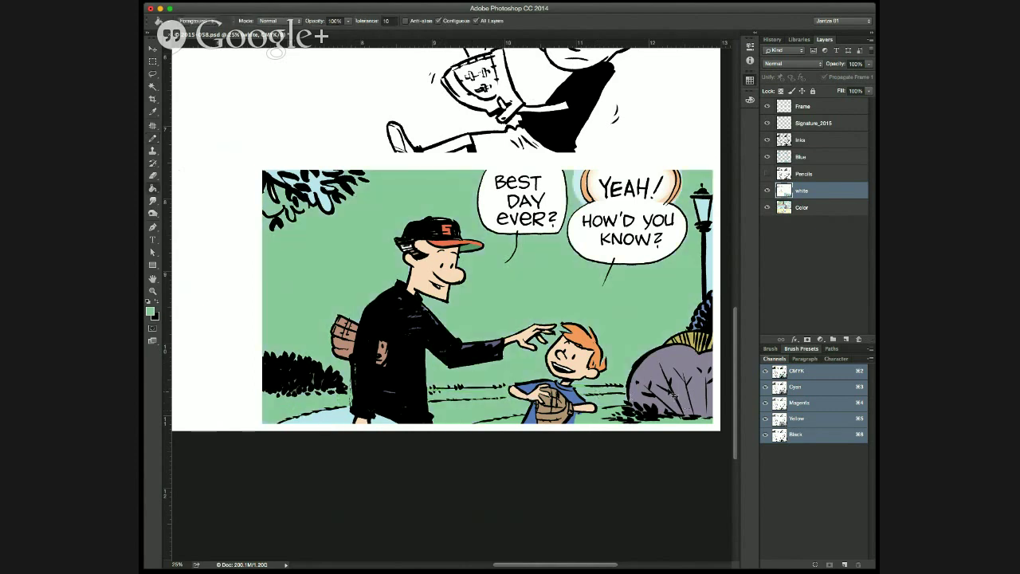
{"action": "key", "text": "super+z"}
{"action": "key", "text": "b"}
{"action": "left_click_drag", "start_coordinate": [621, 391], "coordinate": [610, 395]}
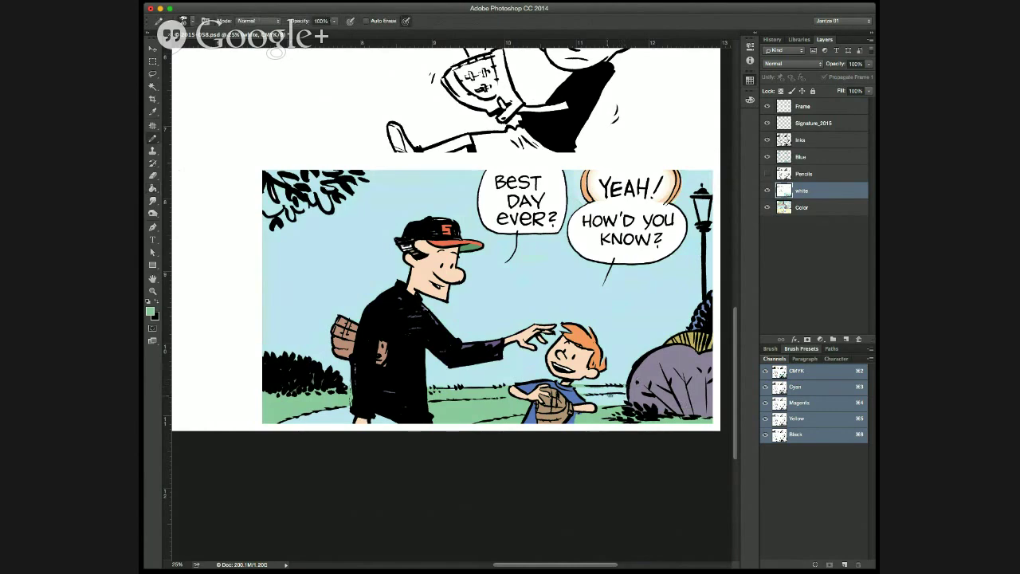
{"action": "key", "text": "g"}
{"action": "left_click", "coordinate": [613, 397]}
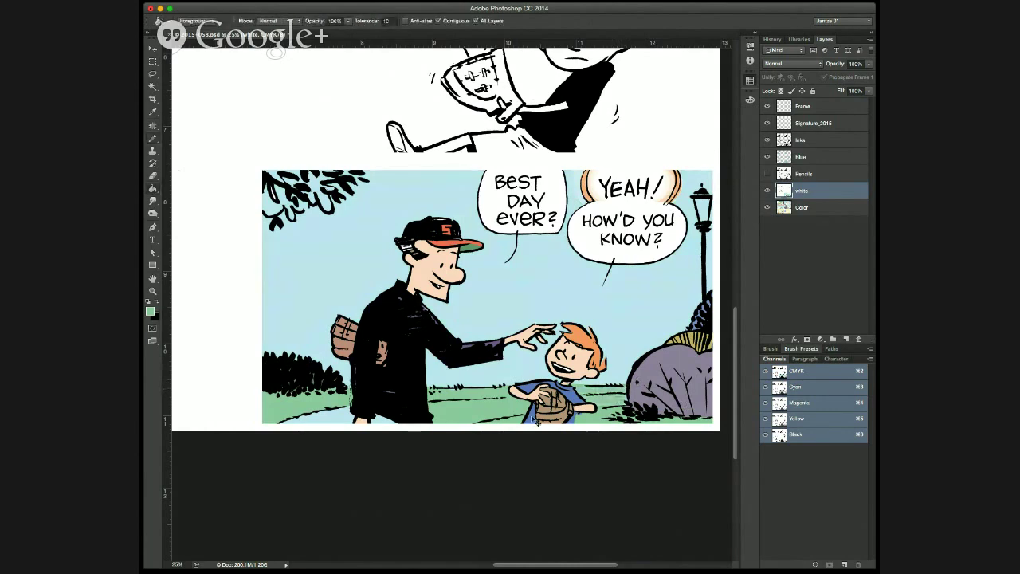
Fill the man's trousers with khaki yellow and the stretch of path behind him with warm grey.
{"action": "key", "text": "super+minus"}
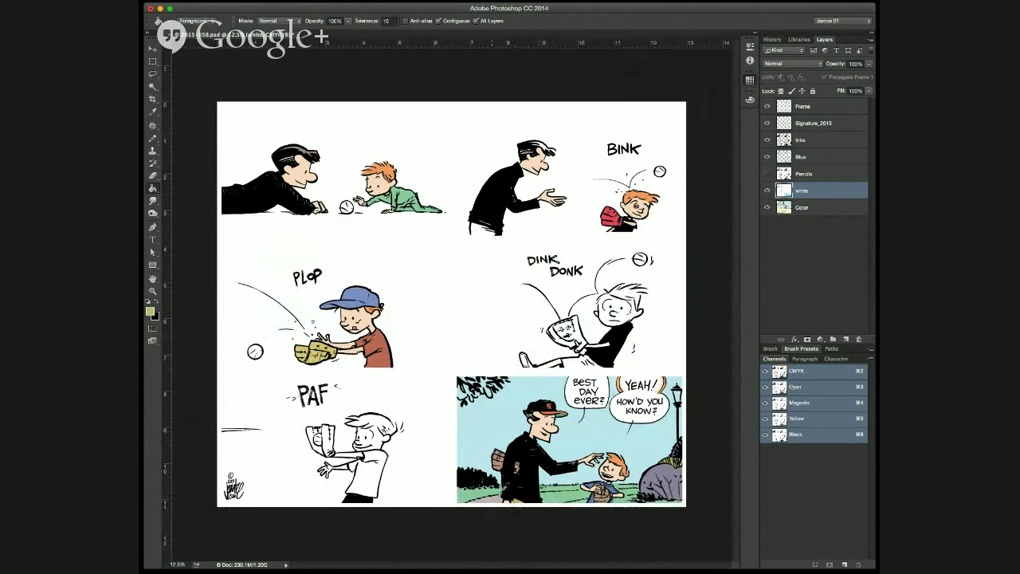
{"action": "key", "text": "super+plus"}
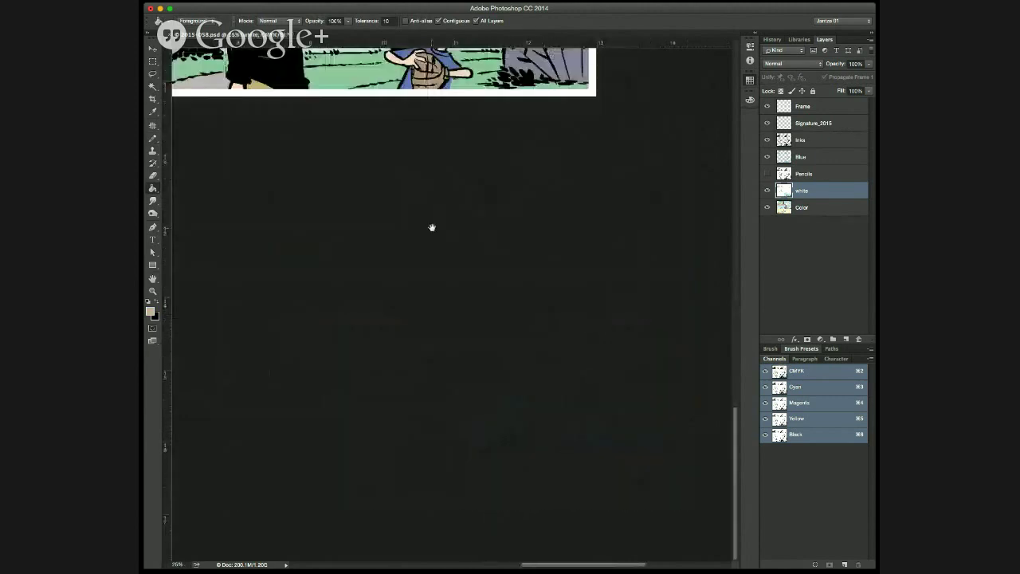
{"action": "left_click_drag", "start_coordinate": [433, 225], "coordinate": [555, 514]}
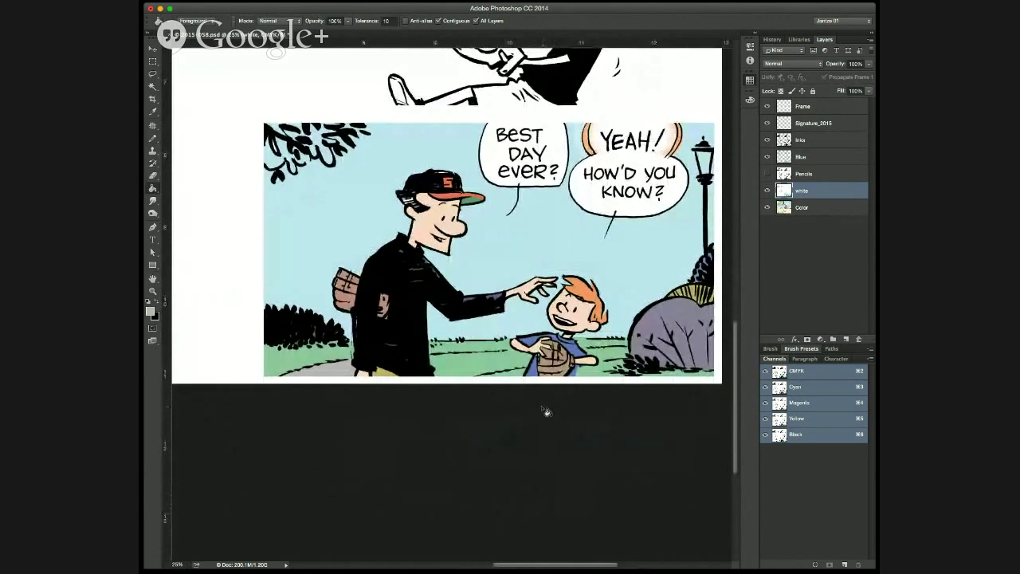
Close the path's outline with the Pencil, fill the rest of the path with warm grey, and save the file.
{"action": "key", "text": "b"}
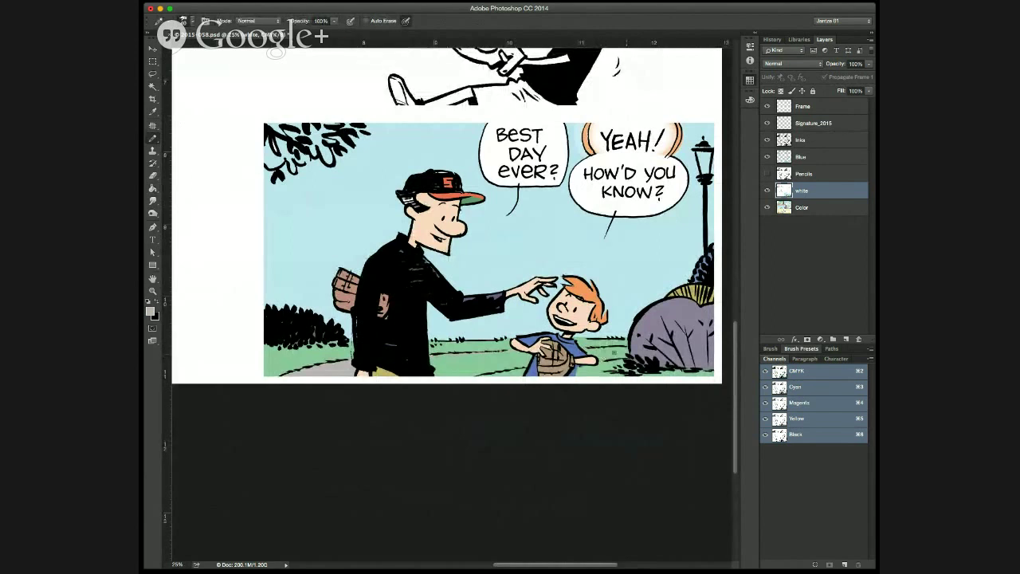
{"action": "key", "text": "g"}
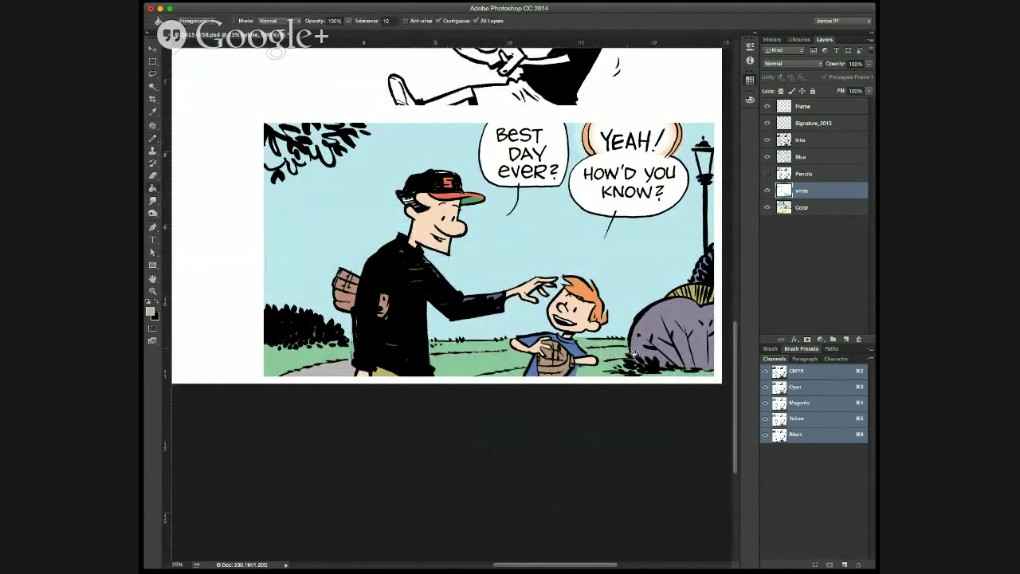
{"action": "key", "text": "b"}
{"action": "key", "text": "g"}
{"action": "key", "text": "super+s"}
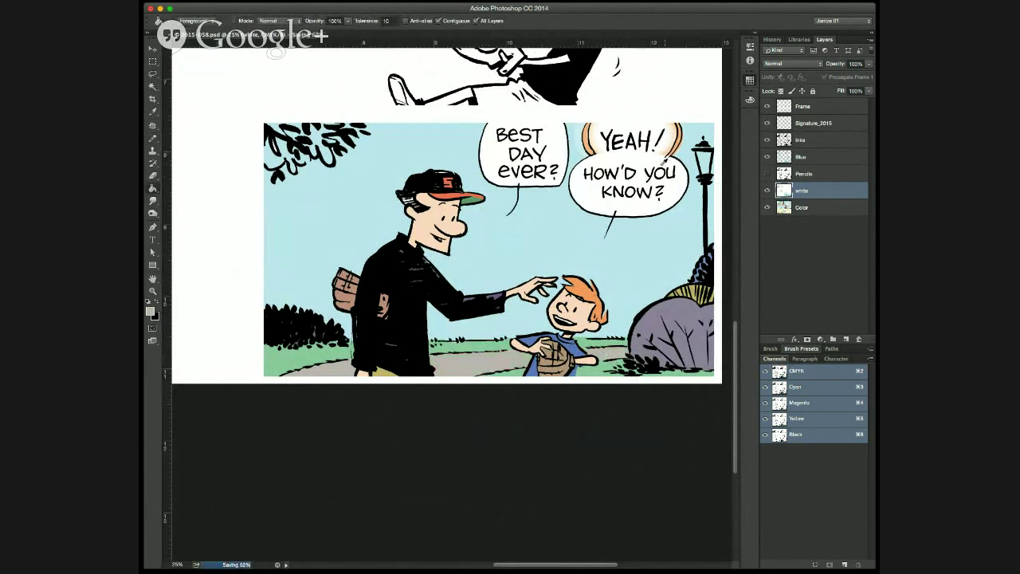
Pick a teal blue, fill the tree foliage in the panel's corner, pencil in its leftover gaps, and save the file.
{"action": "left_click", "coordinate": [476, 202], "text": "alt"}
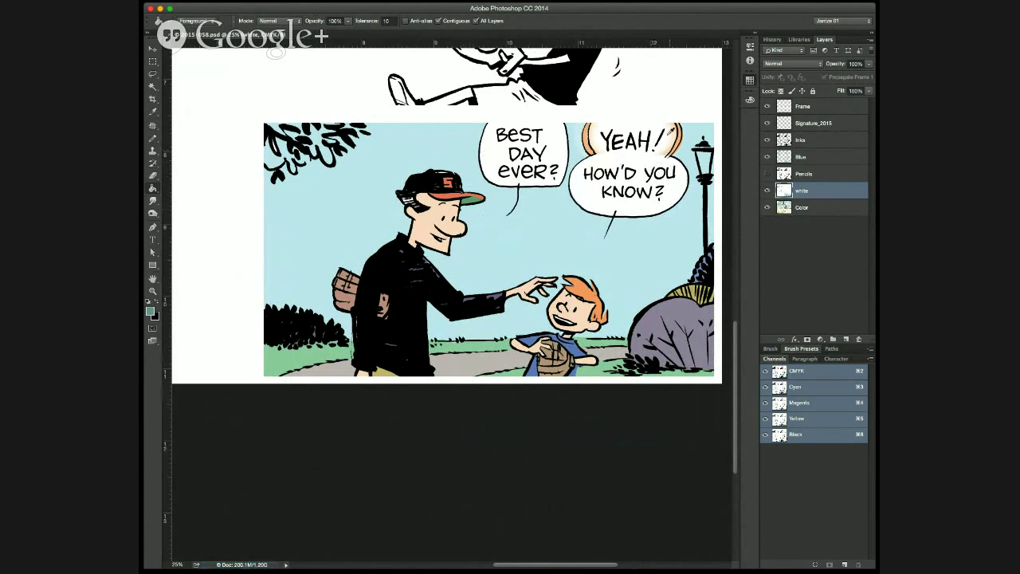
{"action": "left_click", "coordinate": [285, 137]}
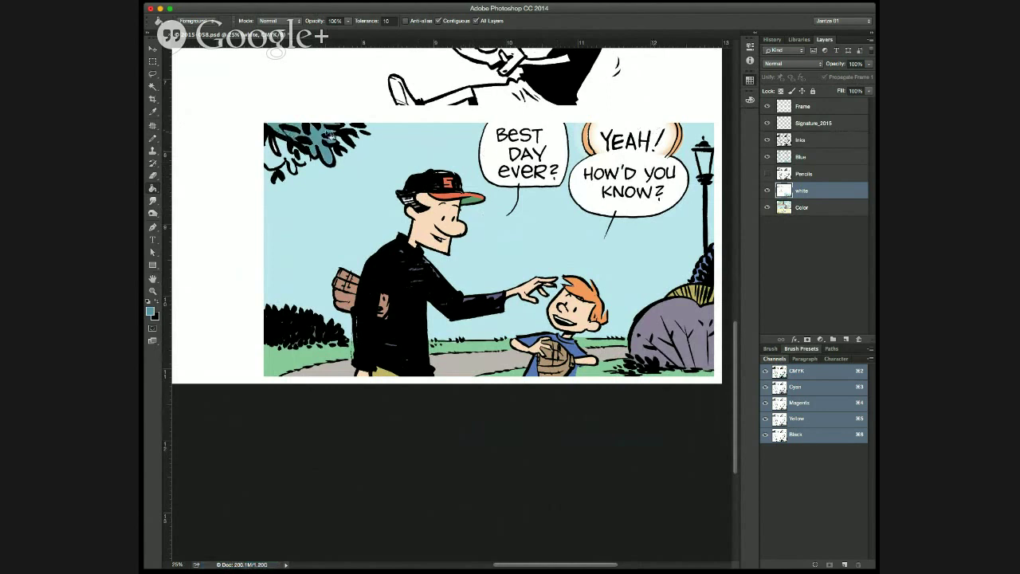
{"action": "key", "text": "b"}
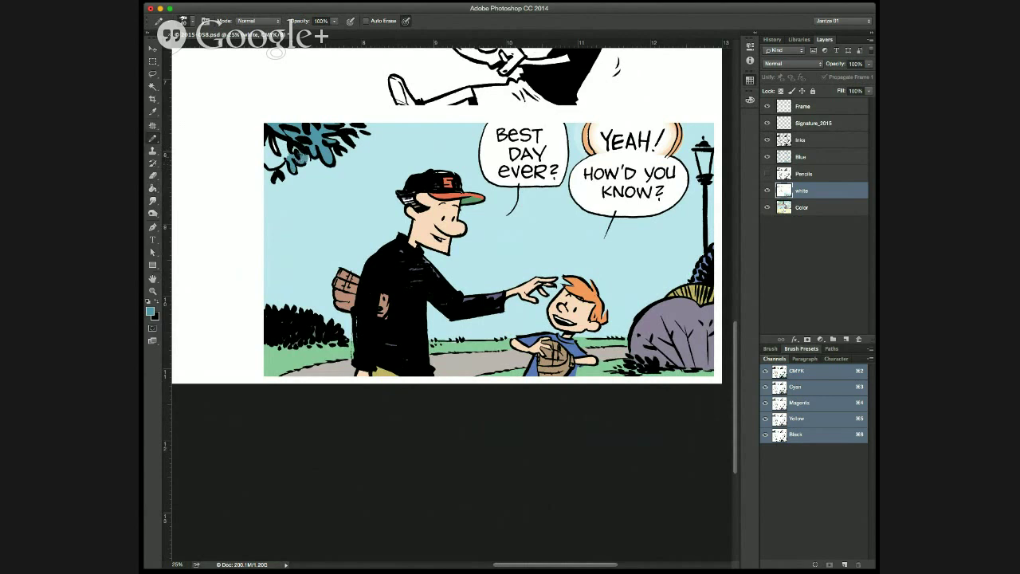
{"action": "mouse_move", "coordinate": [298, 159]}
{"action": "left_mouse_down"}
{"action": "mouse_move", "coordinate": [276, 145]}
{"action": "mouse_move", "coordinate": [271, 167]}
{"action": "left_mouse_up"}
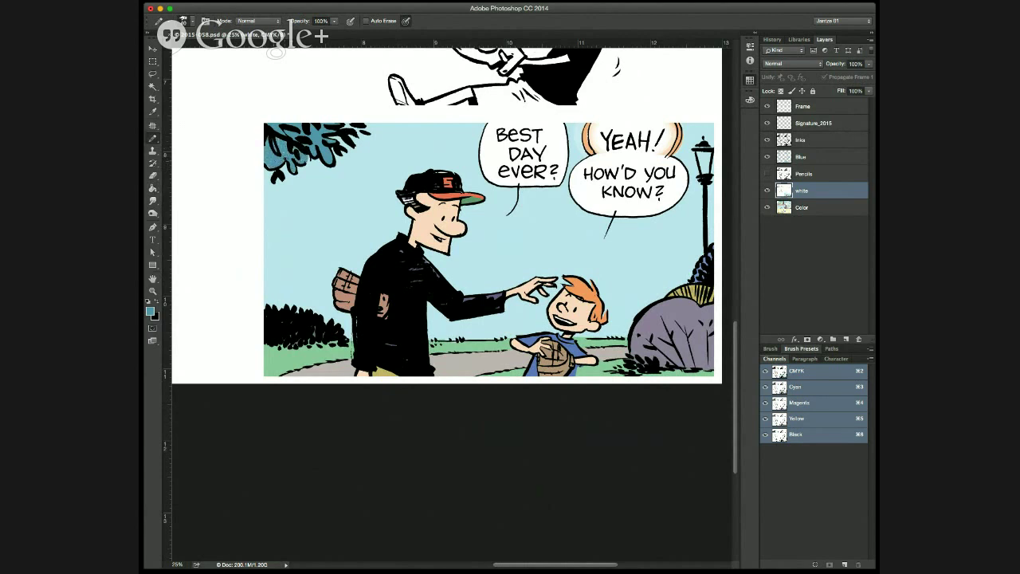
{"action": "key", "text": "super+minus"}
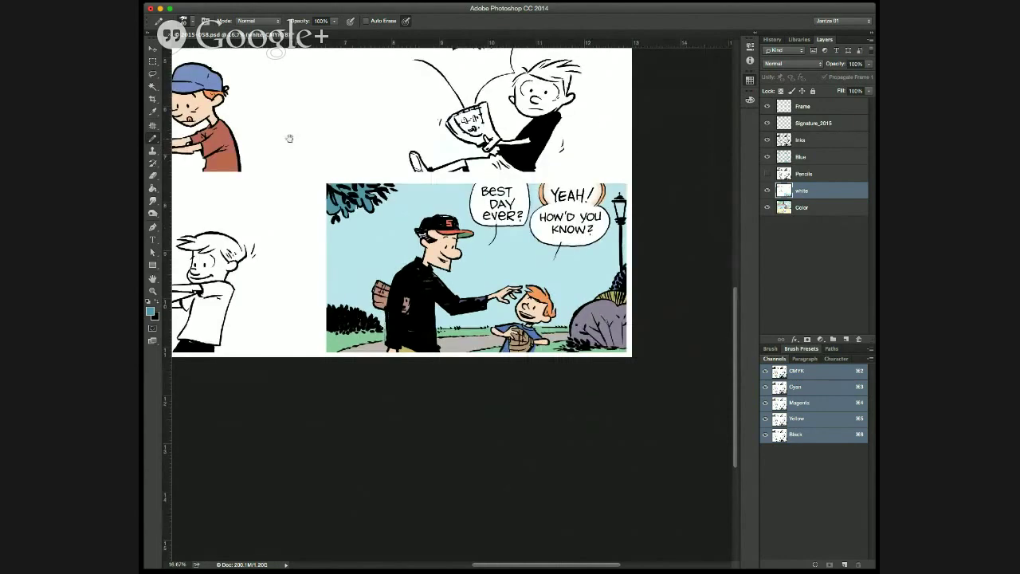
{"action": "left_click_drag", "start_coordinate": [472, 260], "coordinate": [437, 263]}
{"action": "key", "text": "super+s"}
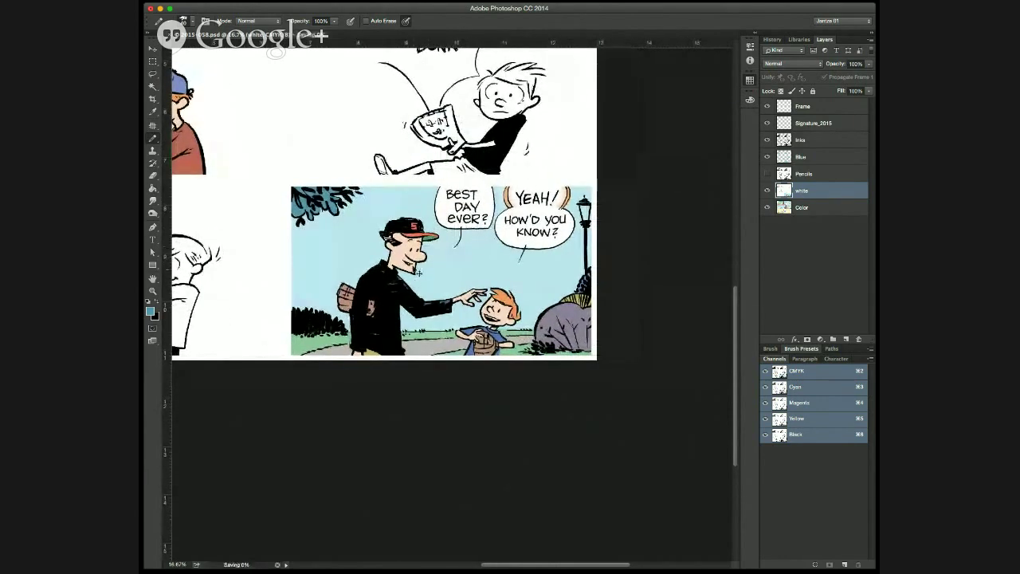
Set the Magic Wand to Contiguous and select the skin of the man's face.
{"action": "scroll", "coordinate": [413, 261], "scroll_direction": "up", "scroll_amount": 3}
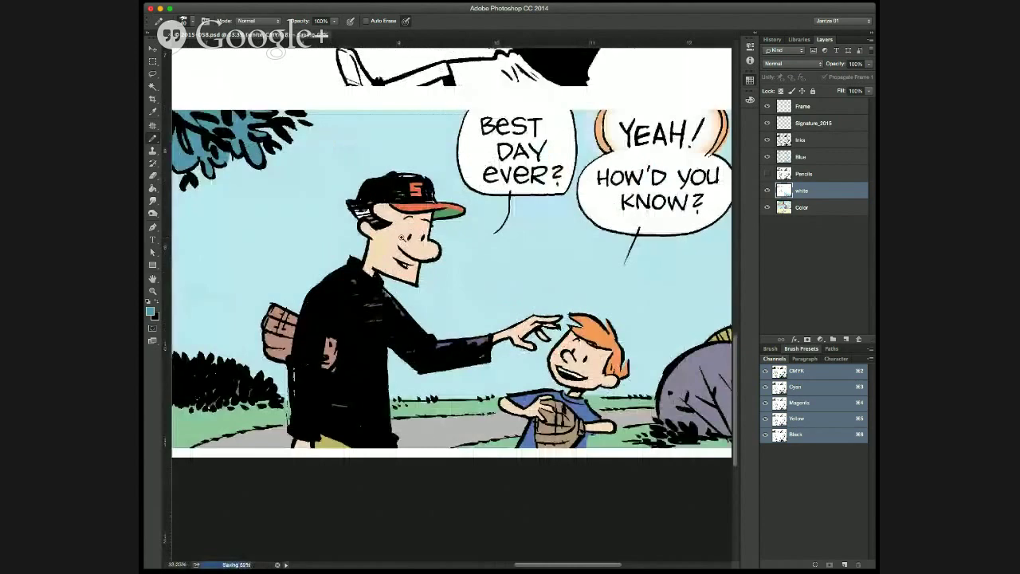
{"action": "scroll", "coordinate": [542, 303], "scroll_direction": "left", "scroll_amount": 3}
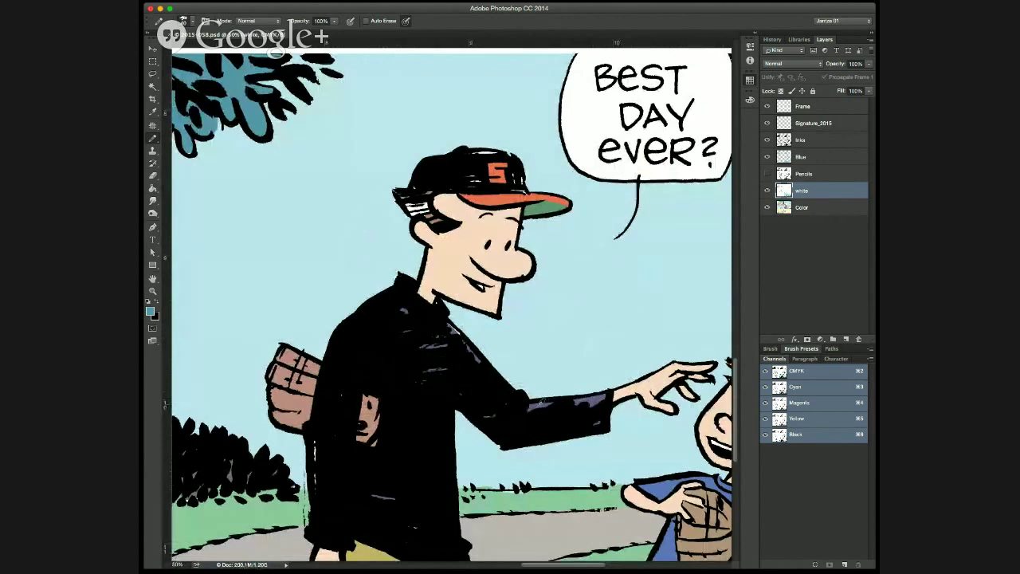
{"action": "left_click", "coordinate": [546, 401], "text": "alt"}
{"action": "key", "text": "w"}
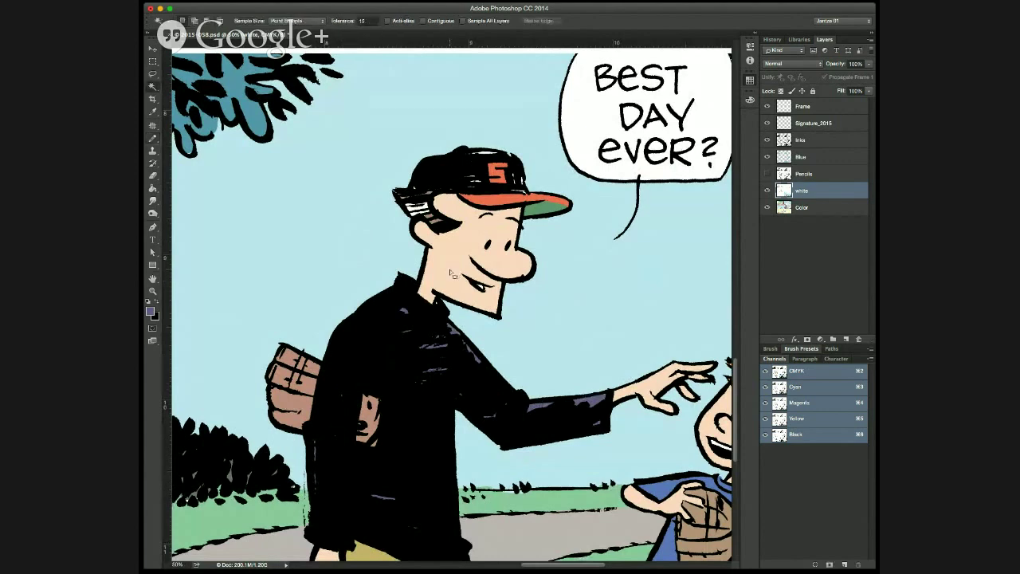
{"action": "left_click", "coordinate": [424, 21]}
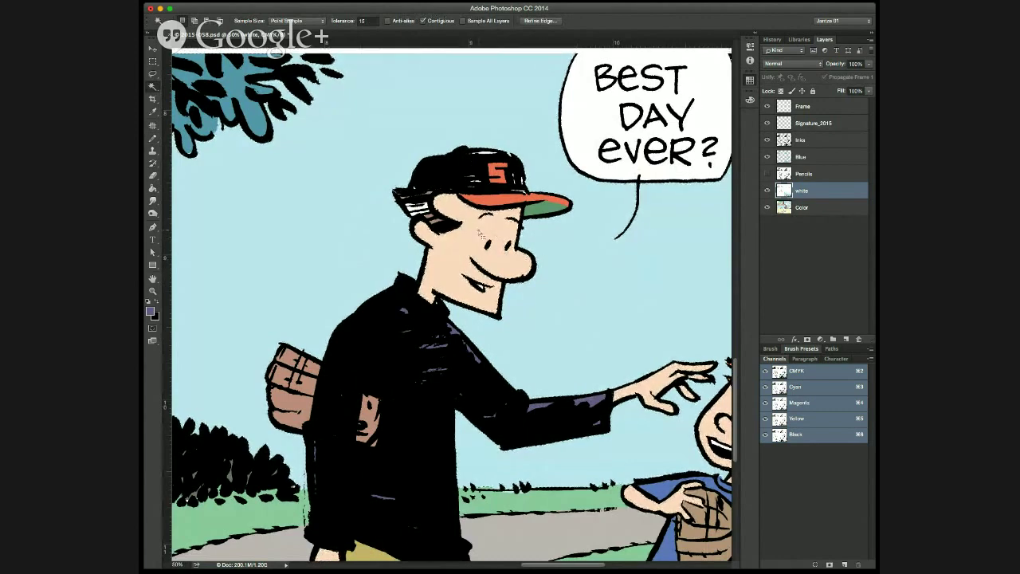
Refine the face selection with the Lasso and colour the back half of the man's face a darker peach.
{"action": "key", "text": "l"}
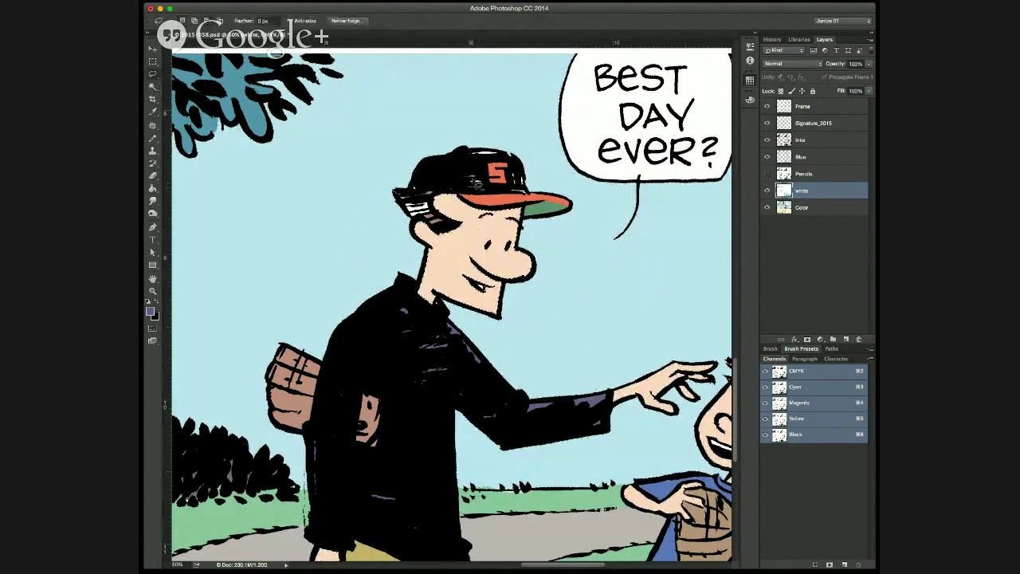
{"action": "mouse_move", "coordinate": [473, 181]}
{"action": "left_mouse_down"}
{"action": "mouse_move", "coordinate": [463, 306]}
{"action": "mouse_move", "coordinate": [523, 328]}
{"action": "mouse_move", "coordinate": [576, 239]}
{"action": "mouse_move", "coordinate": [534, 138]}
{"action": "left_mouse_up"}
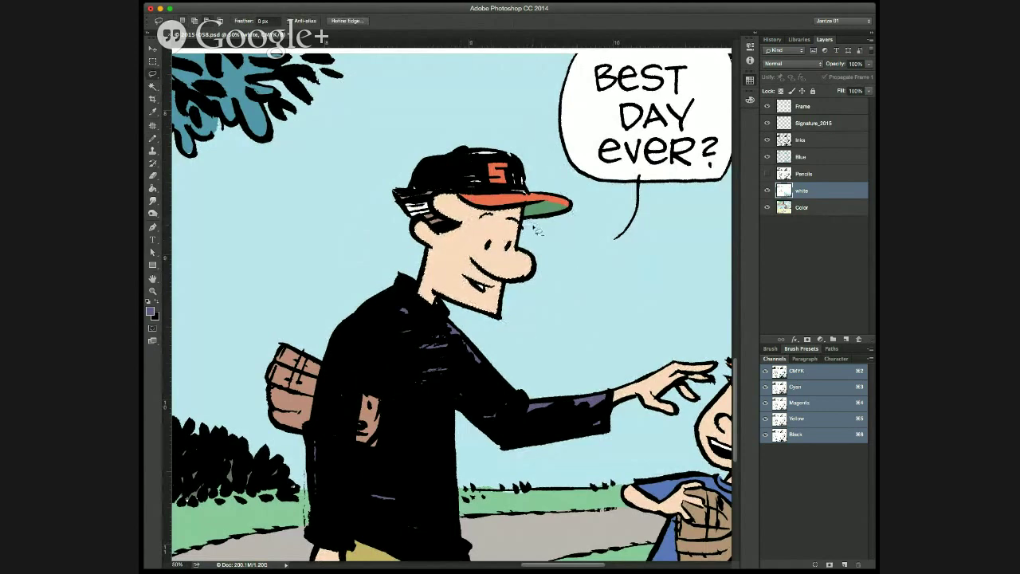
{"action": "mouse_move", "coordinate": [534, 229]}
{"action": "left_mouse_down"}
{"action": "mouse_move", "coordinate": [470, 232]}
{"action": "mouse_move", "coordinate": [463, 305]}
{"action": "mouse_move", "coordinate": [519, 330]}
{"action": "mouse_move", "coordinate": [512, 323]}
{"action": "mouse_move", "coordinate": [570, 294]}
{"action": "mouse_move", "coordinate": [562, 228]}
{"action": "left_mouse_up"}
{"action": "left_click", "coordinate": [699, 126]}
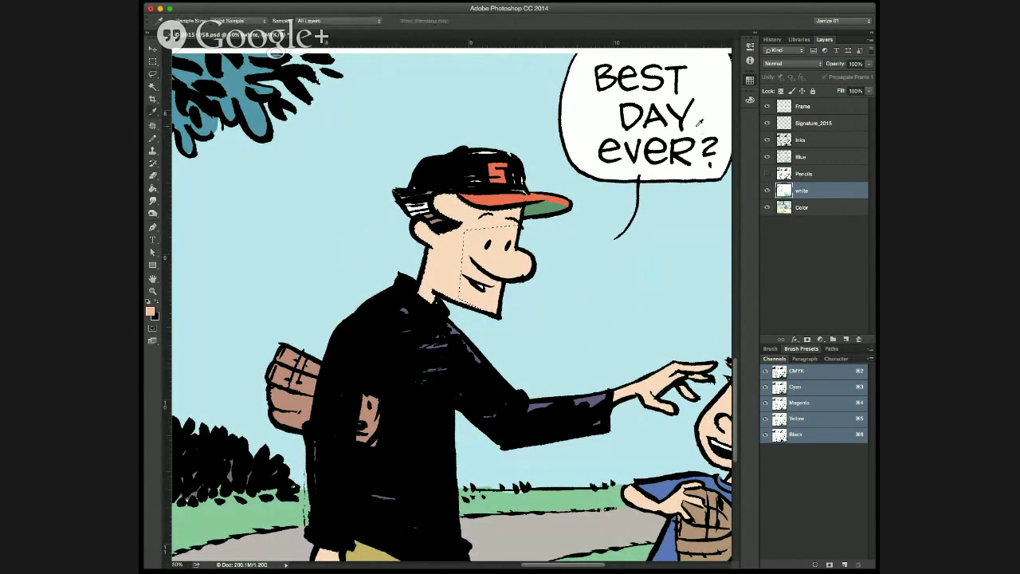
{"action": "key", "text": "l"}
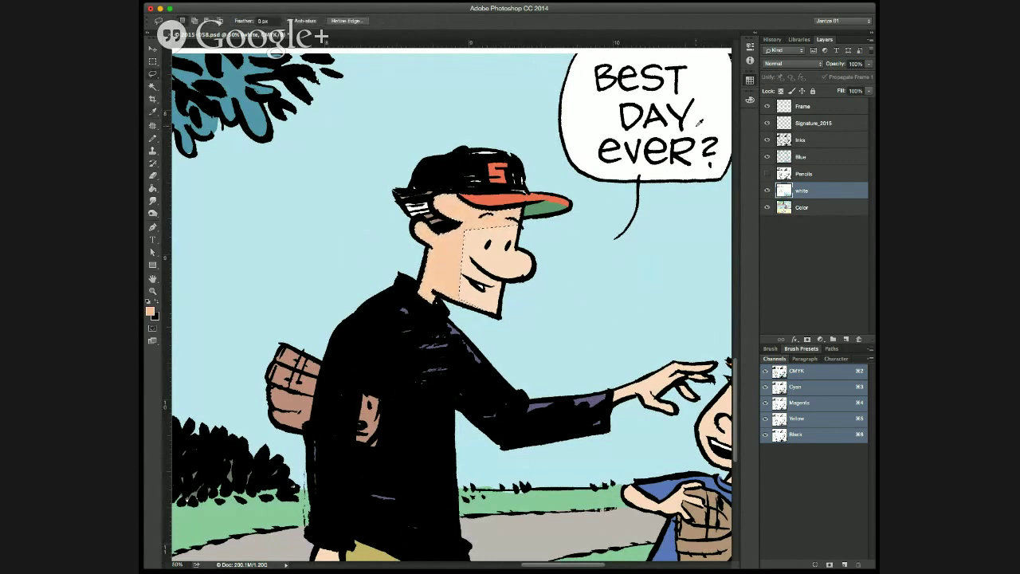
Touch up the shading on the man's face and shade his outstretched hand with peach tones using the Pencil.
{"action": "key", "text": "b"}
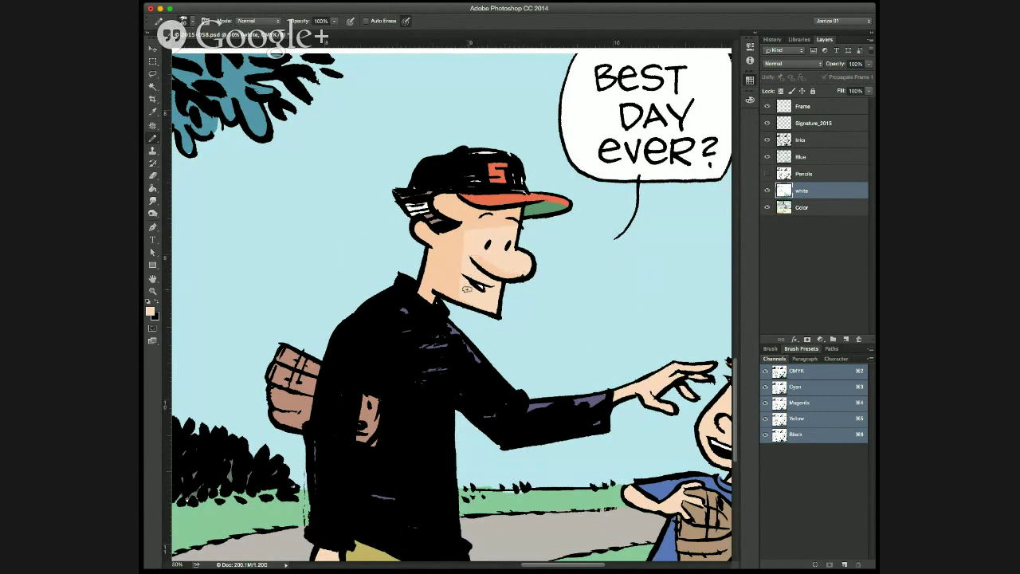
{"action": "left_click_drag", "start_coordinate": [617, 455], "coordinate": [505, 409]}
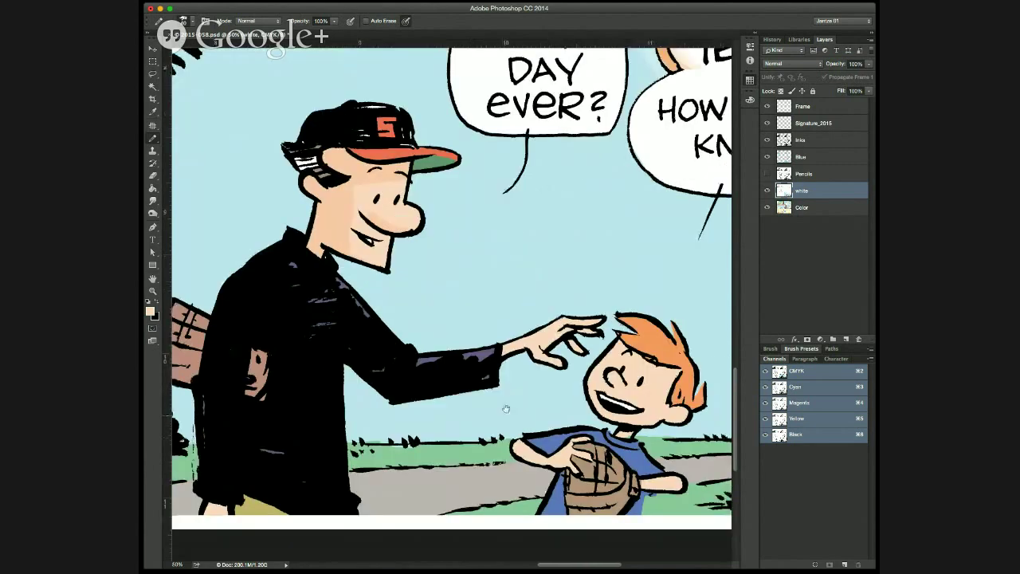
{"action": "key", "text": "g"}
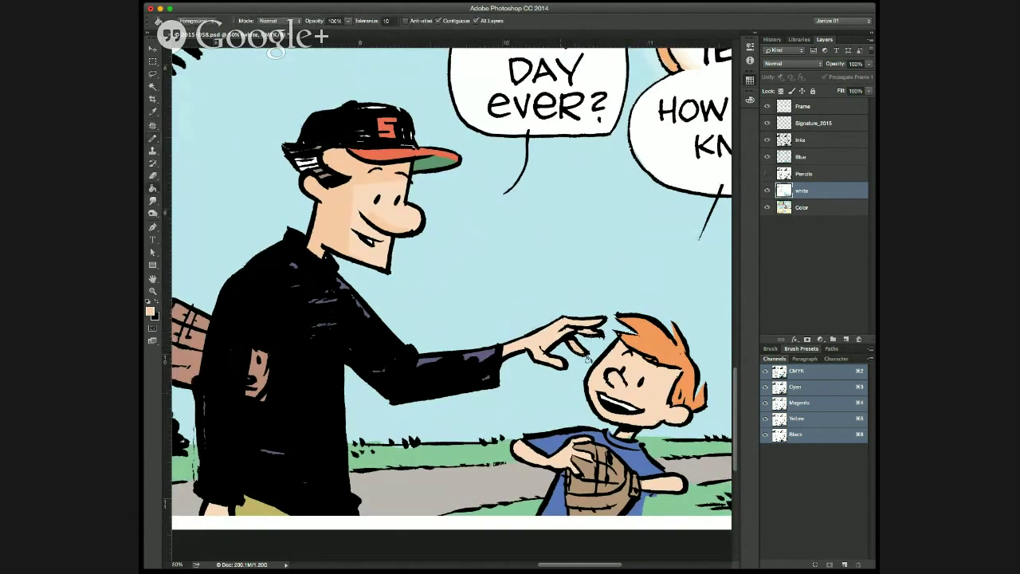
{"action": "key", "text": "b"}
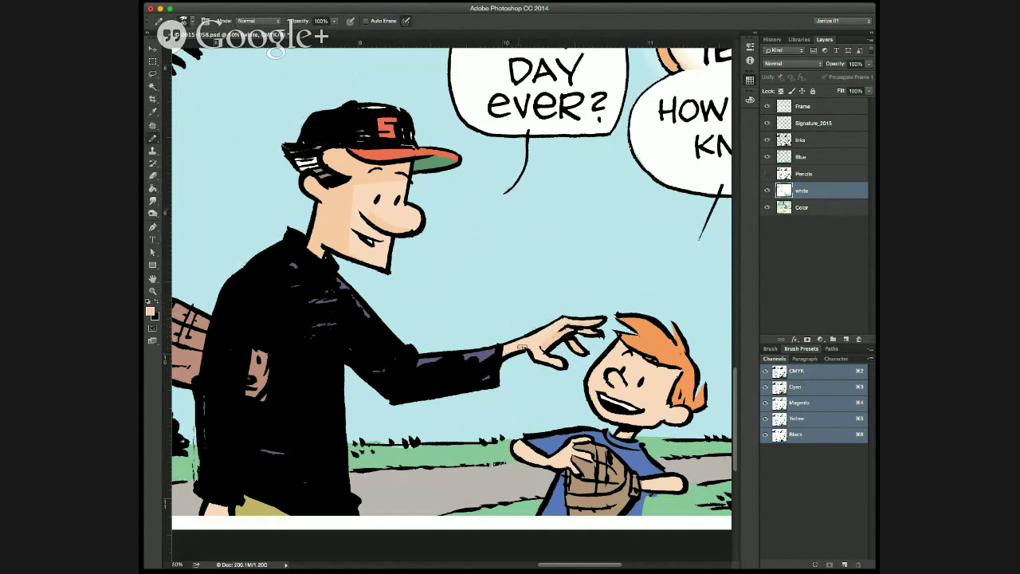
{"action": "left_click_drag", "start_coordinate": [498, 405], "coordinate": [567, 352]}
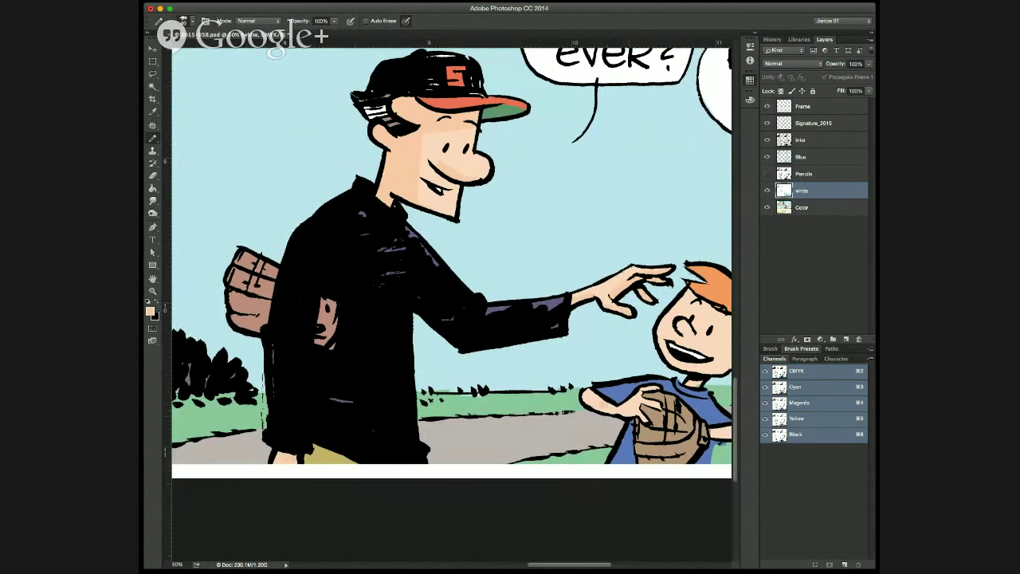
Select the skin of the boy's arms with the Magic Wand and Lasso, and shade their undersides with darker peach.
{"action": "key", "text": "w"}
{"action": "left_click", "coordinate": [593, 400]}
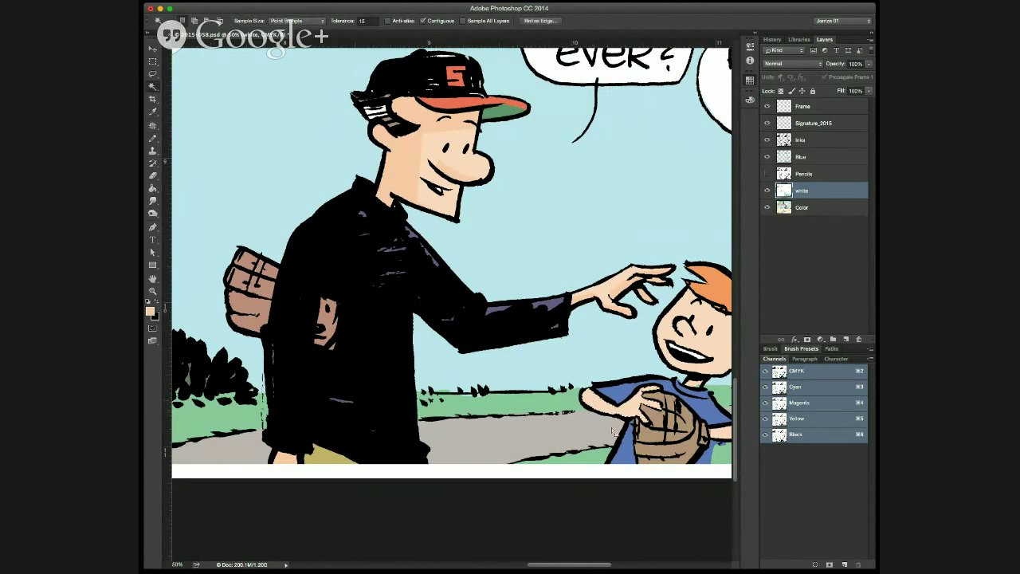
{"action": "left_click_drag", "start_coordinate": [613, 440], "coordinate": [432, 381]}
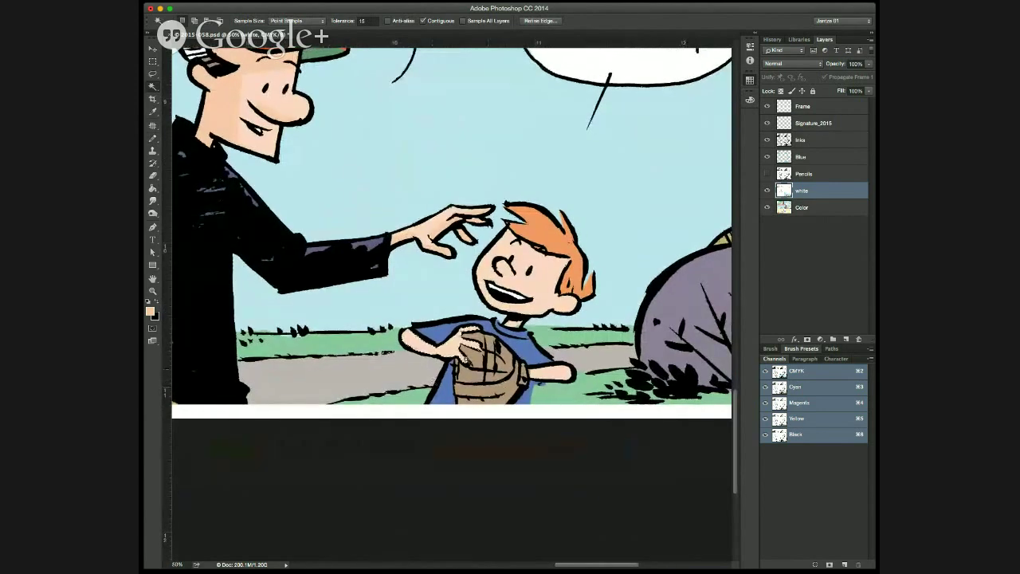
{"action": "key", "text": "l"}
{"action": "mouse_move", "coordinate": [403, 333]}
{"action": "left_mouse_down"}
{"action": "mouse_move", "coordinate": [455, 364]}
{"action": "mouse_move", "coordinate": [472, 343]}
{"action": "mouse_move", "coordinate": [454, 370]}
{"action": "mouse_move", "coordinate": [505, 365]}
{"action": "mouse_move", "coordinate": [466, 313]}
{"action": "mouse_move", "coordinate": [369, 325]}
{"action": "left_mouse_up"}
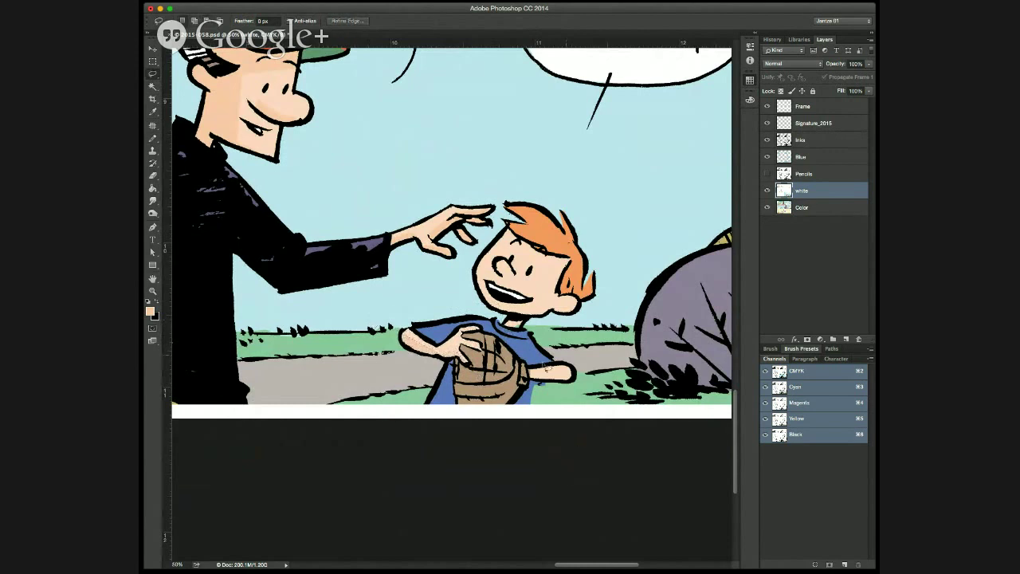
{"action": "key", "text": "b"}
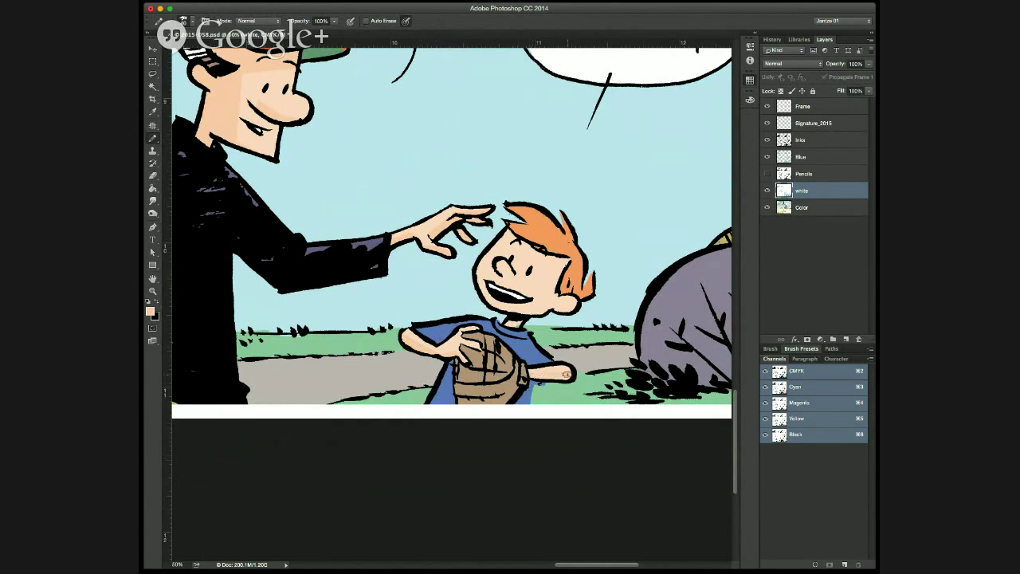
Select the boy's face with the Magic Wand, divide it along the cheek with the Lasso, and shade it with a sampled peach.
{"action": "key", "text": "w"}
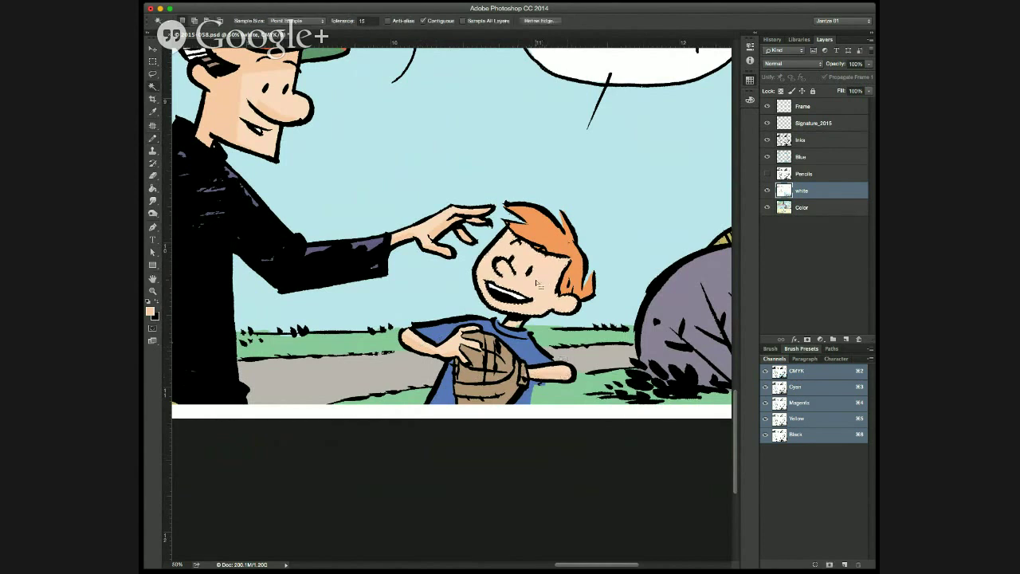
{"action": "key", "text": "l"}
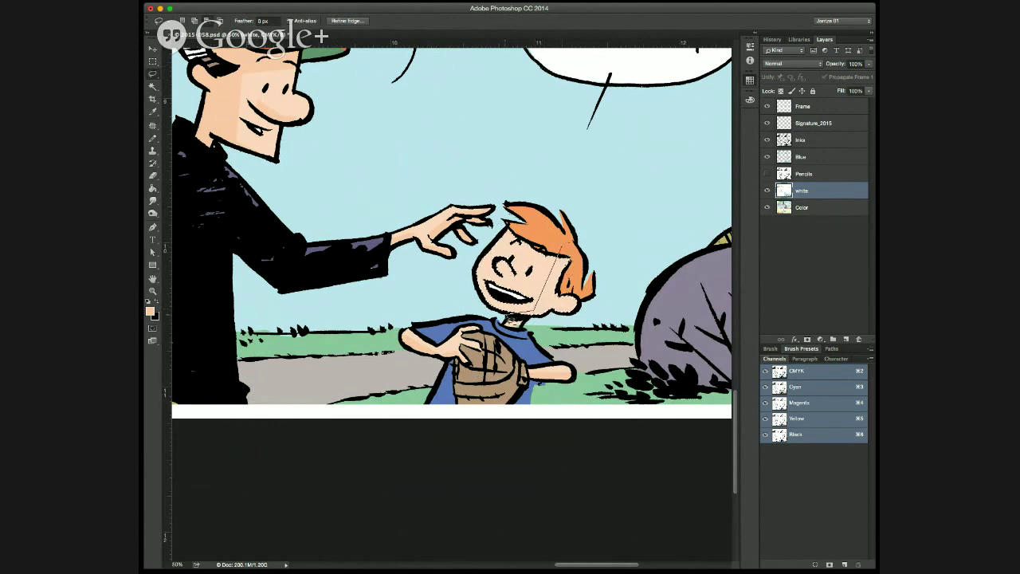
{"action": "mouse_move", "coordinate": [546, 331]}
{"action": "left_mouse_down"}
{"action": "mouse_move", "coordinate": [588, 223]}
{"action": "mouse_move", "coordinate": [563, 244]}
{"action": "left_mouse_up"}
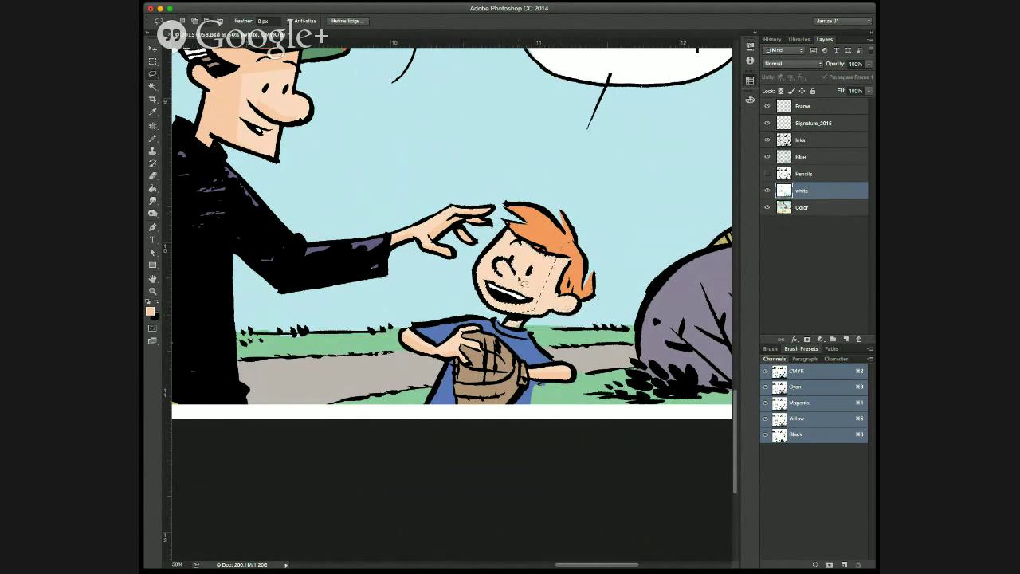
{"action": "key", "text": "i"}
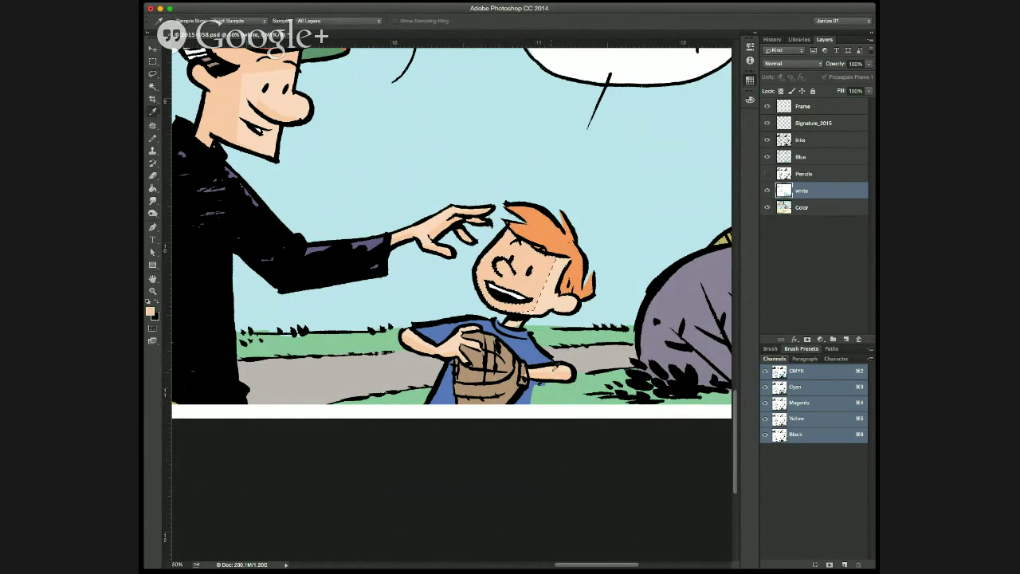
{"action": "left_click", "coordinate": [552, 368], "text": "alt"}
{"action": "key", "text": "x"}
{"action": "key", "text": "x"}
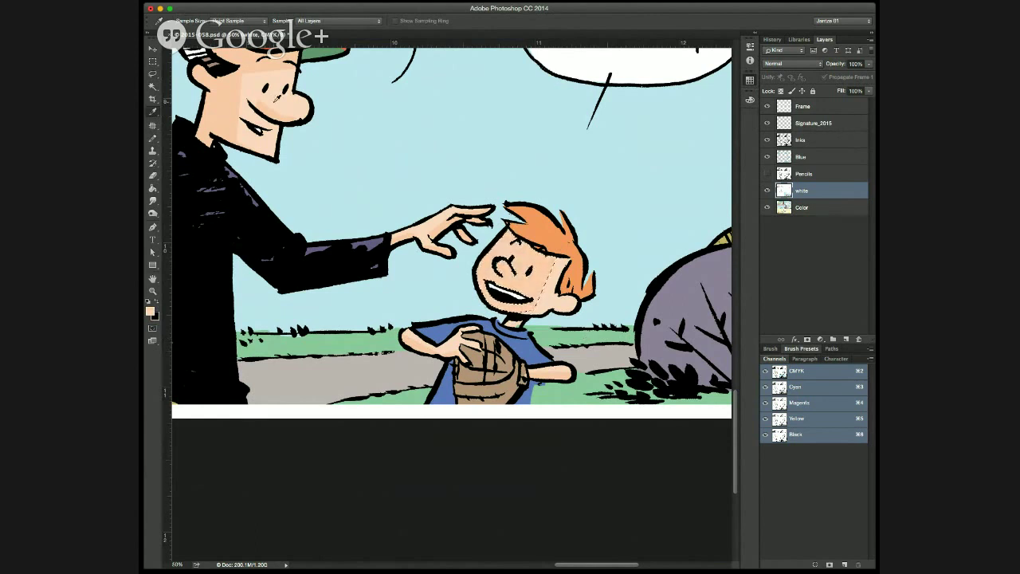
{"action": "key", "text": "l"}
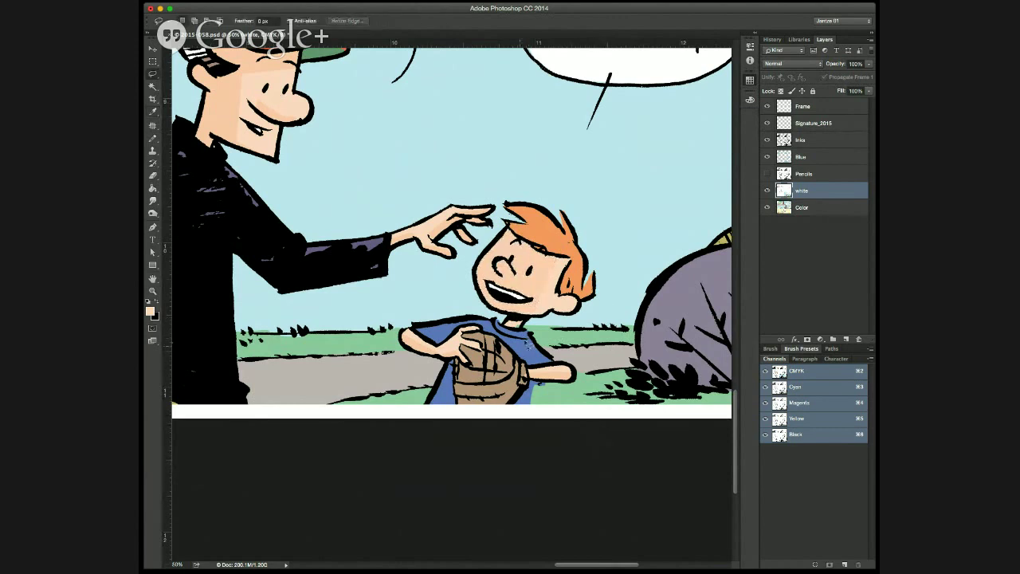
Touch up the skin near the boy's ear with the Pencil, sample white from his teeth at 30% opacity, and save.
{"action": "key", "text": "b"}
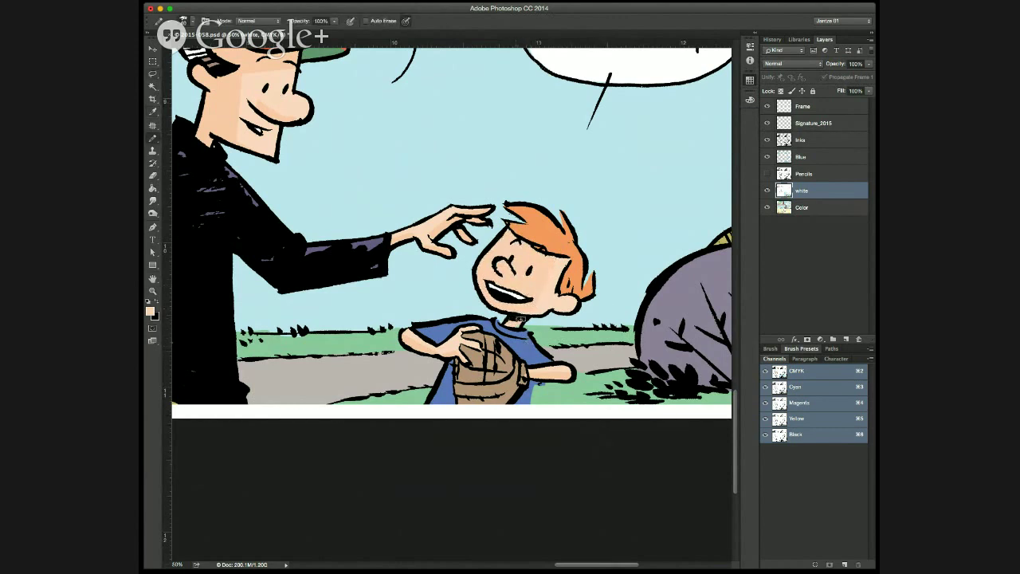
{"action": "left_click_drag", "start_coordinate": [569, 302], "coordinate": [566, 311]}
{"action": "left_click", "coordinate": [514, 295], "text": "alt"}
{"action": "key", "text": "3"}
{"action": "key", "text": "super+s"}
Tint the boy's baseball glove yellow at 30% opacity and shade it with dark brown at 20% using the Pencil.
{"action": "key", "text": "super+minus"}
{"action": "key", "text": "super+minus"}
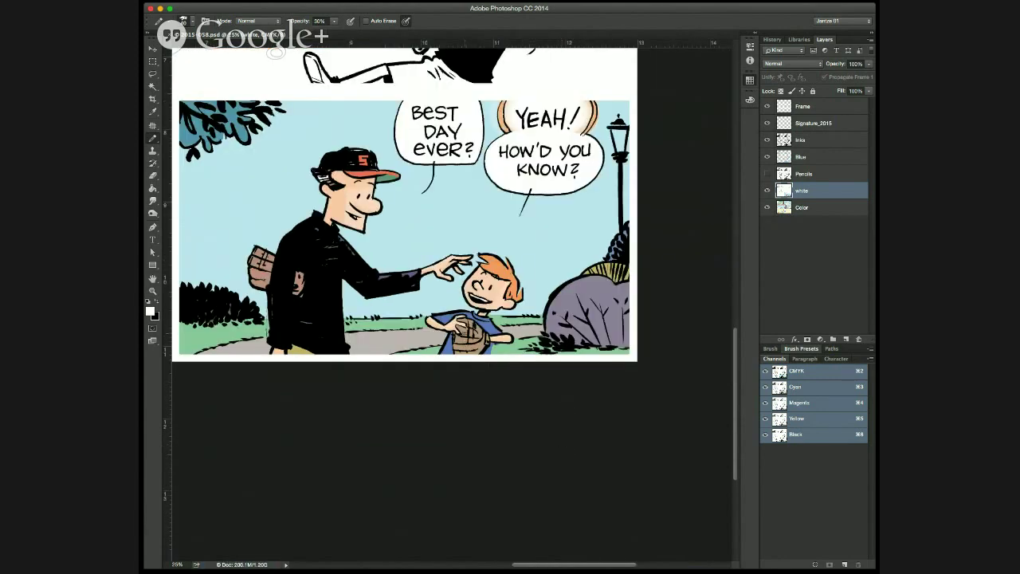
{"action": "left_click", "coordinate": [668, 190]}
{"action": "scroll", "coordinate": [493, 343], "scroll_direction": "up", "scroll_amount": 1}
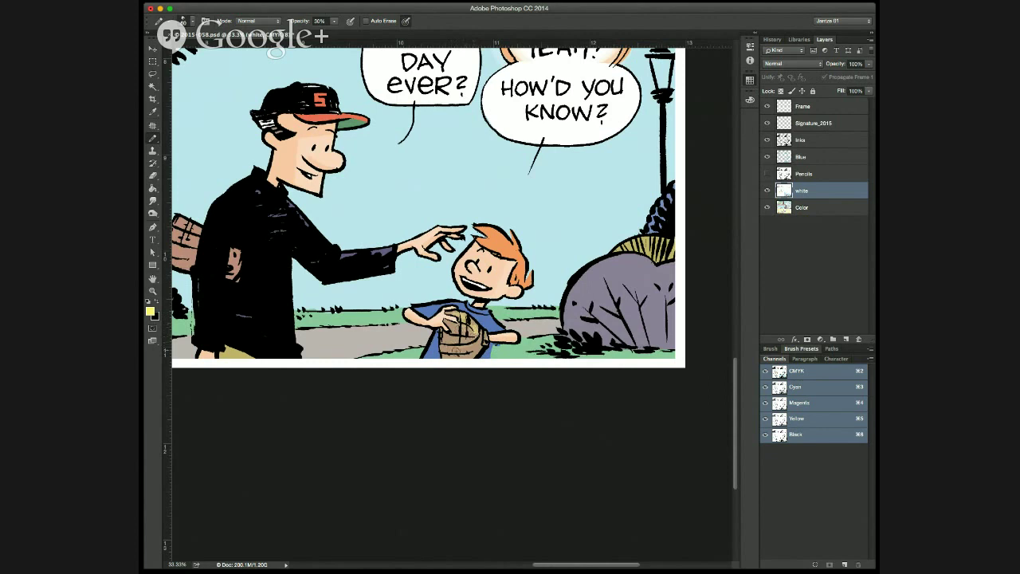
{"action": "left_click", "coordinate": [471, 345], "text": "alt"}
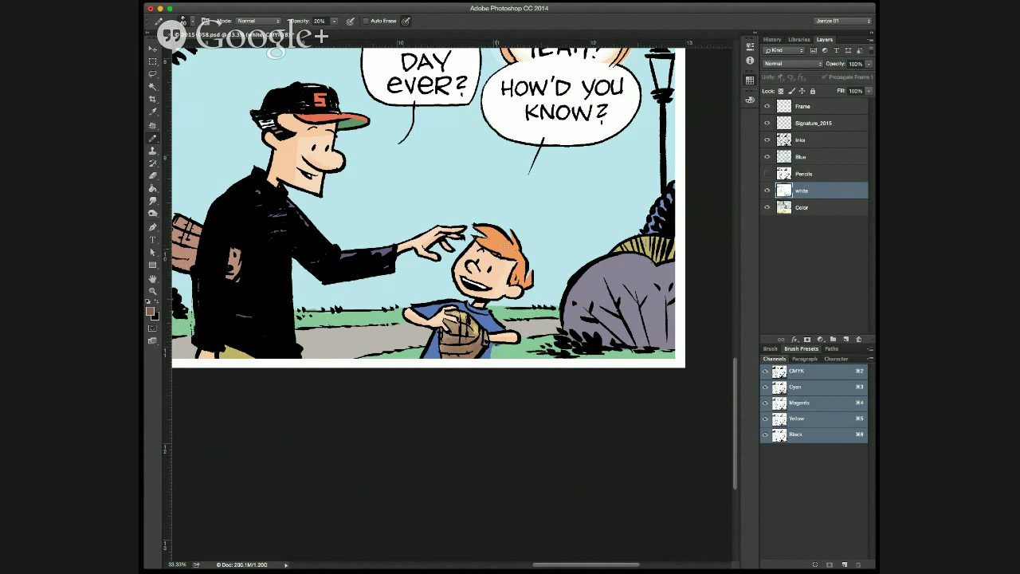
Sample light orange from the Color layer with the white layer hidden, highlight the boy's hair at 100% opacity, and save.
{"action": "left_click", "coordinate": [767, 191]}
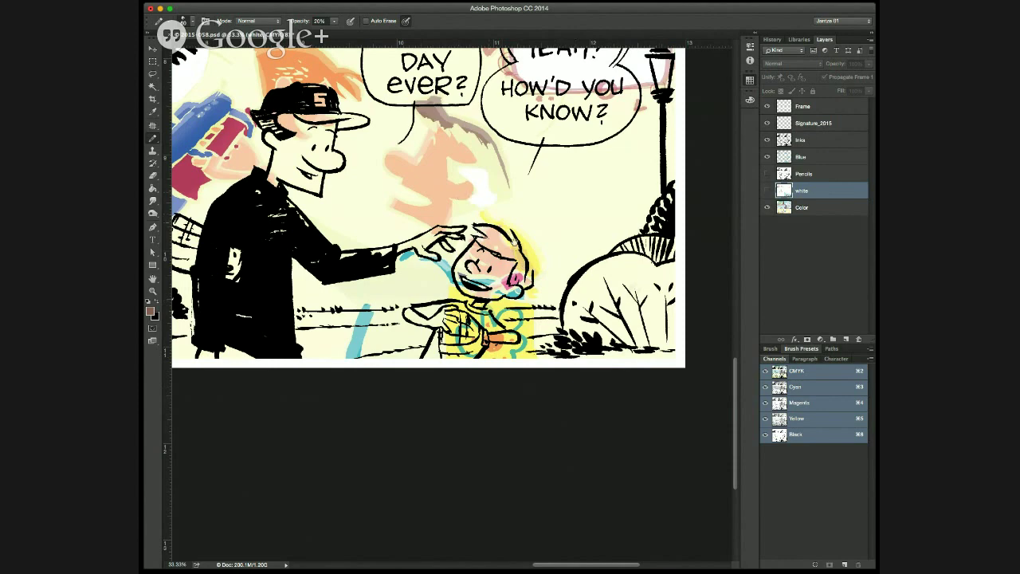
{"action": "key", "text": "super+0"}
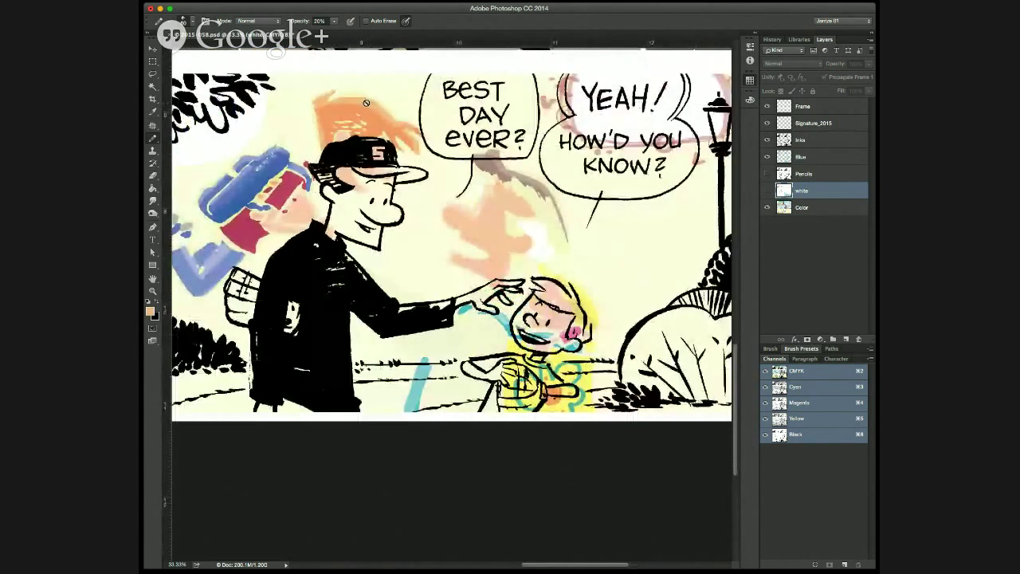
{"action": "left_click", "coordinate": [767, 190]}
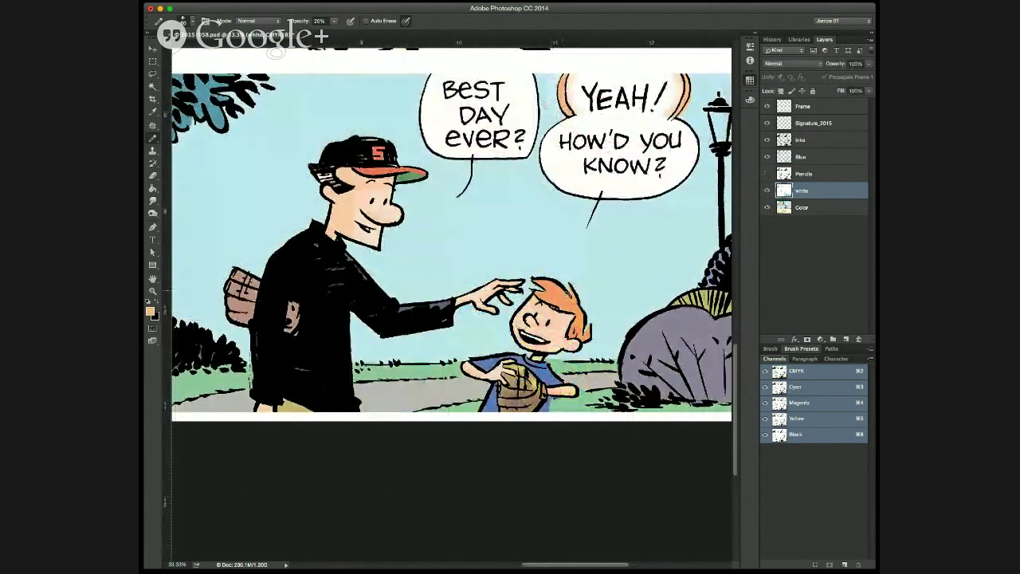
{"action": "key", "text": "w"}
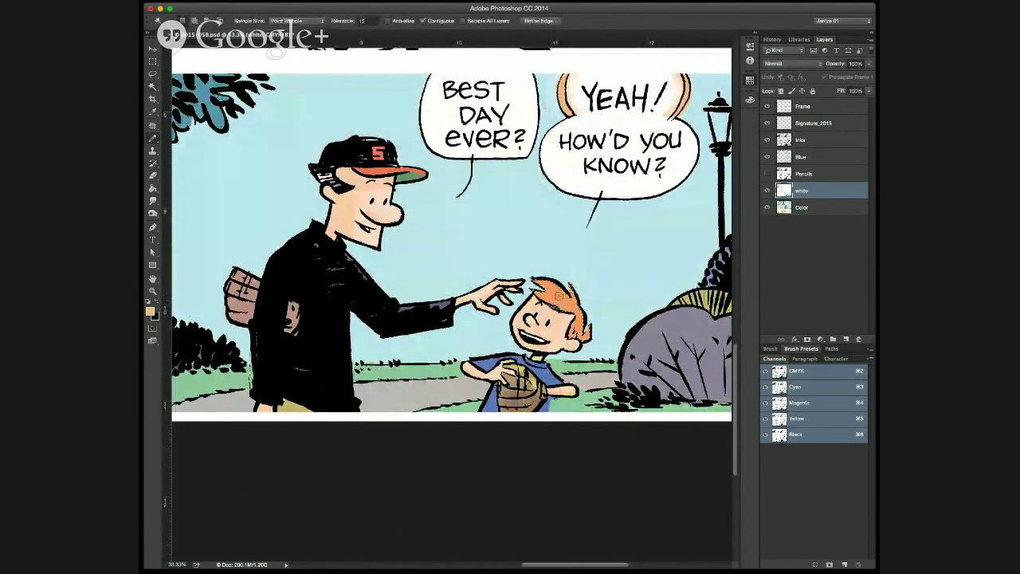
{"action": "key", "text": "b"}
{"action": "key", "text": "0"}
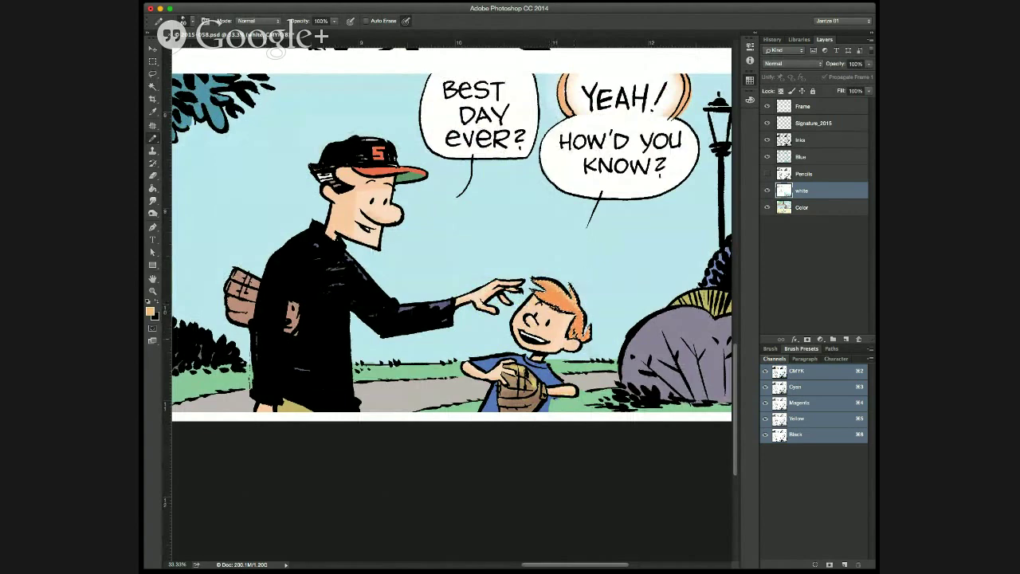
{"action": "key", "text": "m"}
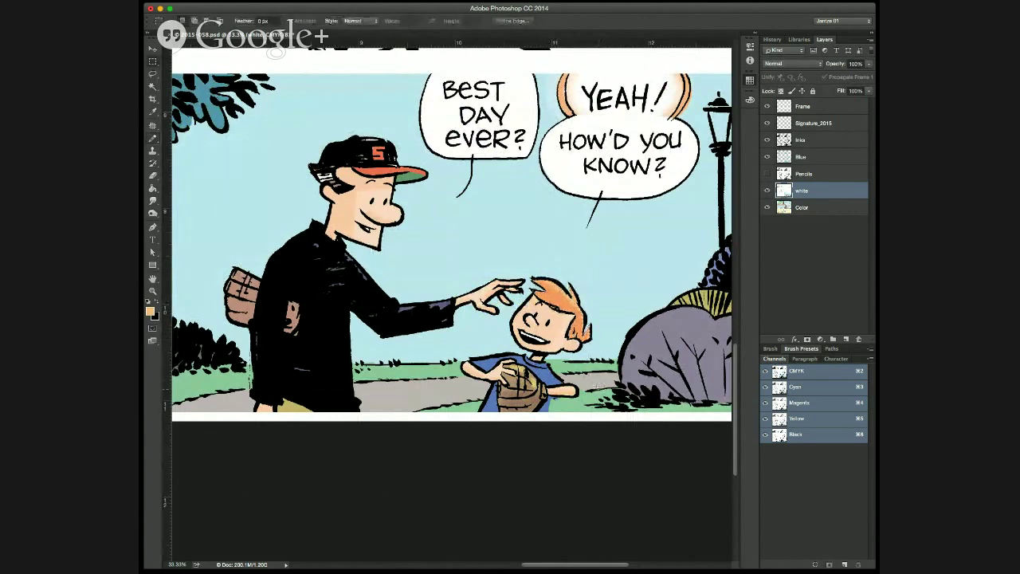
{"action": "key", "text": "super+minus"}
{"action": "key", "text": "super+minus"}
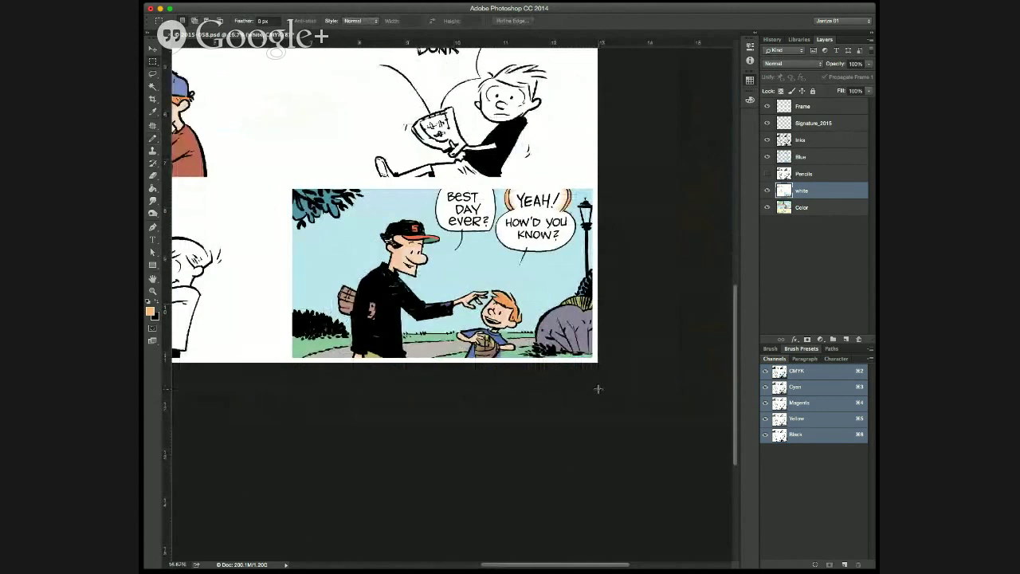
{"action": "key", "text": "super+s"}
Outline the ground around the man's legs with the Lasso, adjust its midtones at 100% exposure, deselect it, and save.
{"action": "key", "text": "l"}
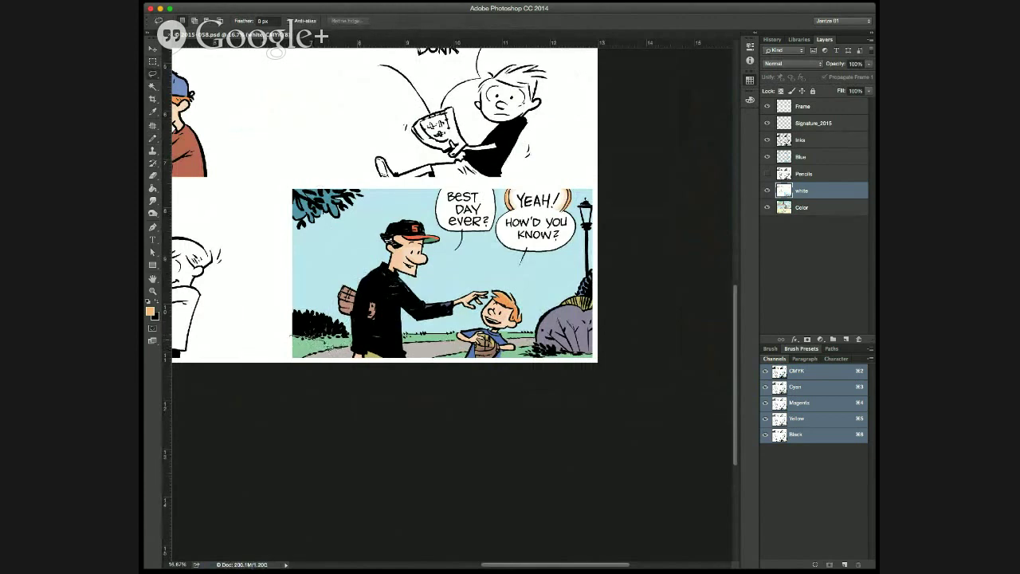
{"action": "mouse_move", "coordinate": [375, 353]}
{"action": "left_mouse_down"}
{"action": "mouse_move", "coordinate": [448, 367]}
{"action": "mouse_move", "coordinate": [288, 377]}
{"action": "mouse_move", "coordinate": [258, 358]}
{"action": "mouse_move", "coordinate": [287, 341]}
{"action": "left_mouse_up"}
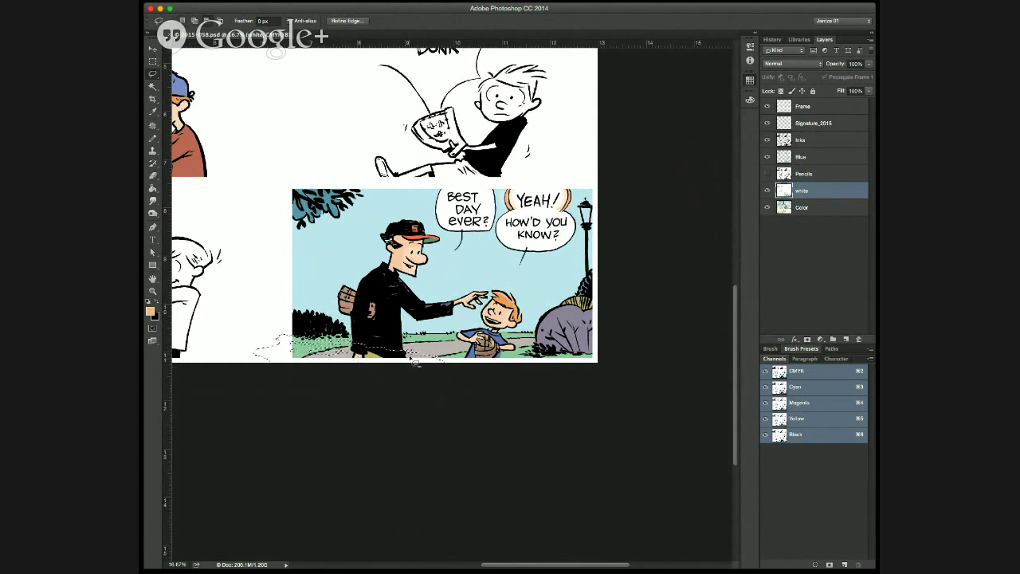
{"action": "key", "text": "alt"}
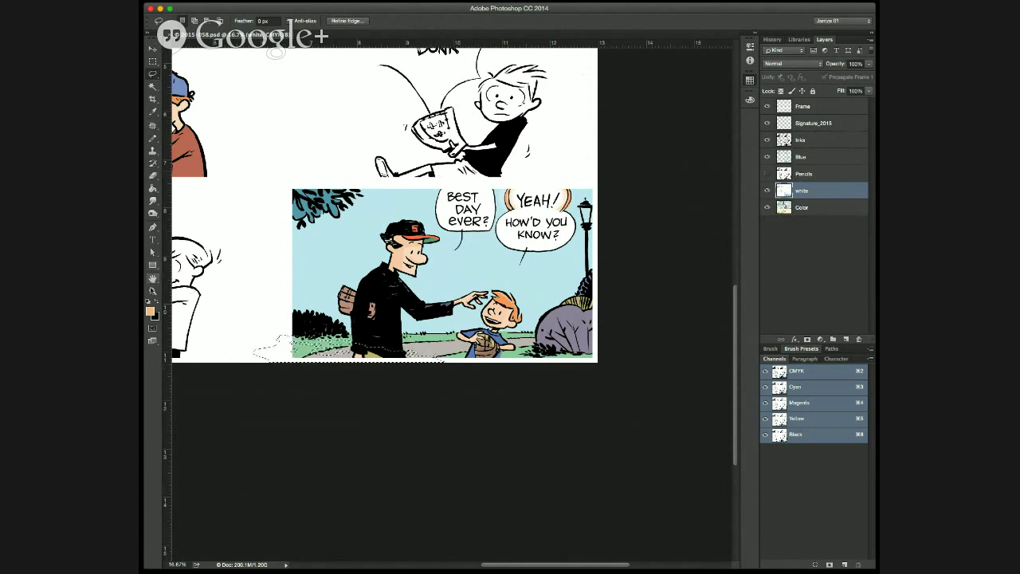
{"action": "left_click", "coordinate": [153, 213]}
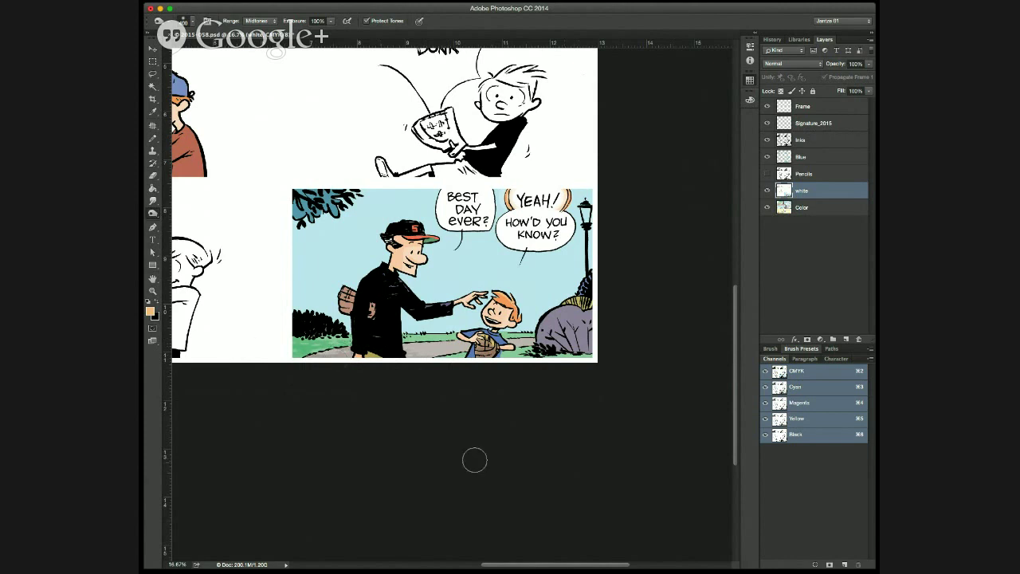
{"action": "key", "text": "l"}
{"action": "key", "text": "super+d"}
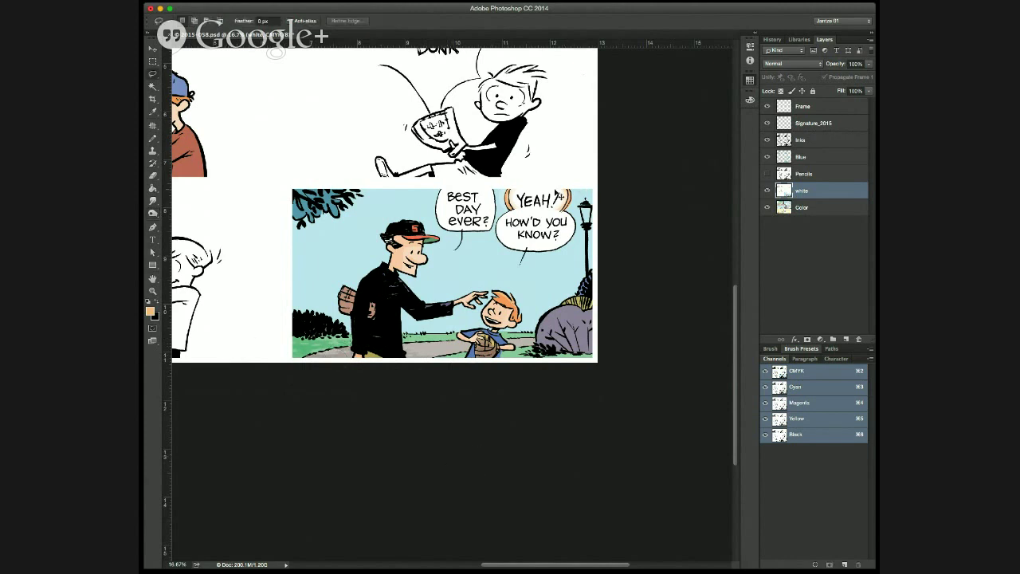
{"action": "key", "text": "super+s"}
Select the sky with the Magic Wand, set the foreground colour to white, and clear the selection.
{"action": "key", "text": "w"}
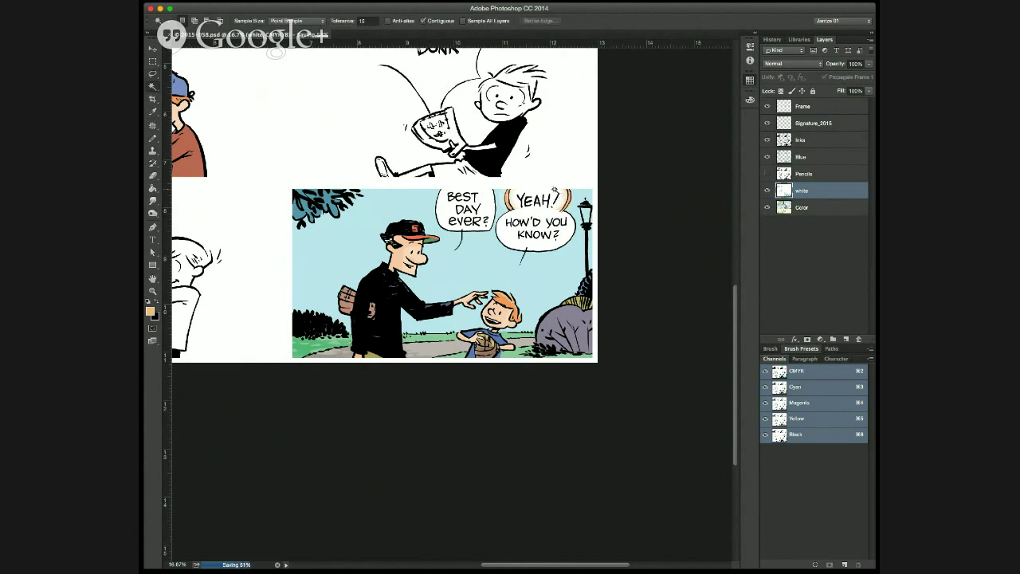
{"action": "left_click", "coordinate": [348, 257]}
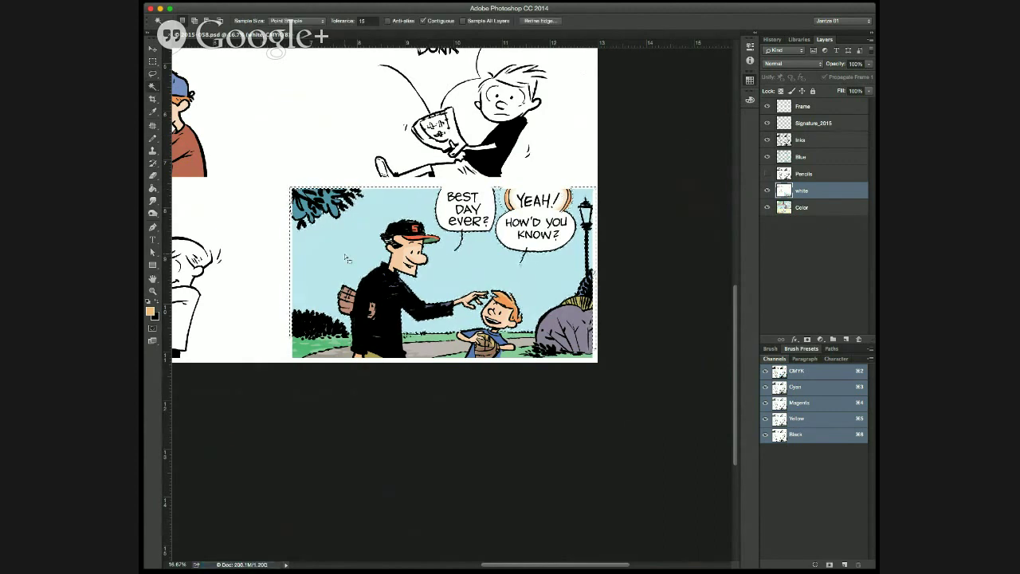
{"action": "key", "text": "d"}
{"action": "key", "text": "x"}
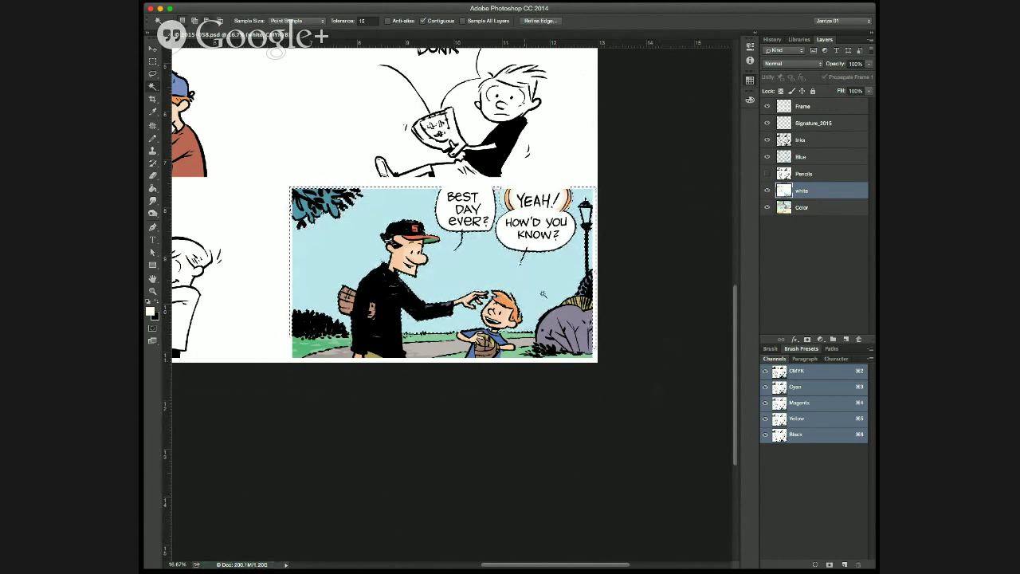
{"action": "key", "text": "super+d"}
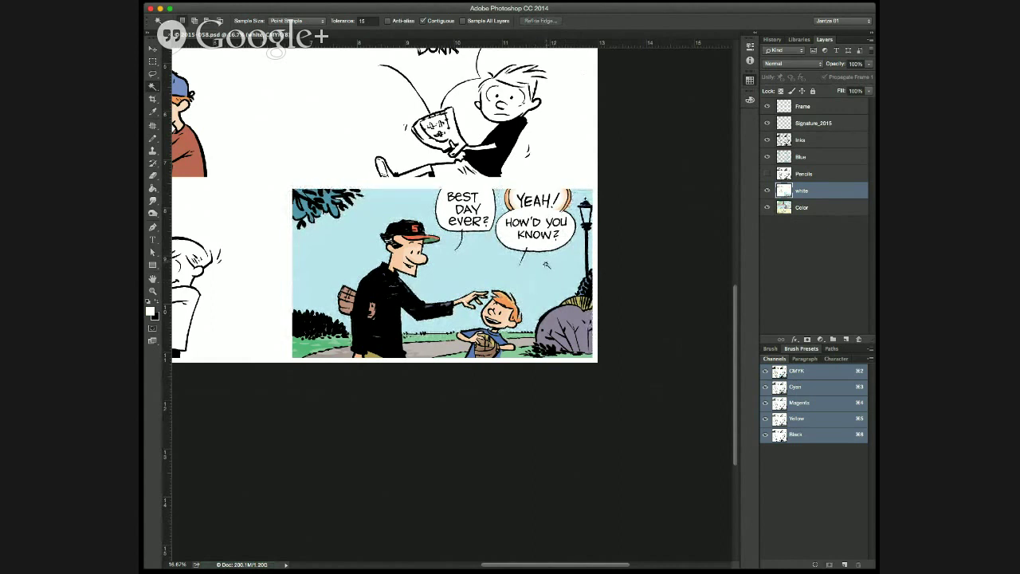
Enlarge the Pencil brush, try a solid white cloud streak across the sky, and undo that streak.
{"action": "key", "text": "b"}
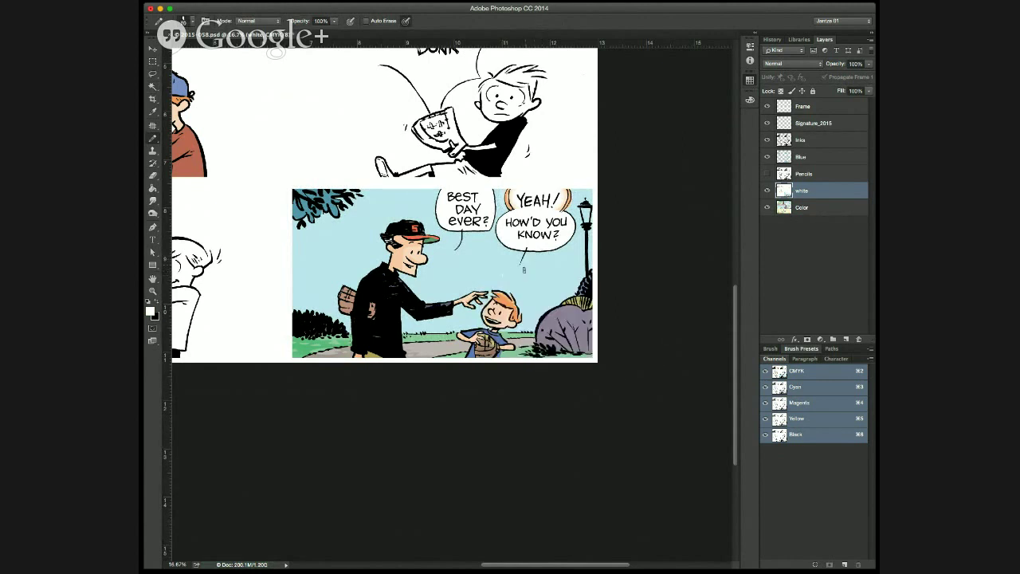
{"action": "key", "text": "bracketright"}
{"action": "key", "text": "bracketright"}
{"action": "key", "text": "bracketright"}
{"action": "key", "text": "bracketright"}
{"action": "key", "text": "bracketright"}
{"action": "key", "text": "bracketright"}
{"action": "key", "text": "bracketright"}
{"action": "key", "text": "bracketright"}
{"action": "key", "text": "bracketright"}
{"action": "left_click_drag", "start_coordinate": [285, 257], "coordinate": [581, 249]}
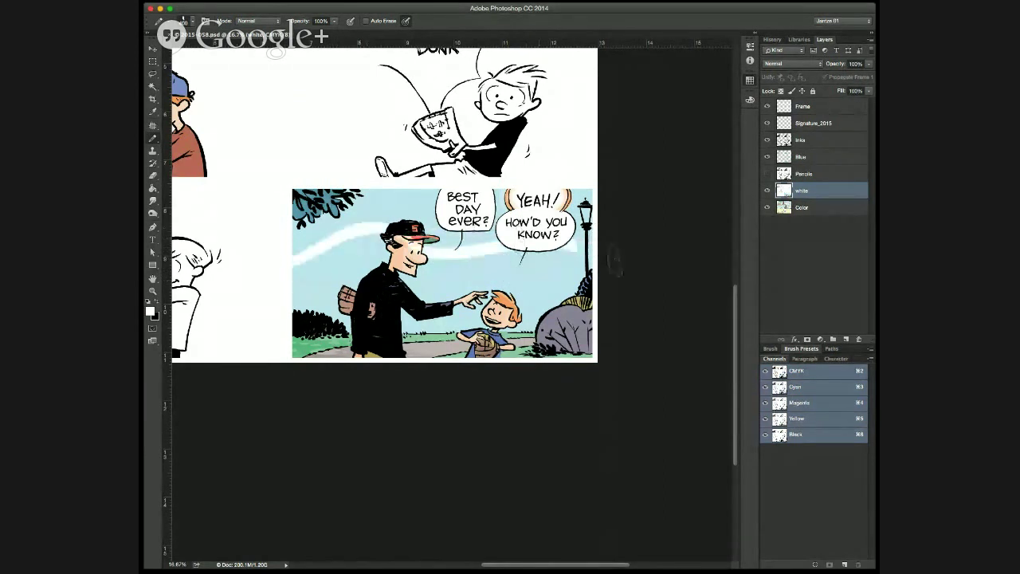
{"action": "key", "text": "super+z"}
Select the sky with the Magic Wand and paint soft white cloud streaks inside it at 20% Pencil opacity.
{"action": "key", "text": "1"}
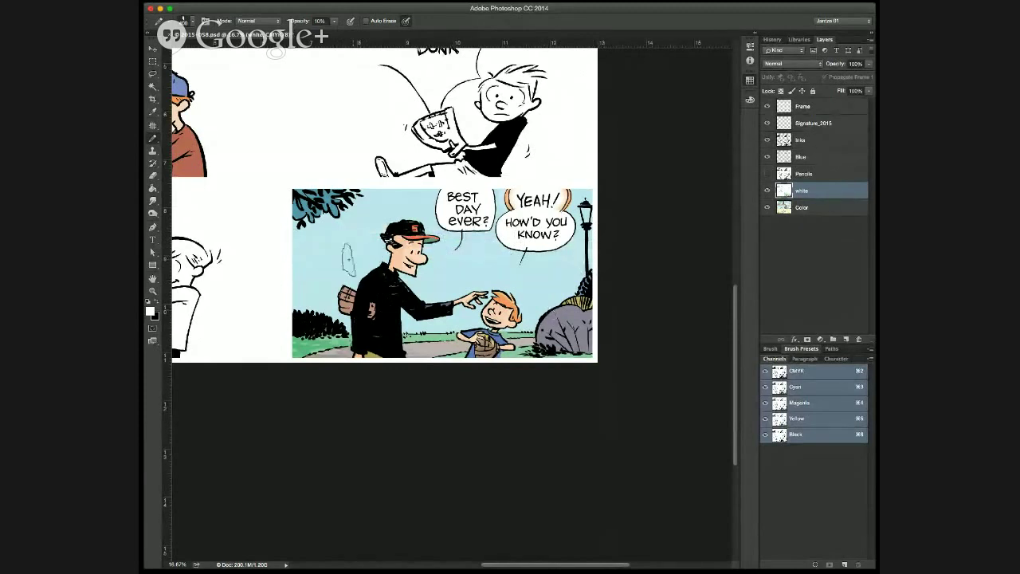
{"action": "key", "text": "2"}
{"action": "key", "text": "w"}
{"action": "left_click", "coordinate": [328, 277]}
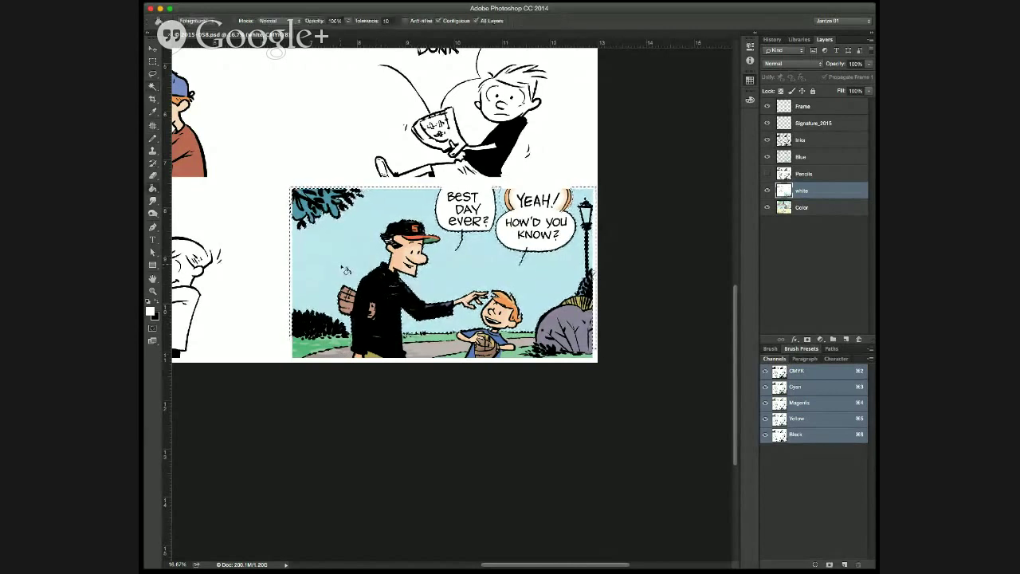
{"action": "key", "text": "b"}
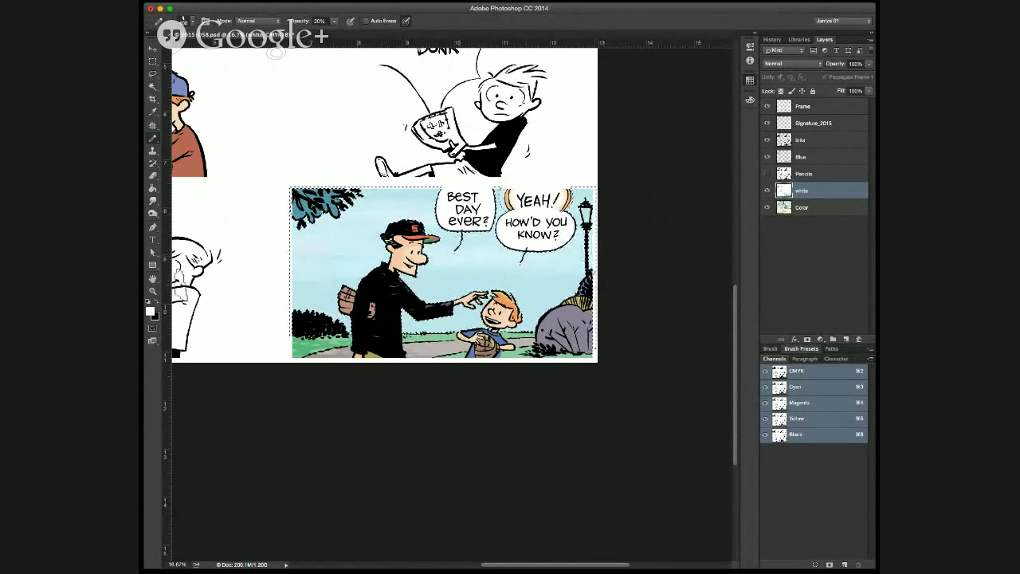
Add a faint yellow tint to the sky with the Pencil at 10% opacity, deselect the sky, and save.
{"action": "left_click", "coordinate": [699, 169]}
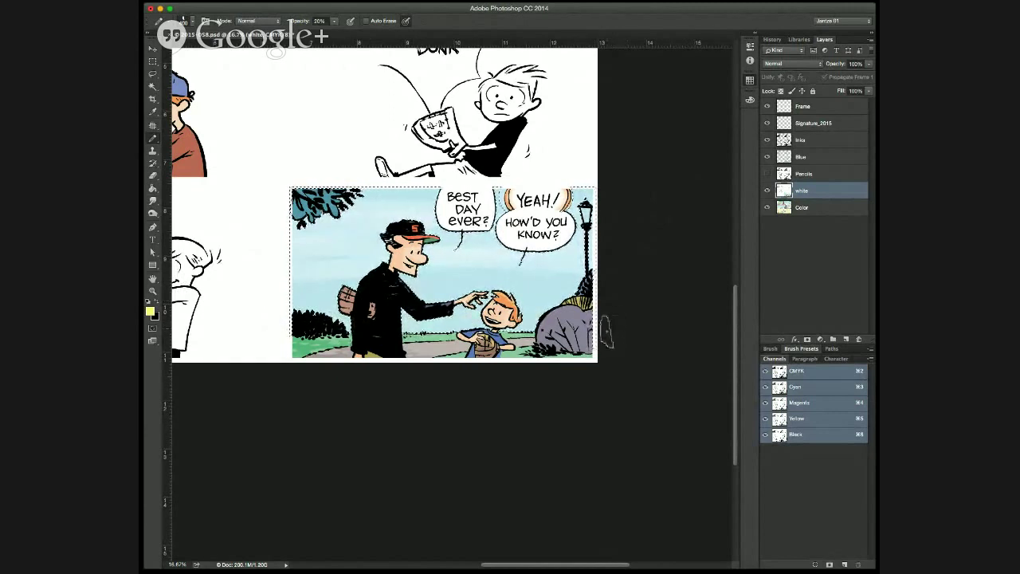
{"action": "key", "text": "1"}
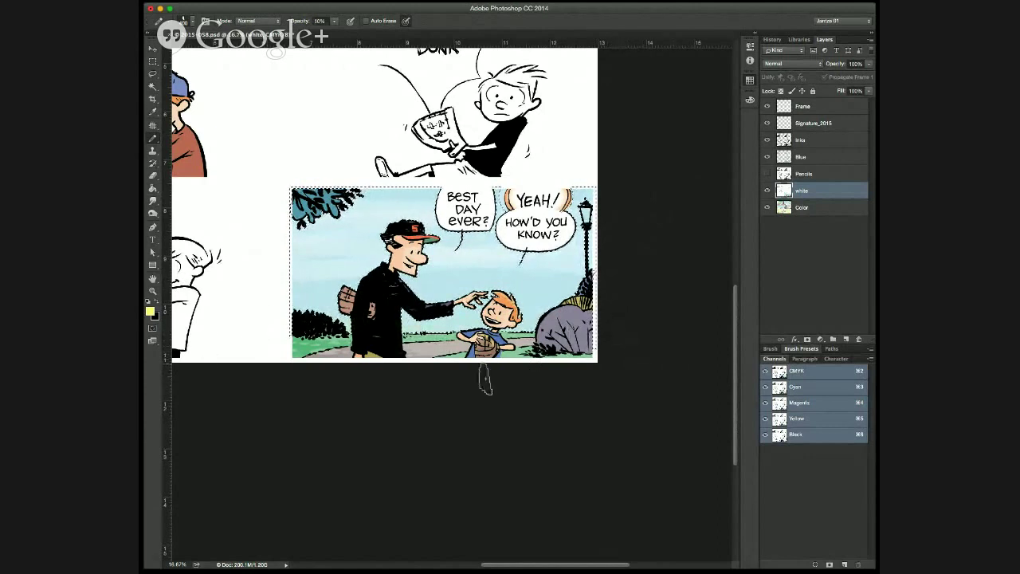
{"action": "key", "text": "l"}
{"action": "left_click", "coordinate": [514, 389]}
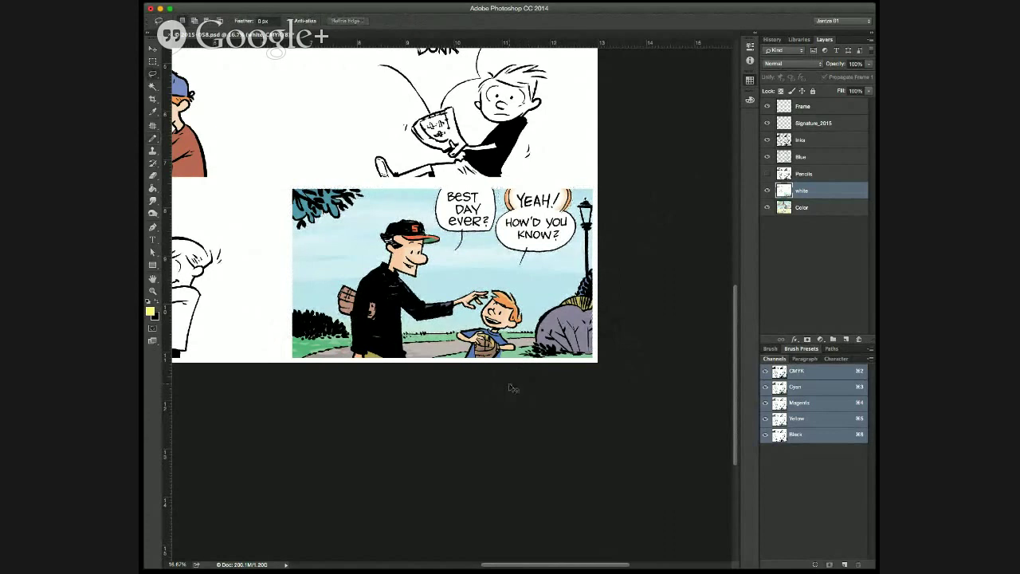
{"action": "key", "text": "super+s"}
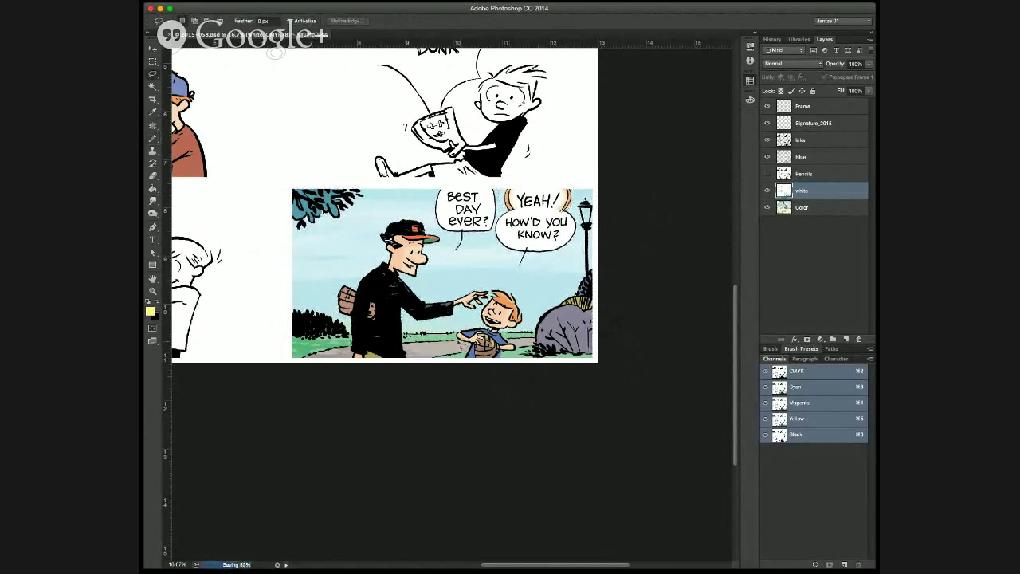
Set the Pencil to Screen mode at 10% opacity, brush faint yellow light over the last panel's path, and save.
{"action": "key", "text": "w"}
{"action": "left_click", "coordinate": [509, 357]}
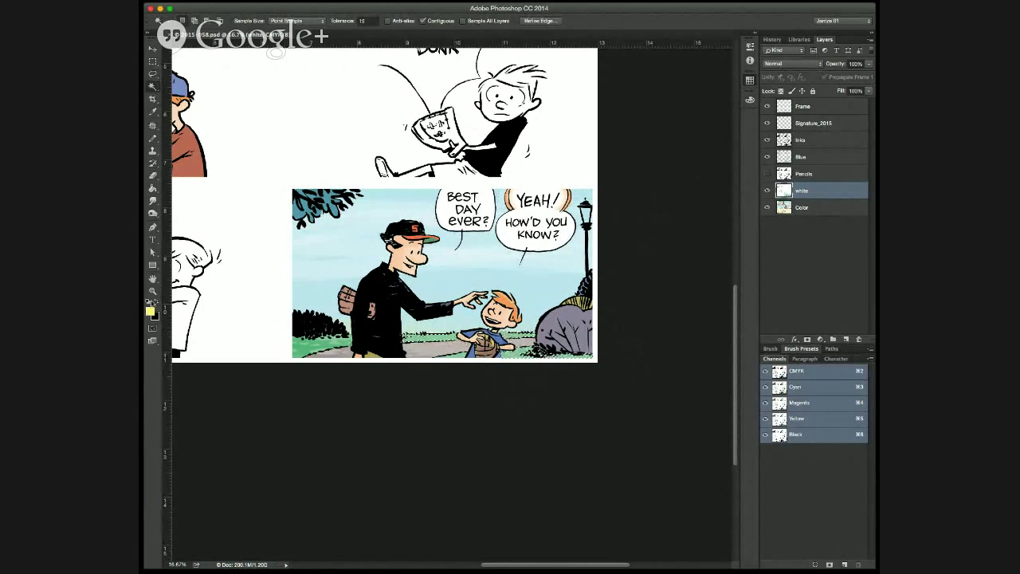
{"action": "key", "text": "b"}
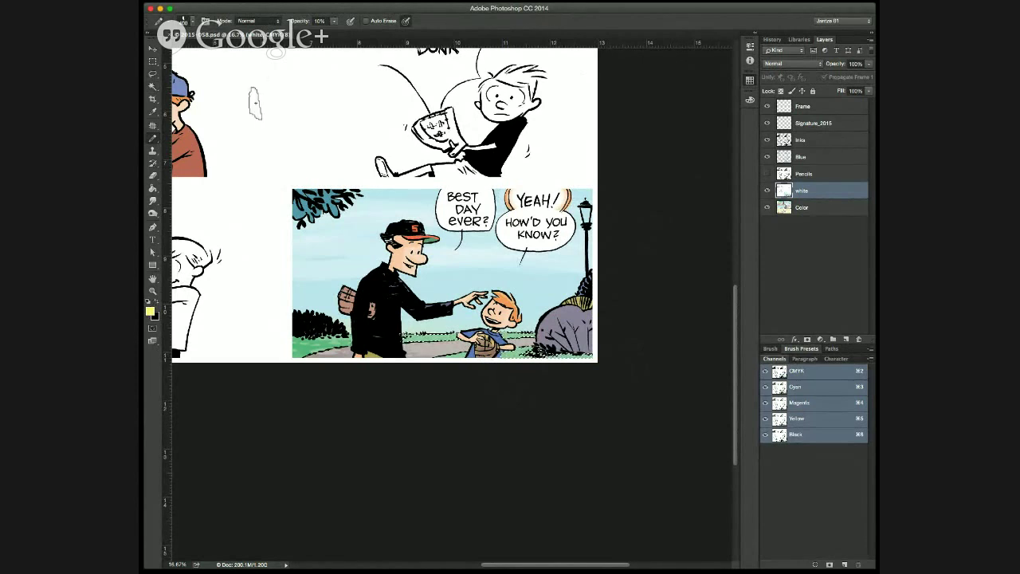
{"action": "key", "text": "alt+shift+s"}
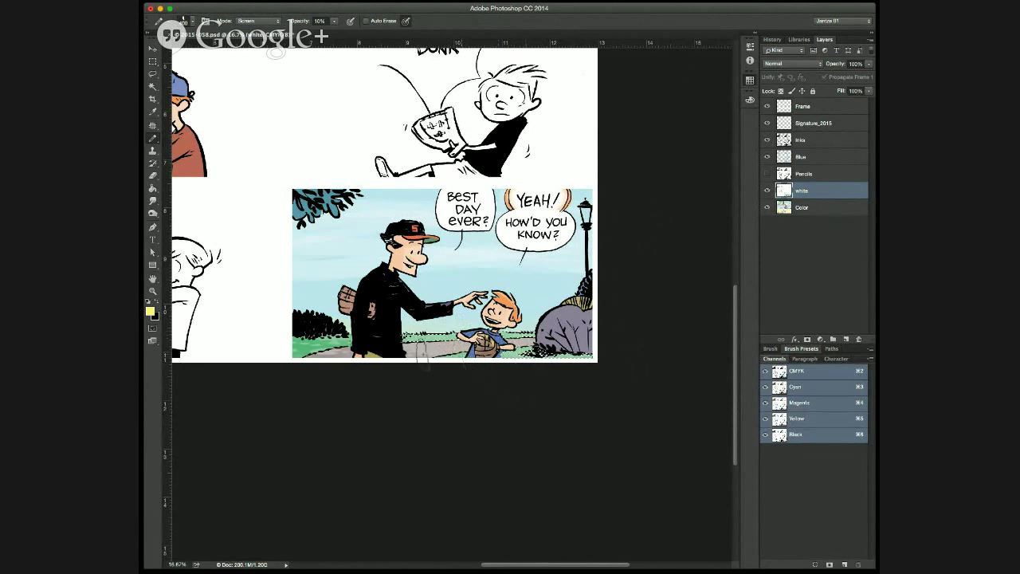
{"action": "key", "text": "w"}
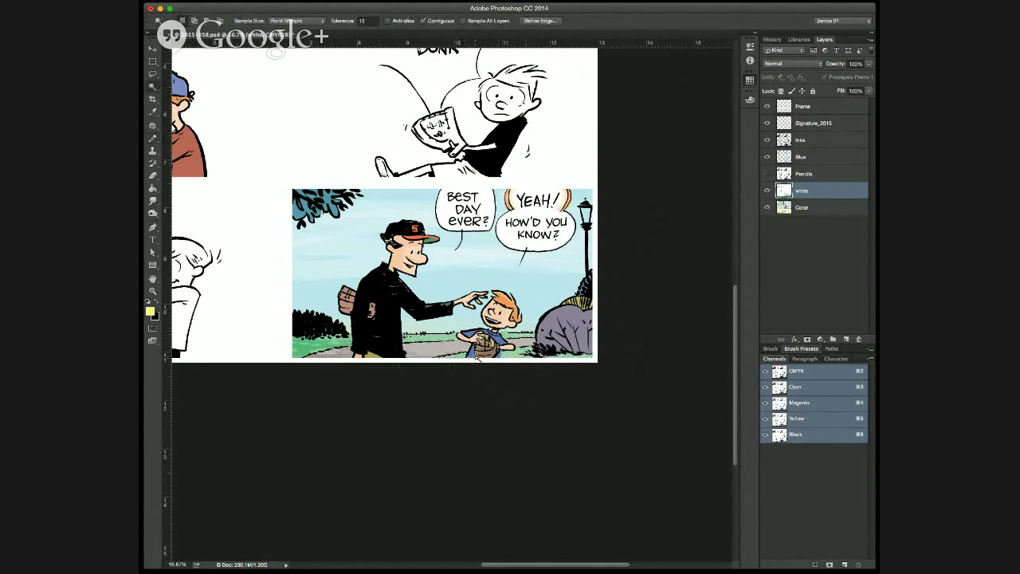
{"action": "key", "text": "g"}
{"action": "key", "text": "b"}
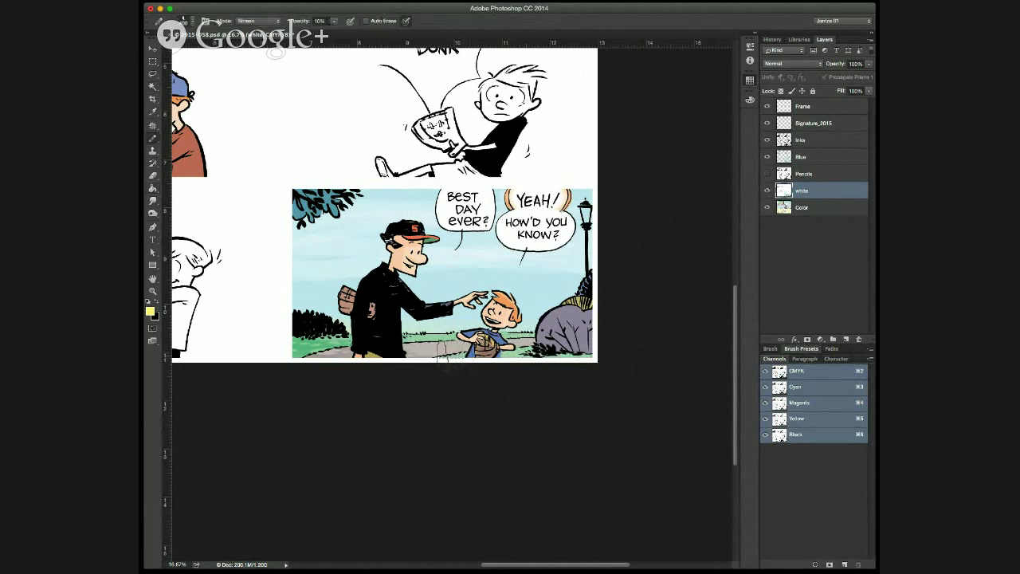
{"action": "key", "text": "l"}
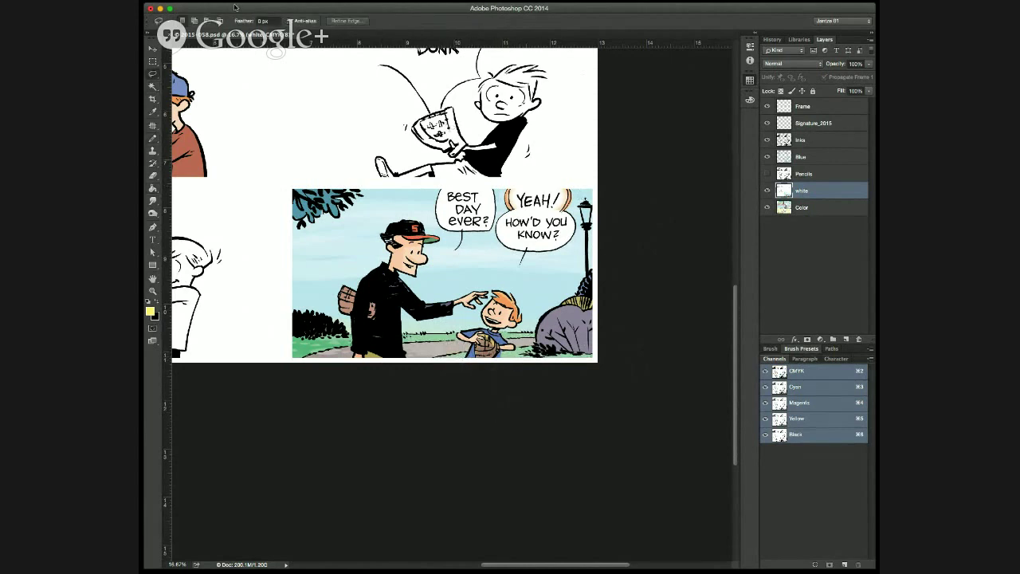
{"action": "key", "text": "super+s"}
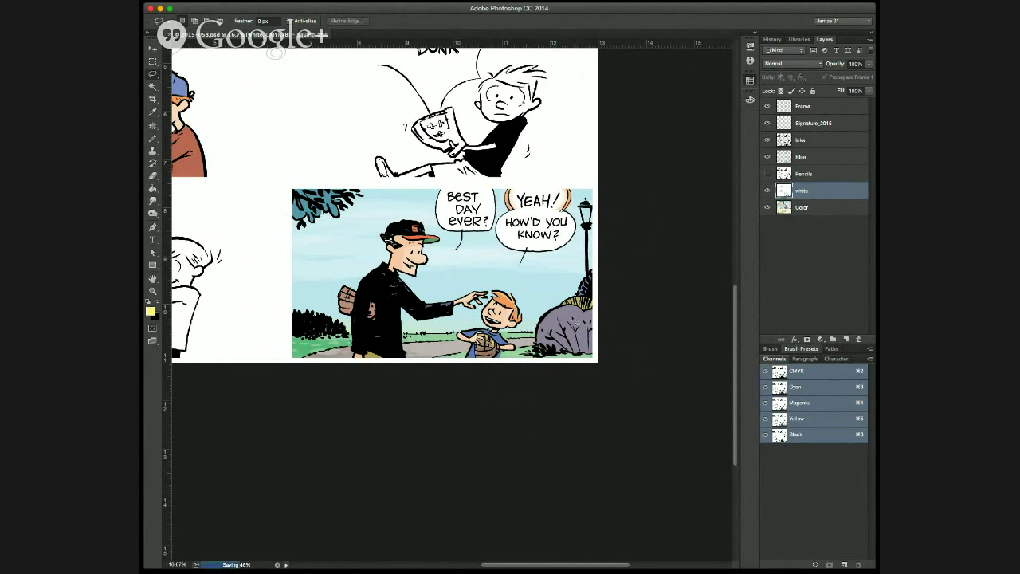
Select the purple bush in the last panel with the Magic Wand and tone its midtones at 50% exposure.
{"action": "key", "text": "w"}
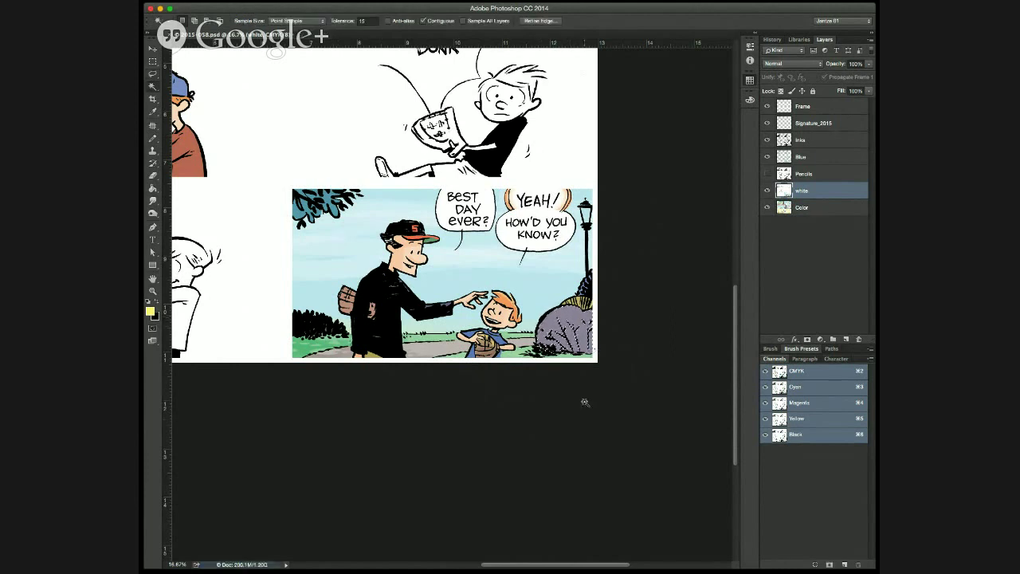
{"action": "key", "text": "o"}
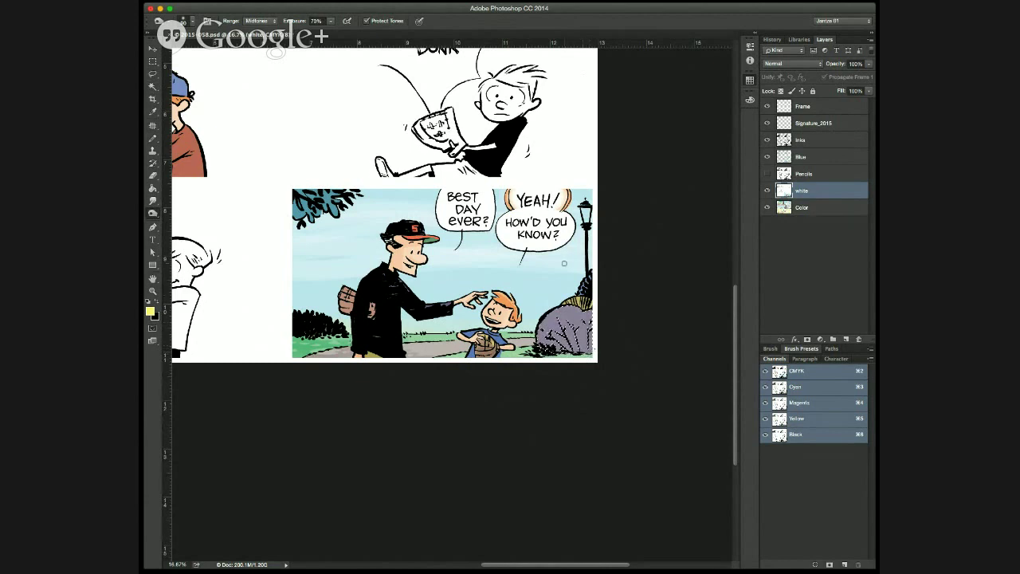
{"action": "key", "text": "3"}
{"action": "key", "text": "7"}
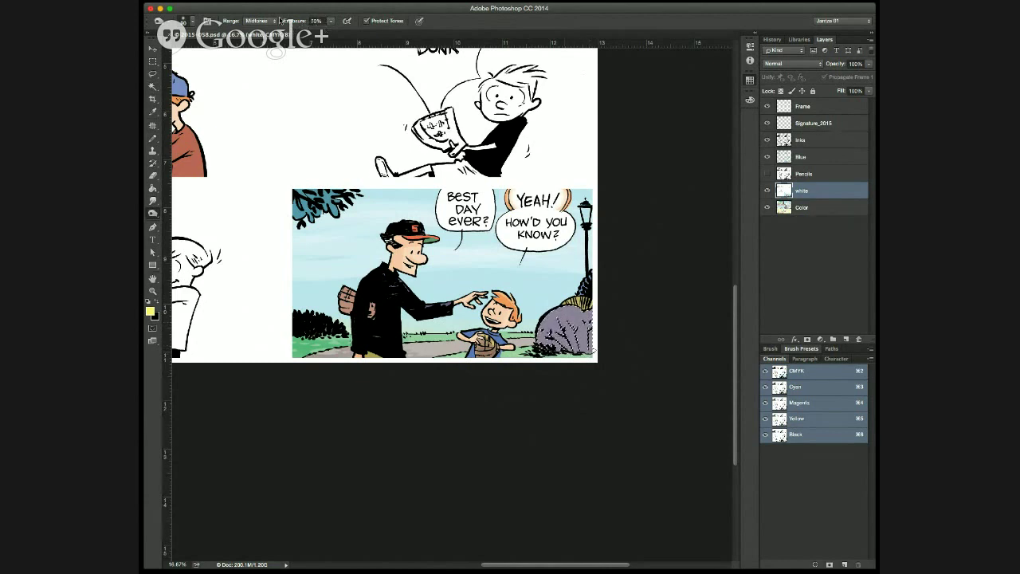
{"action": "key", "text": "5"}
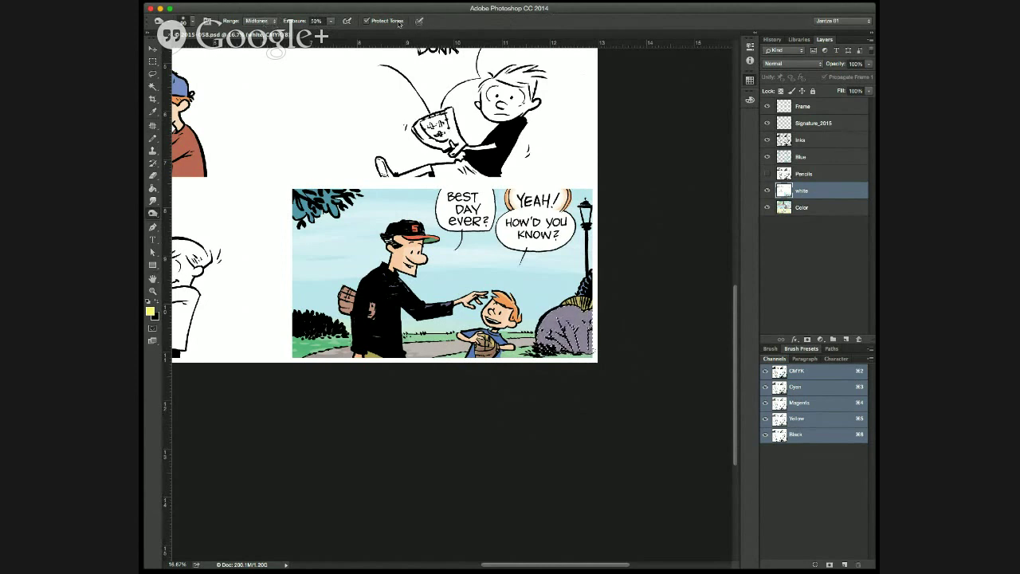
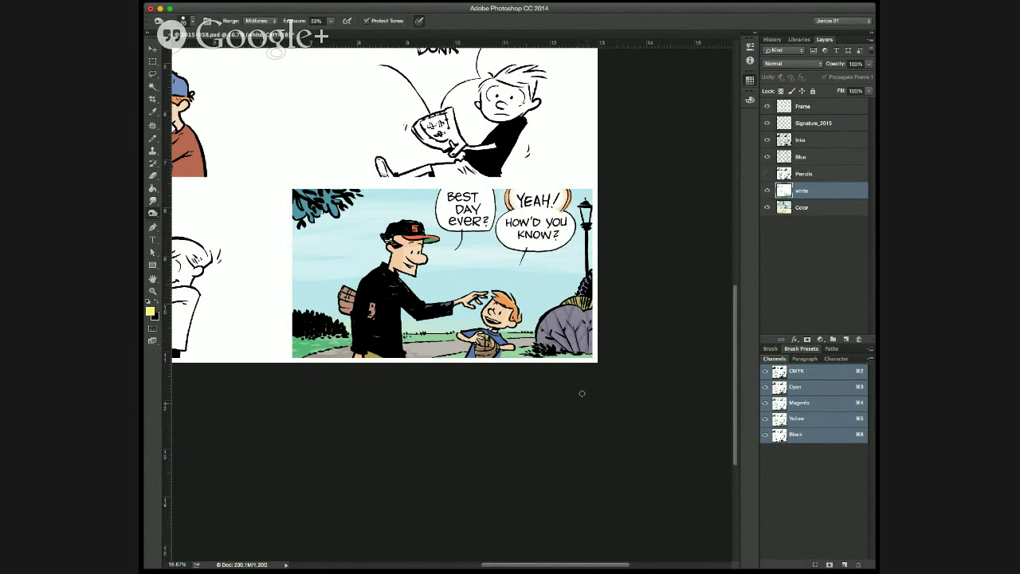
Touch up the area around the lamp post and plants with yellow Pencil strokes in Screen mode, and save.
{"action": "key", "text": "b"}
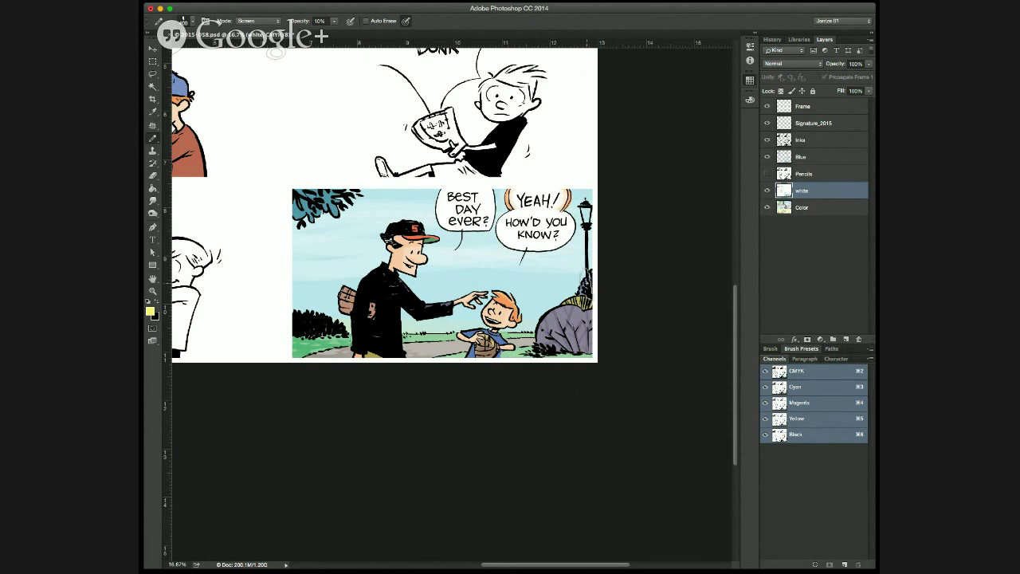
{"action": "mouse_move", "coordinate": [590, 284]}
{"action": "left_mouse_down"}
{"action": "mouse_move", "coordinate": [587, 295]}
{"action": "mouse_move", "coordinate": [588, 271]}
{"action": "mouse_move", "coordinate": [587, 296]}
{"action": "mouse_move", "coordinate": [588, 285]}
{"action": "left_mouse_up"}
{"action": "key", "text": "super+minus"}
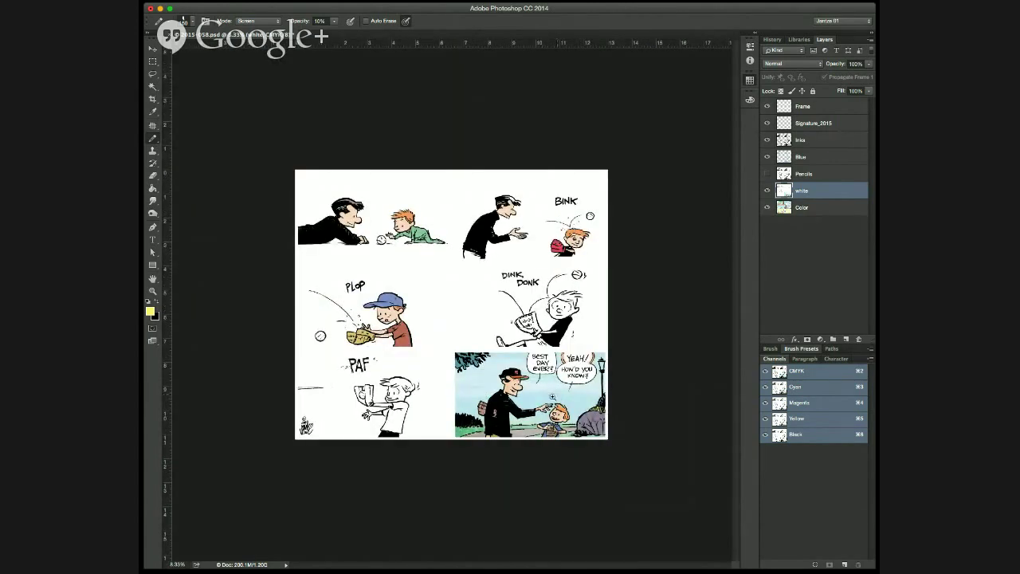
{"action": "key", "text": "super+plus"}
{"action": "key", "text": "super+plus"}
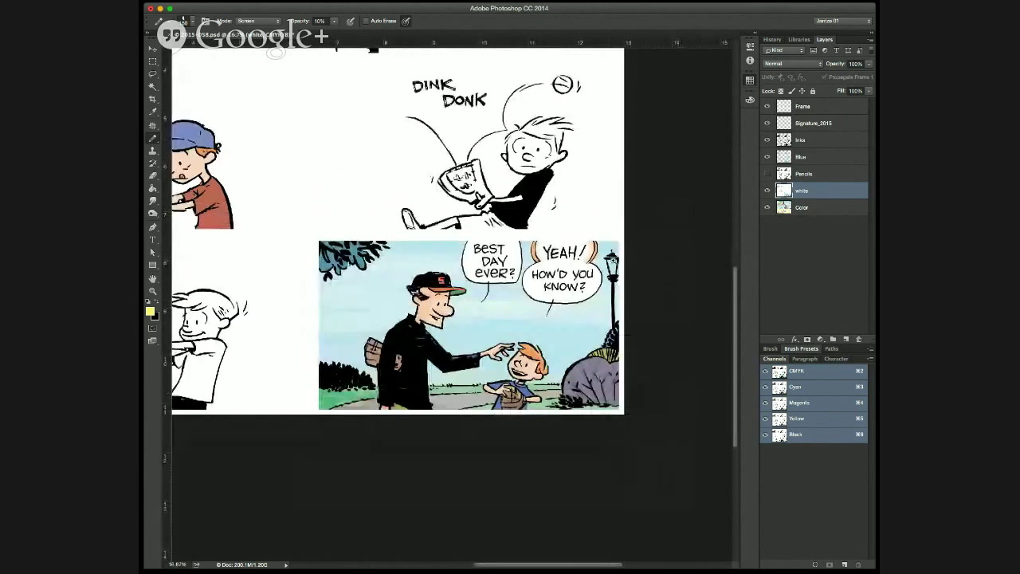
{"action": "scroll", "coordinate": [609, 258], "scroll_direction": "up", "scroll_amount": 1}
{"action": "key", "text": "m"}
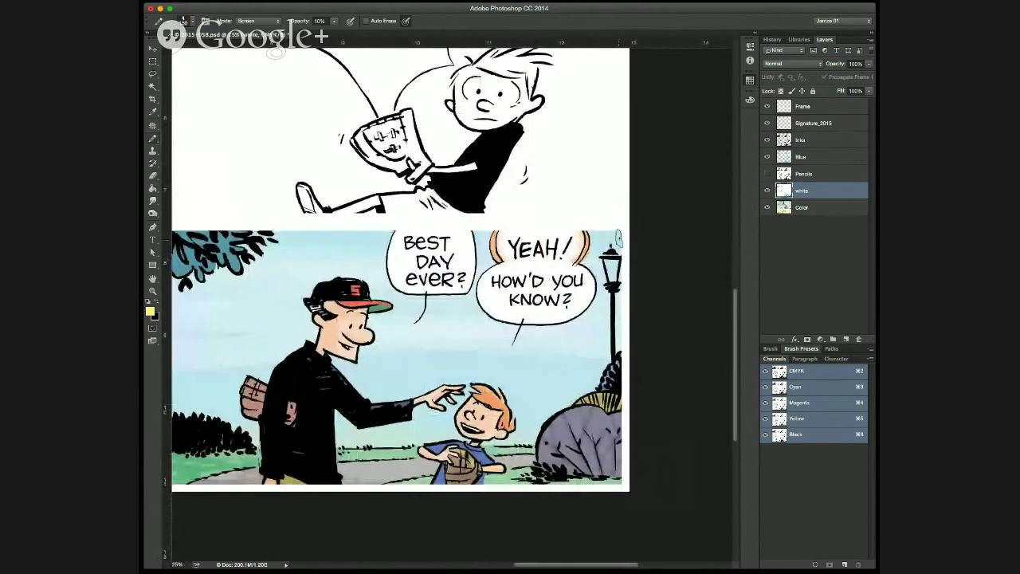
{"action": "key", "text": "c"}
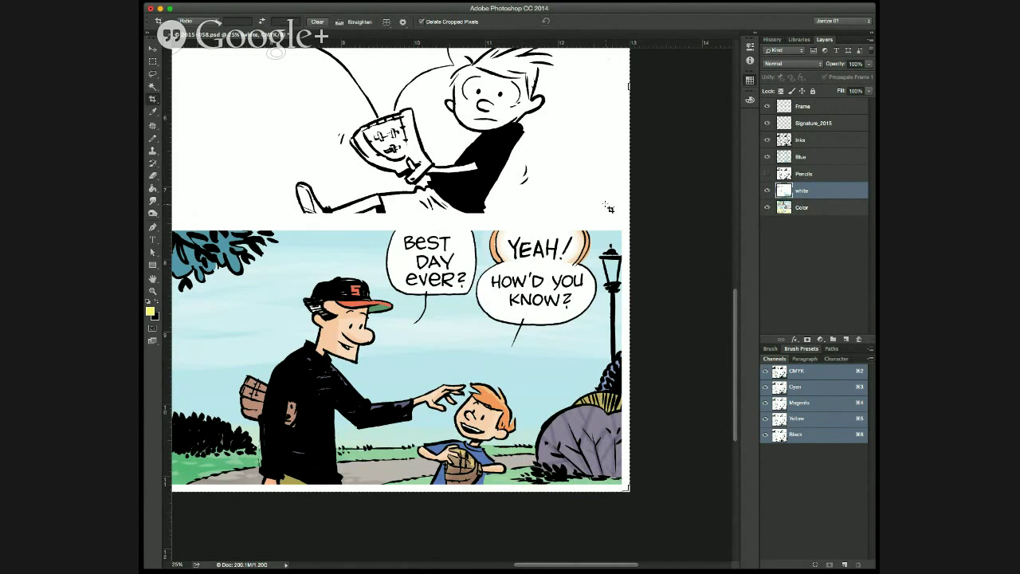
{"action": "left_click", "coordinate": [154, 63]}
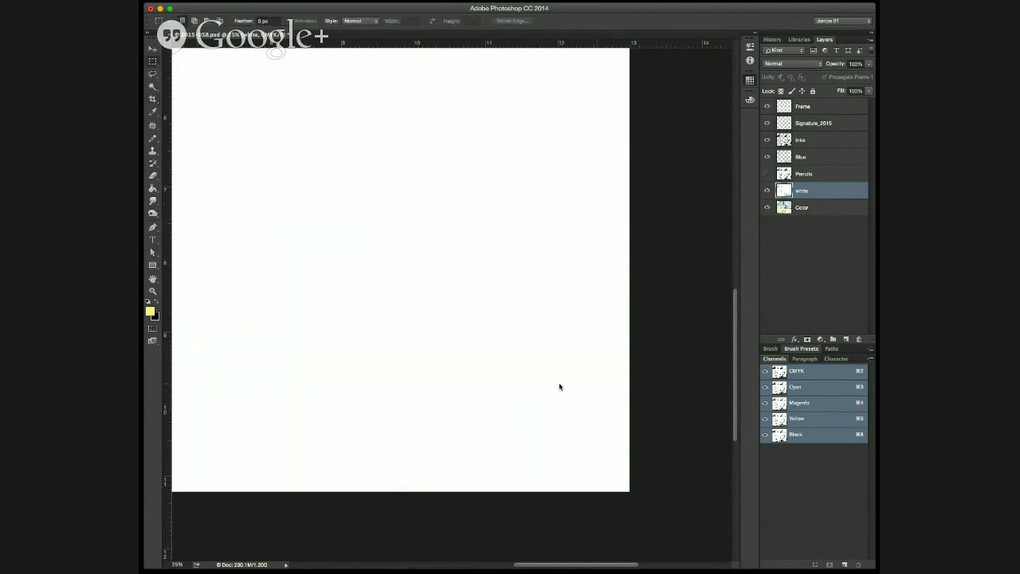
{"action": "key", "text": "super+minus"}
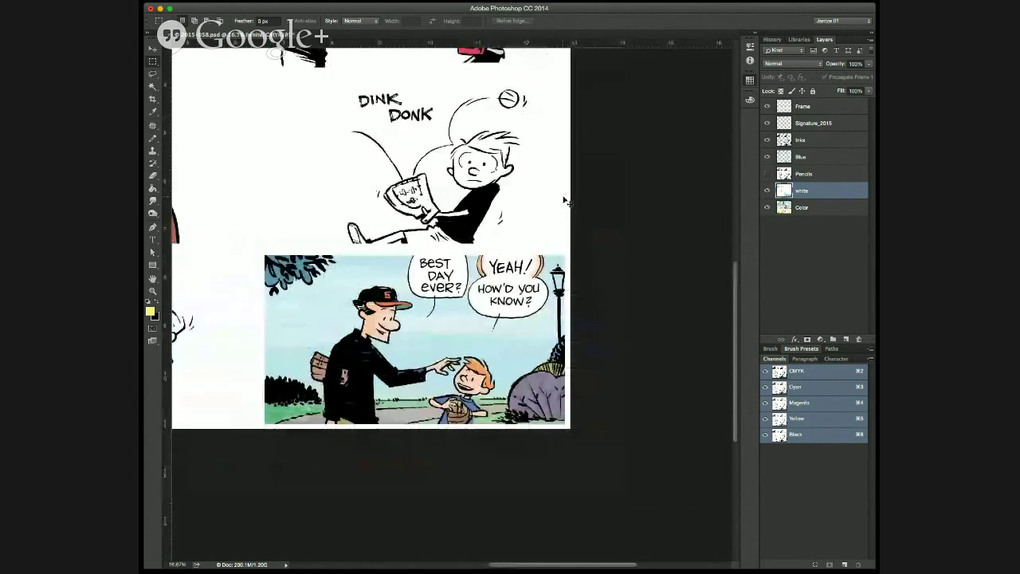
{"action": "key", "text": "super+minus"}
{"action": "key", "text": "super+s"}
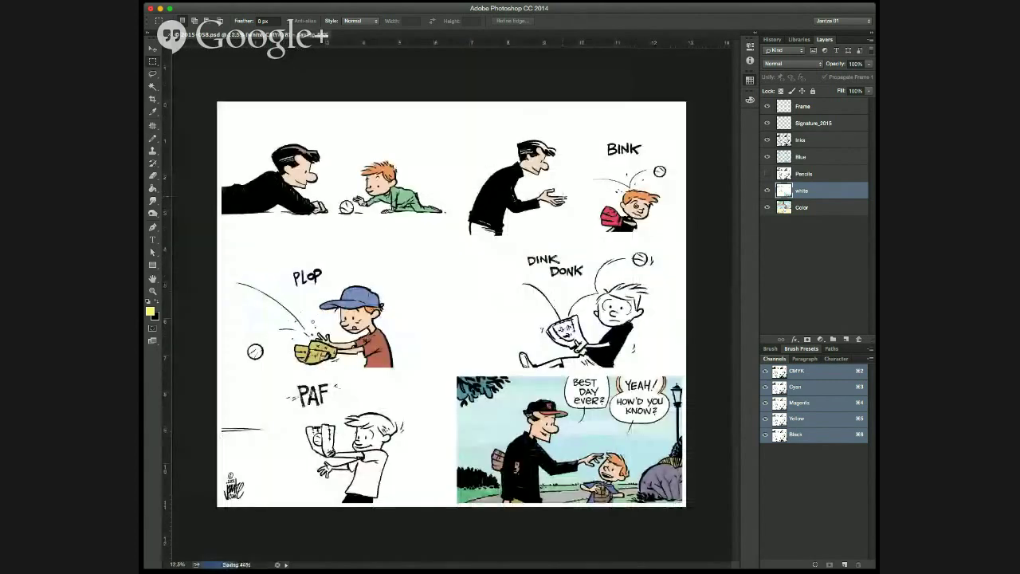
Sample the father's skin tone and paint soft highlights on his face with a smaller Pencil brush.
{"action": "left_click", "coordinate": [550, 423], "text": "super"}
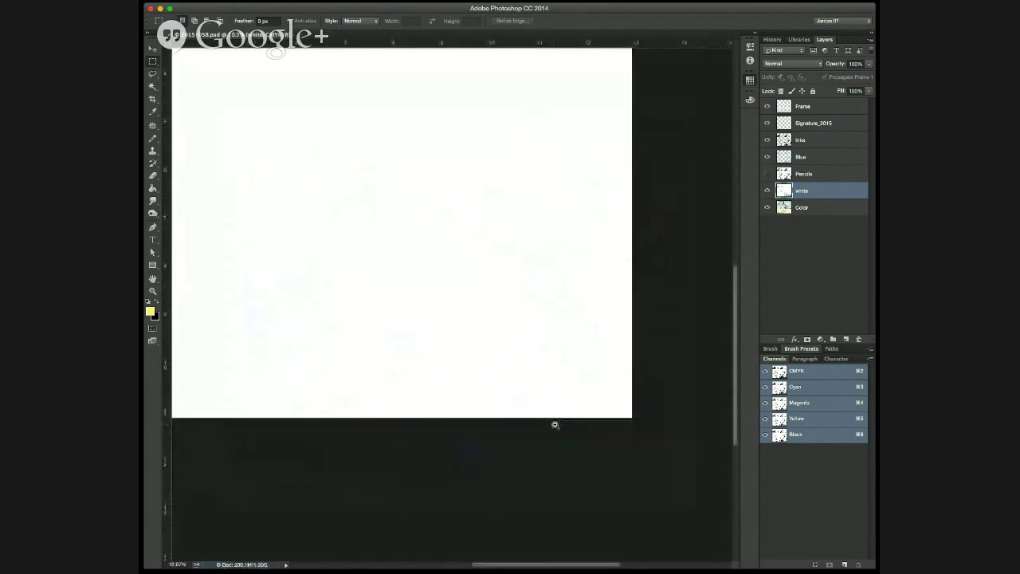
{"action": "left_click", "coordinate": [553, 422], "text": "super"}
{"action": "left_click_drag", "start_coordinate": [417, 301], "coordinate": [626, 532]}
{"action": "left_click", "coordinate": [504, 361]}
{"action": "left_click", "coordinate": [504, 360]}
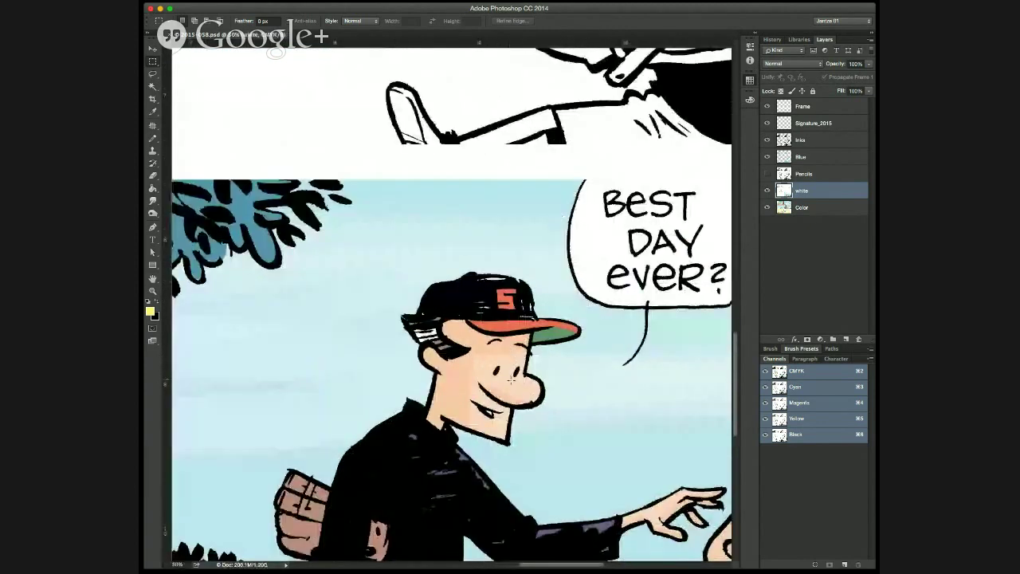
{"action": "key", "text": "b"}
{"action": "left_click", "coordinate": [509, 363], "text": "alt"}
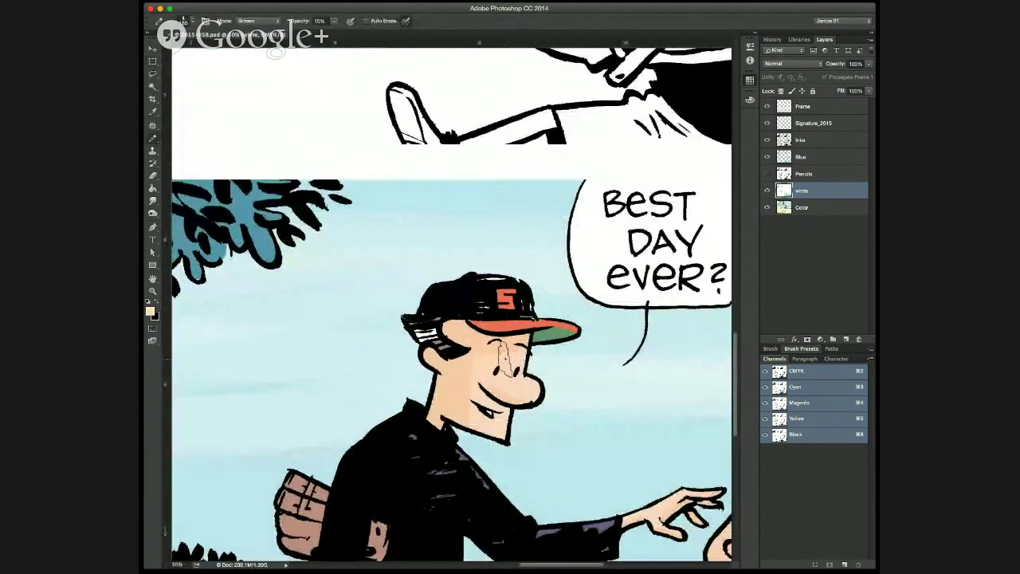
{"action": "key", "text": "bracketleft"}
{"action": "key", "text": "bracketleft"}
{"action": "key", "text": "bracketleft"}
{"action": "key", "text": "bracketleft"}
{"action": "key", "text": "bracketleft"}
{"action": "key", "text": "bracketleft"}
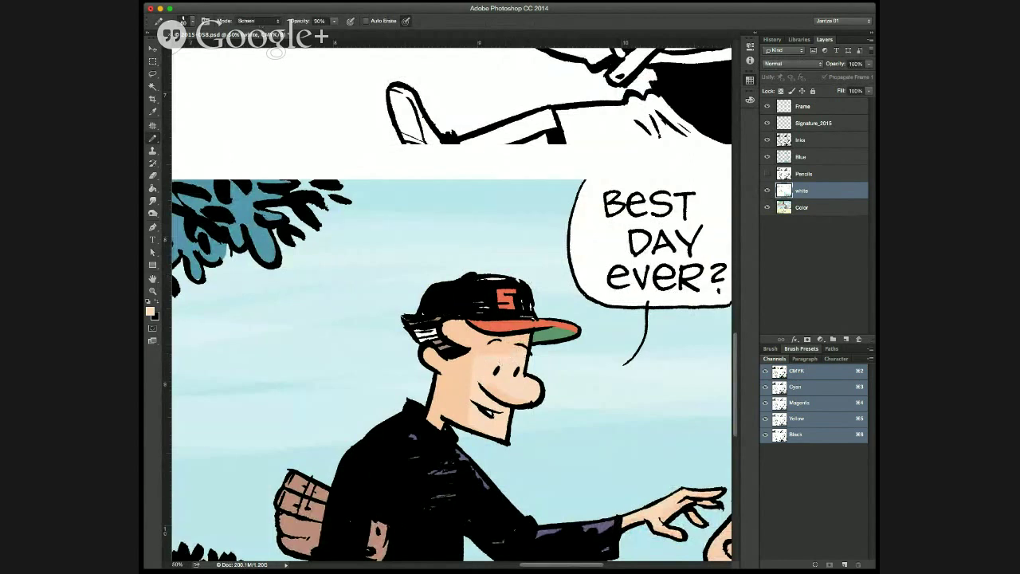
Set the Pencil's blending mode back to Normal and save the comic.
{"action": "left_click", "coordinate": [256, 5]}
{"action": "key", "text": "super+minus"}
{"action": "key", "text": "super+minus"}
{"action": "key", "text": "super+minus"}
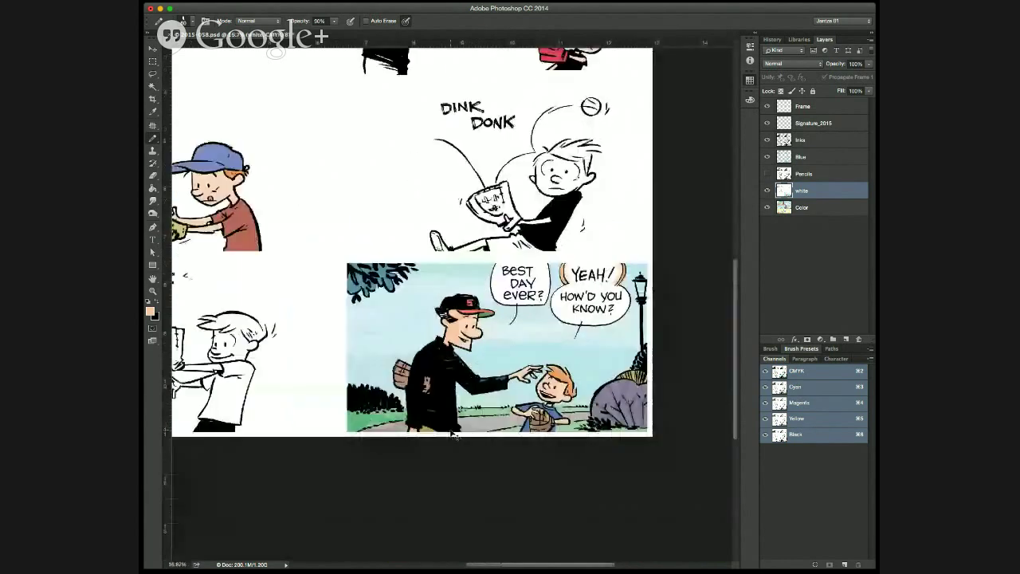
{"action": "key", "text": "super+s"}
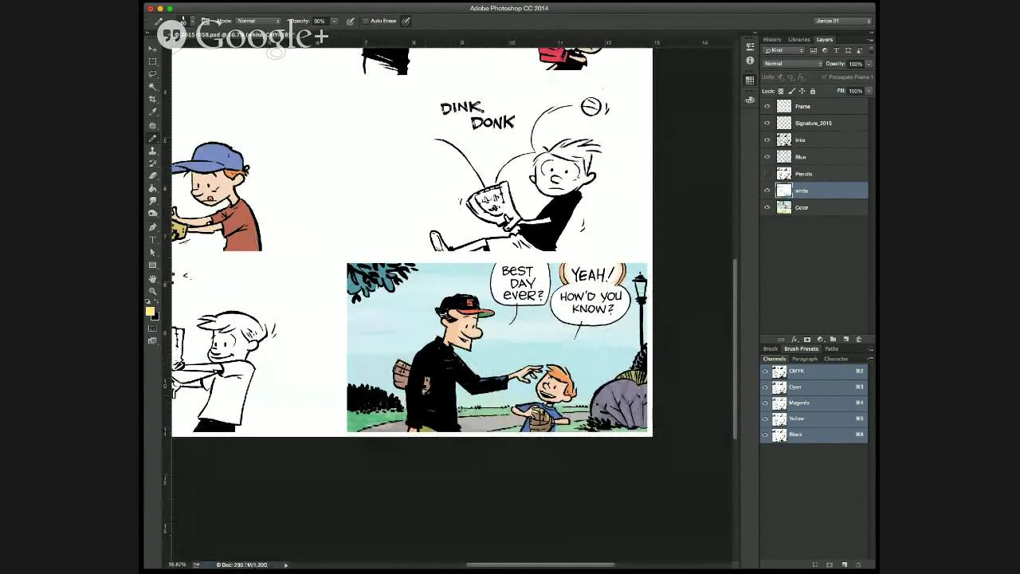
Touch up the father's glove and shirt with sampled colours, switch the Pencil to white at 20% opacity, and save.
{"action": "scroll", "coordinate": [419, 373], "scroll_direction": "up", "scroll_amount": 2}
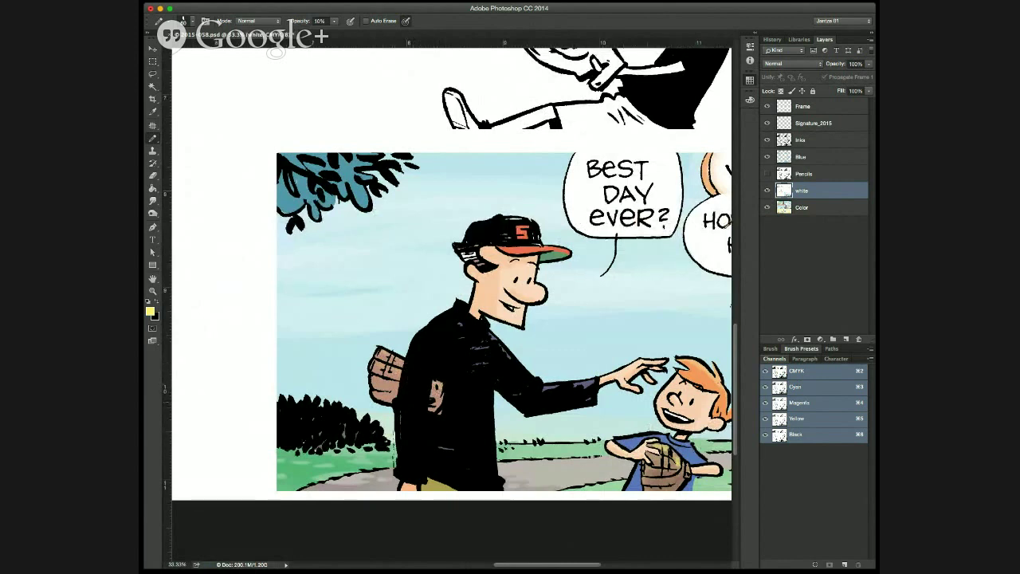
{"action": "left_click", "coordinate": [437, 388], "text": "alt"}
{"action": "left_click", "coordinate": [550, 383], "text": "alt"}
{"action": "key", "text": "0"}
{"action": "left_click", "coordinate": [271, 382], "text": "alt"}
{"action": "key", "text": "2"}
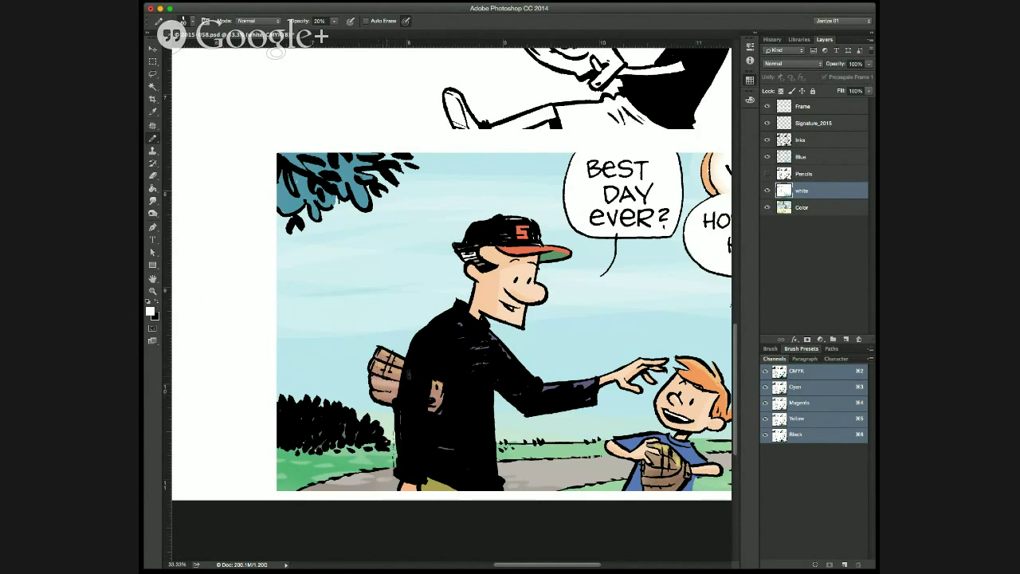
{"action": "key", "text": "super+minus"}
{"action": "key", "text": "super+minus"}
{"action": "key", "text": "super+minus"}
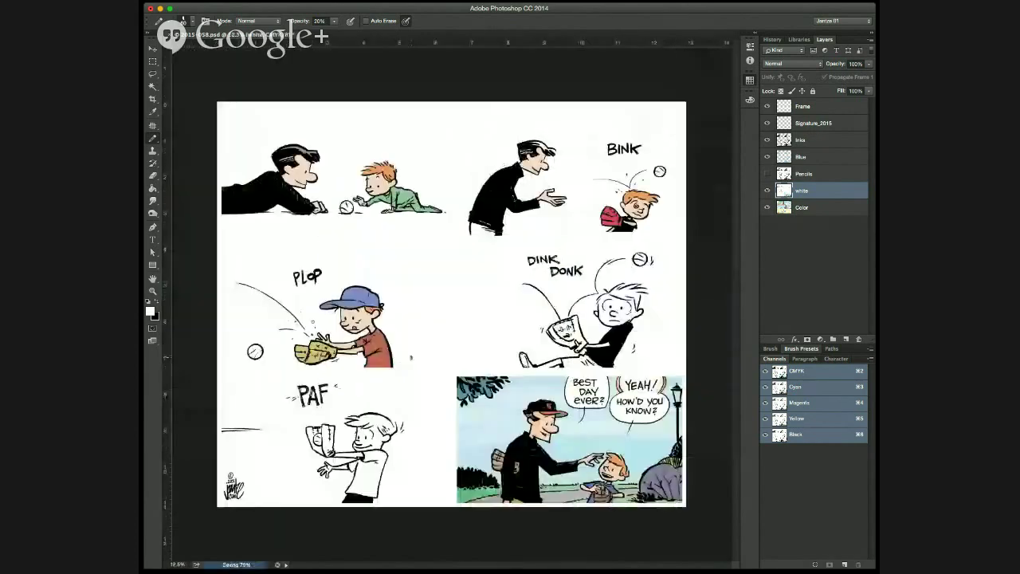
{"action": "key", "text": "super+s"}
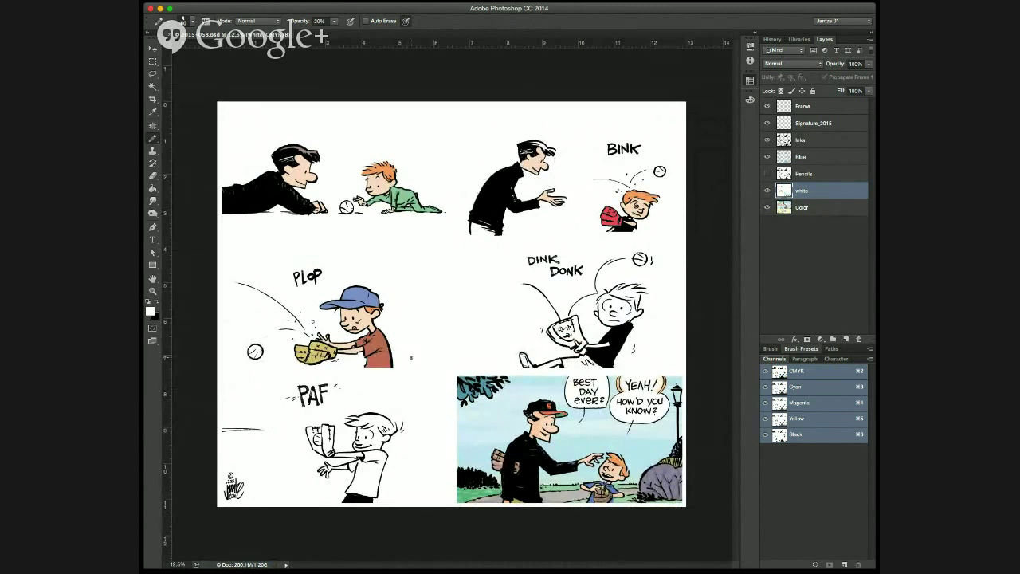
Select the first panel with a rectangular marquee, try a yellow background fill, undo the fill, and clear the selection.
{"action": "key", "text": "m"}
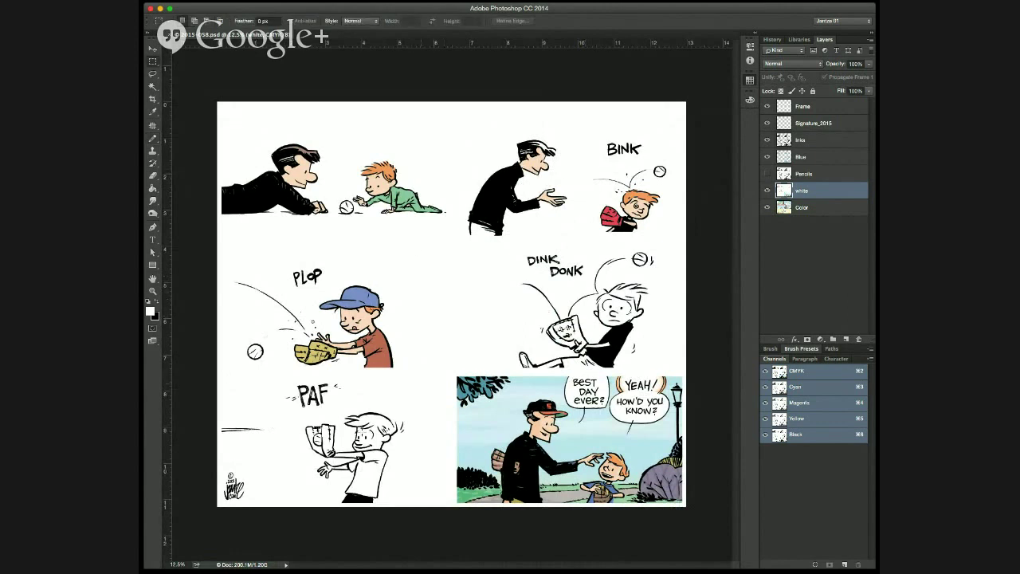
{"action": "left_click_drag", "start_coordinate": [223, 111], "coordinate": [460, 246]}
{"action": "key", "text": "g"}
{"action": "left_click", "coordinate": [439, 166]}
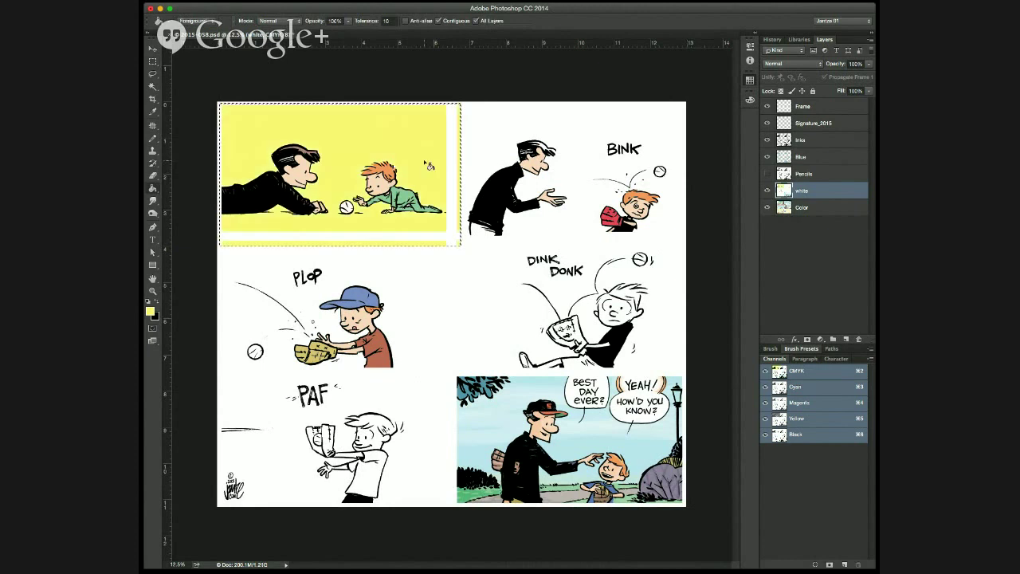
{"action": "key", "text": "ctrl+z"}
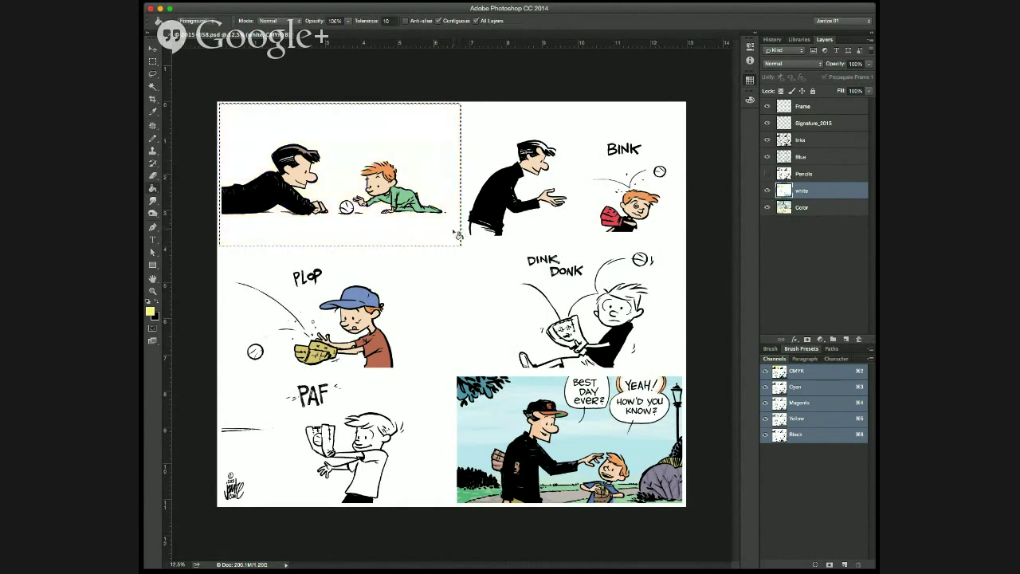
{"action": "key", "text": "b"}
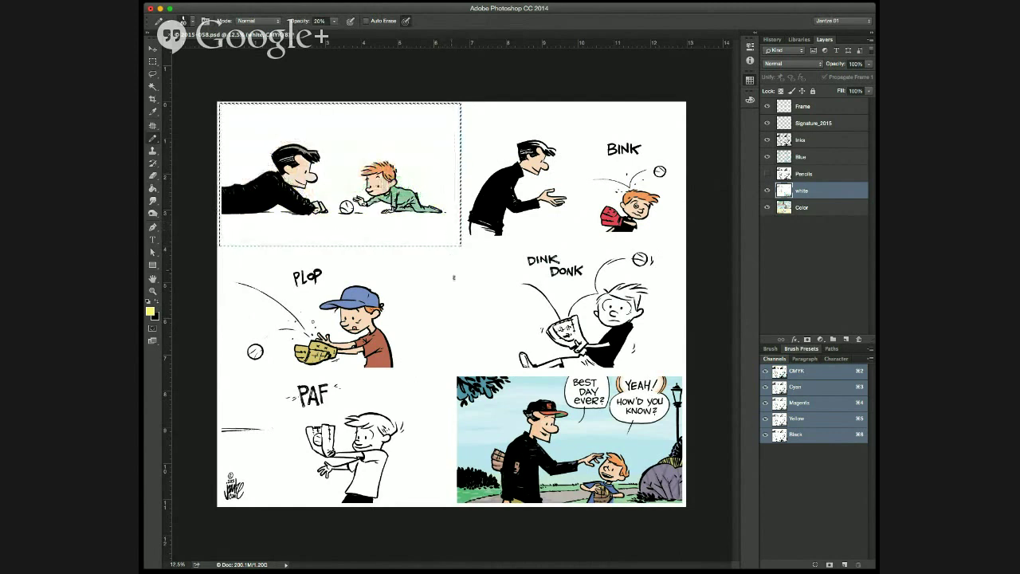
{"action": "key", "text": "ctrl+d"}
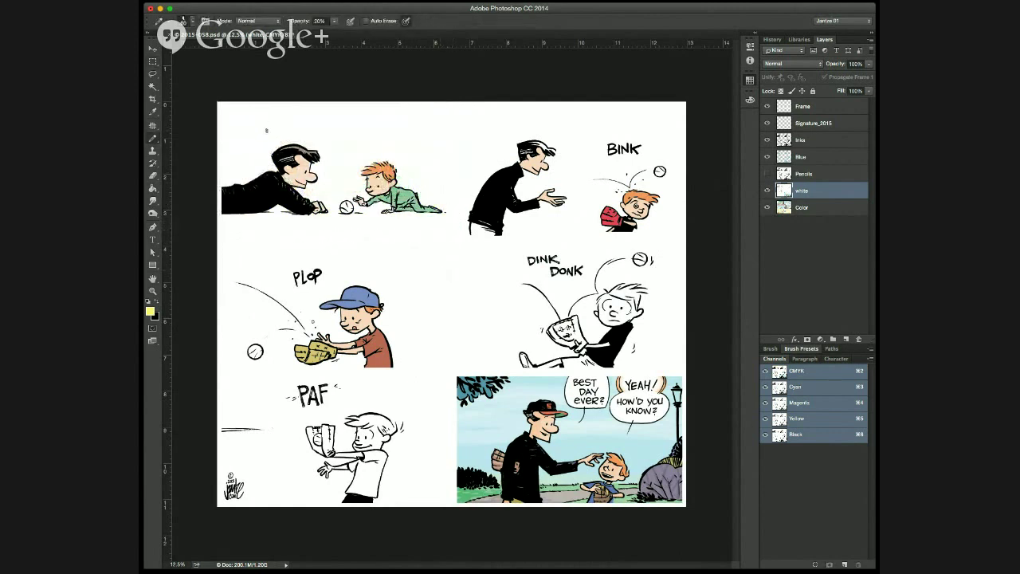
Make the Frame layer active and turn on its visibility.
{"action": "left_click", "coordinate": [775, 106]}
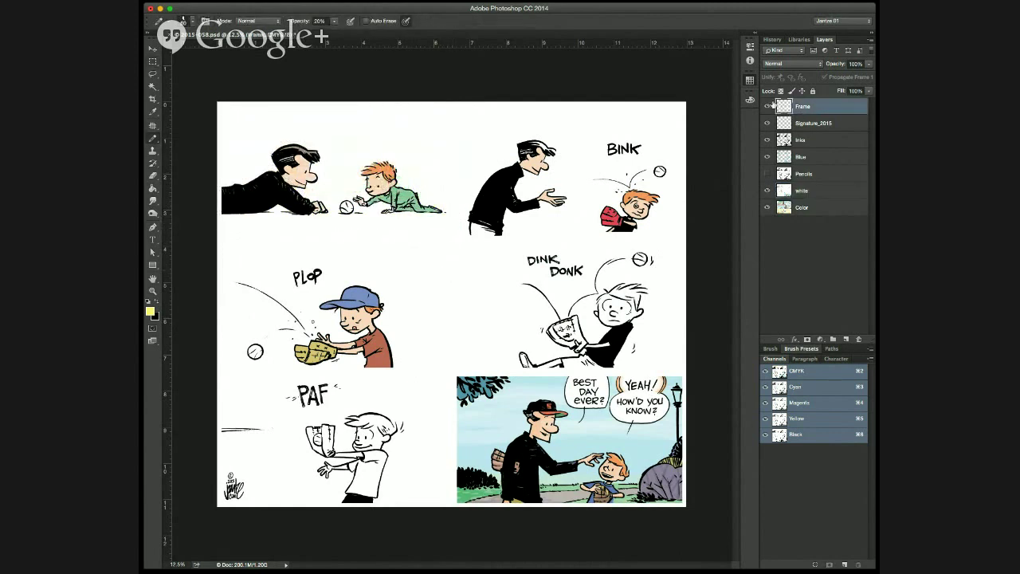
{"action": "left_click", "coordinate": [768, 106]}
{"action": "key", "text": "m"}
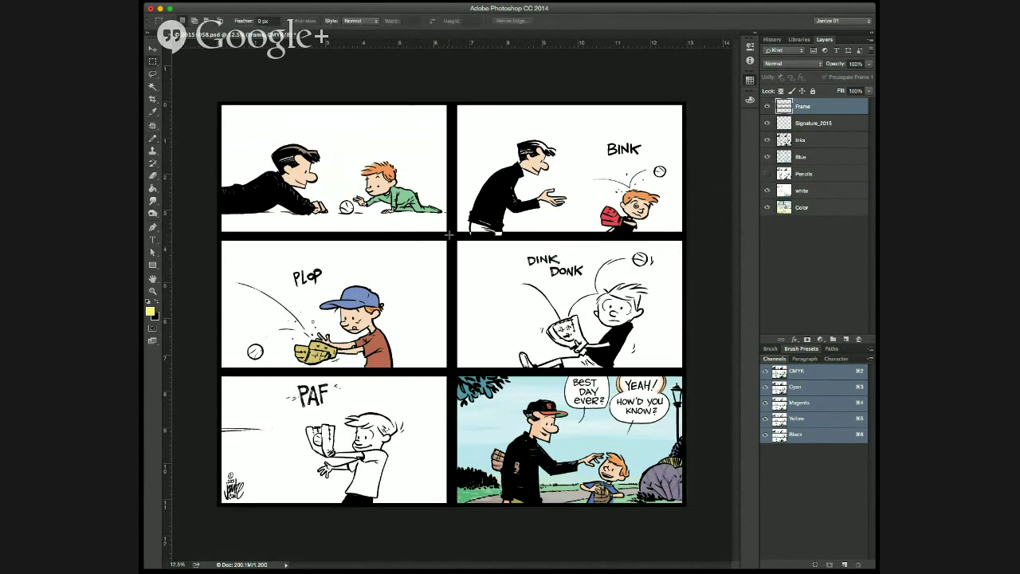
{"action": "left_click_drag", "start_coordinate": [449, 235], "coordinate": [188, 84]}
{"action": "key", "text": "super+plus"}
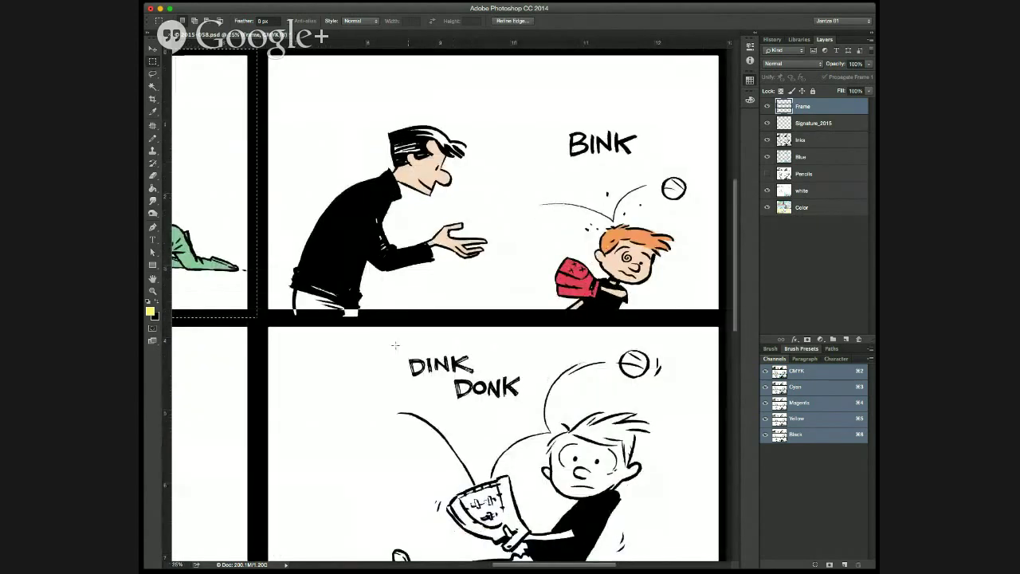
{"action": "key", "text": "super+d"}
Fill the small gap in the frame below the father's back in the second panel with default black, undoing the misplaced fill.
{"action": "left_click", "coordinate": [351, 316], "text": "super"}
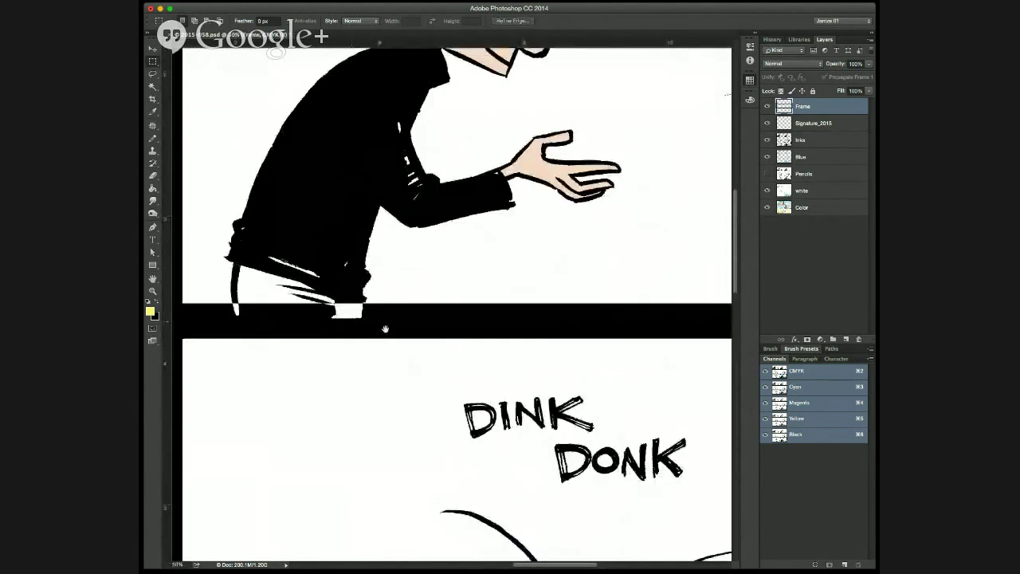
{"action": "left_click_drag", "start_coordinate": [385, 329], "coordinate": [520, 406]}
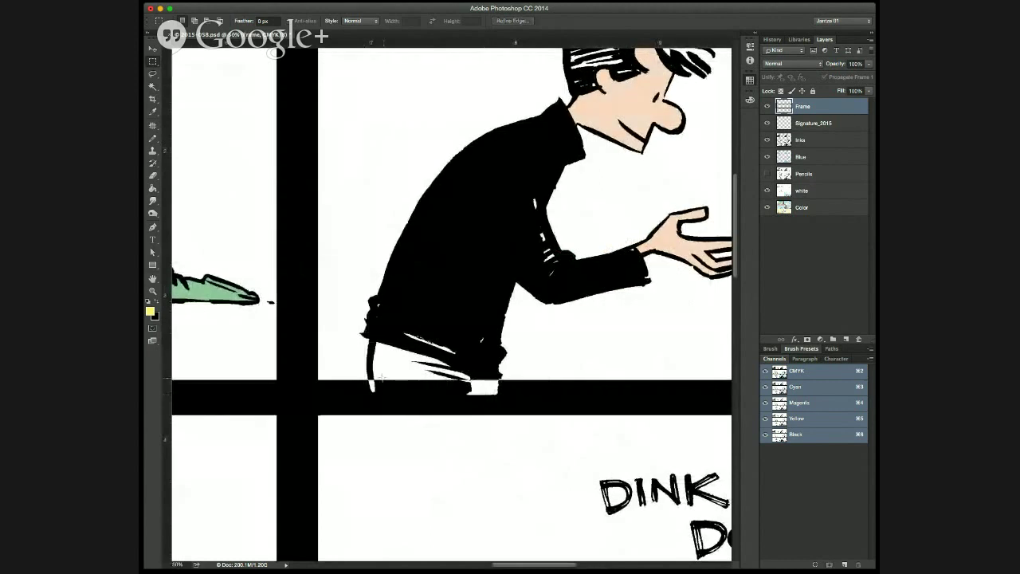
{"action": "key", "text": "g"}
{"action": "key", "text": "d"}
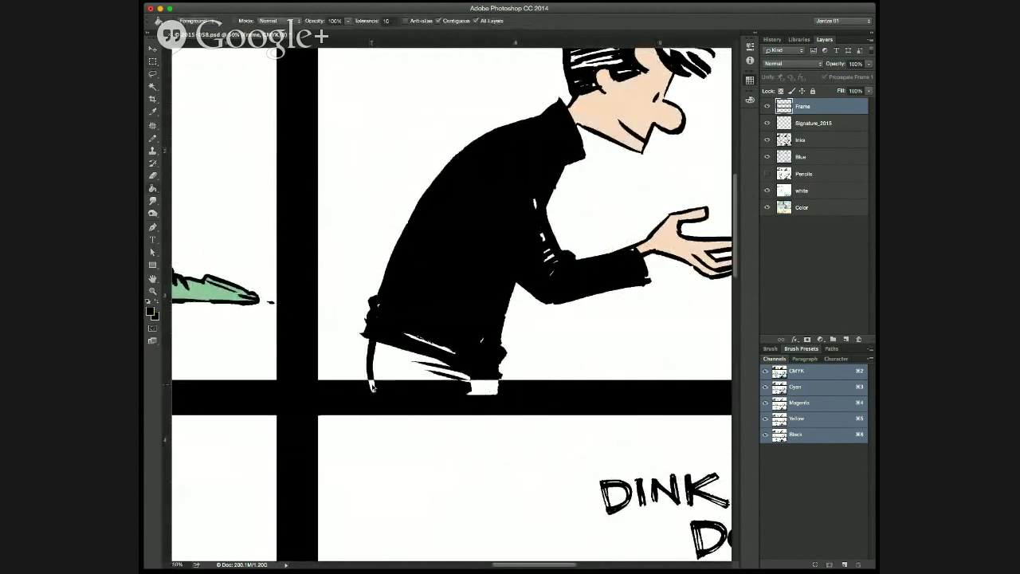
{"action": "left_click", "coordinate": [478, 389]}
{"action": "key", "text": "ctrl+z"}
Isolate the remaining white gap in the frame below the father with a rectangular marquee, fill it with black, and clear the selection.
{"action": "key", "text": "m"}
{"action": "left_click_drag", "start_coordinate": [445, 381], "coordinate": [534, 411]}
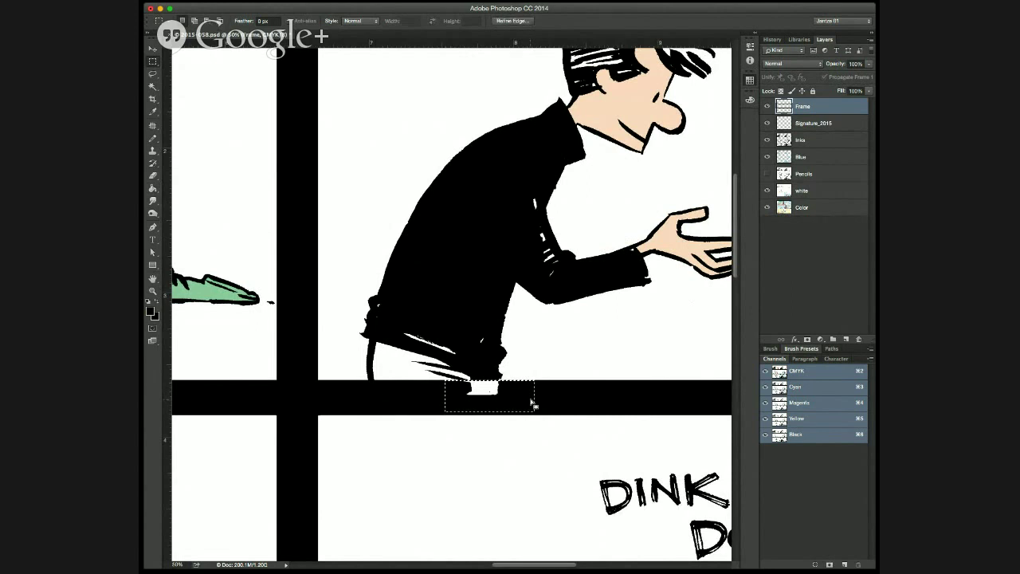
{"action": "key", "text": "g"}
{"action": "left_click", "coordinate": [484, 388]}
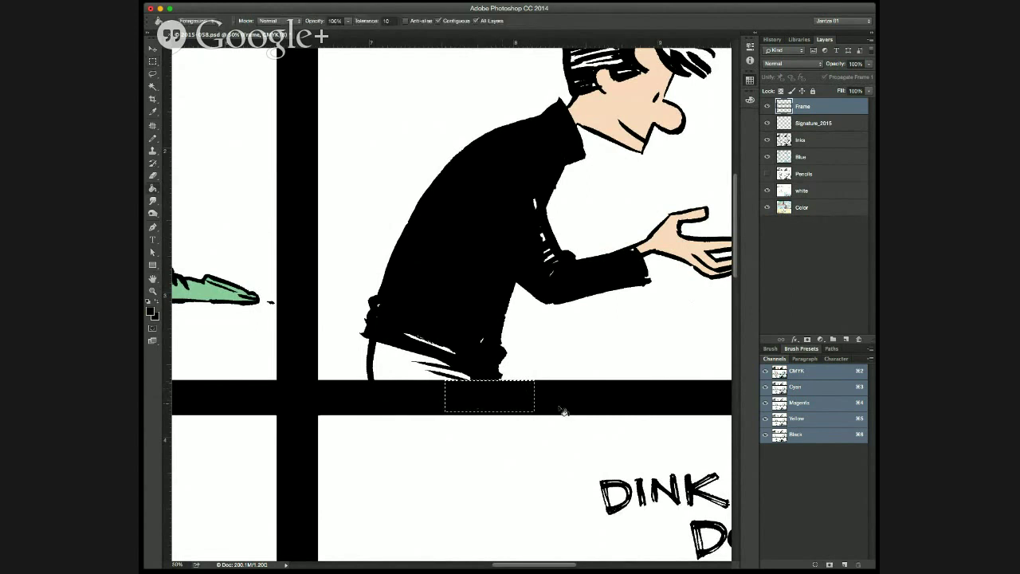
{"action": "key", "text": "l"}
{"action": "key", "text": "ctrl+d"}
{"action": "key", "text": "ctrl+shift+d"}
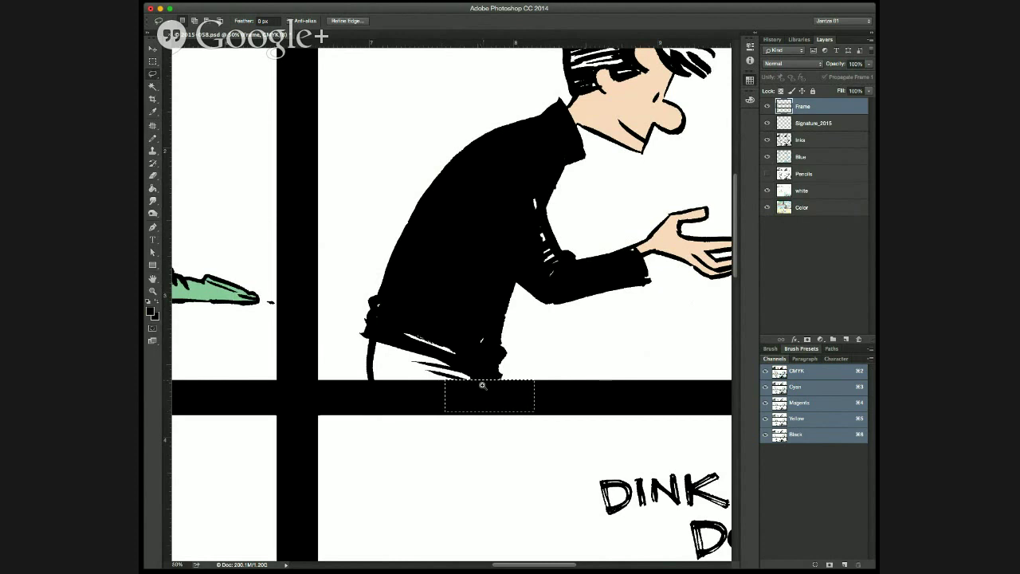
{"action": "scroll", "coordinate": [484, 386], "scroll_direction": "up", "scroll_amount": 2}
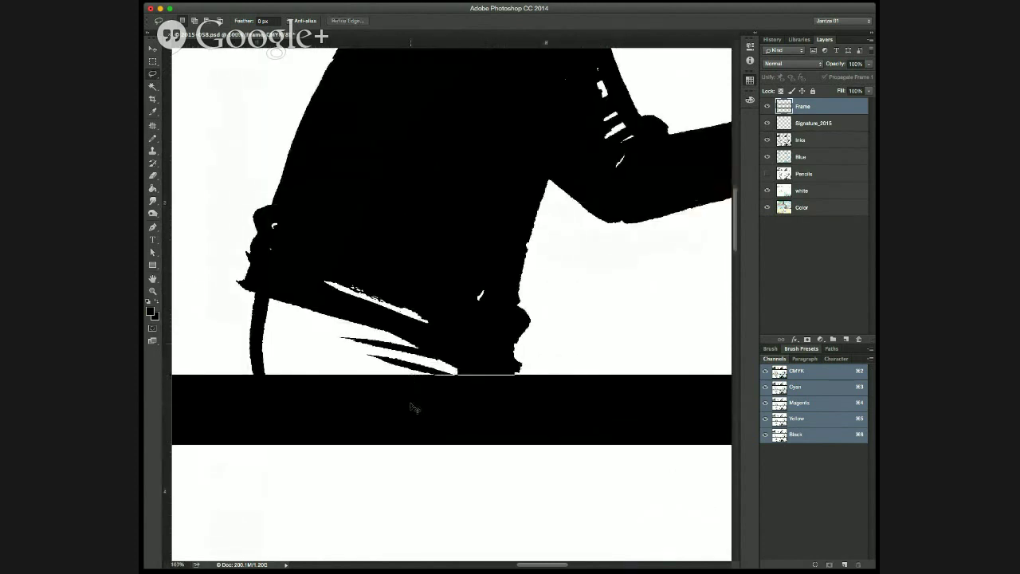
{"action": "scroll", "coordinate": [414, 408], "scroll_direction": "down", "scroll_amount": 3}
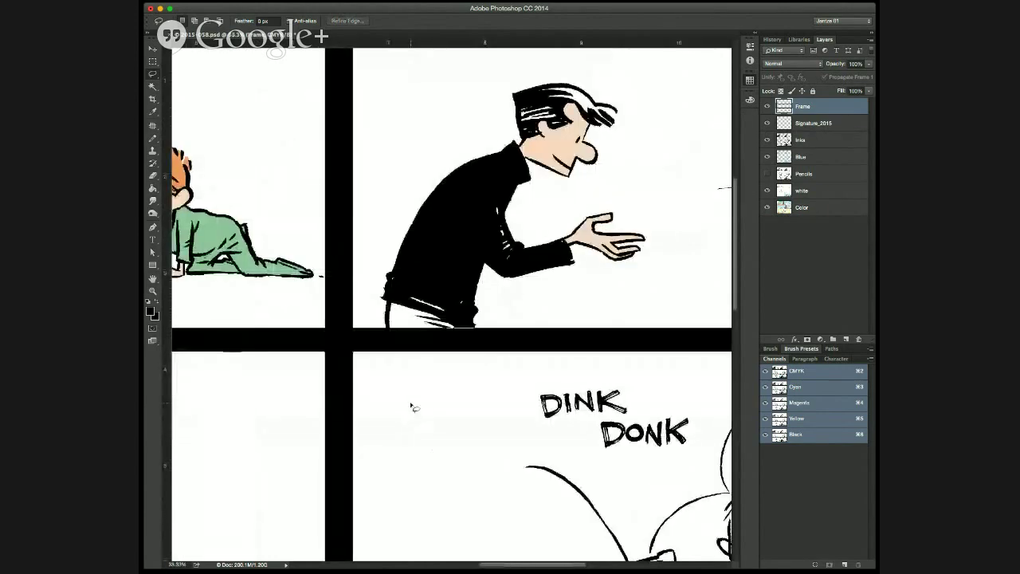
Select the whole first panel with a rectangular marquee and make the white layer active.
{"action": "key", "text": "super+minus"}
{"action": "key", "text": "super+minus"}
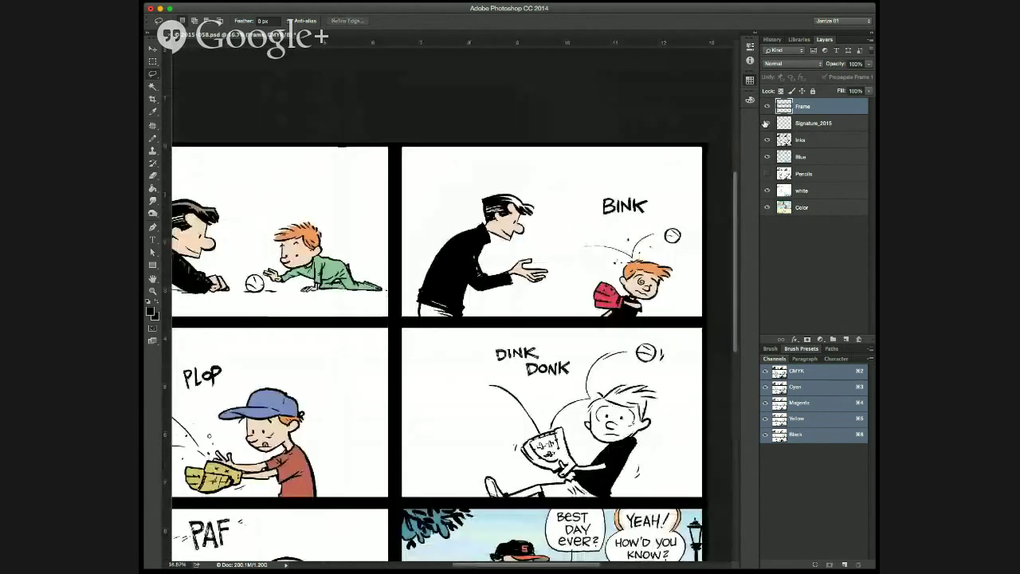
{"action": "key", "text": "m"}
{"action": "mouse_move", "coordinate": [380, 335]}
{"action": "left_mouse_down"}
{"action": "mouse_move", "coordinate": [536, 381]}
{"action": "mouse_move", "coordinate": [537, 355]}
{"action": "mouse_move", "coordinate": [161, 158]}
{"action": "left_mouse_up"}
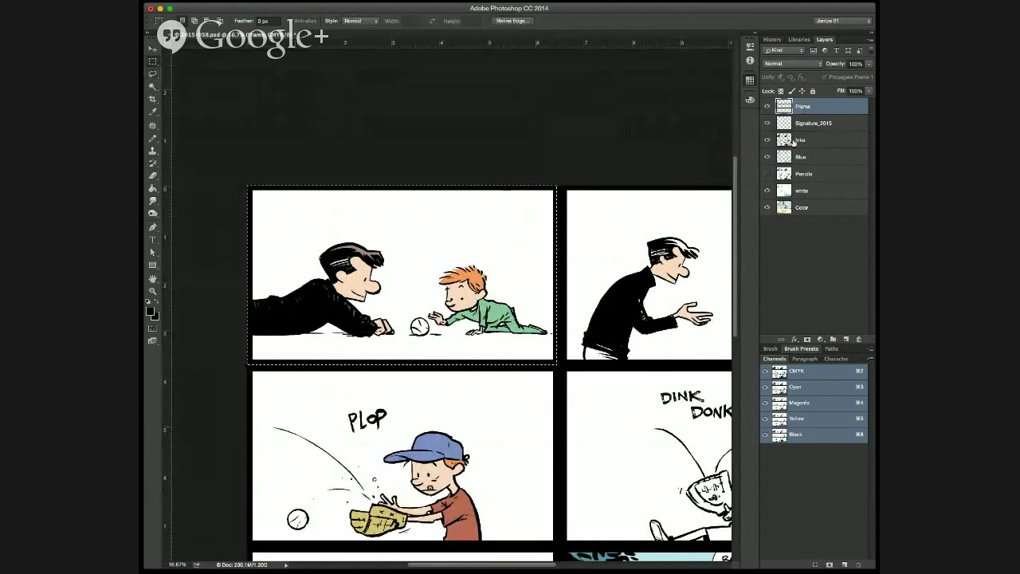
{"action": "left_click", "coordinate": [802, 190]}
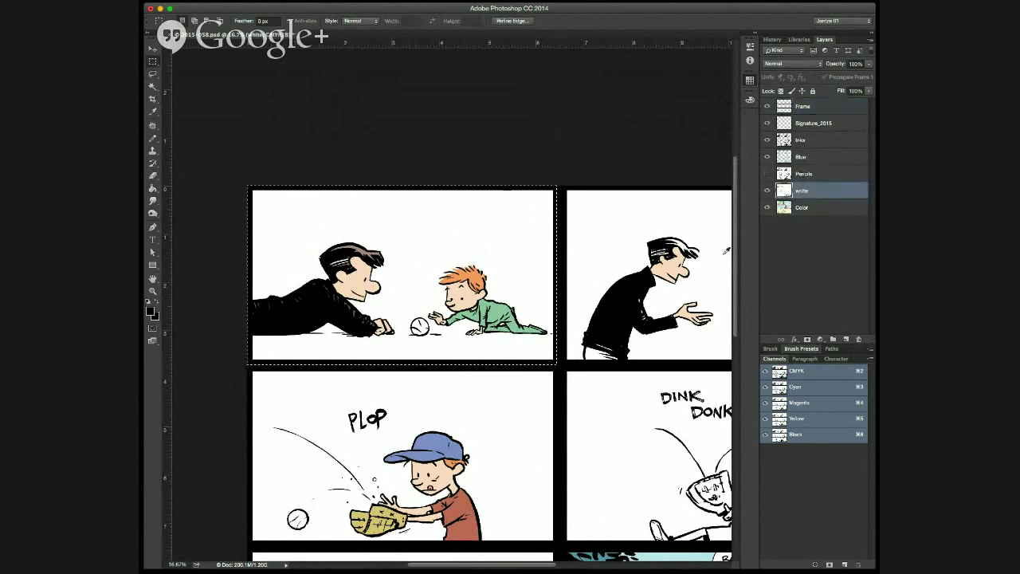
Hide the white layer, sample the pale yellow from the last panel's underlying Color layer, and show the white layer again.
{"action": "left_click", "coordinate": [767, 189]}
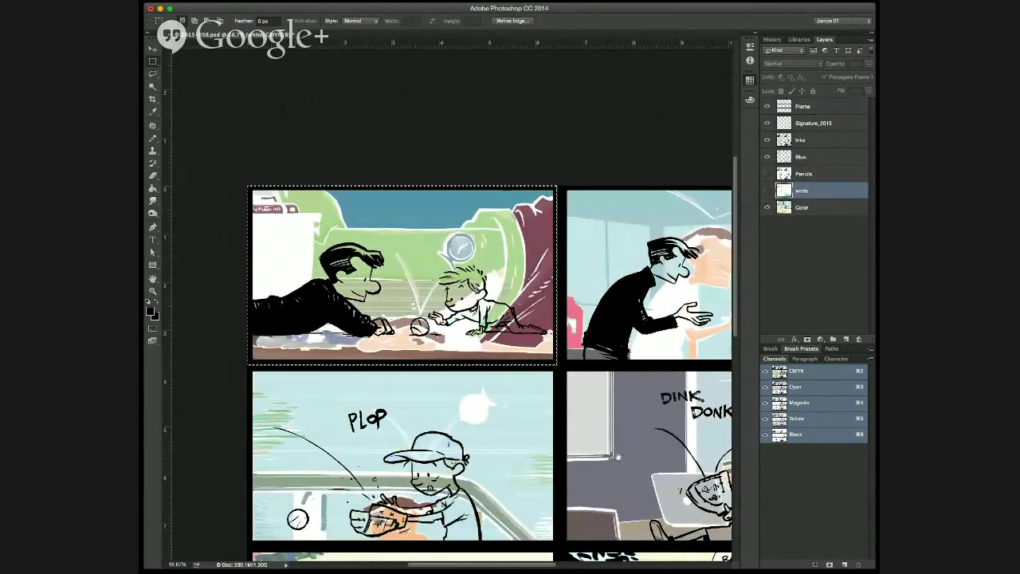
{"action": "left_click_drag", "start_coordinate": [618, 457], "coordinate": [492, 254]}
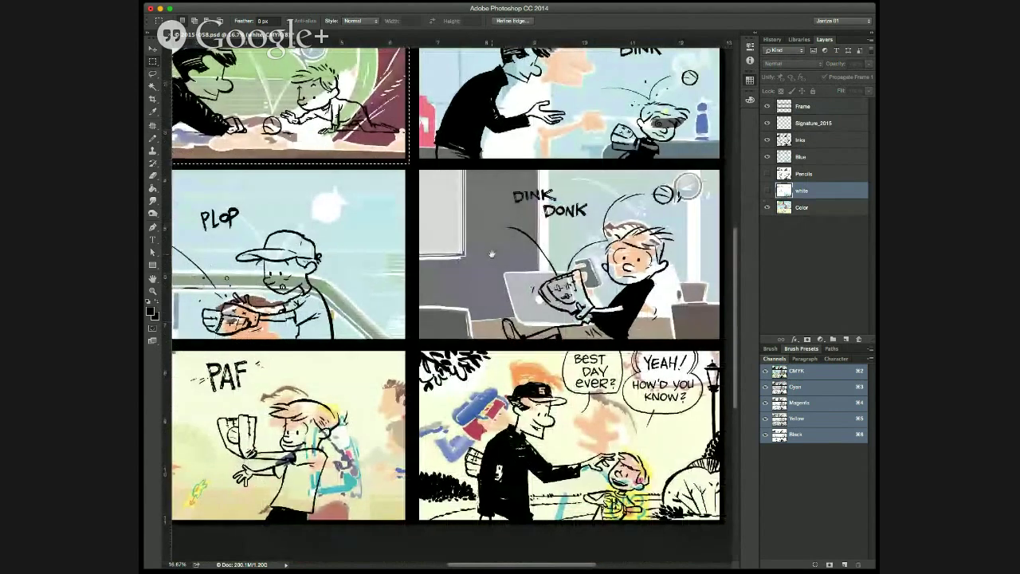
{"action": "key", "text": "i"}
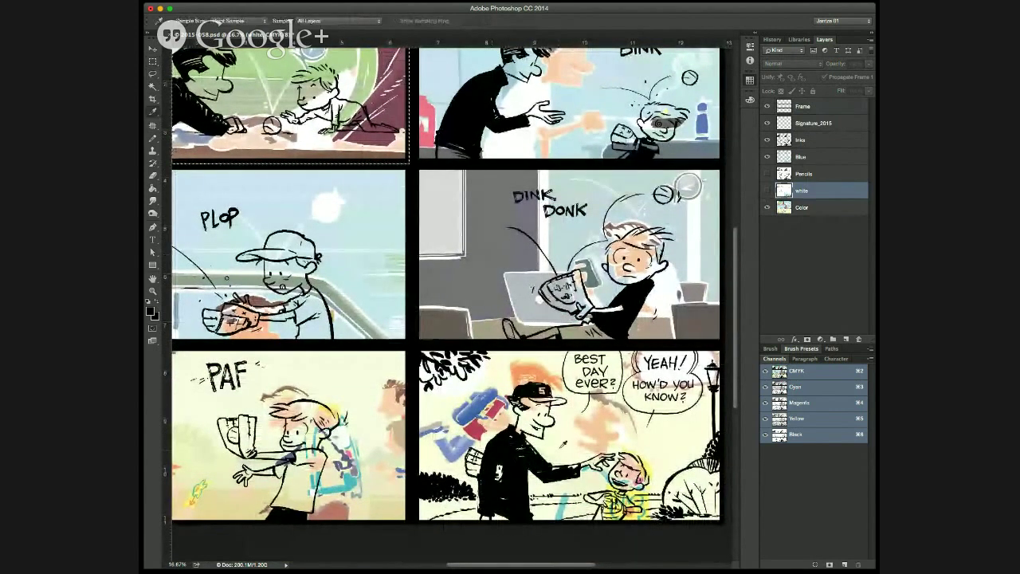
{"action": "left_click", "coordinate": [635, 386]}
{"action": "left_click", "coordinate": [768, 192]}
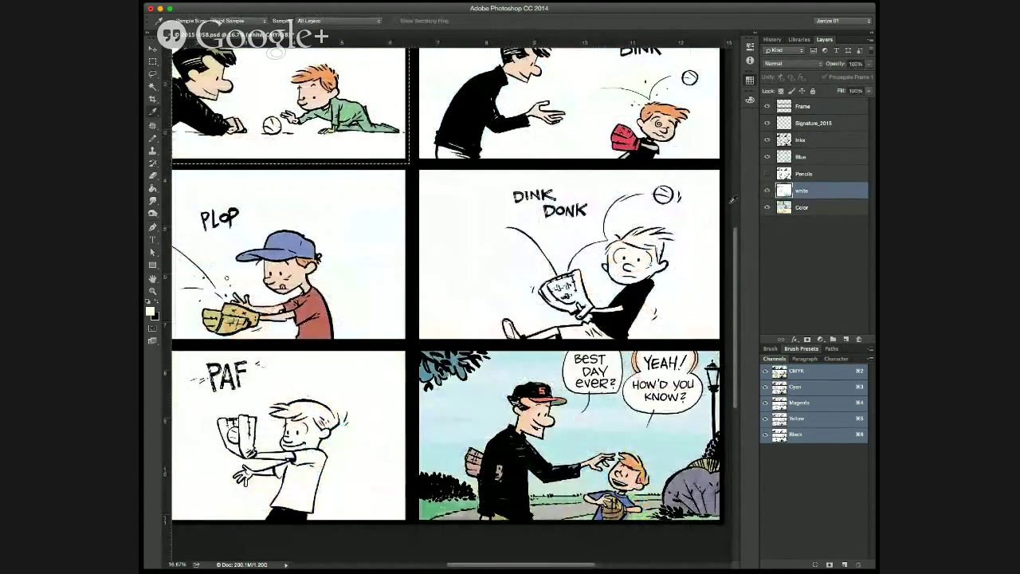
Fill the first panel's background with the sampled pale yellow using the Paint Bucket, clear the selection, and save the comic.
{"action": "left_click_drag", "start_coordinate": [536, 293], "coordinate": [693, 436]}
{"action": "key", "text": "g"}
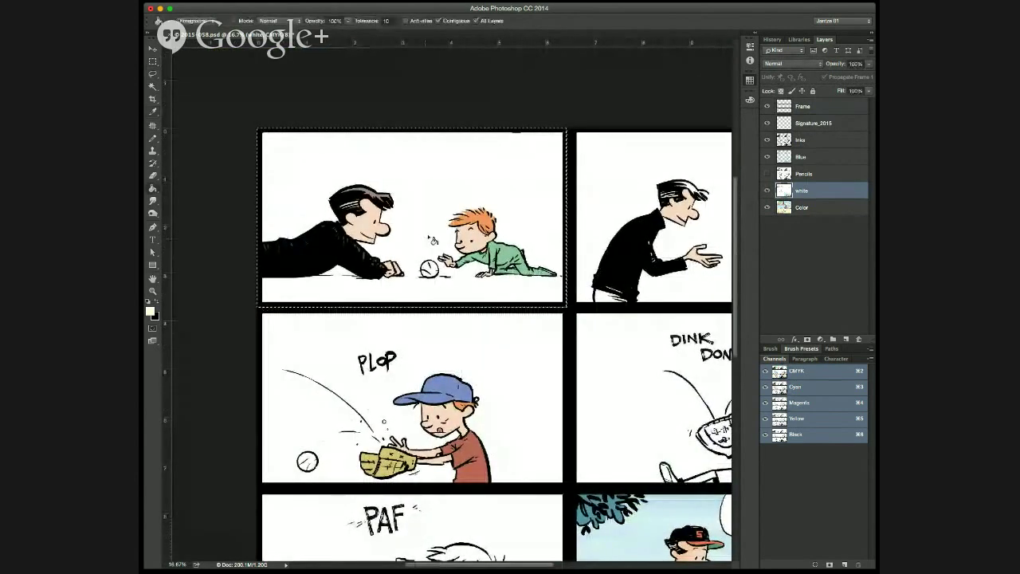
{"action": "left_click", "coordinate": [424, 241]}
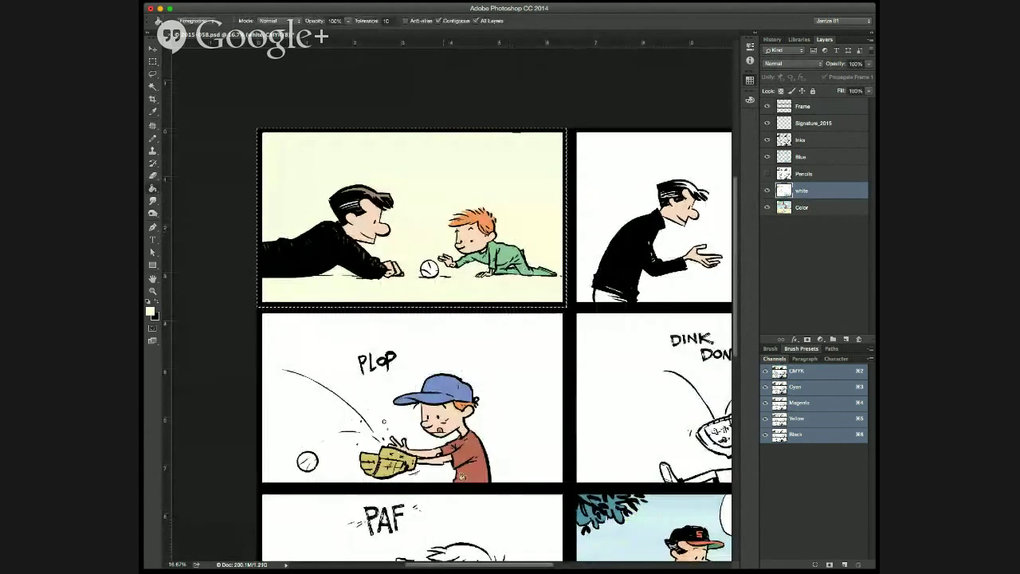
{"action": "key", "text": "l"}
{"action": "key", "text": "ctrl+d"}
{"action": "key", "text": "ctrl+minus"}
{"action": "key", "text": "ctrl+minus"}
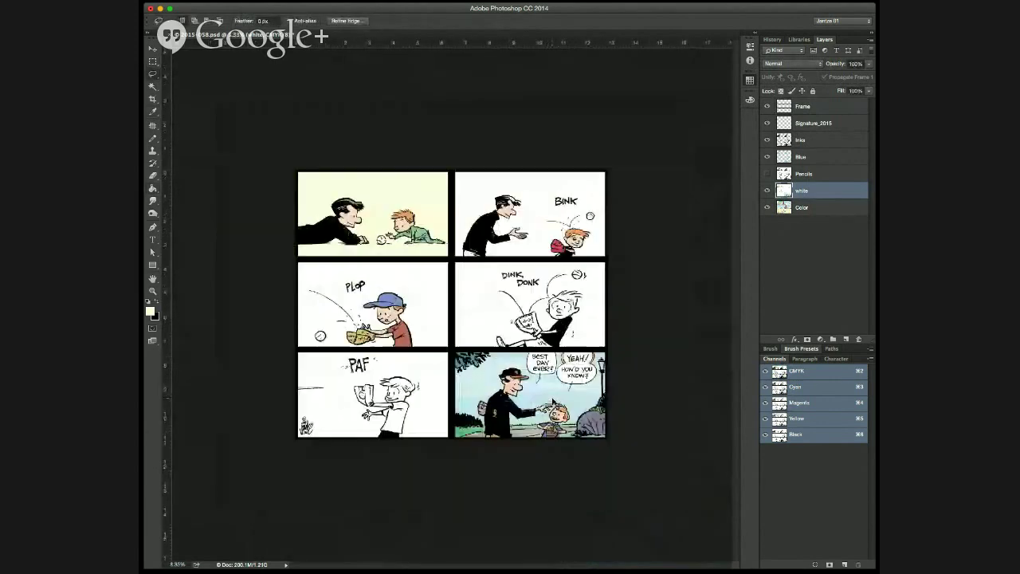
{"action": "key", "text": "ctrl+s"}
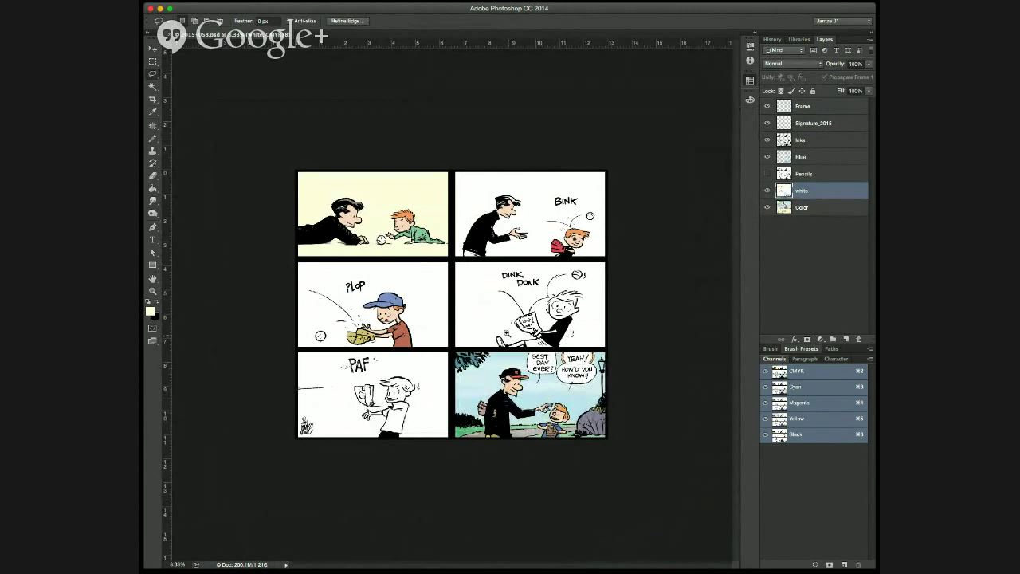
Examine the uncoloured panel backgrounds against the finished last panel and the pale yellow first panel.
{"action": "key", "text": "ctrl+plus"}
{"action": "left_click", "coordinate": [499, 335], "text": "super"}
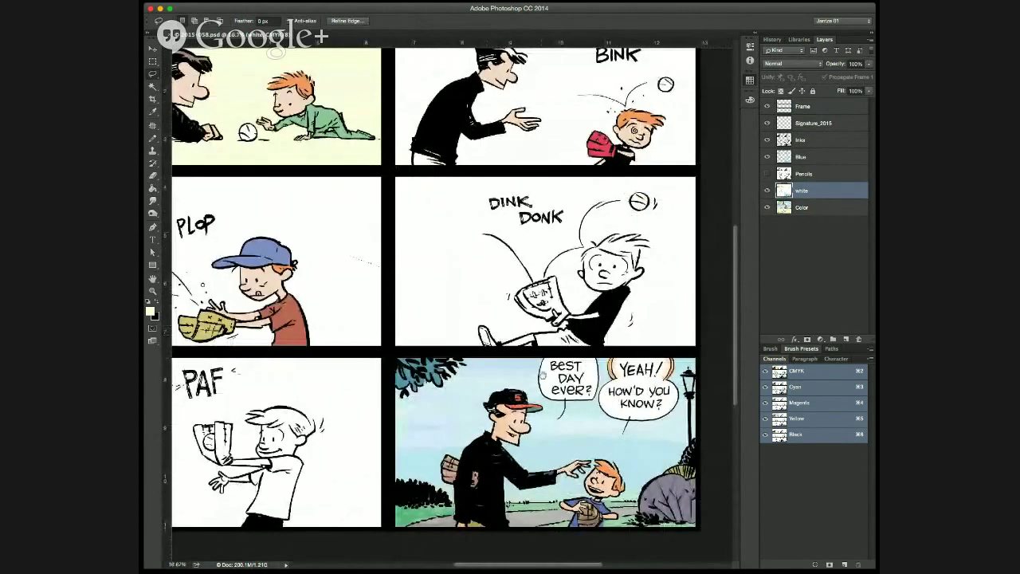
{"action": "left_click_drag", "start_coordinate": [557, 393], "coordinate": [693, 419]}
{"action": "scroll", "coordinate": [458, 299], "scroll_direction": "left", "scroll_amount": 3}
{"action": "scroll", "coordinate": [459, 299], "scroll_direction": "down", "scroll_amount": 1}
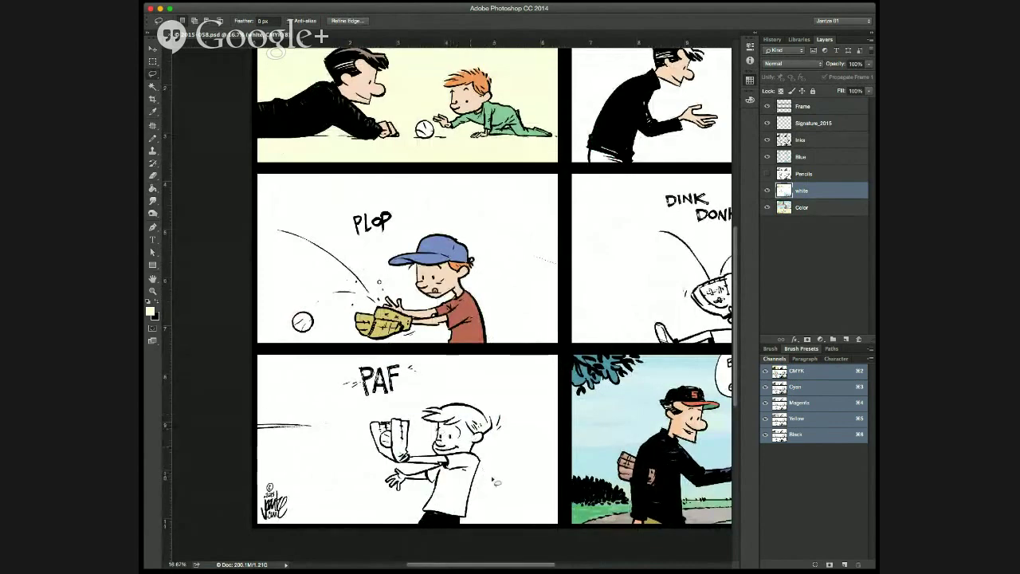
{"action": "left_click_drag", "start_coordinate": [560, 427], "coordinate": [326, 420]}
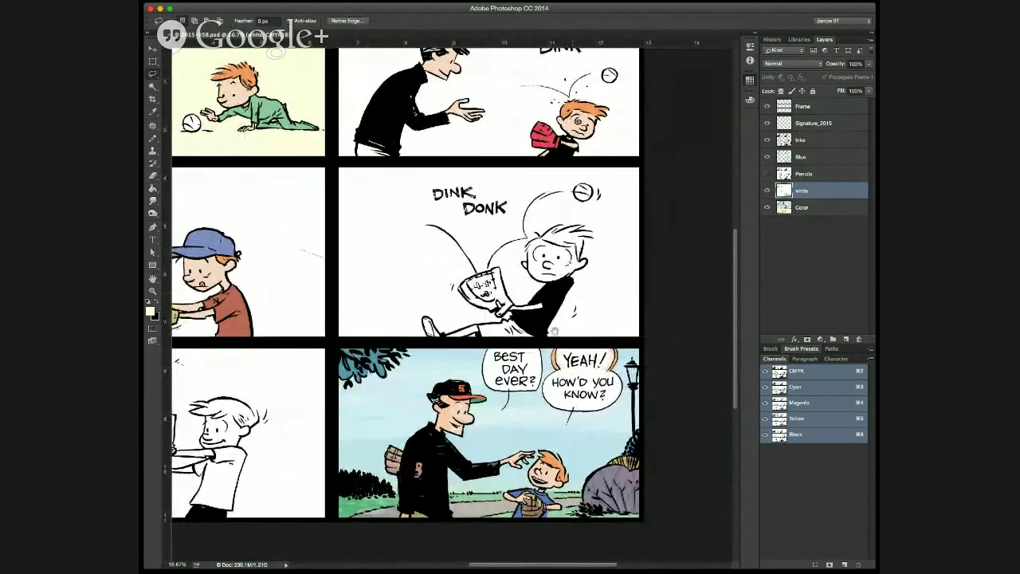
{"action": "left_click_drag", "start_coordinate": [528, 380], "coordinate": [699, 404]}
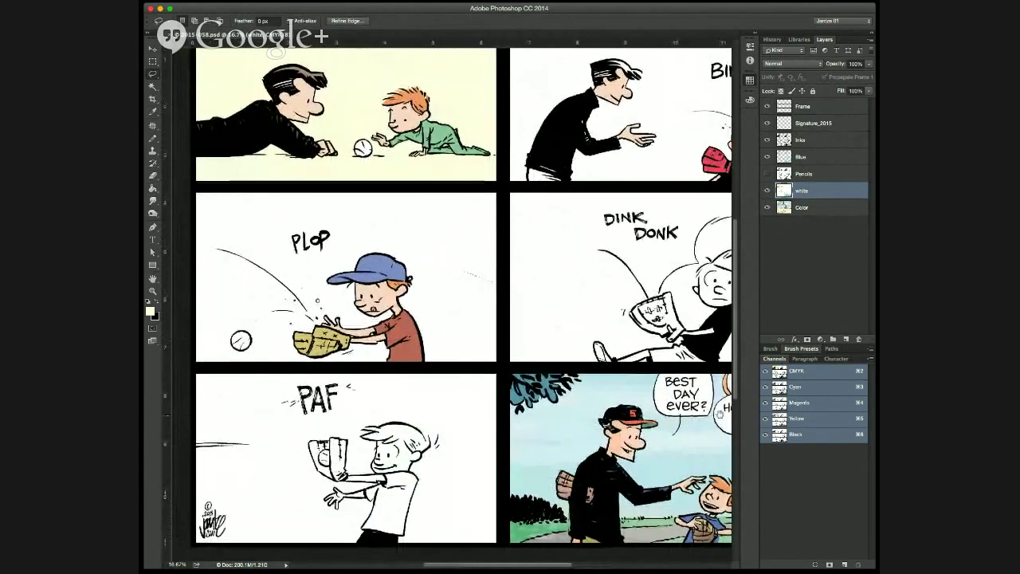
{"action": "key", "text": "m"}
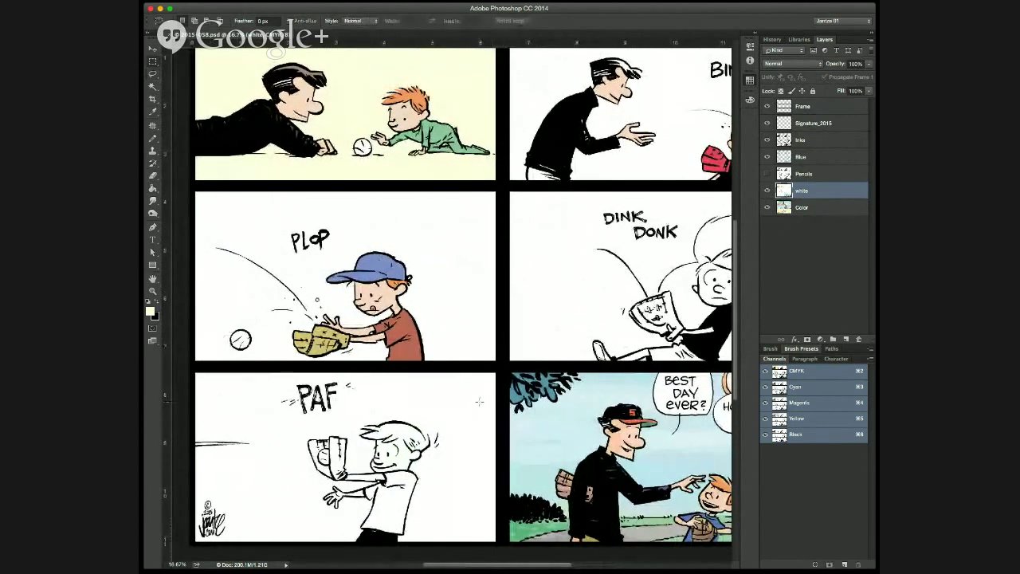